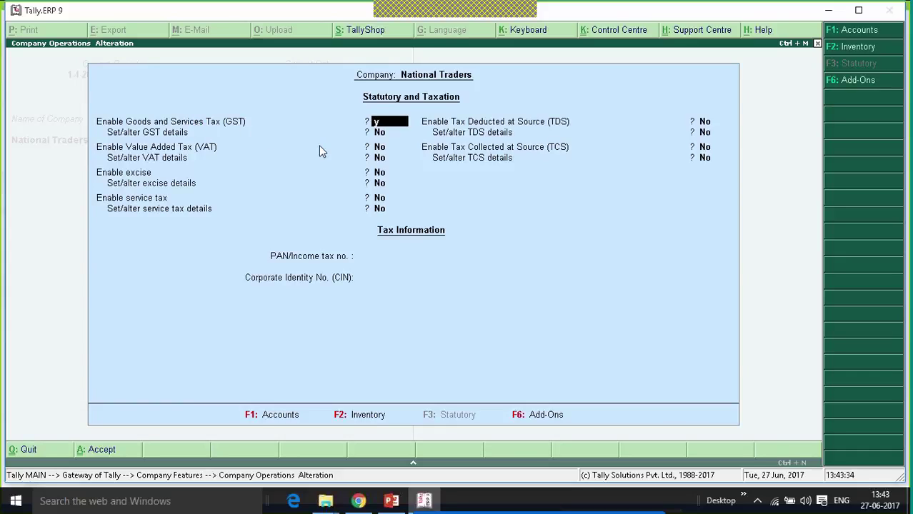
Turn on Enable GST and Set/alter GST details for National Traders.
key("y")
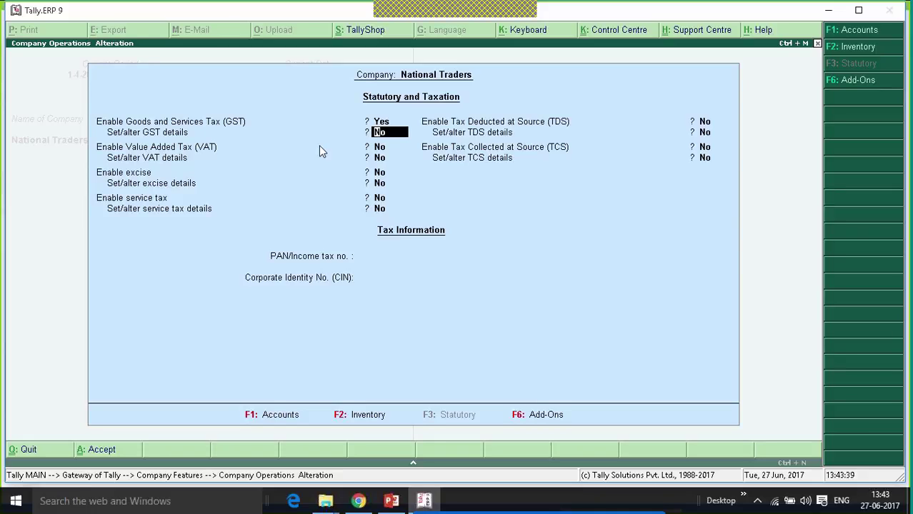
key("y")
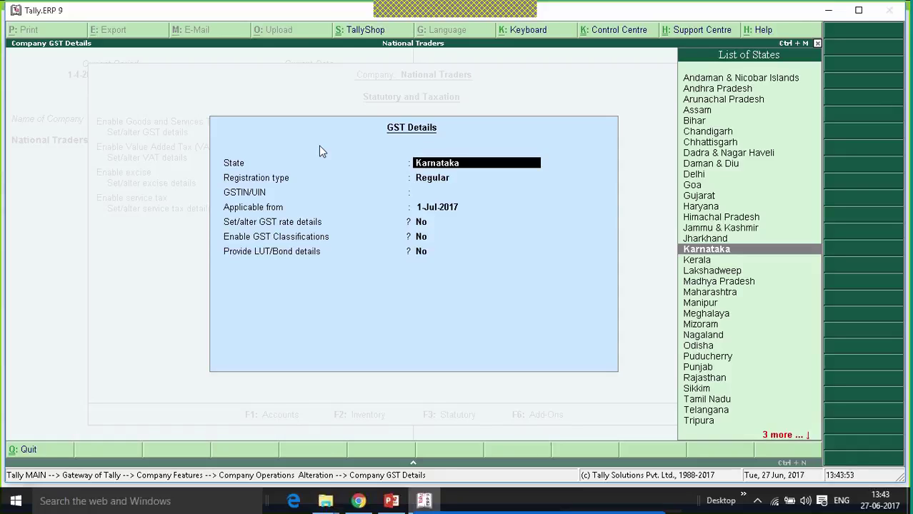
Keep Karnataka as the state, enter the company's GSTIN, keep 1-Jul-2017, and open GST rate details.
key("Return")
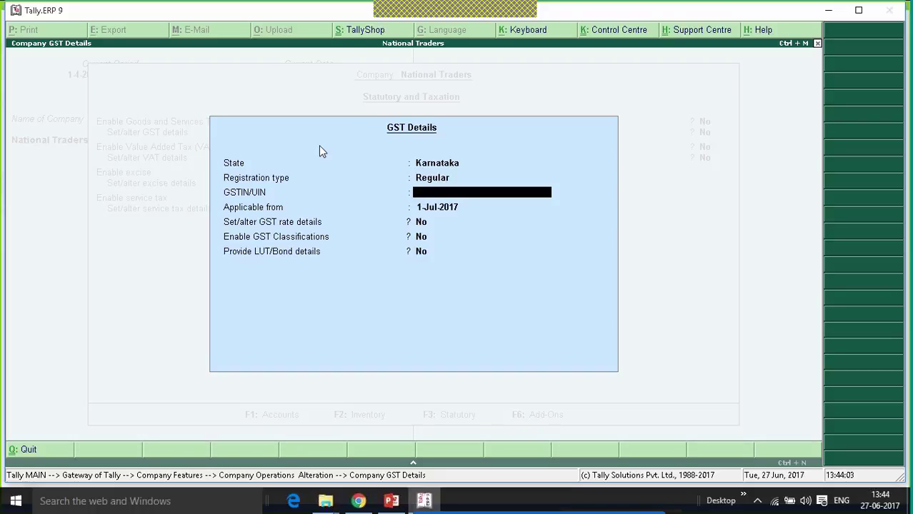
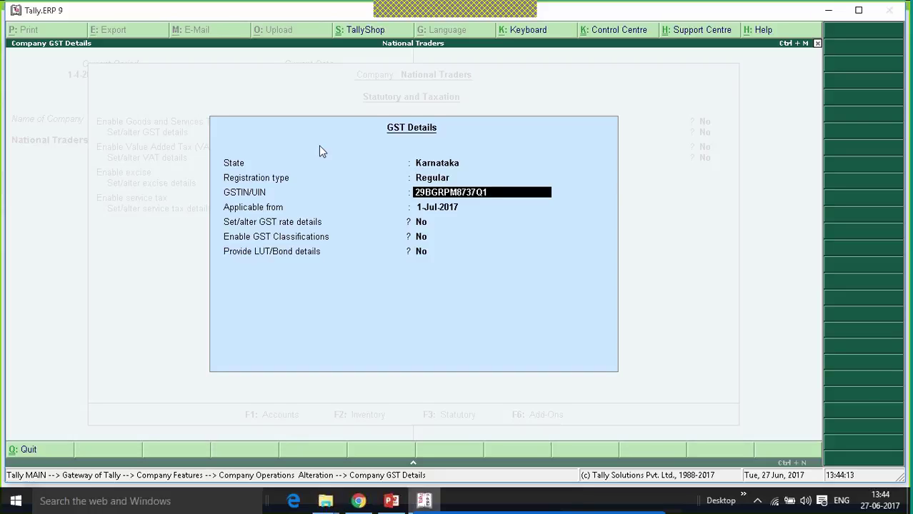
key("Return")
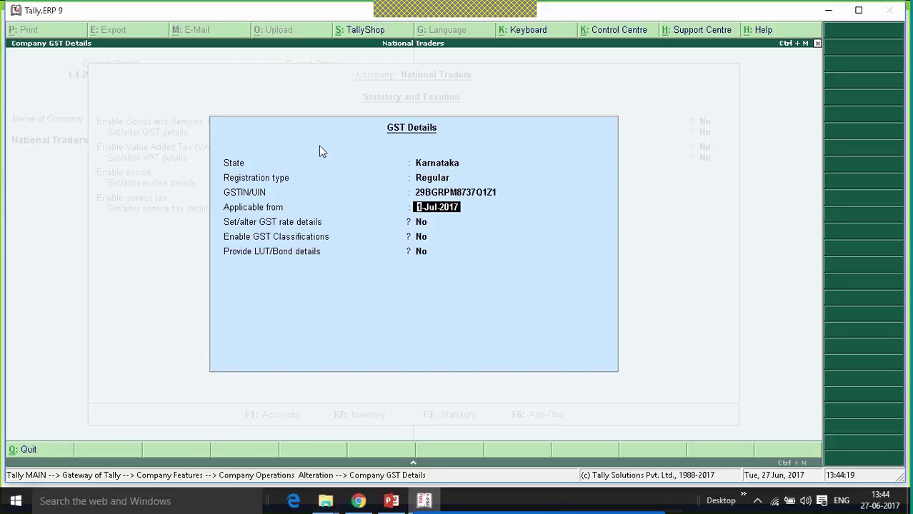
key("Return")
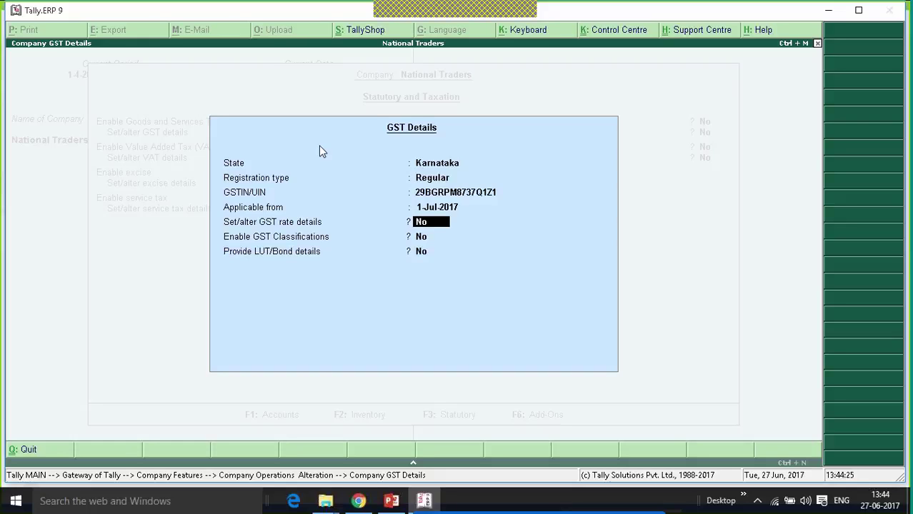
type("y")
key("Return")
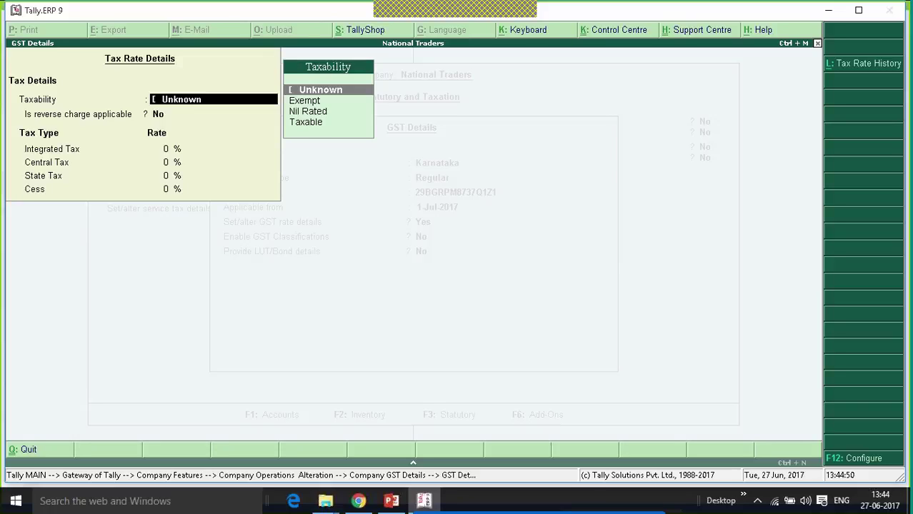
Set taxability to Taxable with 18% integrated tax, split 9% central and 9% state.
key("Down")
key("Down")
key("Down")
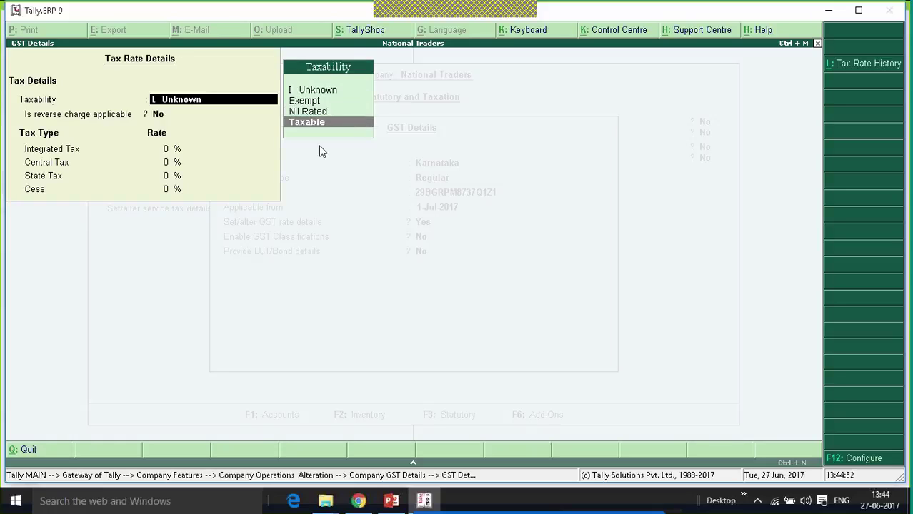
key("Return")
key("Return")
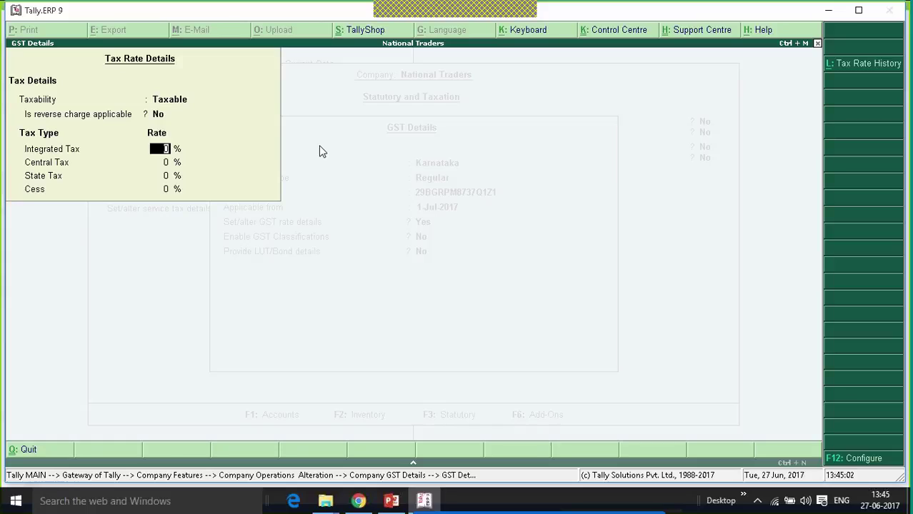
type("18")
key("Return")
key("Return")
key("ctrl+a")
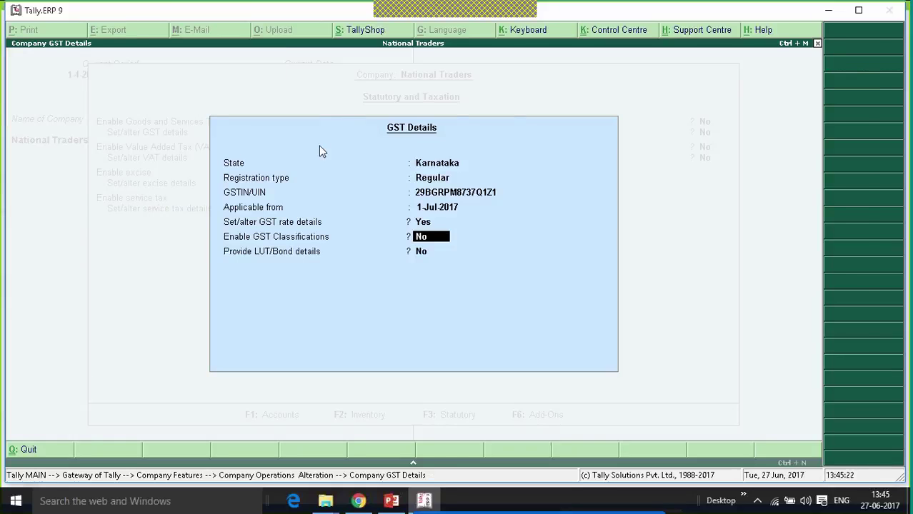
Accept the GST details and save the company's statutory and taxation settings.
key("ctrl+a")
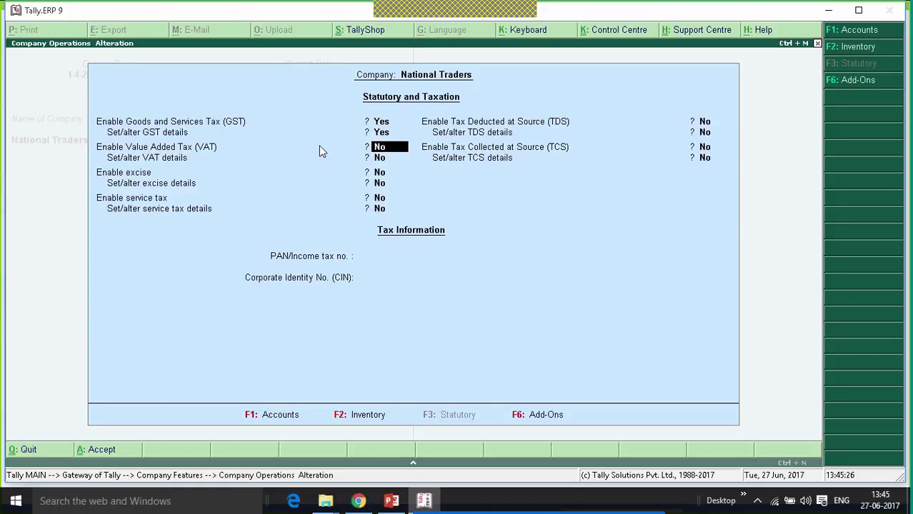
key("ctrl+a")
key("Escape")
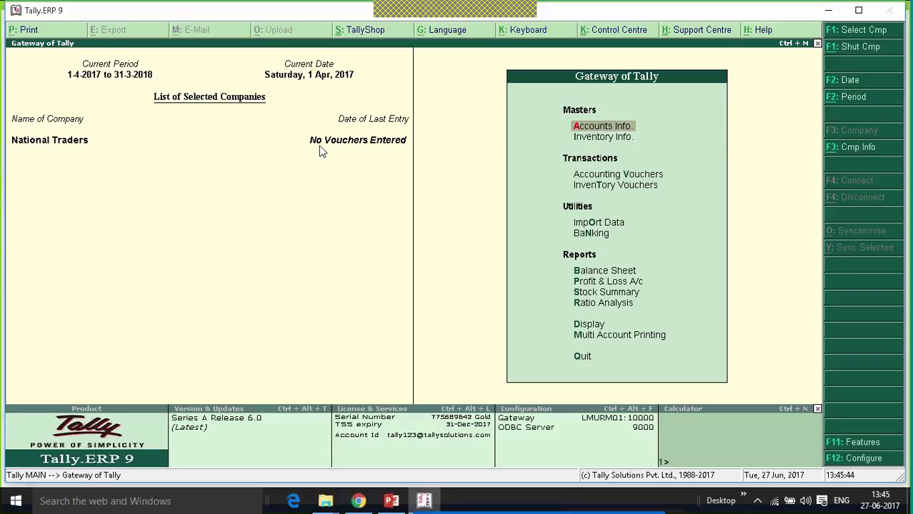
Open the GSTR-2 report from Display > Statutory Reports > GST.
key("Up")
key("Up")
key("Up")
key("Return")
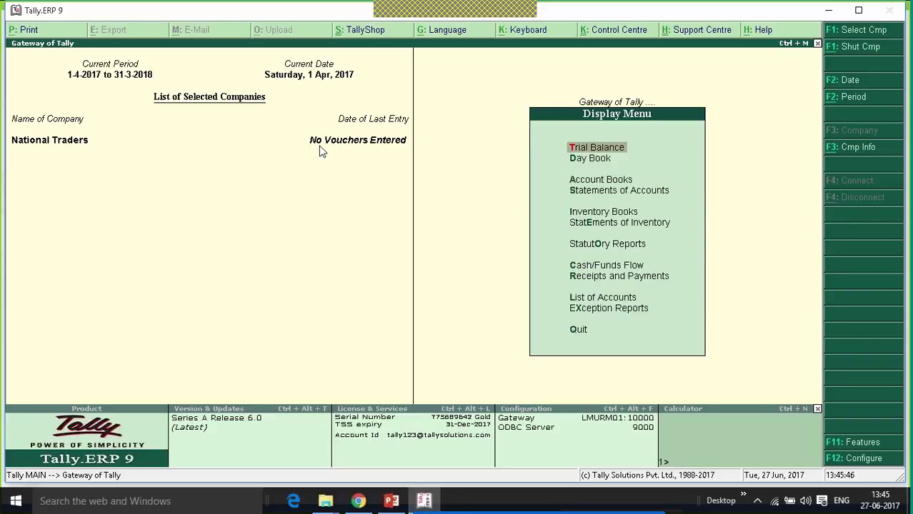
key("Up")
key("Up")
key("Up")
key("Up")
key("Up")
key("Up")
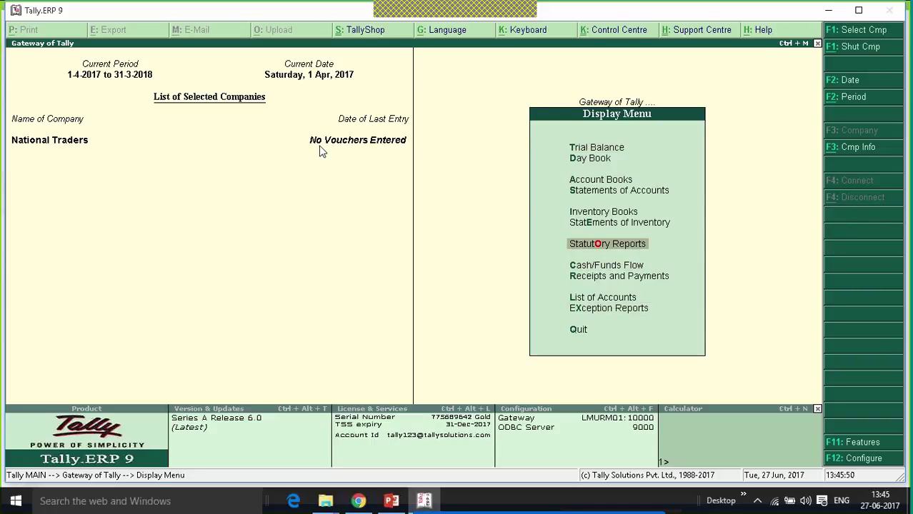
key("Return")
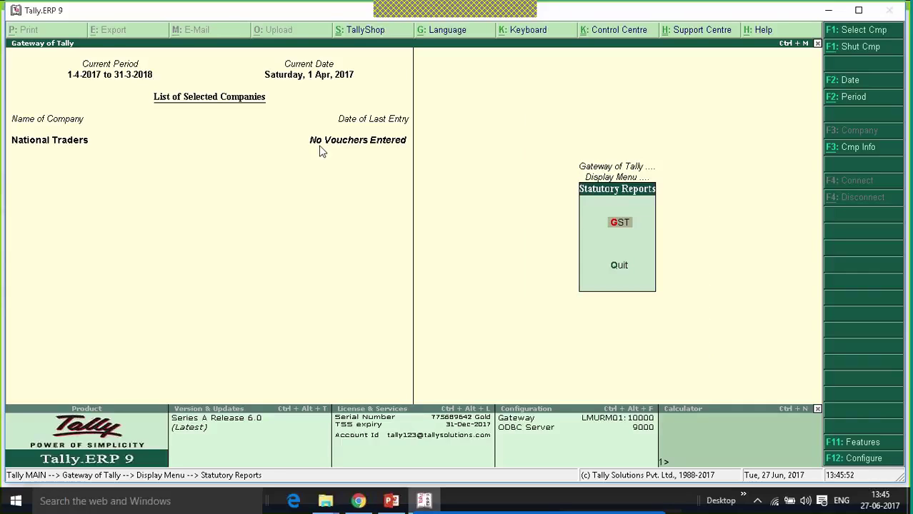
key("Return")
key("Down")
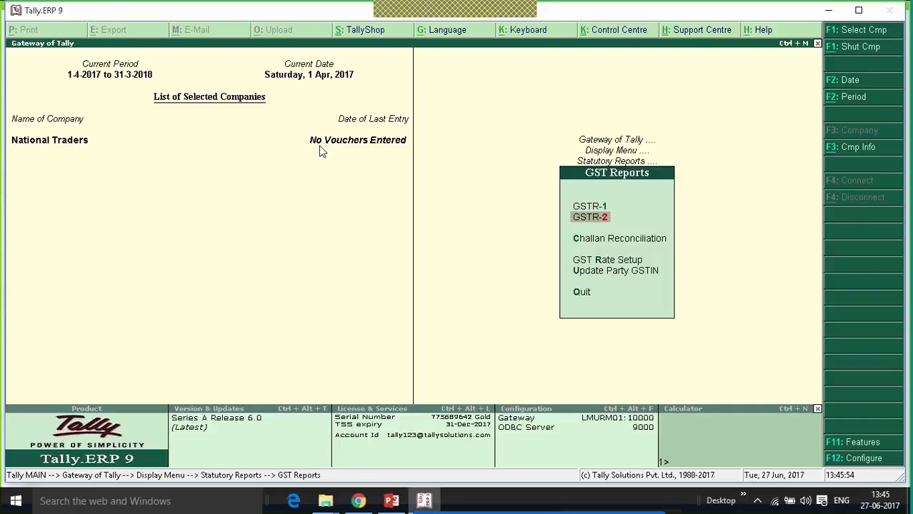
key("Return")
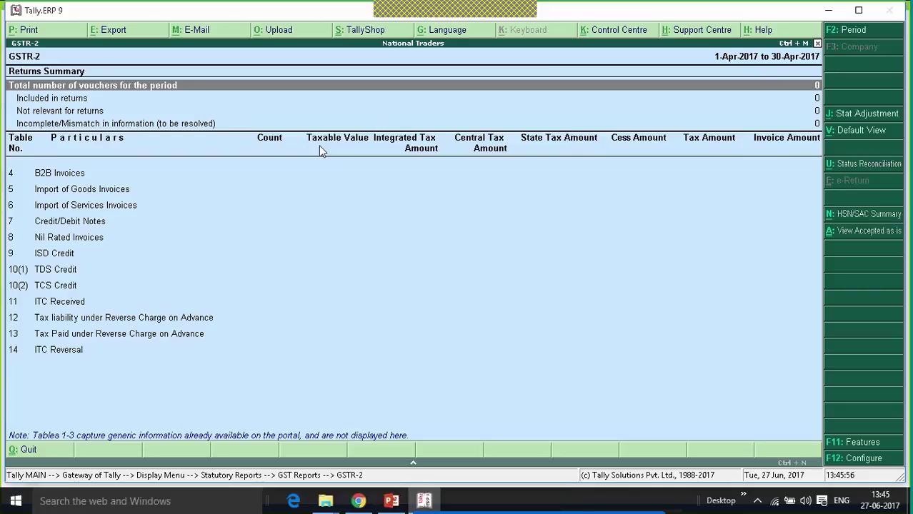
key("Down")
key("Down")
key("Down")
key("Down")
key("Down")
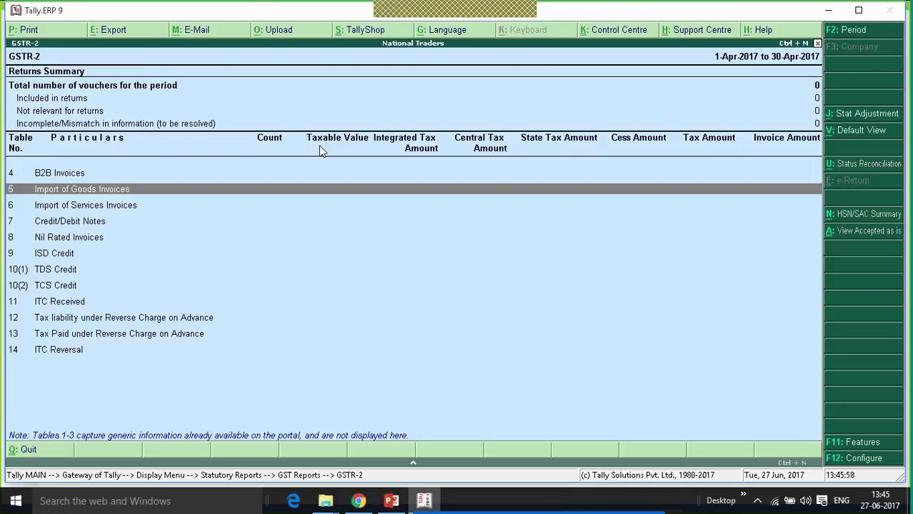
key("Up")
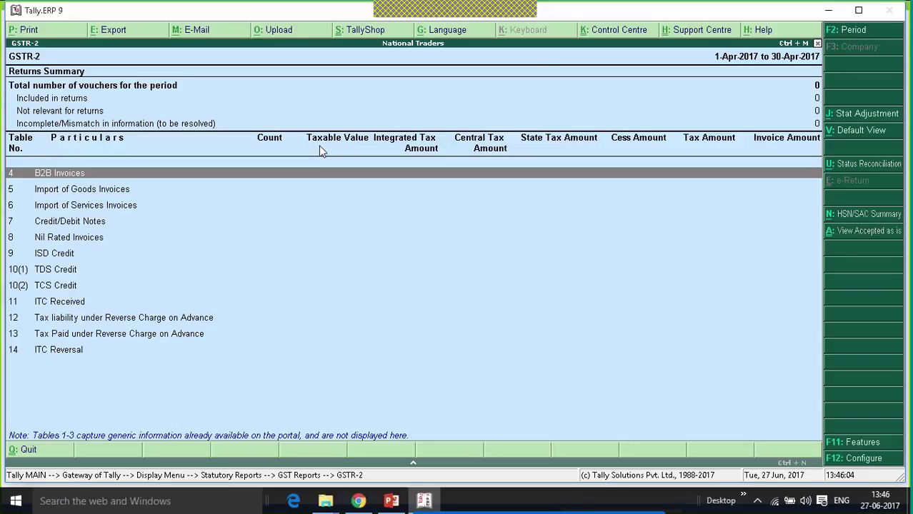
key("Down")
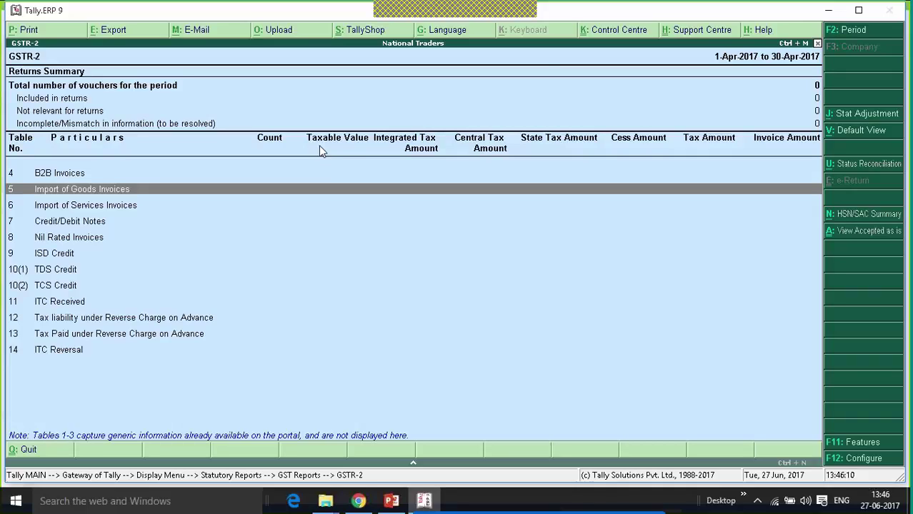
key("Down")
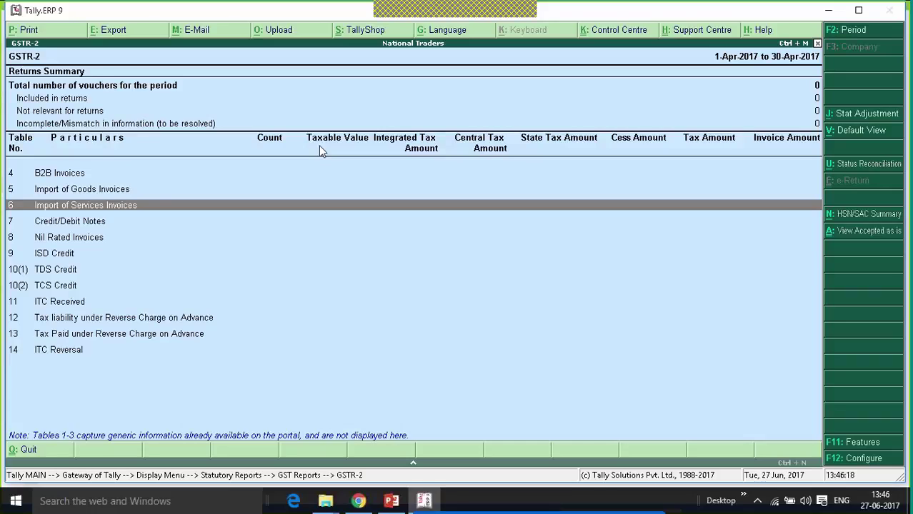
key("Down")
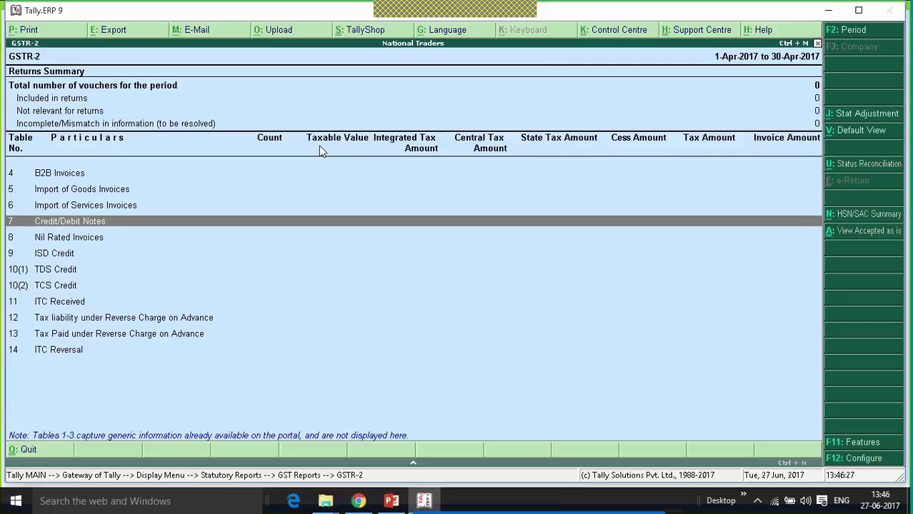
key("Down")
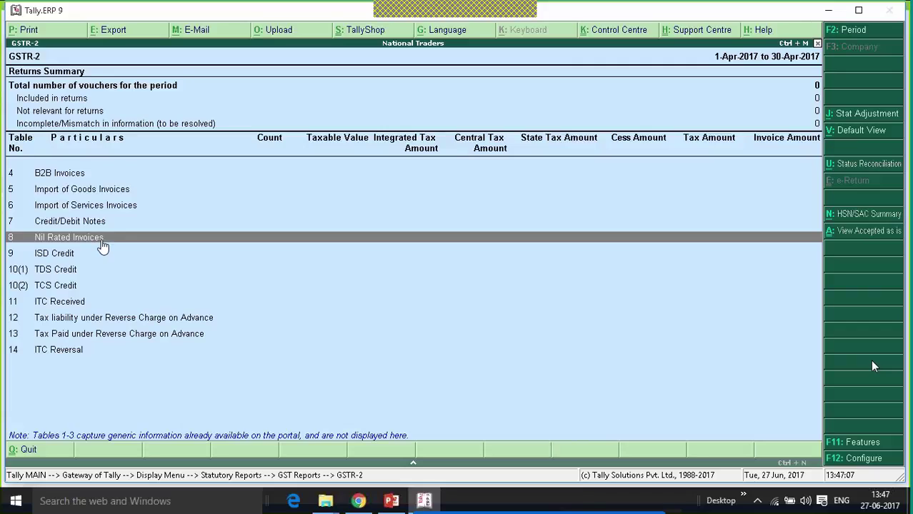
key("Down")
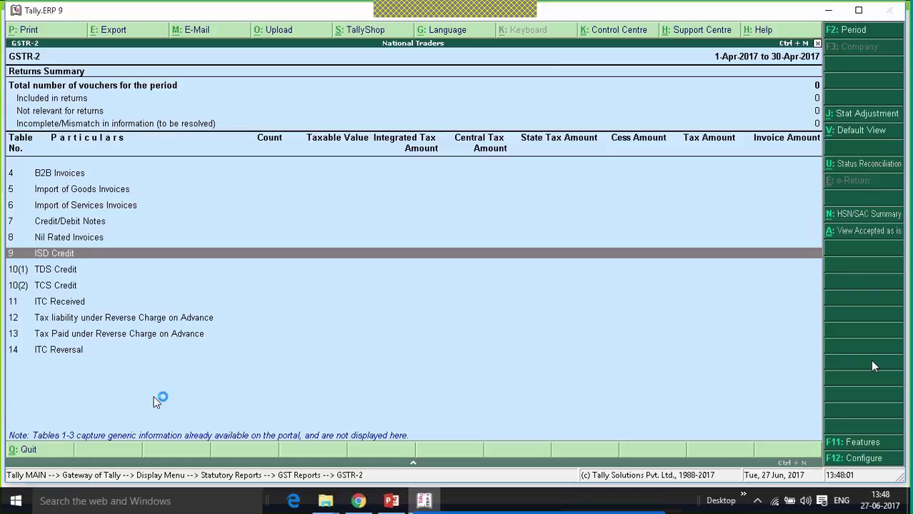
key("Down")
key("Down")
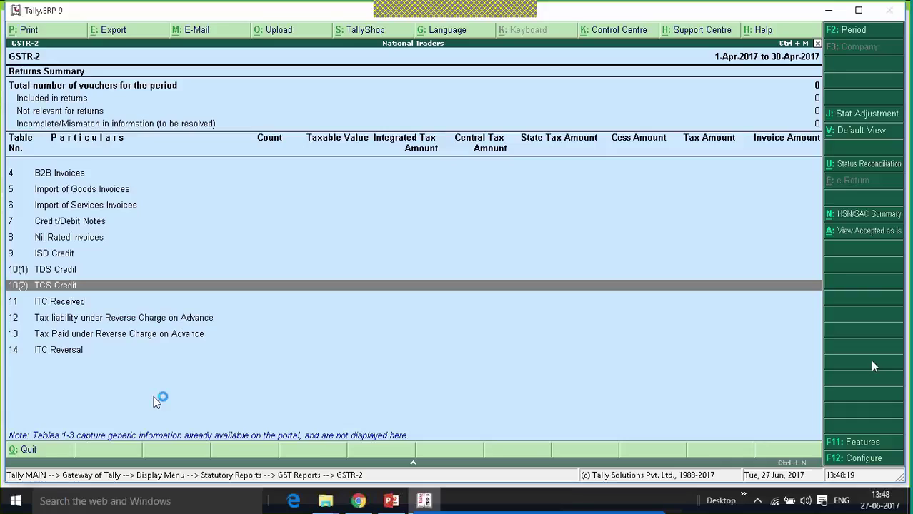
key("Down")
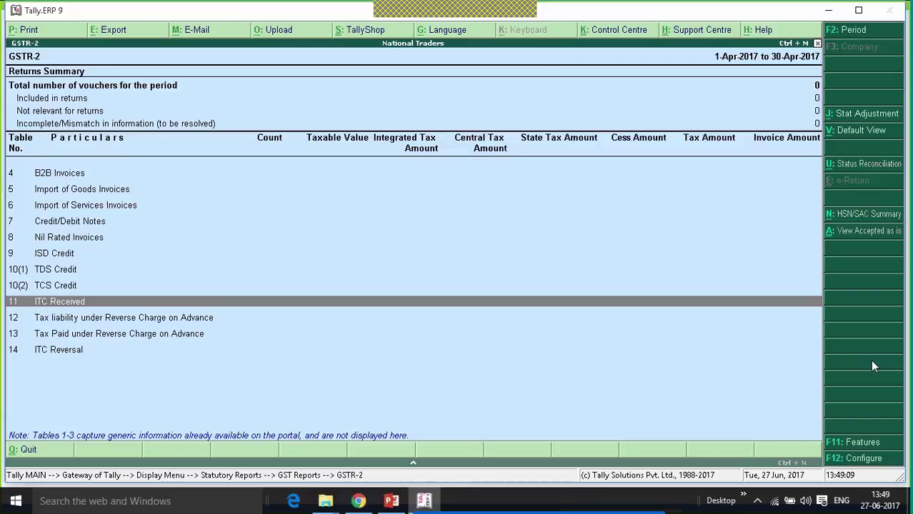
Review the reverse charge liability and ITC Reversal rows, then return to Gateway of Tally.
key("Down")
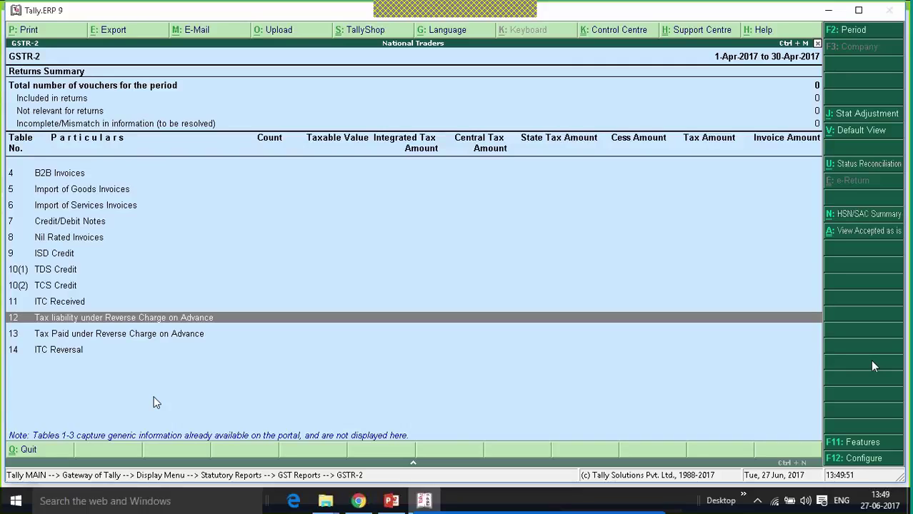
key("Down")
key("Down")
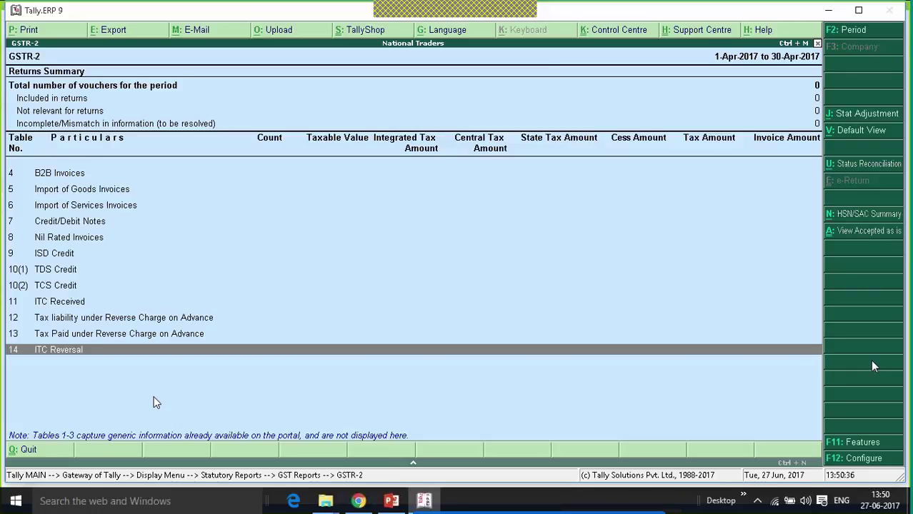
key("Escape")
key("Escape")
key("Escape")
key("Escape")
key("Escape")
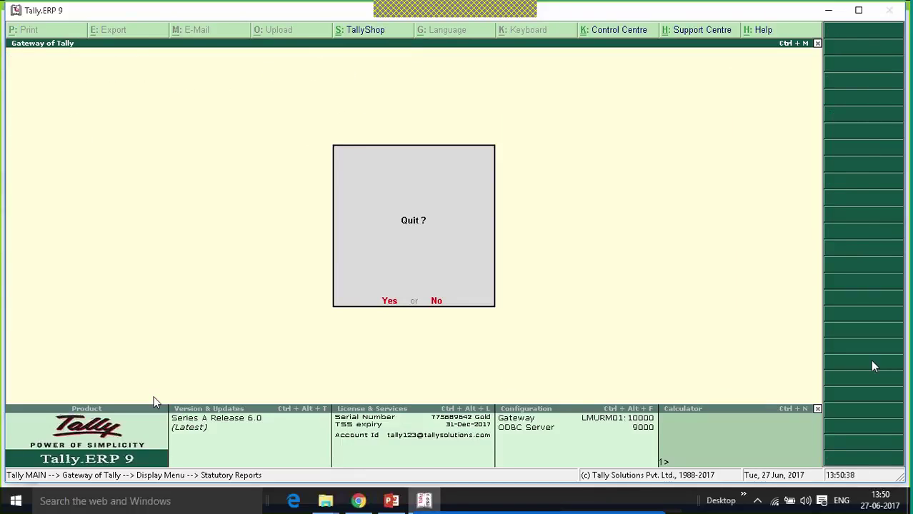
key("Escape")
Start a Purchase voucher dated 1-Jul-2017, ready for the party account.
key("Down")
key("Down")
key("Return")
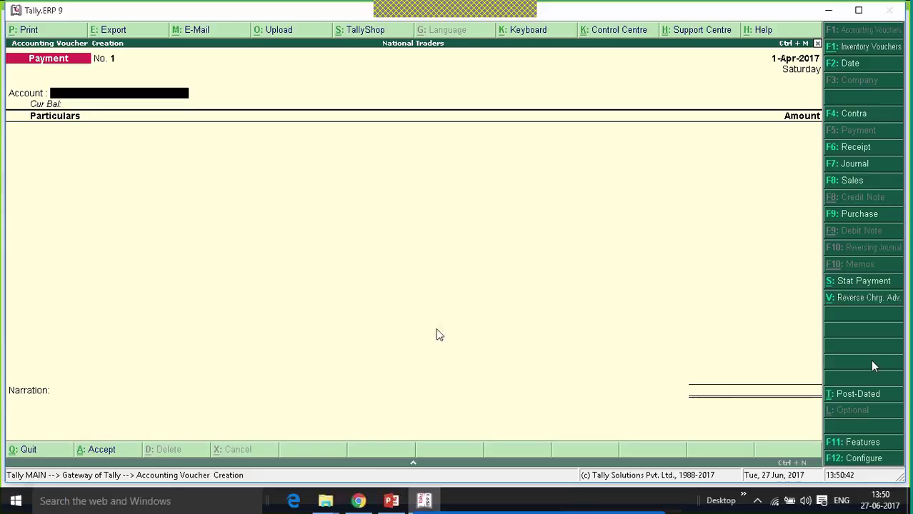
left_click(844, 214)
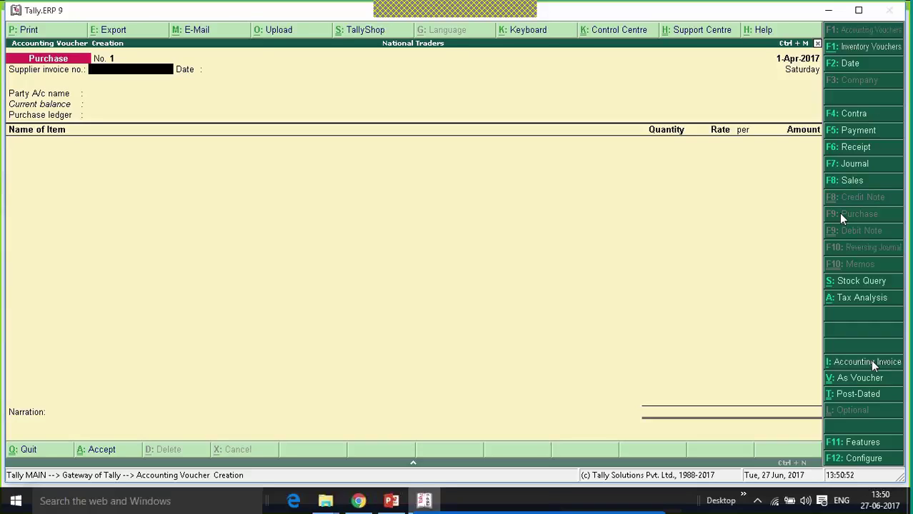
left_click(846, 66)
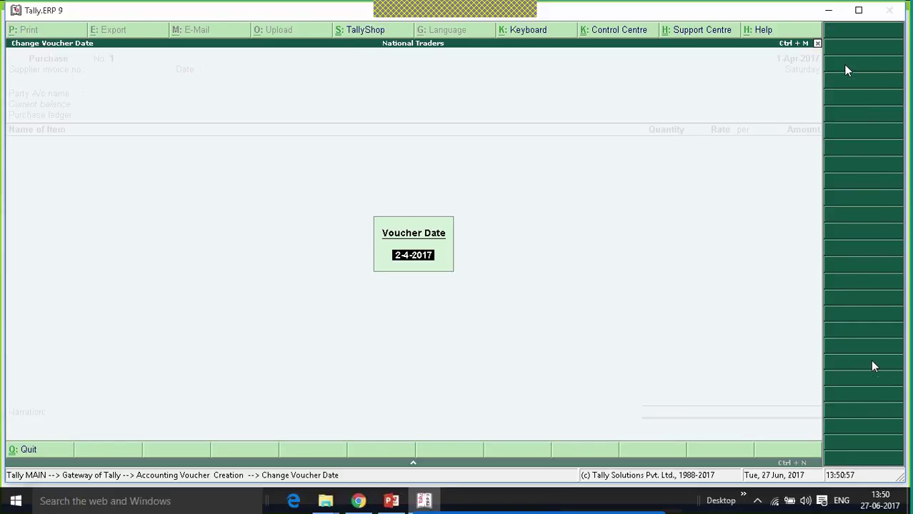
type("1.7.17")
key("Return")
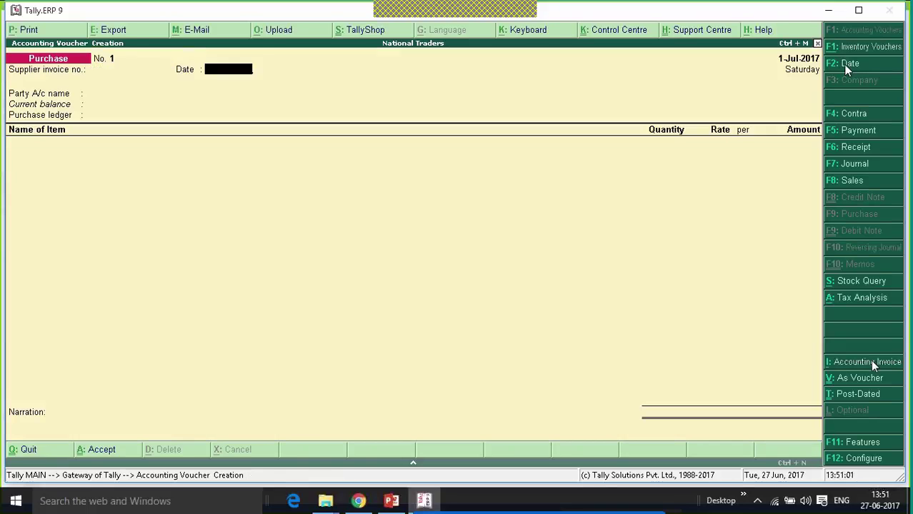
key("Return")
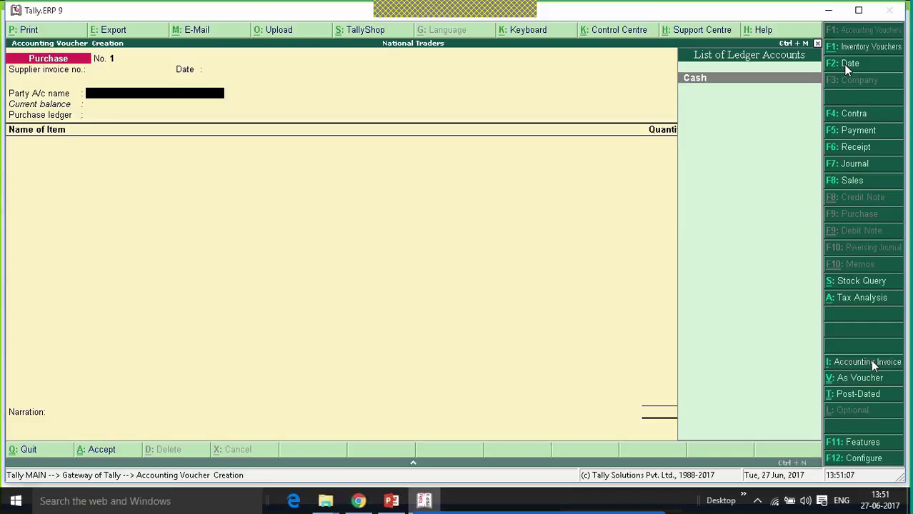
Create ledger VR Traders under Sundry Creditors, state Karnataka, with GST details enabled.
key("alt+c")
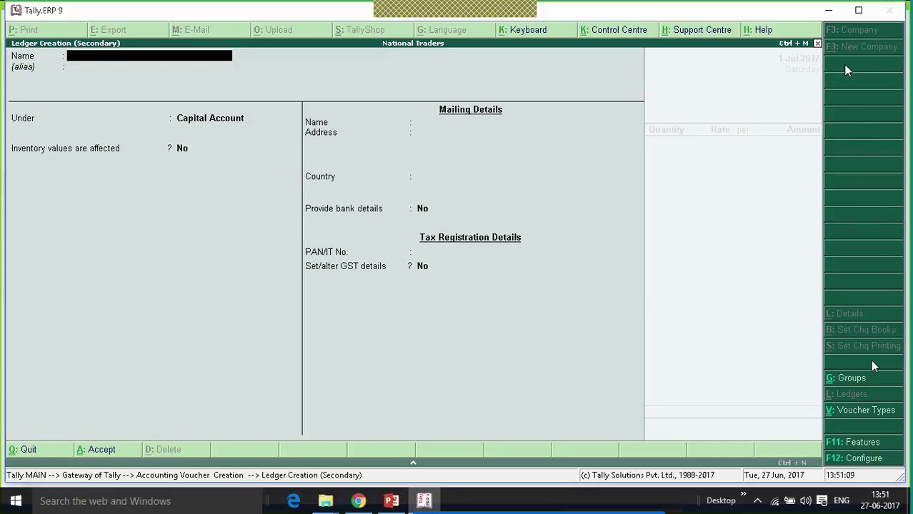
type("VR Traders")
key("Return")
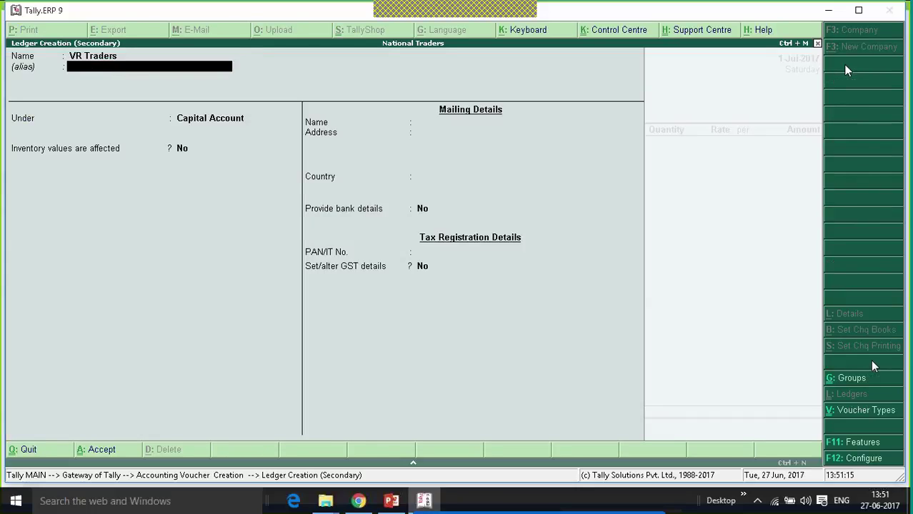
key("Return")
type("Sun")
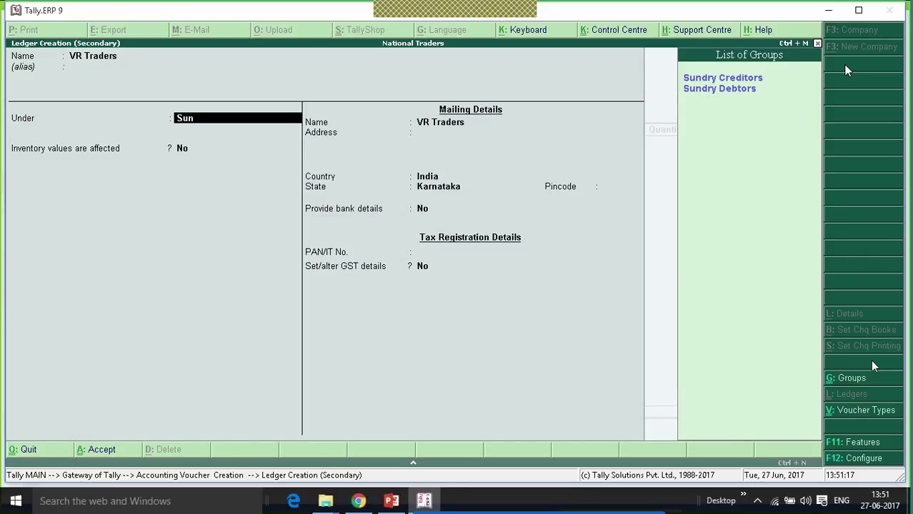
key("Return")
key("Return")
key("Return")
key("Return")
key("Return")
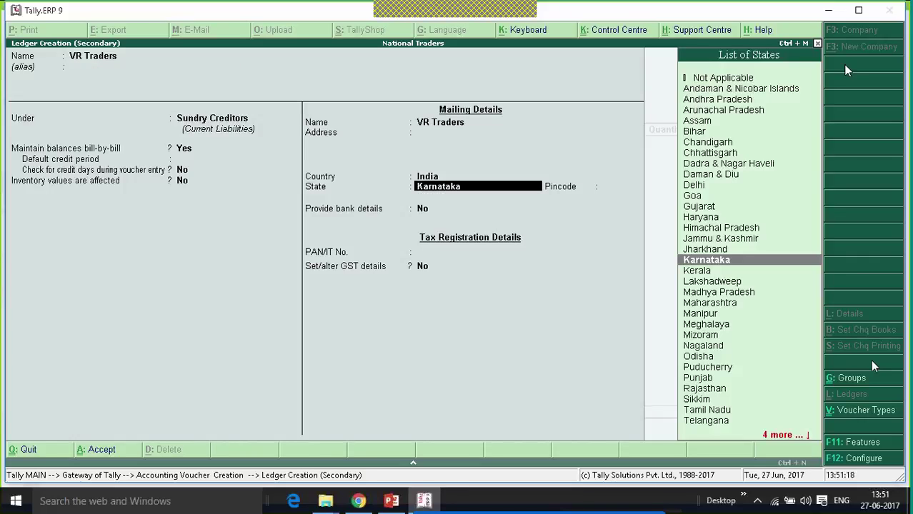
key("Return")
key("Return")
key("Return")
key("Return")
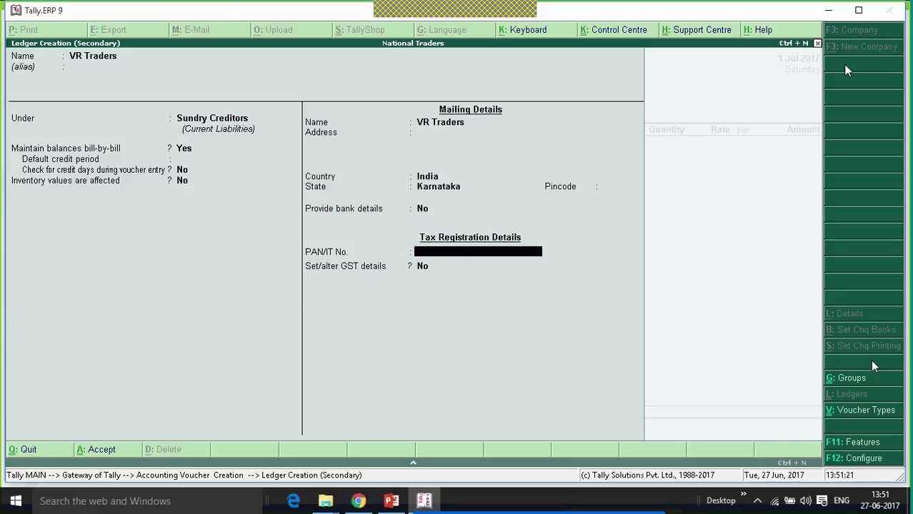
key("y")
key("Return")
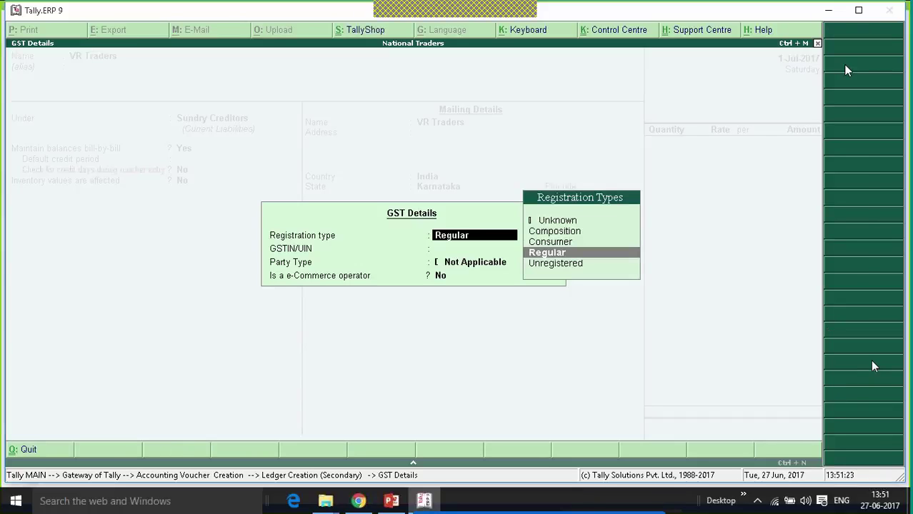
Register VR Traders as Regular with its GSTIN and use it as the voucher's party.
key("Return")
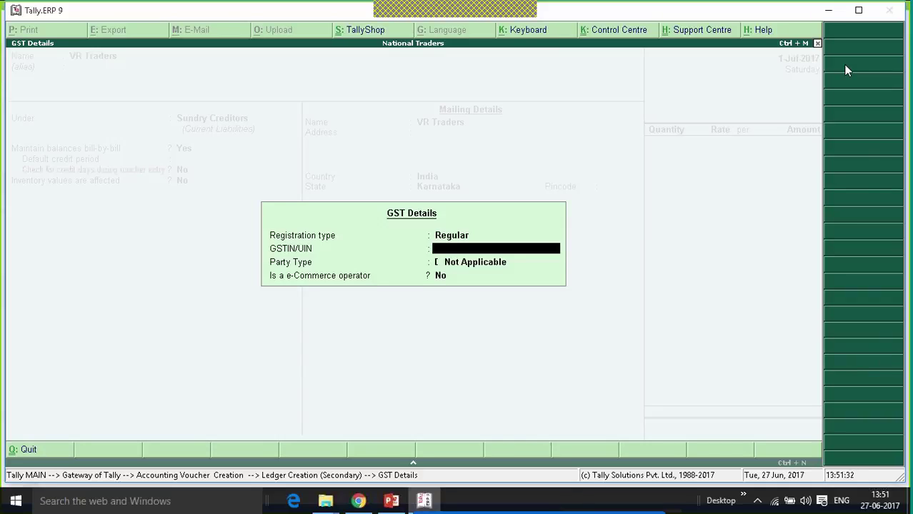
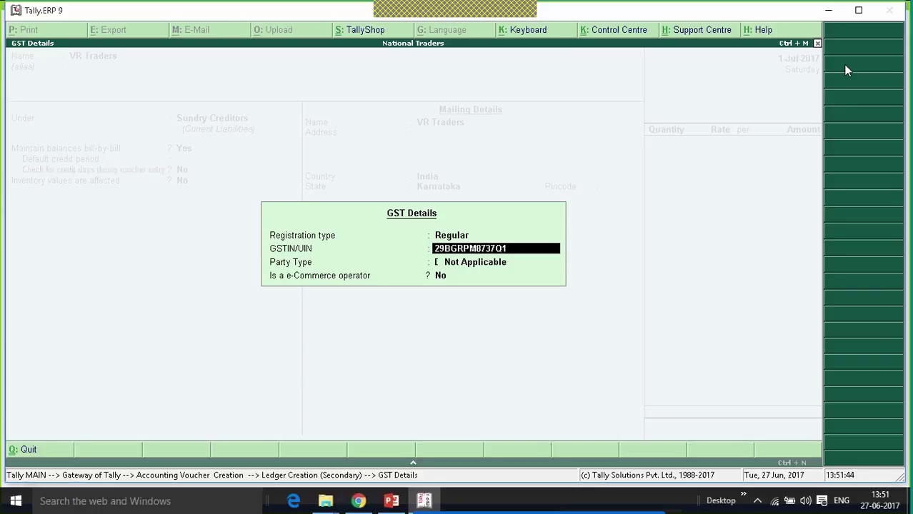
key("Return")
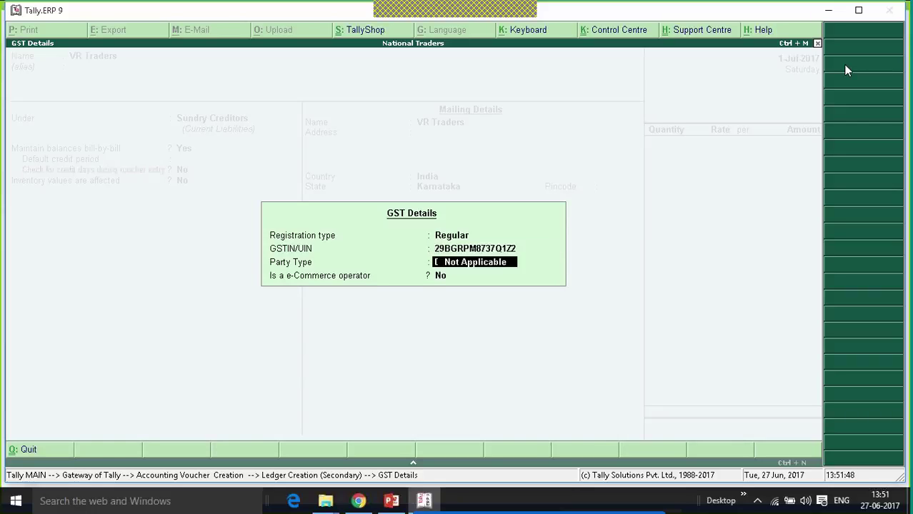
key("Return")
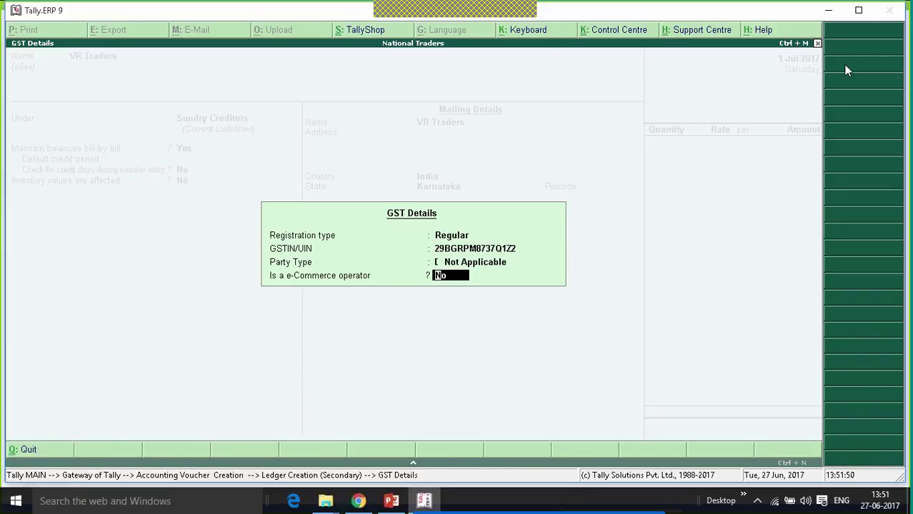
key("Return")
key("Return")
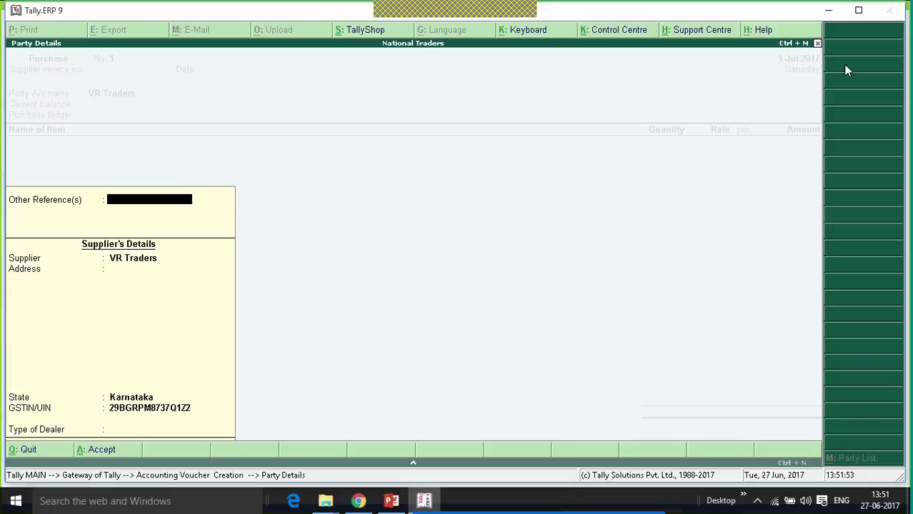
key("Return")
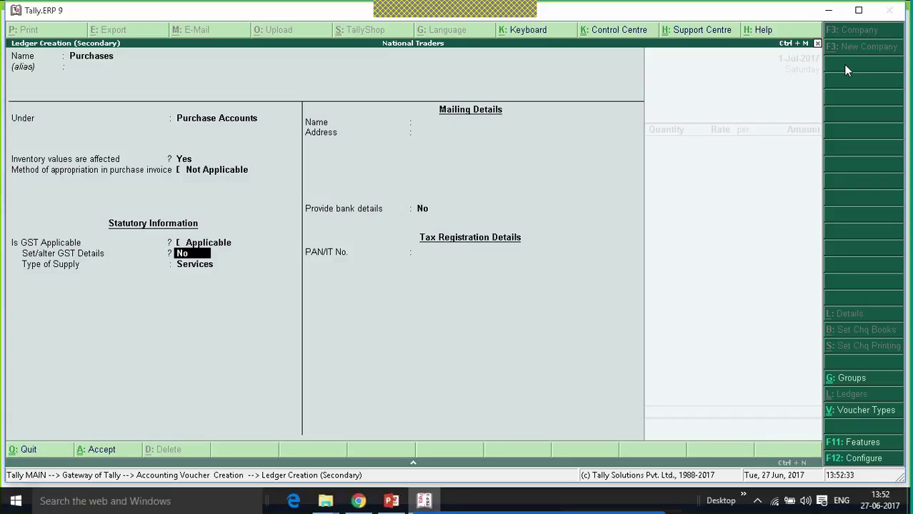
Save the Purchases ledger as GST-applicable with Services as the type of supply.
key("Return")
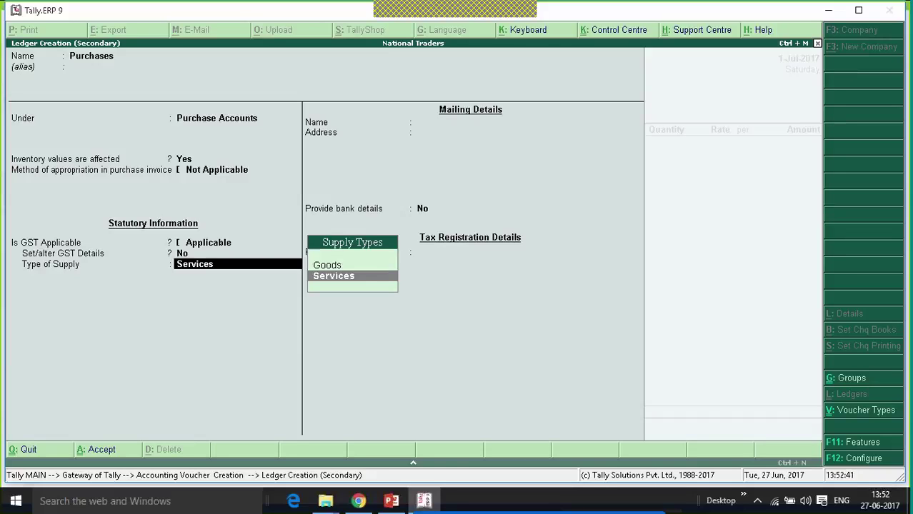
key("Return")
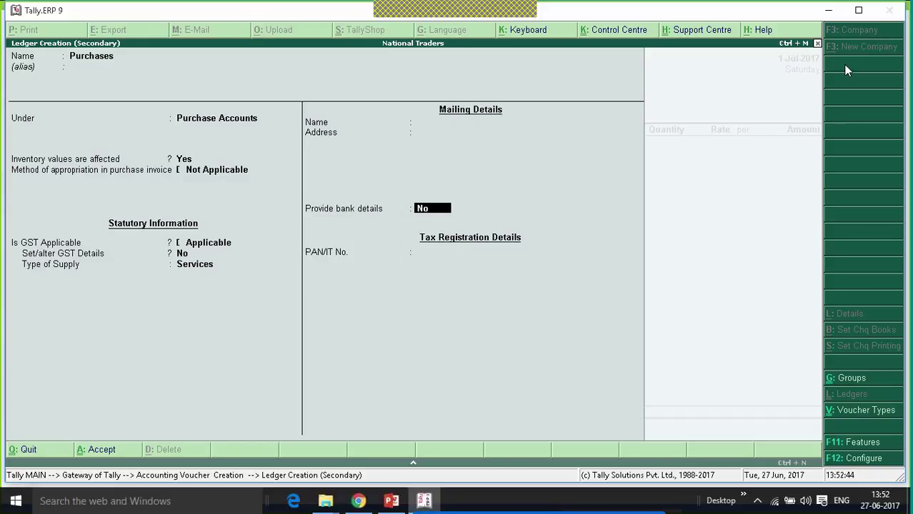
key("ctrl+a")
key("Return")
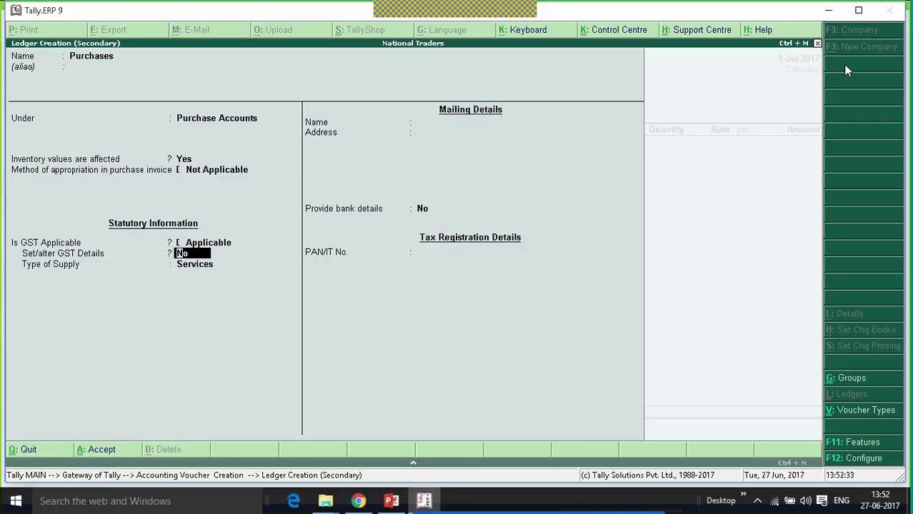
key("Return")
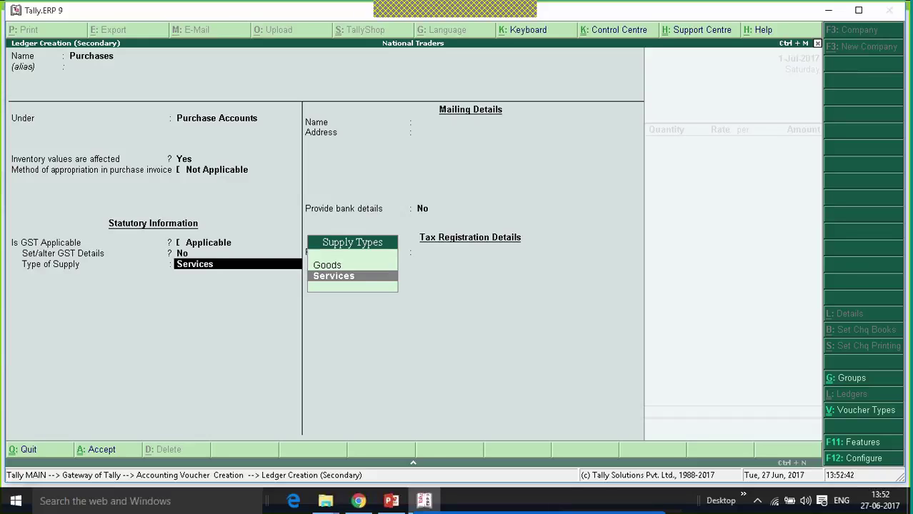
key("Return")
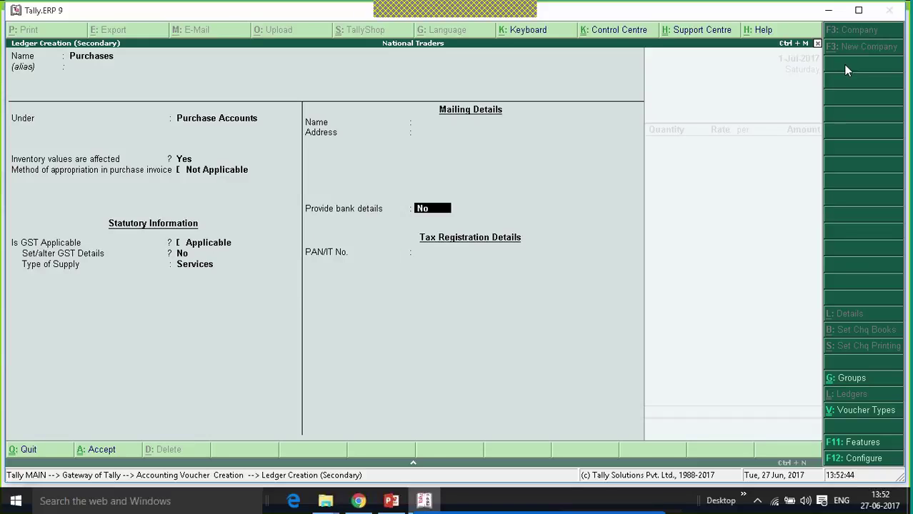
key("ctrl+a")
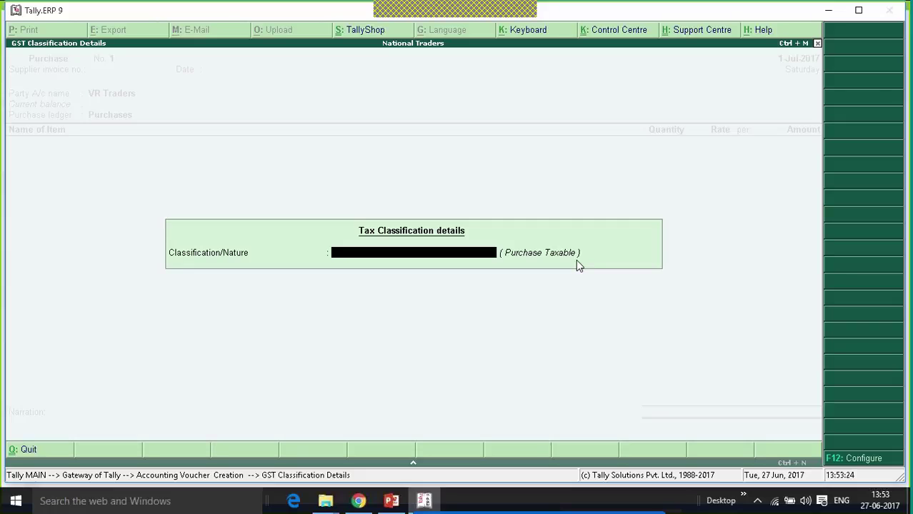
Accept the Purchase Taxable tax classification.
key("Return")
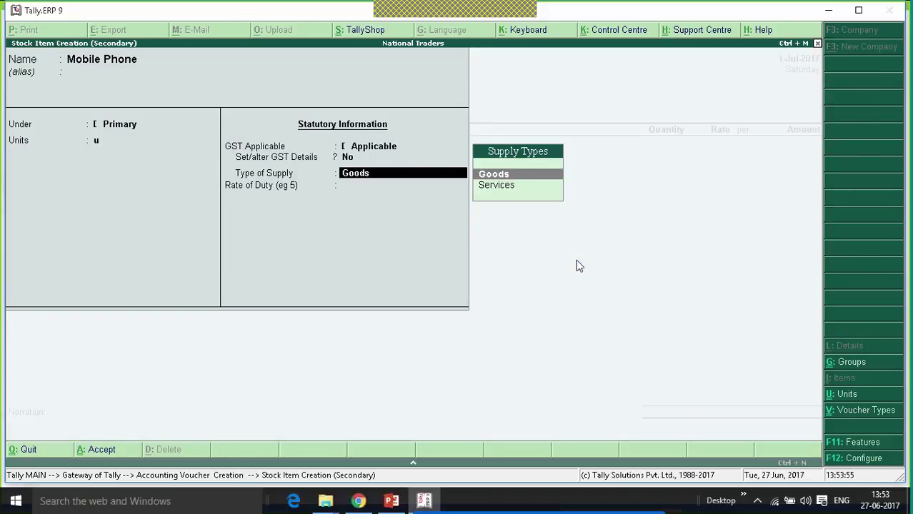
Save the Mobile Phone stock item as Goods with a rate of duty of 0.
key("Return")
type("0")
key("Return")
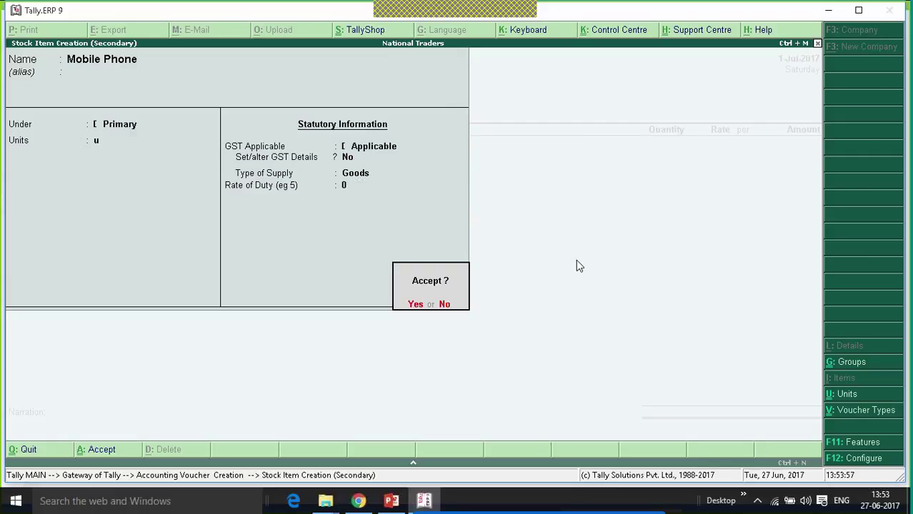
key("Return")
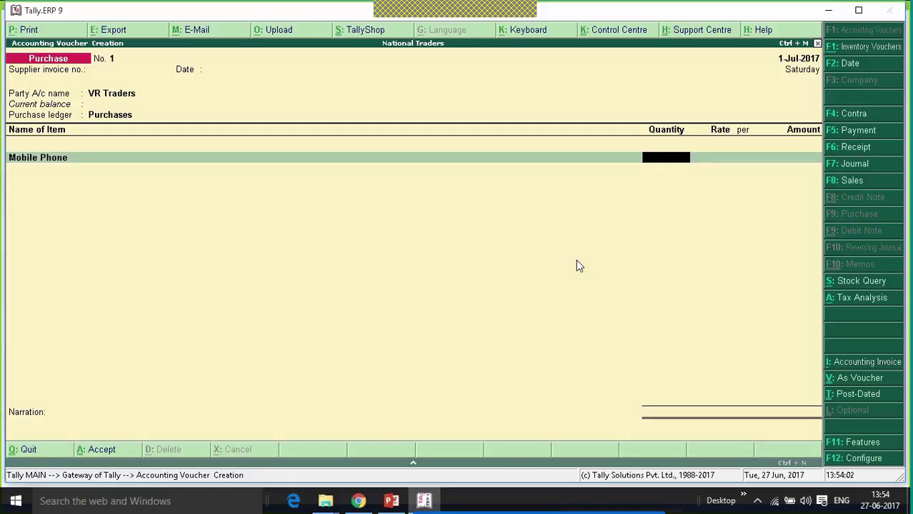
Enter 100 units of Mobile Phone at a rate of 10,000.
type("100")
key("Return")
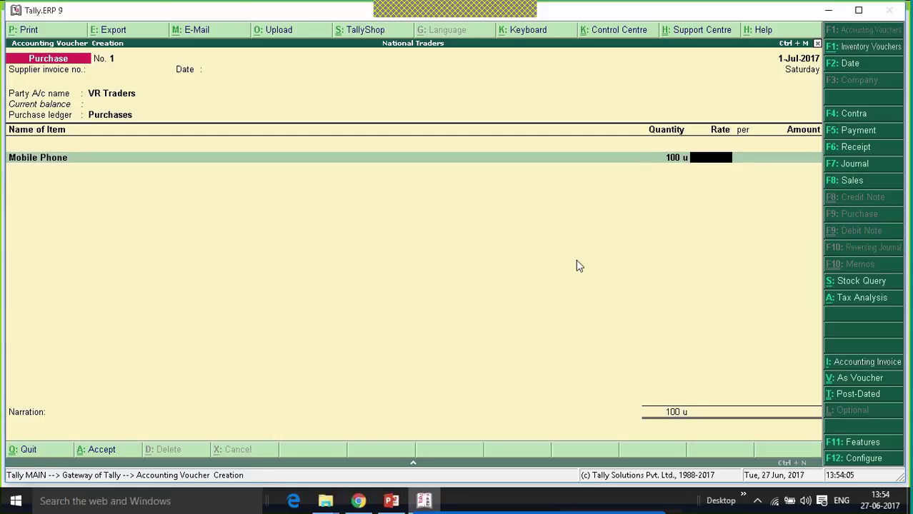
type("10000")
Accept the 90,000 Central Tax line, then create a GST State Tax ledger under Duties & Taxes.
key("Return")
key("Return")
key("Return")
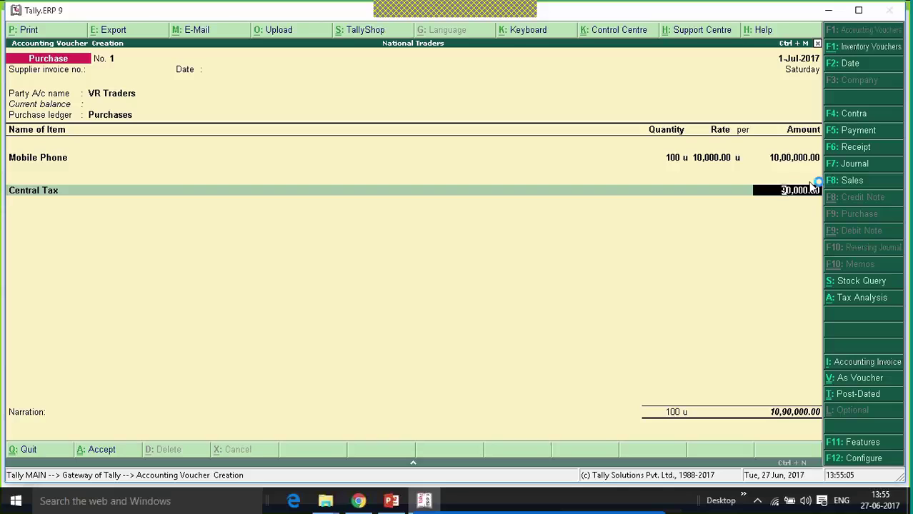
key("Return")
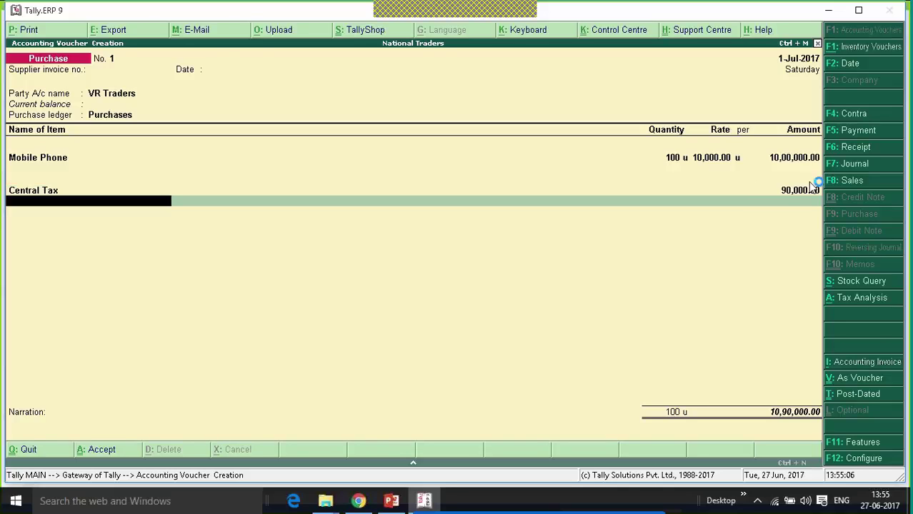
key("alt+c")
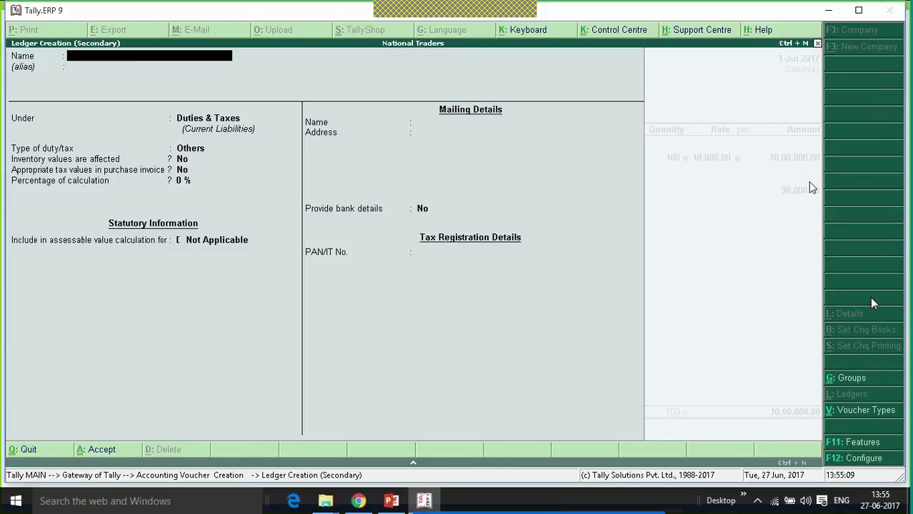
type("State Tax")
key("Return")
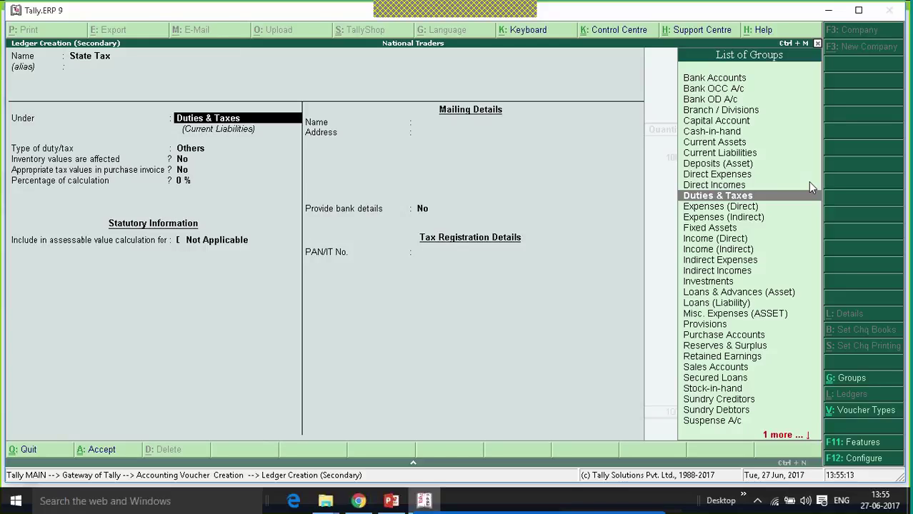
key("Return")
key("Up")
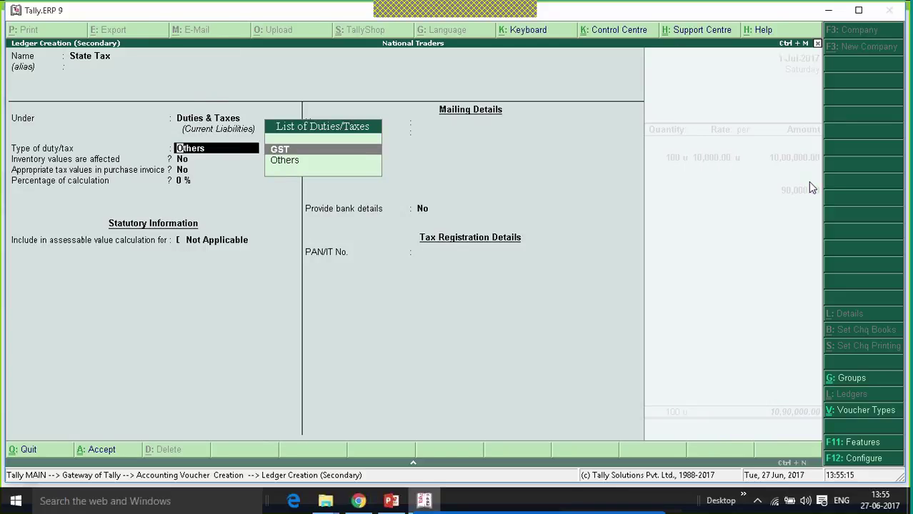
key("Return")
key("Down")
key("Down")
key("Down")
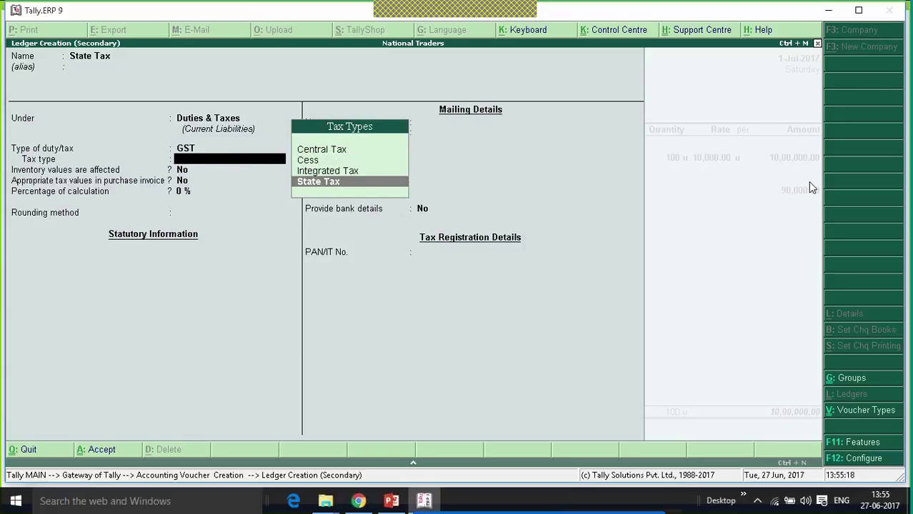
key("Return")
key("Return")
key("Return")
key("Return")
key("Return")
key("Return")
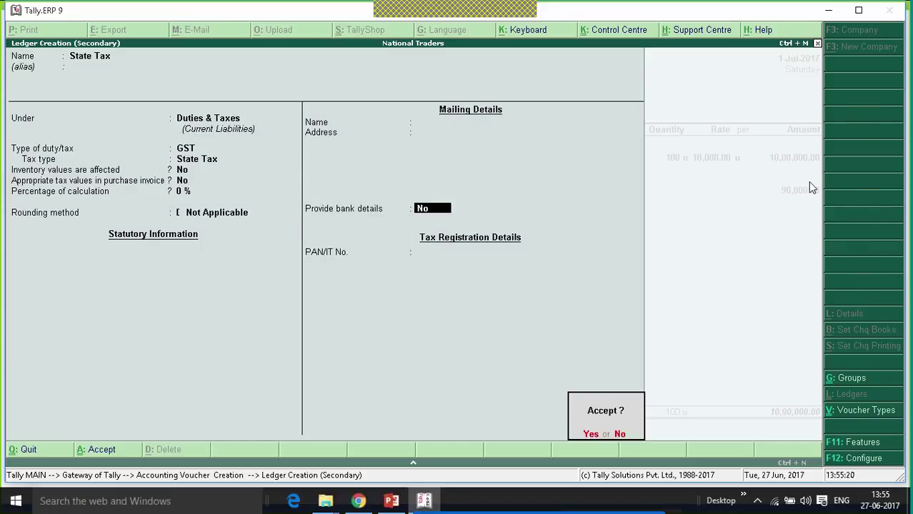
key("Return")
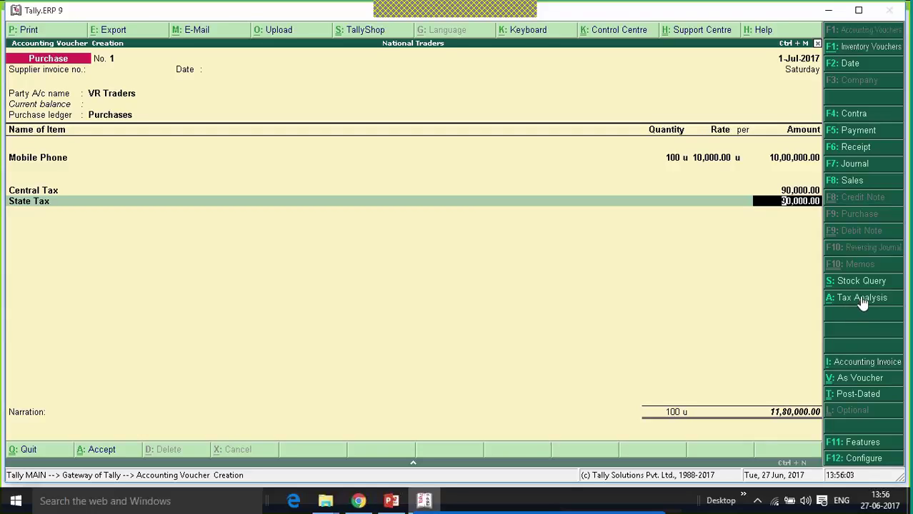
left_click(860, 299)
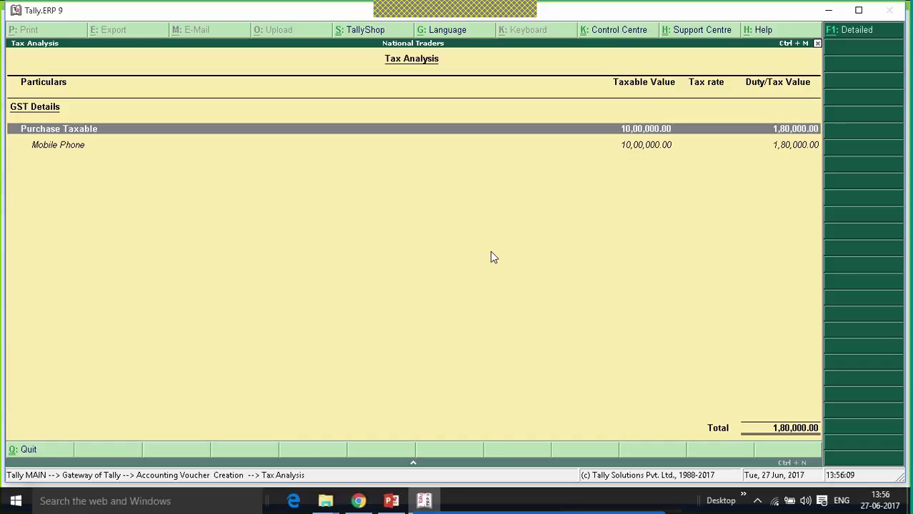
left_click(859, 35)
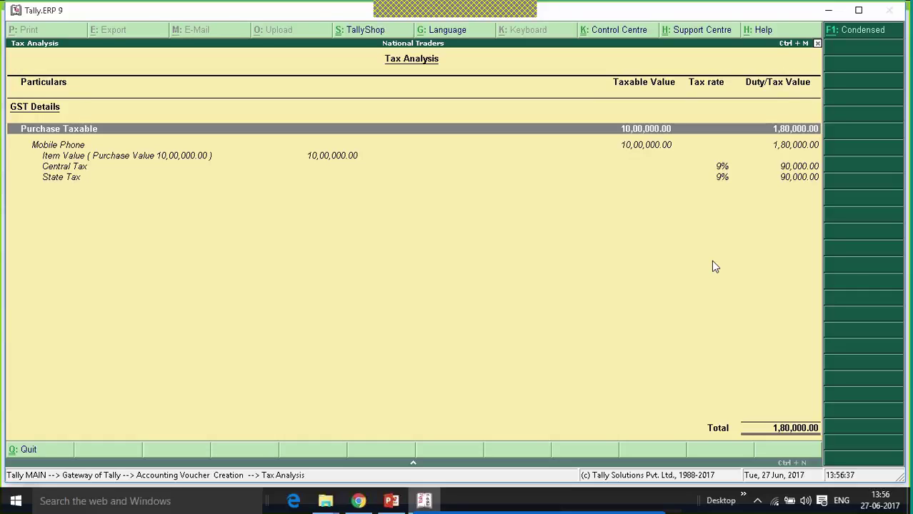
key("Escape")
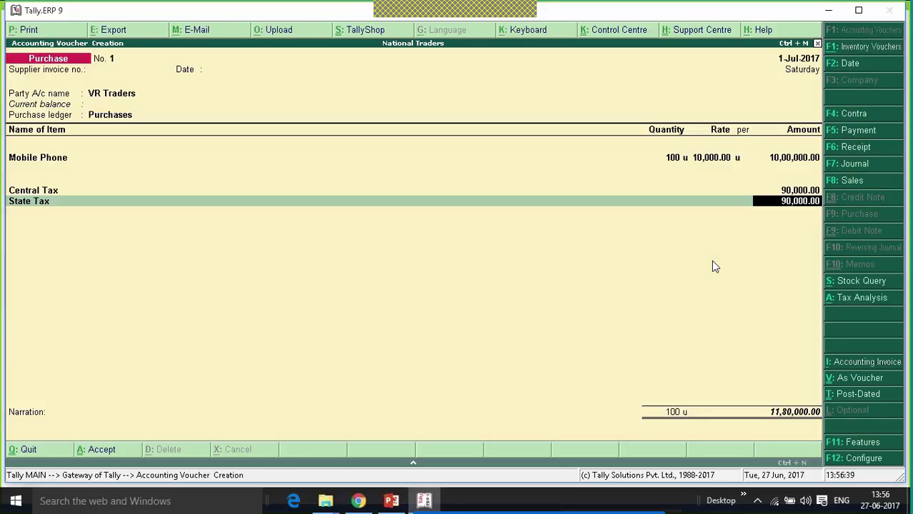
Add a New Ref bill of 11,80,000 Cr, save voucher No. 1, and return to Gateway of Tally.
key("Return")
key("Return")
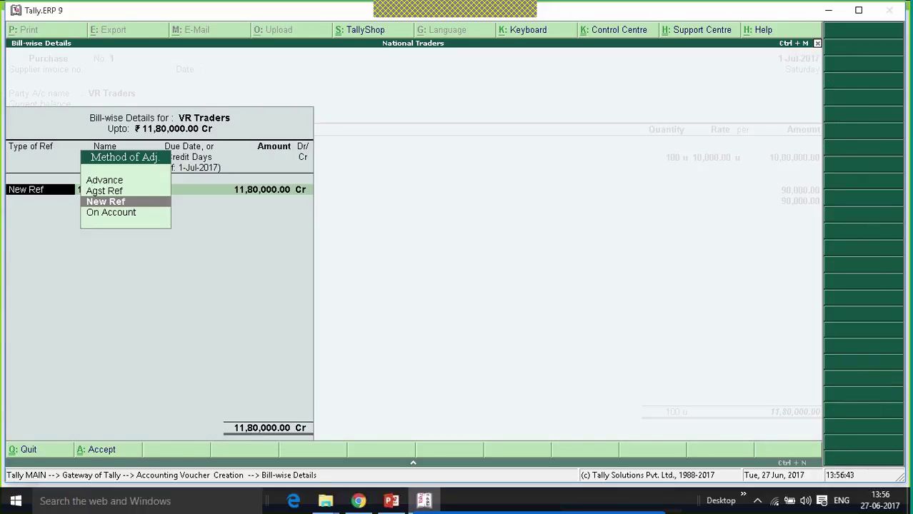
key("Return")
key("Return")
key("Return")
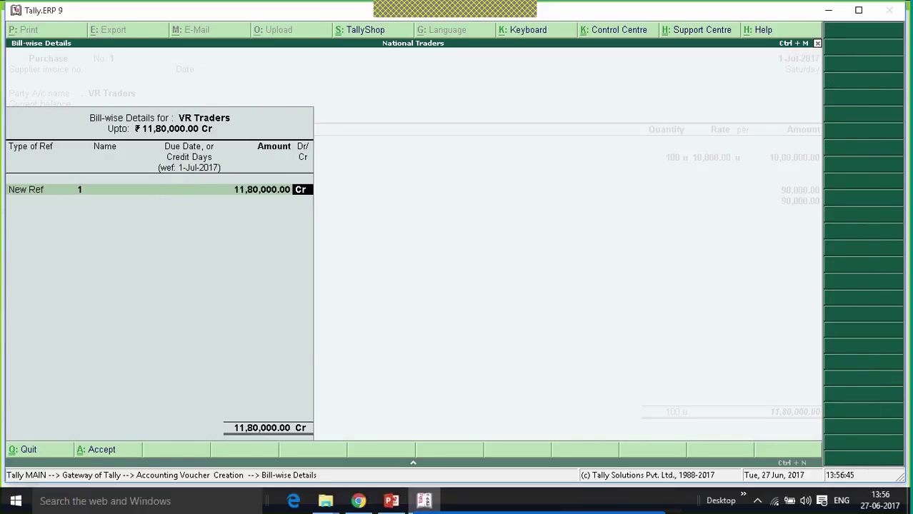
key("Return")
key("Return")
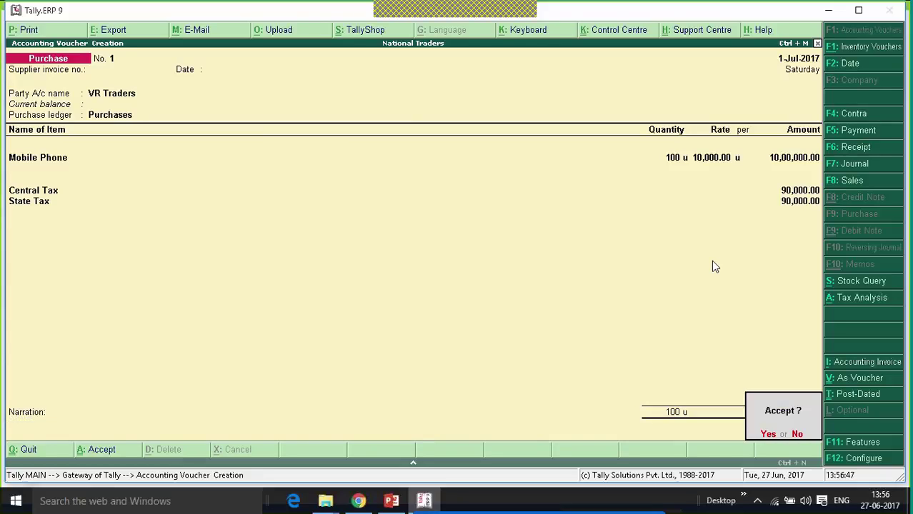
key("Return")
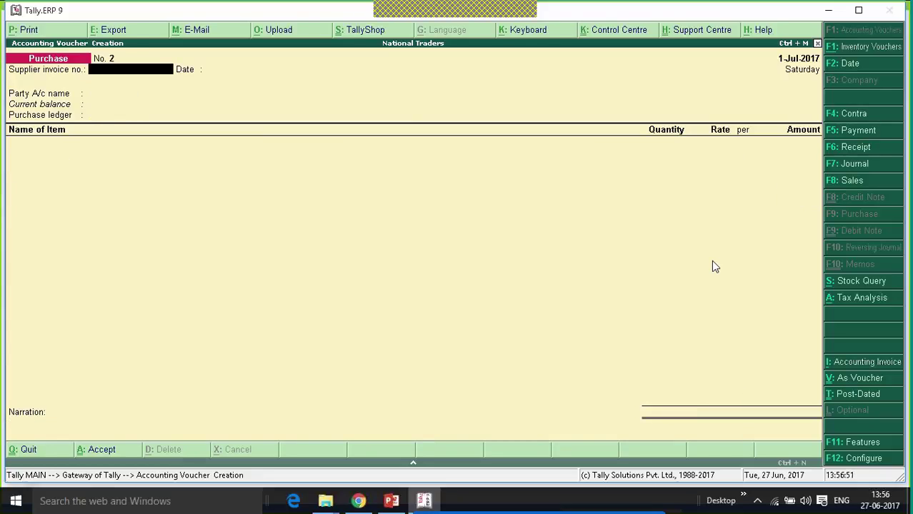
key("Escape")
key("Return")
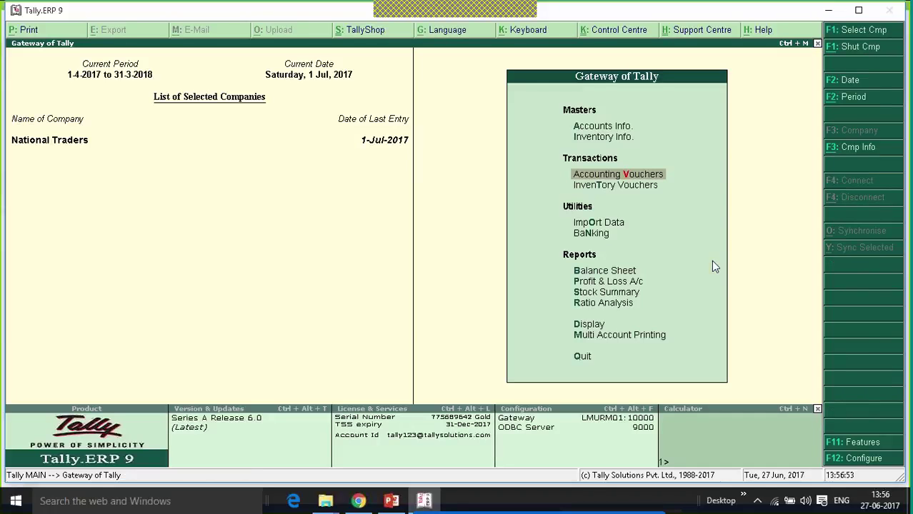
Open the GSTR-2 report via Display > Statutory Reports > GST and select the B2B Invoices row.
key("Up")
key("Up")
key("Up")
key("Up")
key("Up")
key("Return")
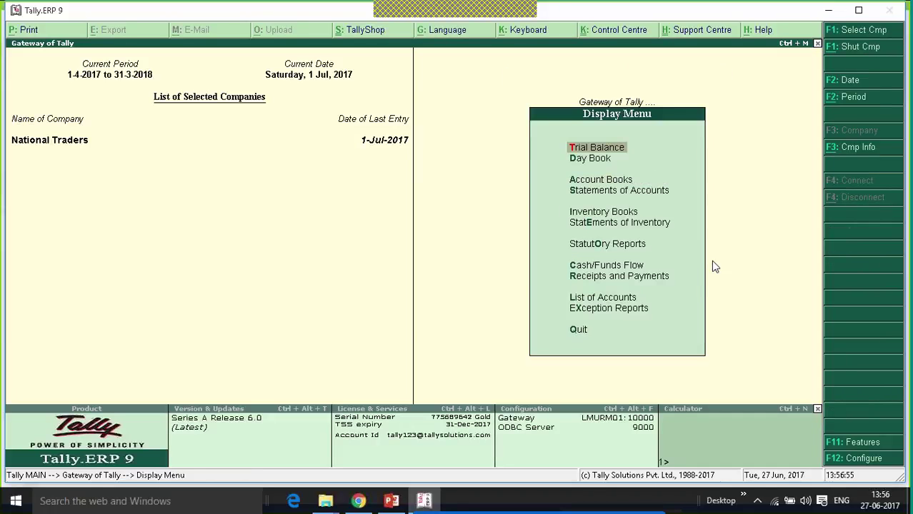
key("Down")
key("Down")
key("Down")
key("Down")
key("Down")
key("Down")
key("Return")
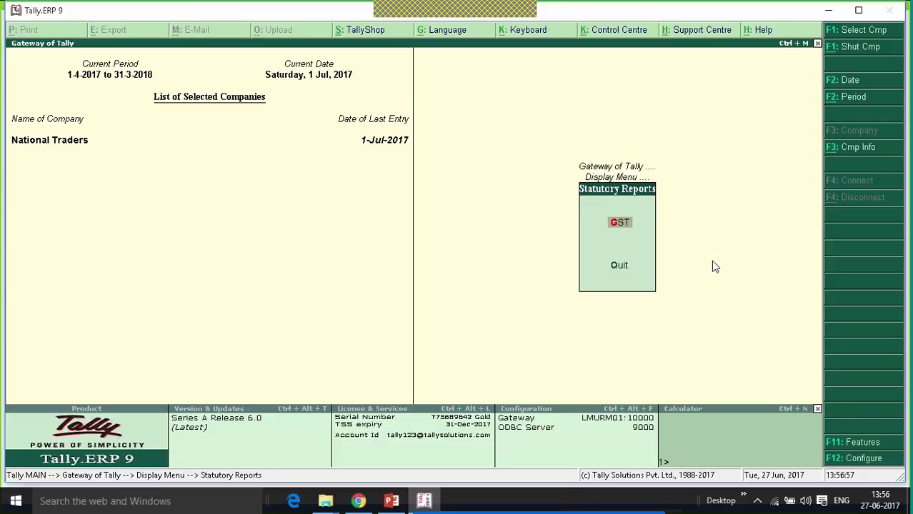
key("Return")
key("Down")
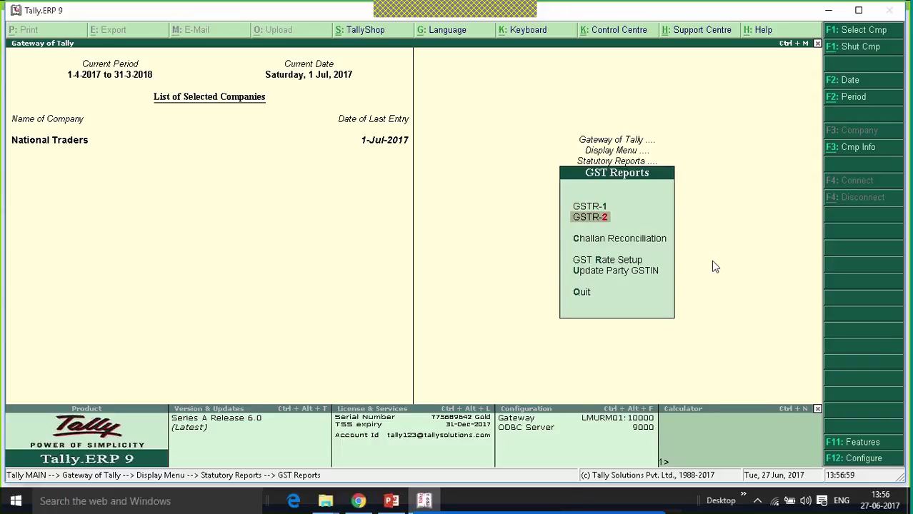
key("Return")
key("Down")
key("Down")
key("Down")
key("Down")
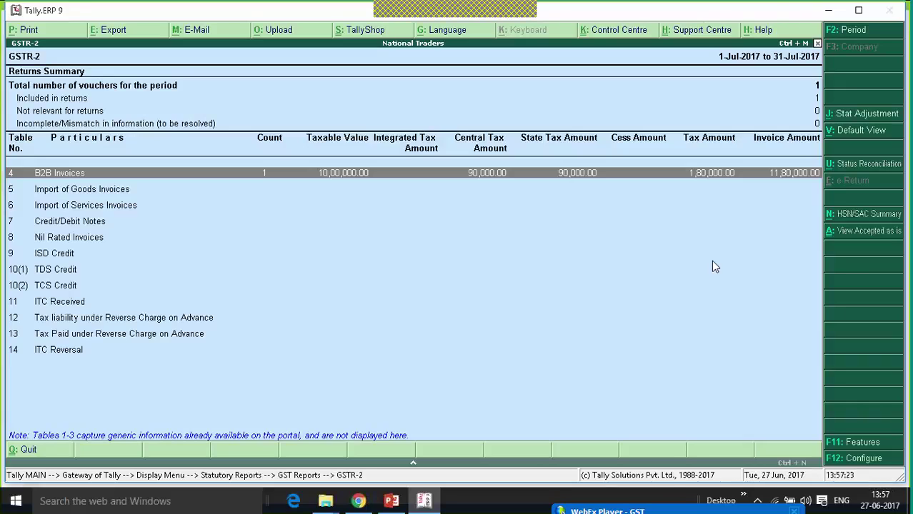
Close GSTR-2 and start Purchase voucher No. 2 dated 2-7-2017.
key("Escape")
key("Escape")
key("Escape")
key("Escape")
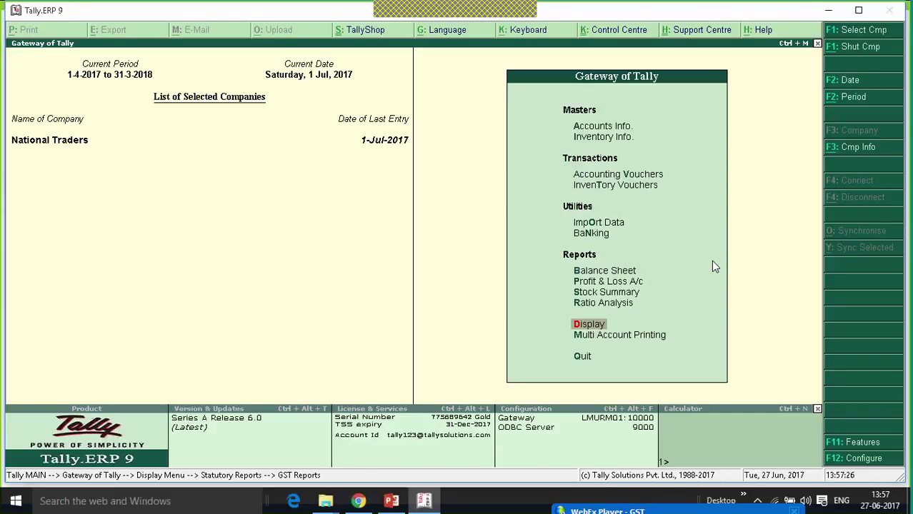
key("Escape")
key("Escape")
key("Down")
key("Down")
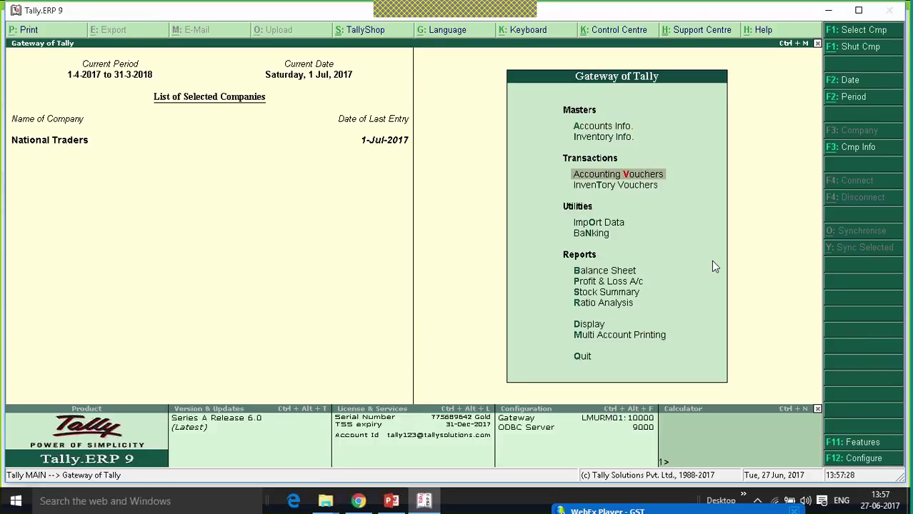
key("Return")
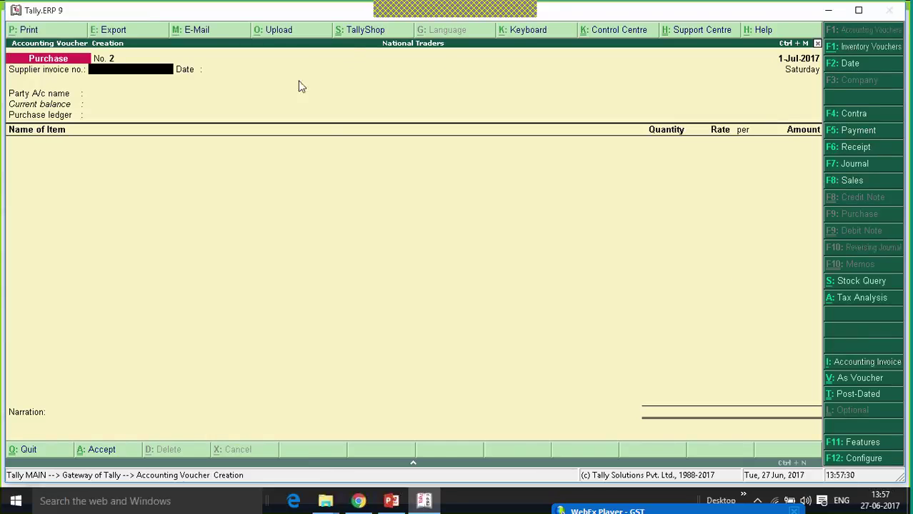
key("F2")
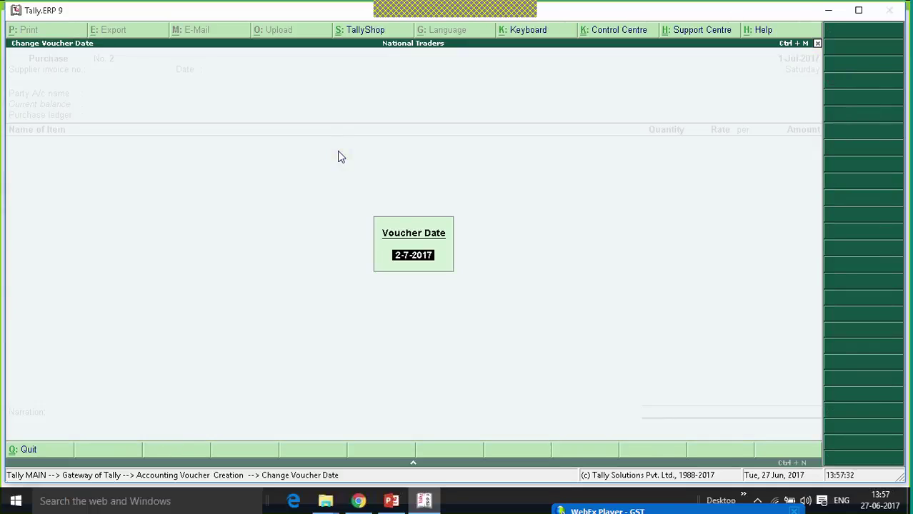
key("Return")
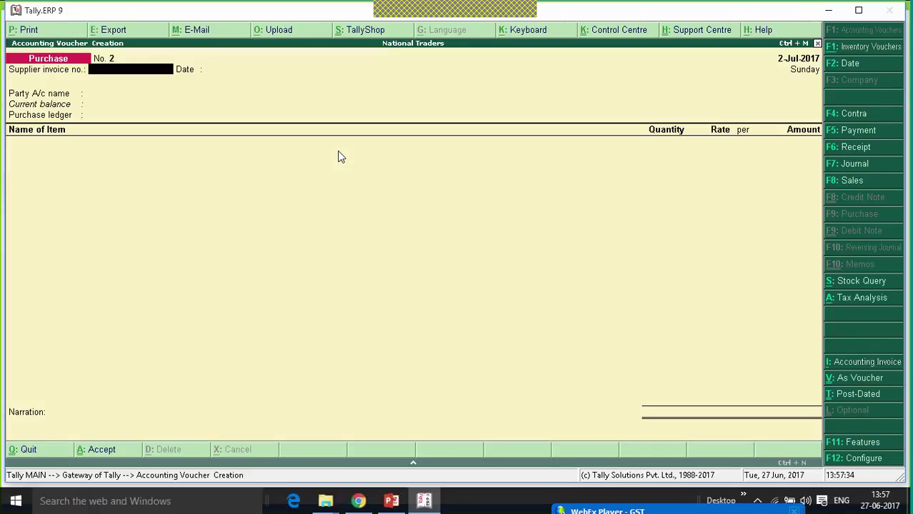
key("Return")
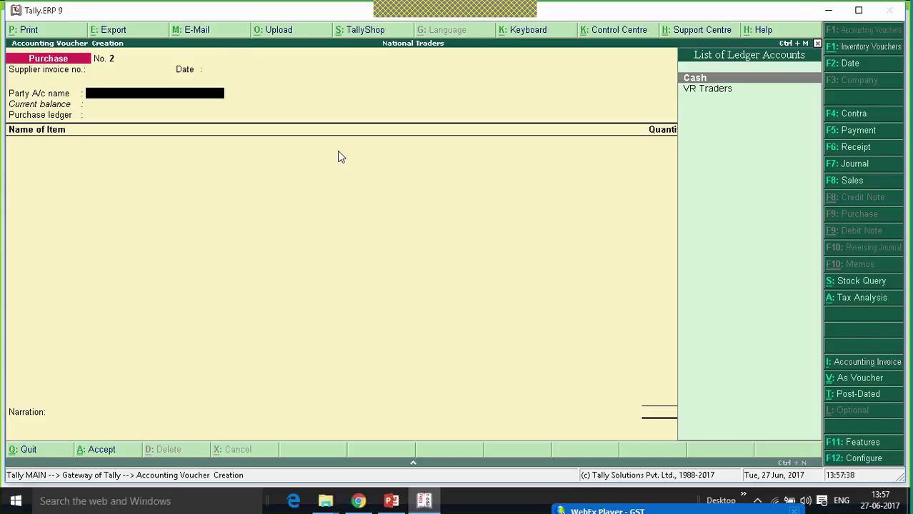
Create supplier ledger VR Traders TN under Sundry Creditors with state Tamil Nadu.
key("alt+c")
type("VR Tr")
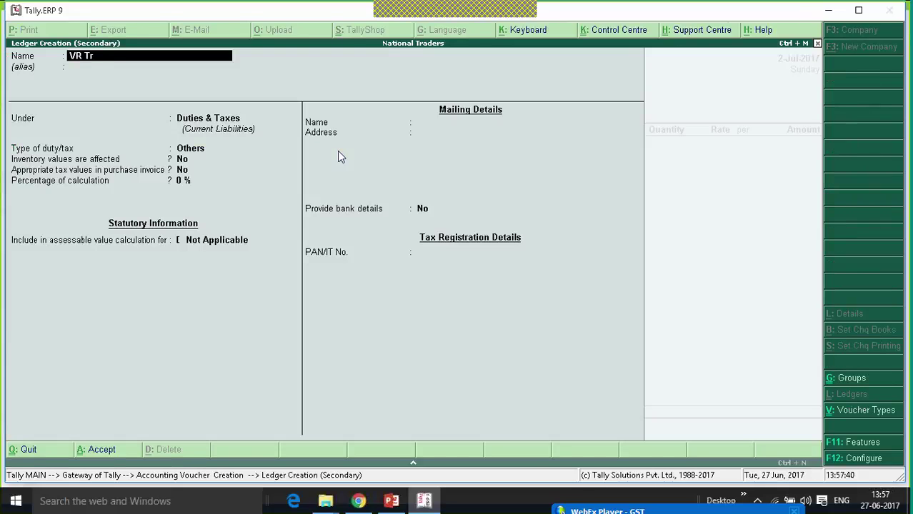
type("aders TN")
key("Return")
type("Sun")
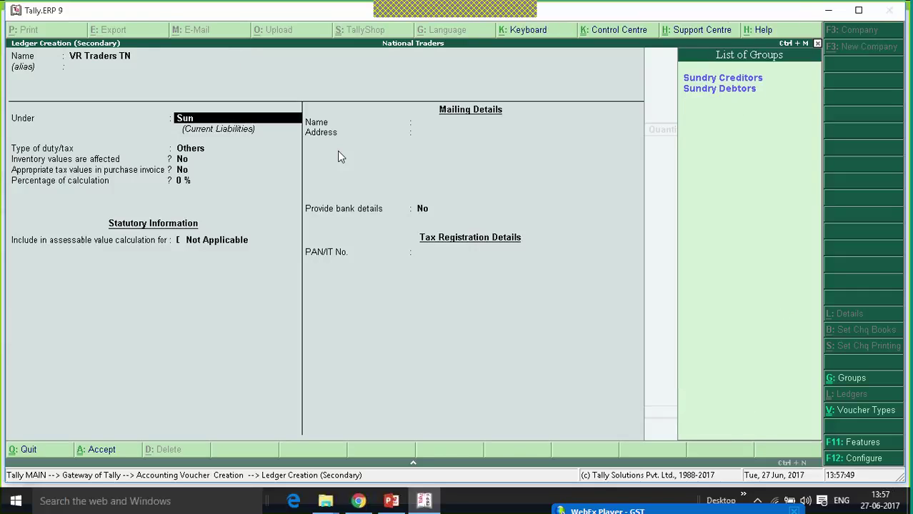
key("Return")
key("Return")
key("Return")
key("Return")
key("Return")
key("Return")
key("Return")
key("Return")
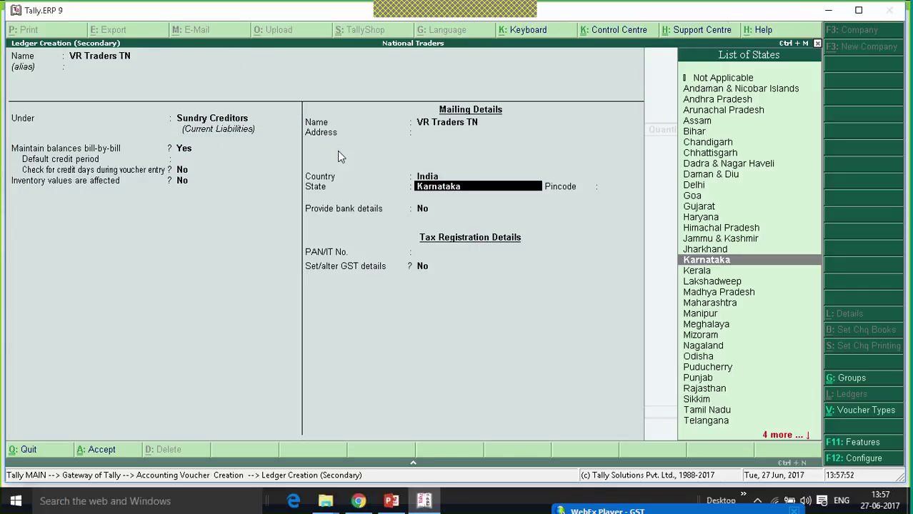
type("tam")
key("Return")
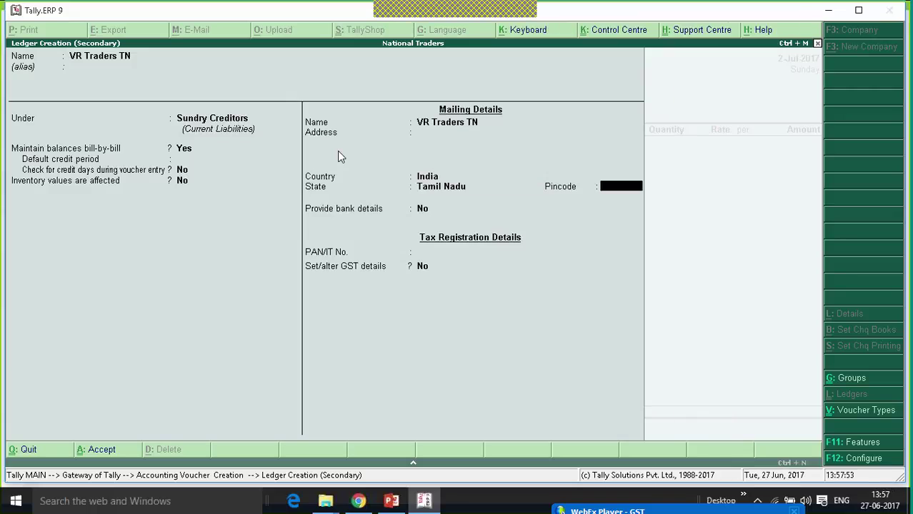
key("Return")
key("Return")
Give it Regular GST registration with its GSTIN, save it, and accept the party details.
key("Return")
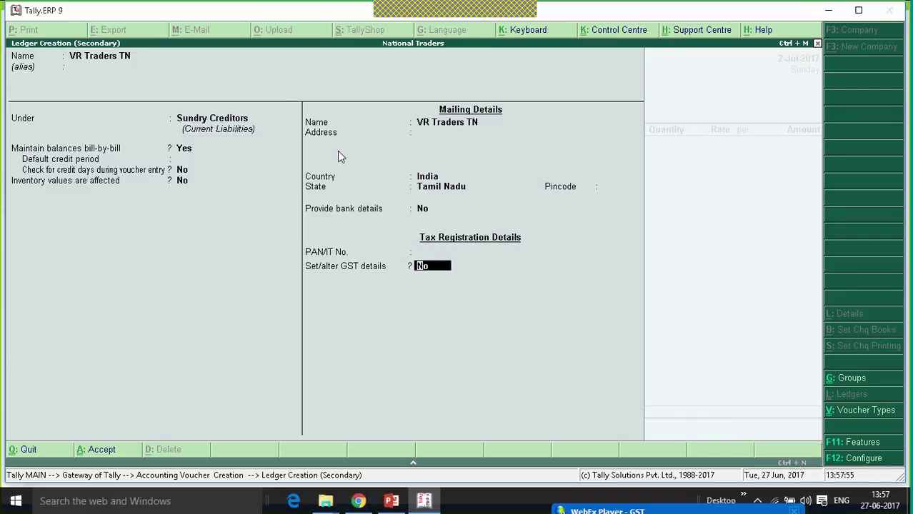
key("y")
key("Return")
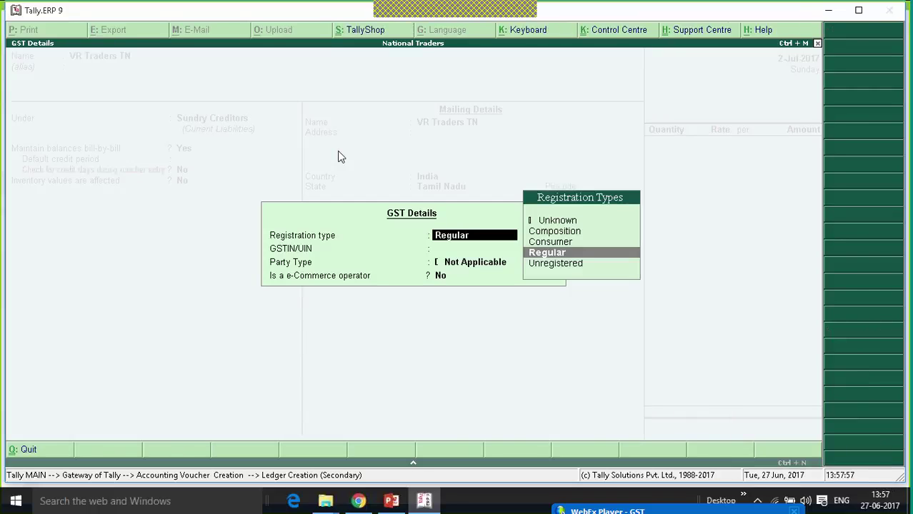
key("Return")
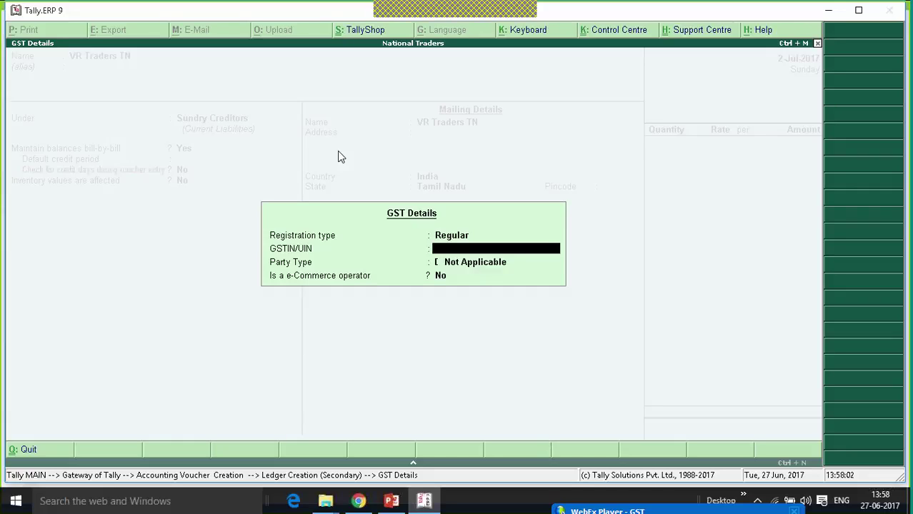
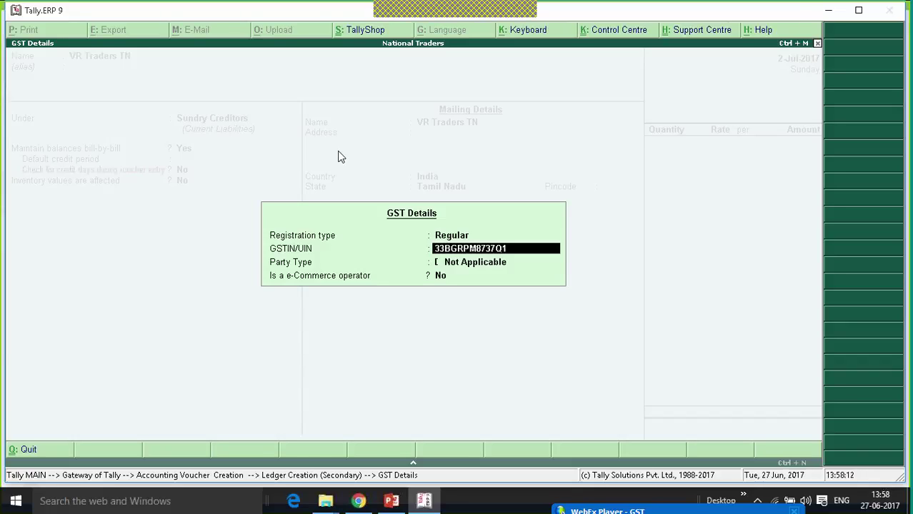
key("Return")
key("Return")
key("Return")
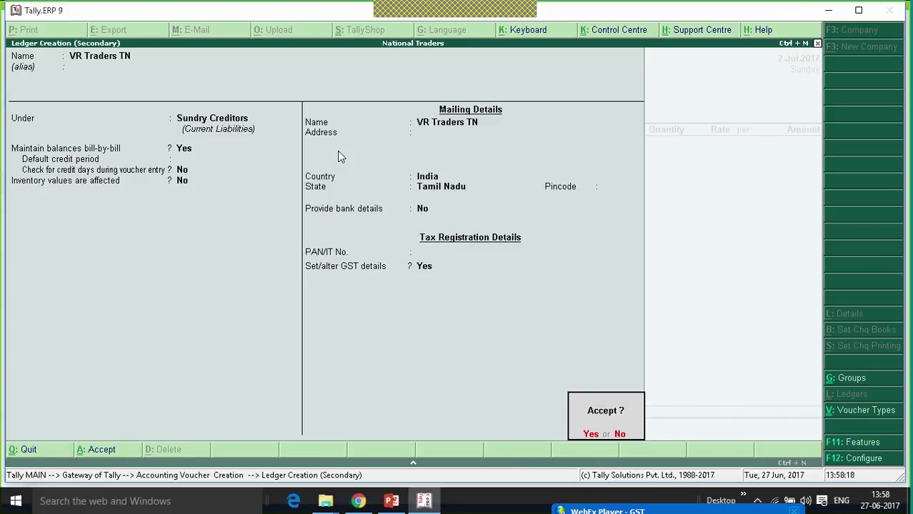
key("Return")
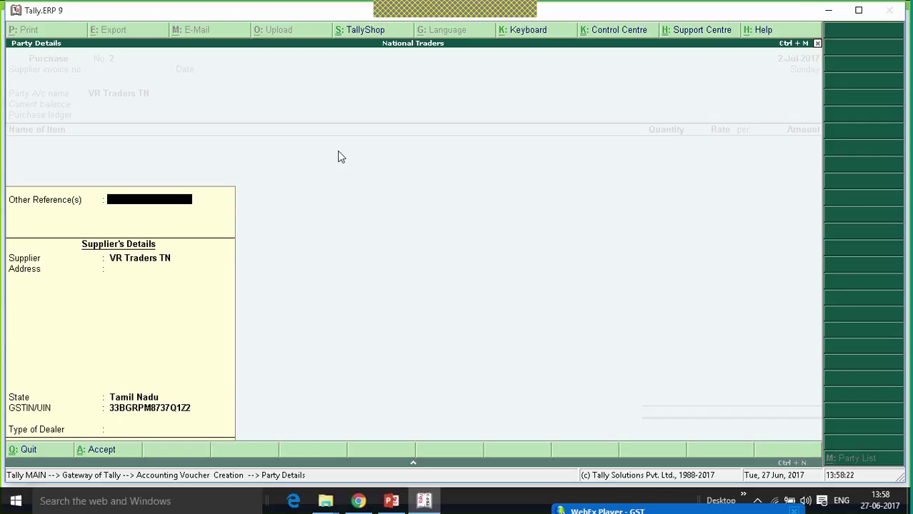
key("Return")
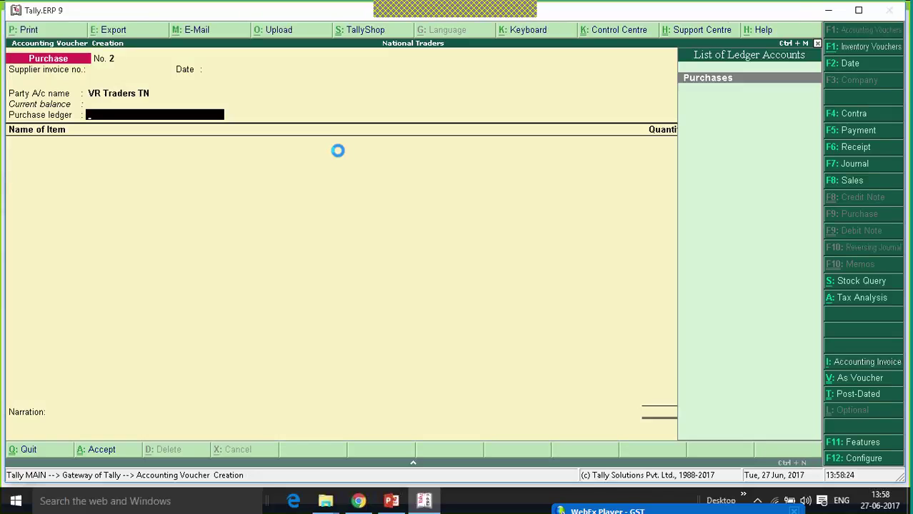
Under Purchases (Interstate Purchase Taxable), add 10 units of Mobile Phone at 12,000 each.
key("Return")
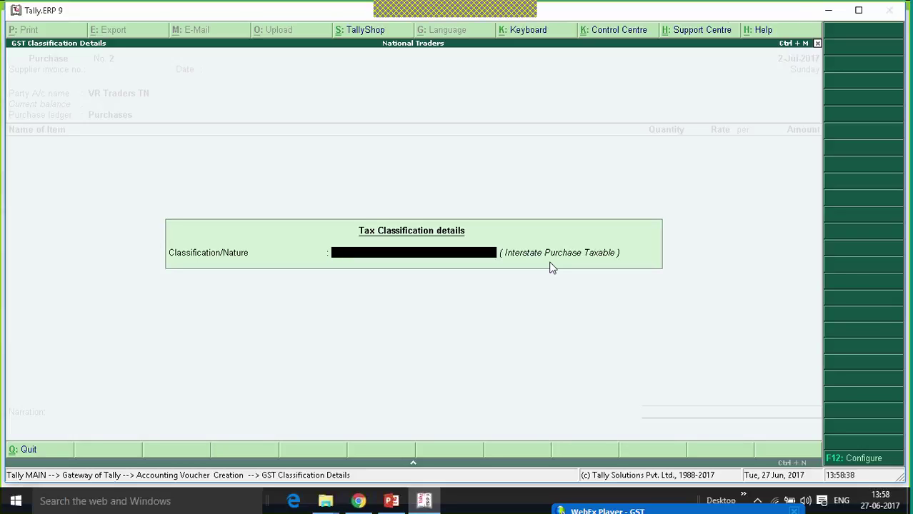
key("Return")
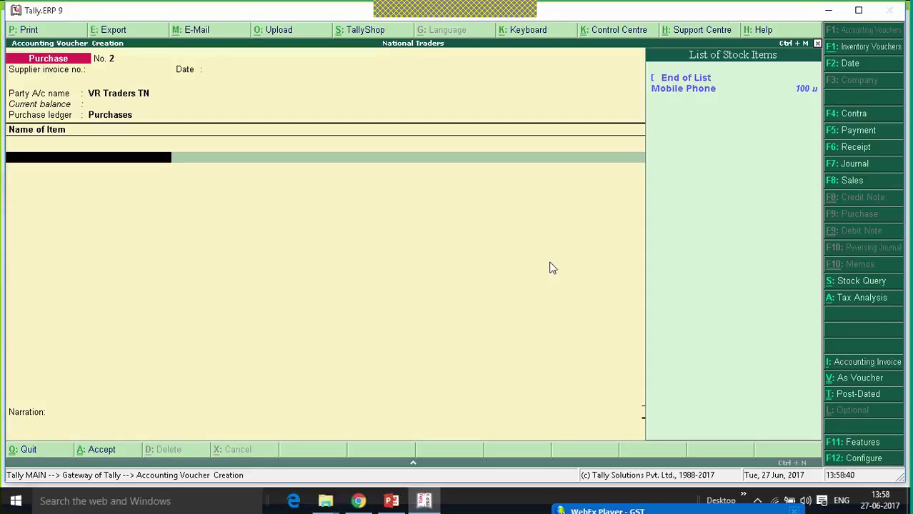
key("Return")
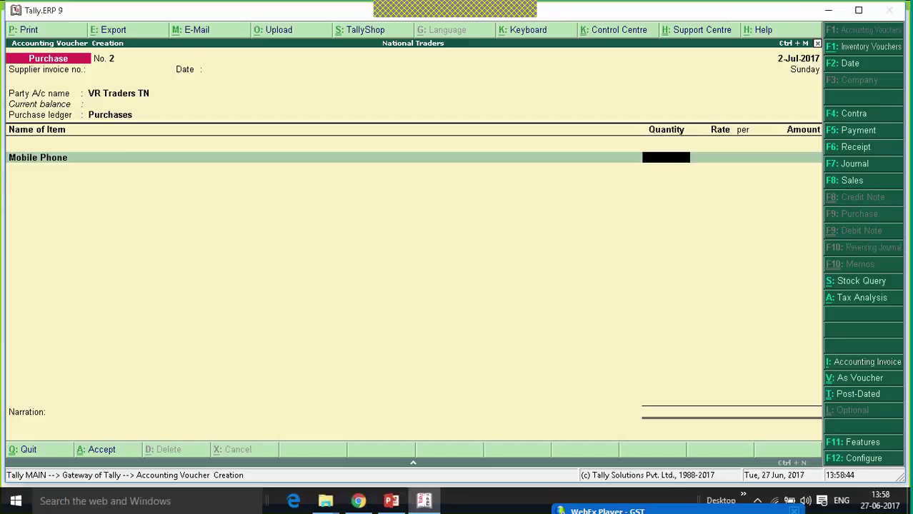
type("10")
key("Return")
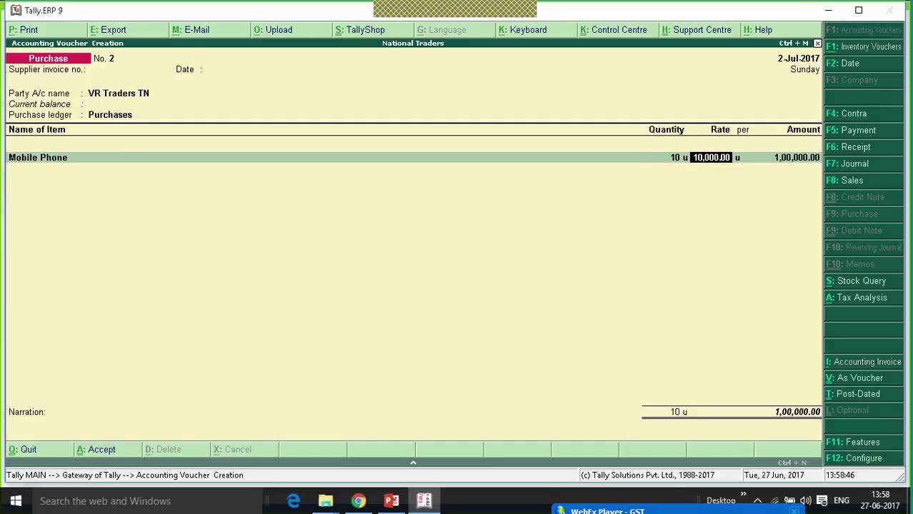
type("12000")
key("Return")
key("Return")
key("Return")
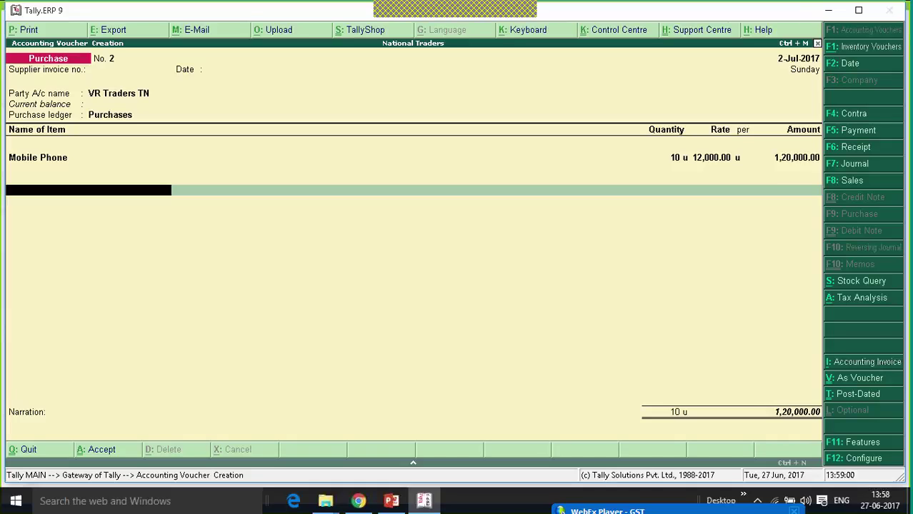
key("alt+c")
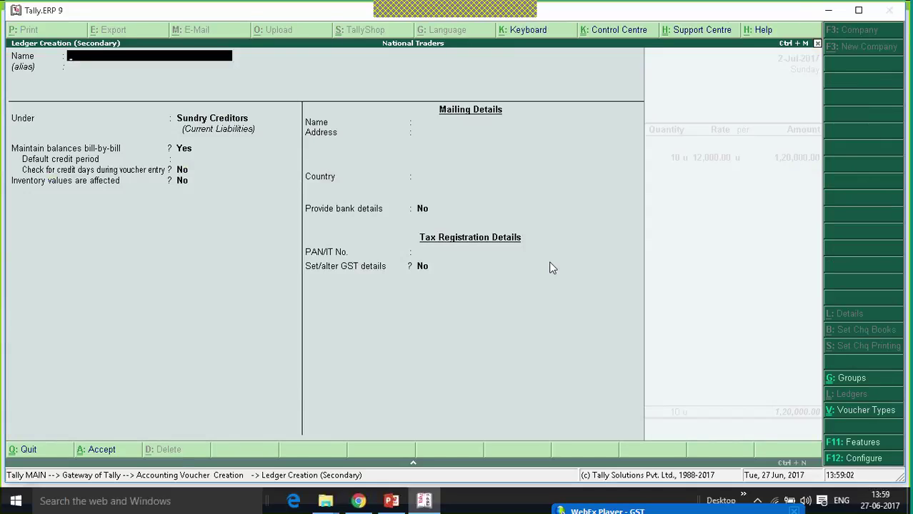
Create a GST Integrated Tax ledger under Duties & Taxes, adding 21,600 to voucher No. 2.
type("Integrated Tax")
key("Return")
type("Du")
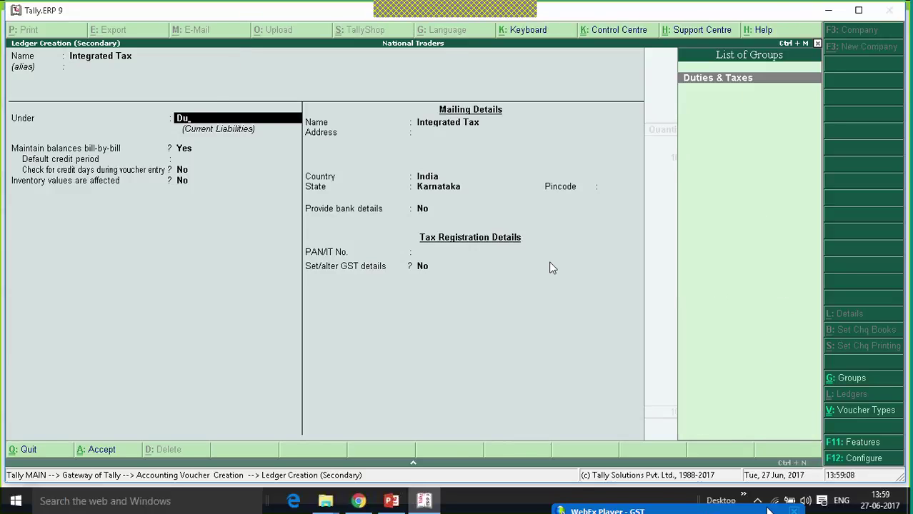
key("Return")
key("Up")
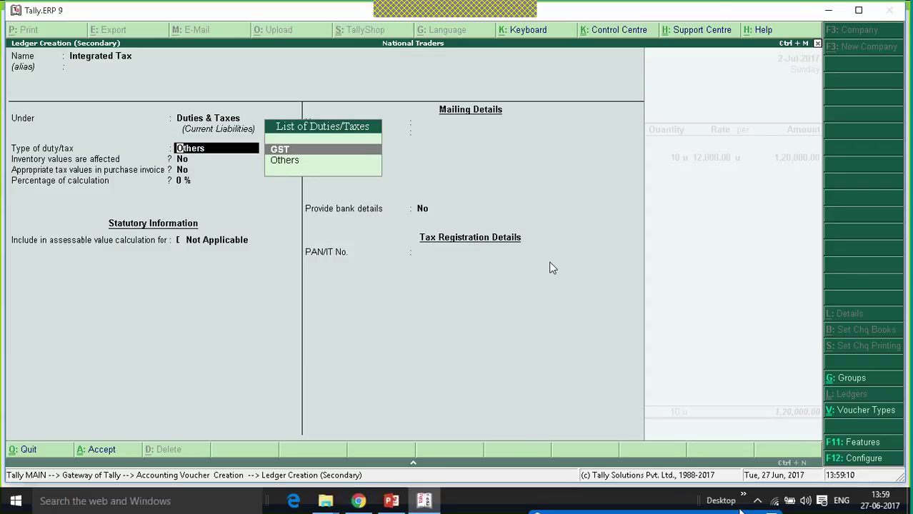
key("Return")
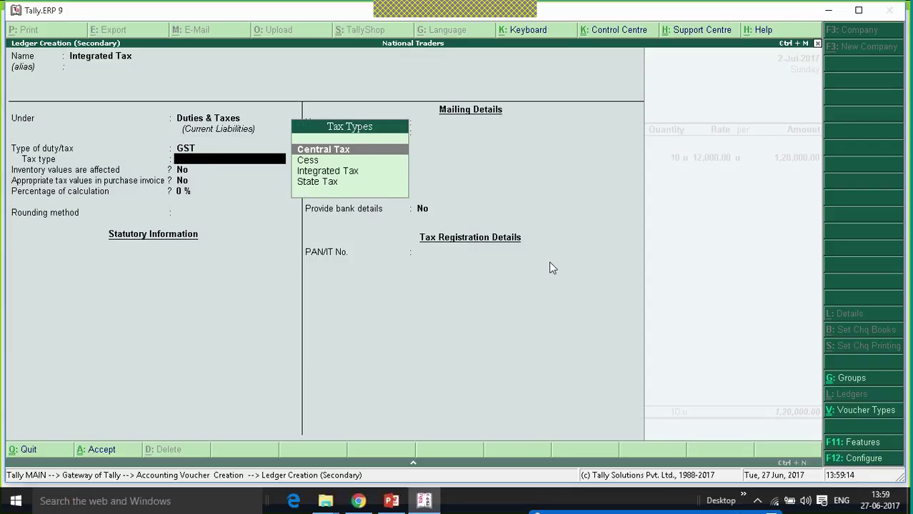
key("Down")
key("Down")
key("Return")
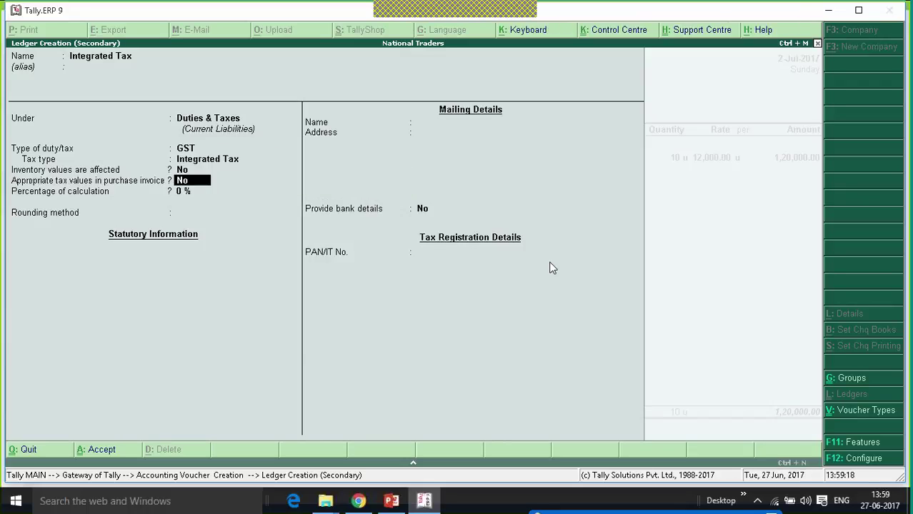
key("Return")
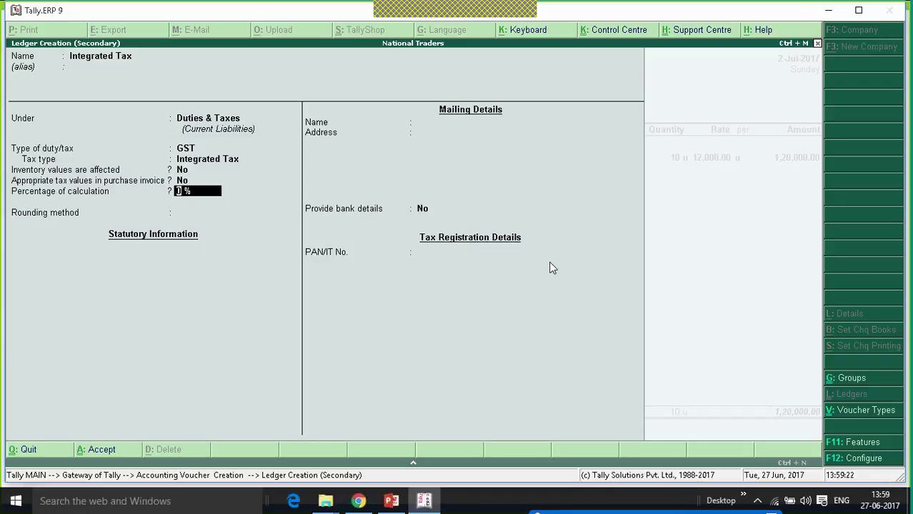
key("Return")
key("Return")
key("ctrl+a")
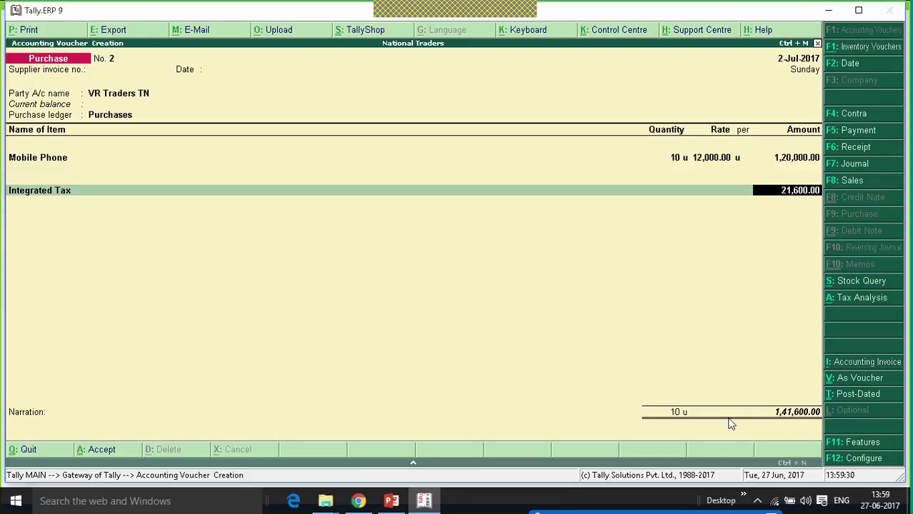
Review the voucher's detailed tax analysis.
left_click(860, 301)
left_click(851, 37)
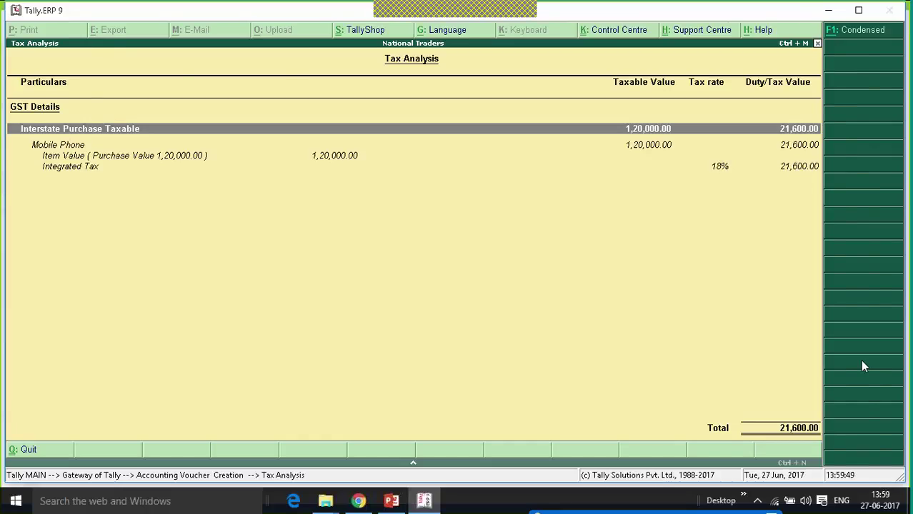
key("Escape")
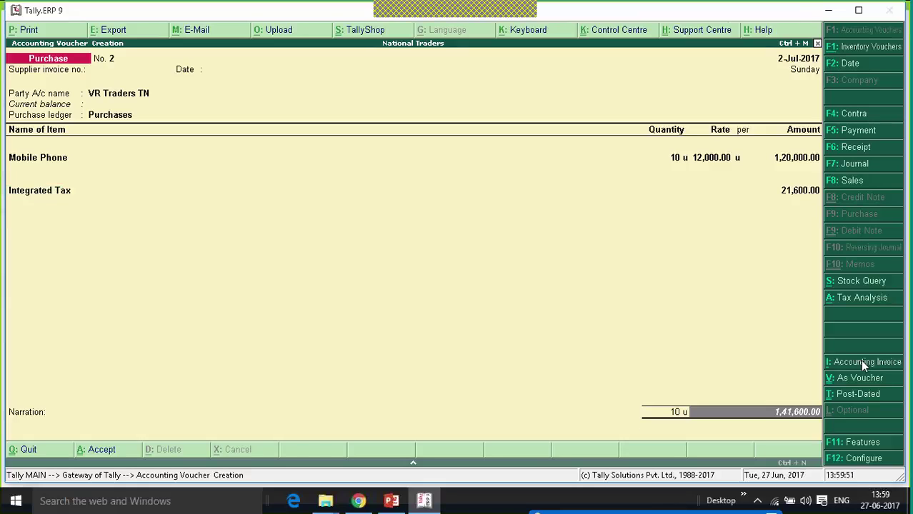
Accept the bill-wise new reference and save Purchase voucher No. 2 for 1,41,600.
key("Return")
key("Return")
key("Return")
key("Return")
key("Return")
key("Return")
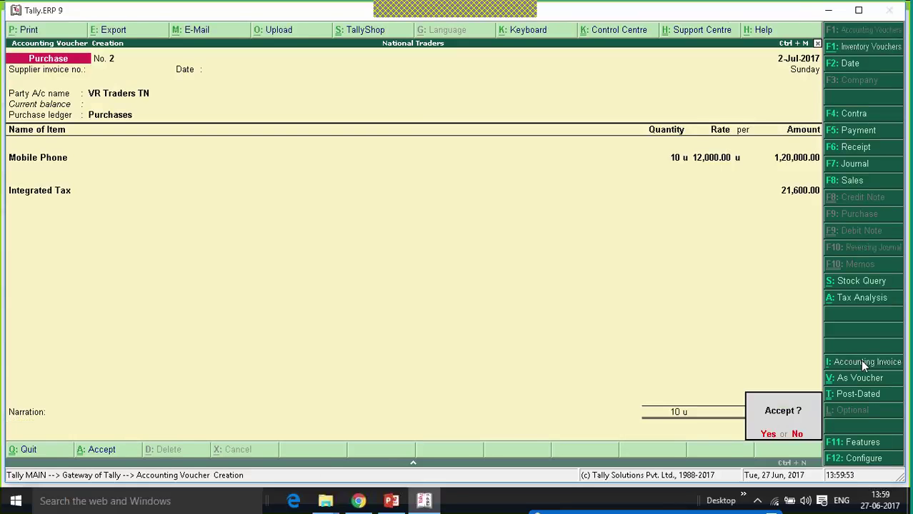
key("Return")
key("Escape")
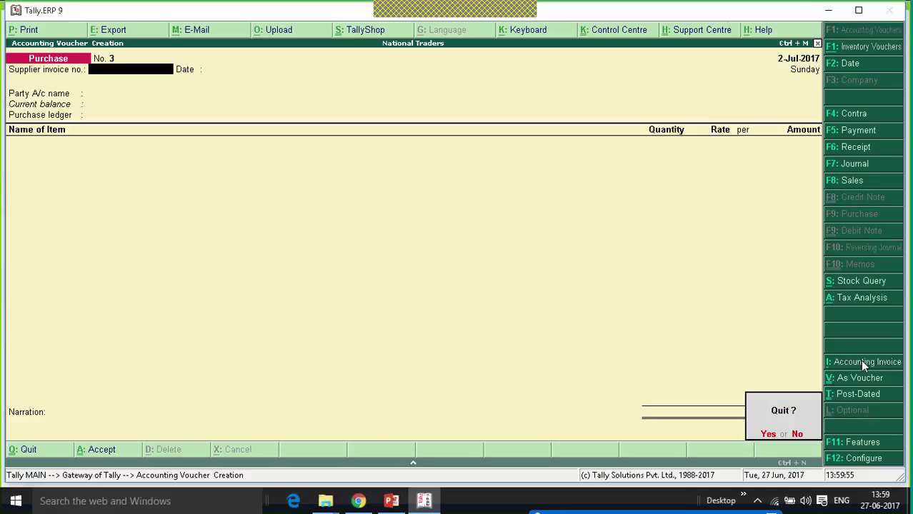
Leave voucher entry and open the GSTR-2 returns summary from Statutory Reports > GST.
key("Return")
key("Escape")
key("Escape")
key("Up")
key("Up")
key("Up")
key("Up")
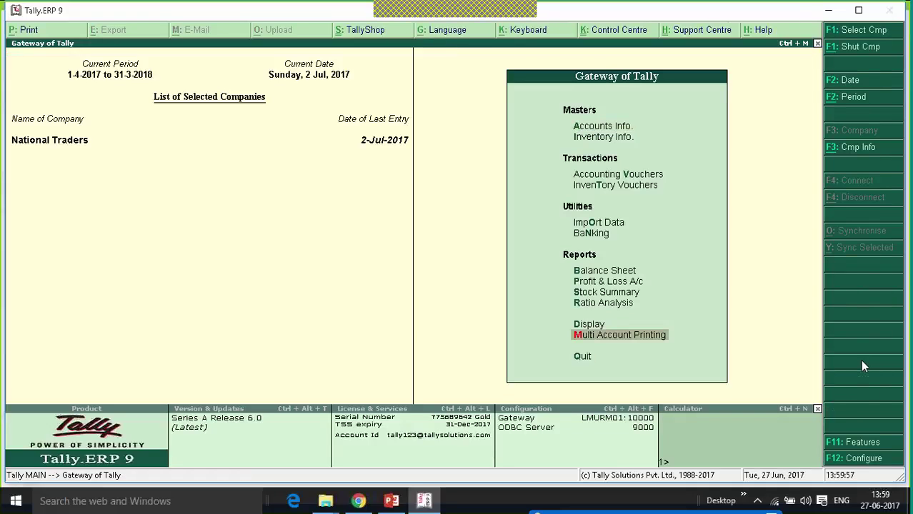
key("Down")
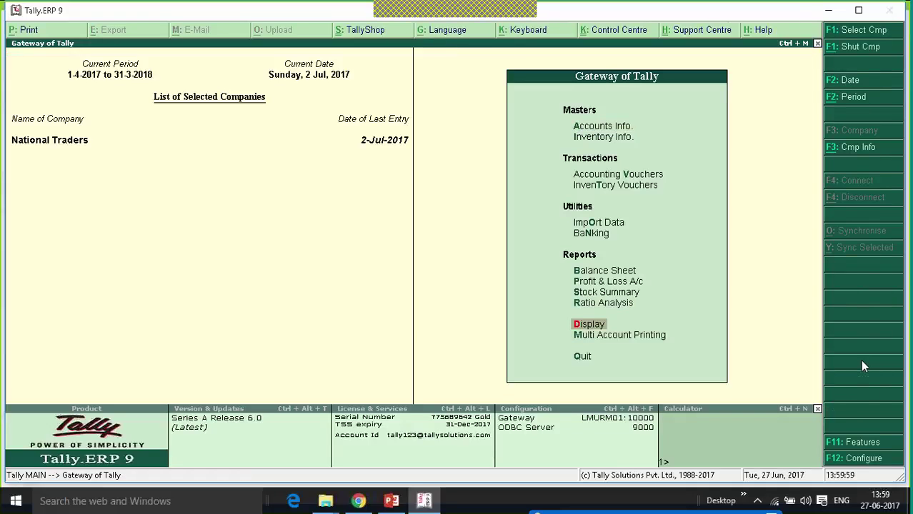
key("Return")
key("Up")
key("Up")
key("Up")
key("Up")
key("Up")
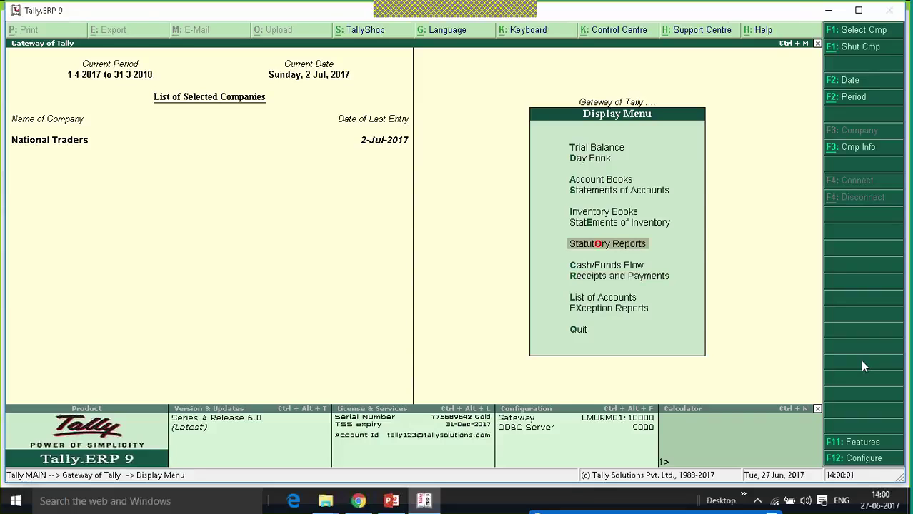
key("Return")
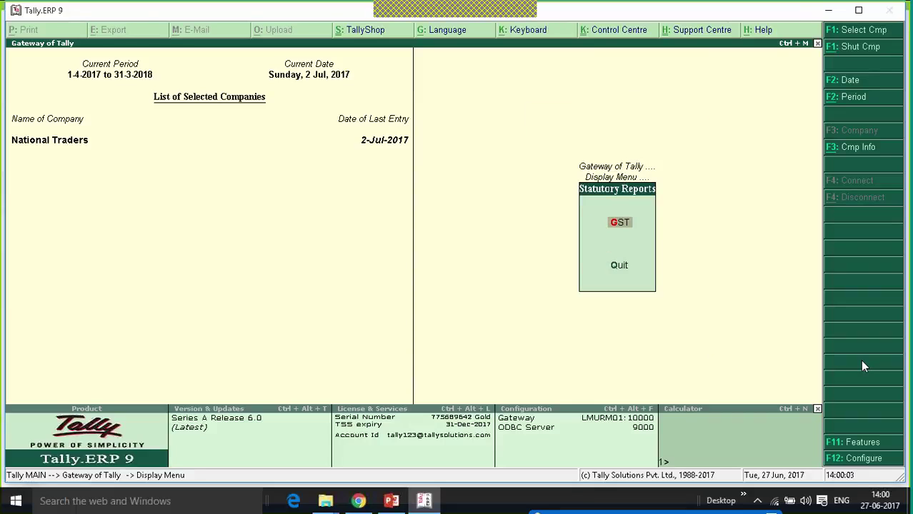
key("Return")
key("Down")
key("Return")
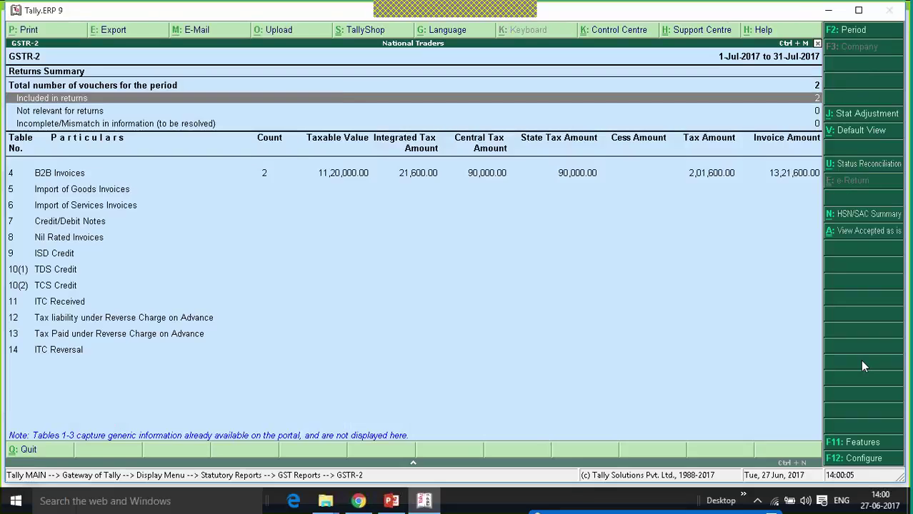
Check the 2 B2B invoices with 21,600 integrated tax, then return to Gateway of Tally.
key("Down")
key("Down")
key("Up")
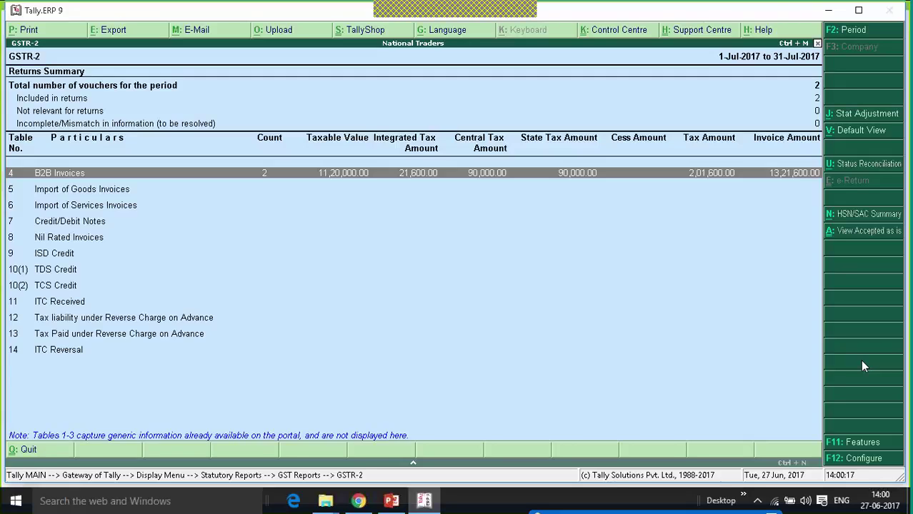
key("Escape")
key("Escape")
key("Escape")
key("Escape")
key("Escape")
key("Escape")
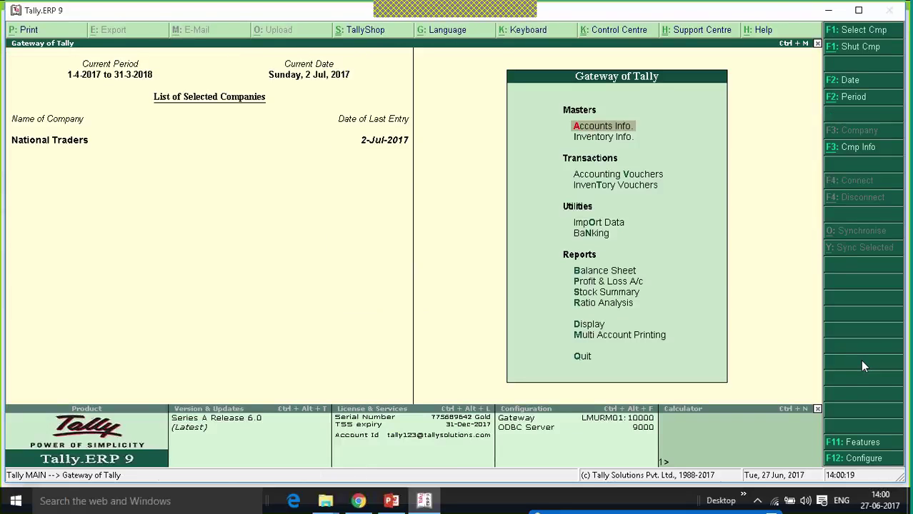
Open Purchase voucher No. 3 dated 3-Jul-2017, skipping the supplier invoice number to reach the party field.
key("Down")
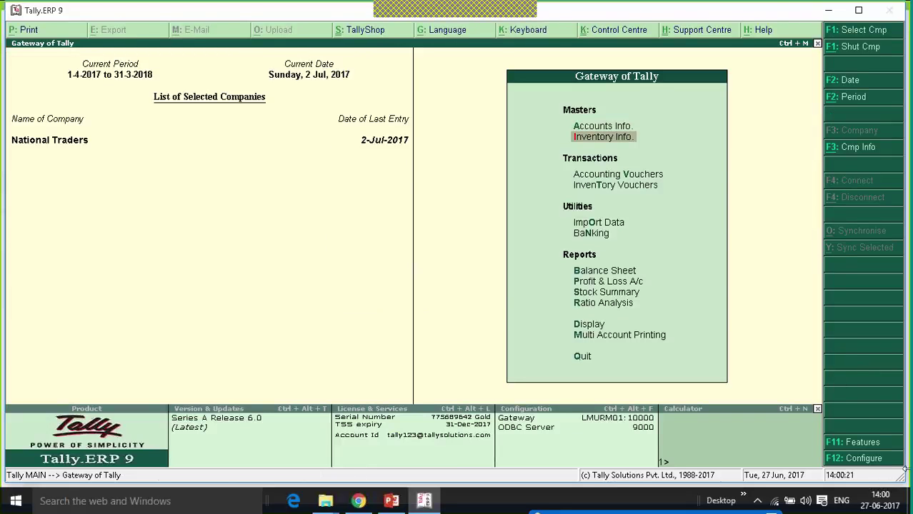
key("Down")
key("Return")
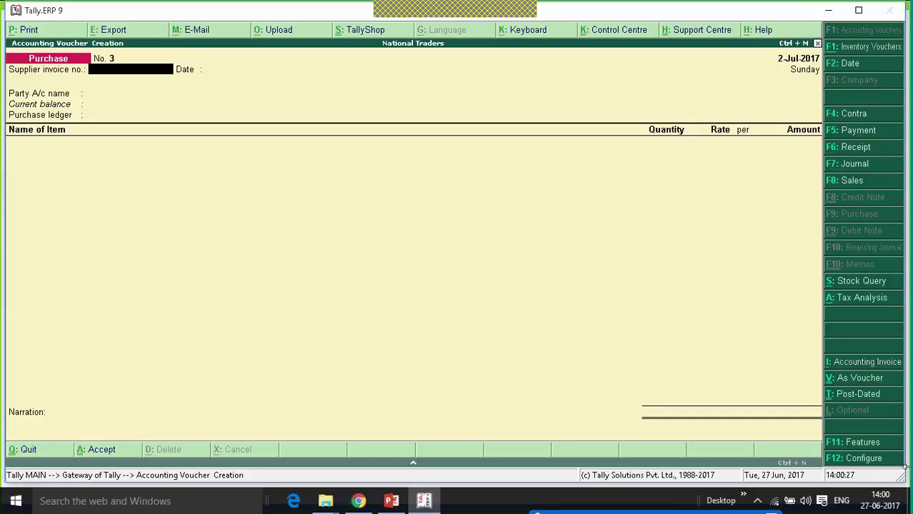
key("Return")
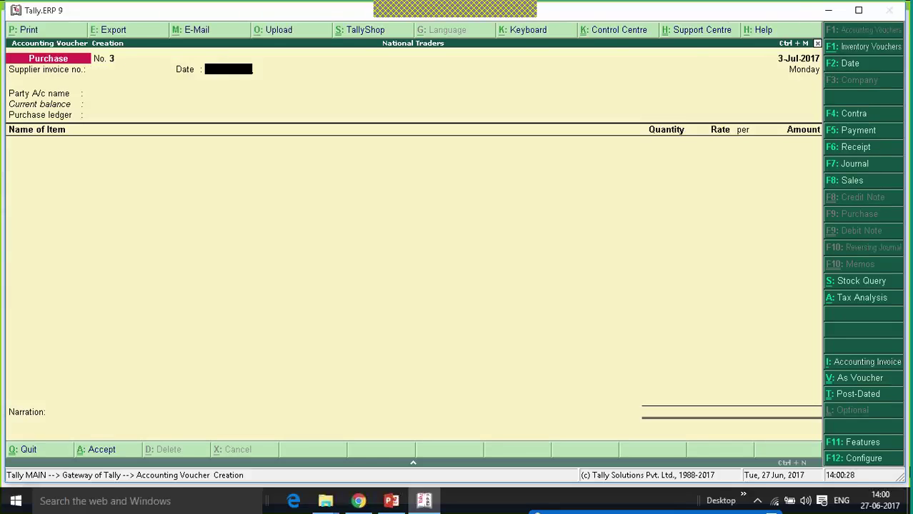
key("Return")
Start a new ledger named 'Unregistered Dealer' under Sundry Creditors.
key("alt+c")
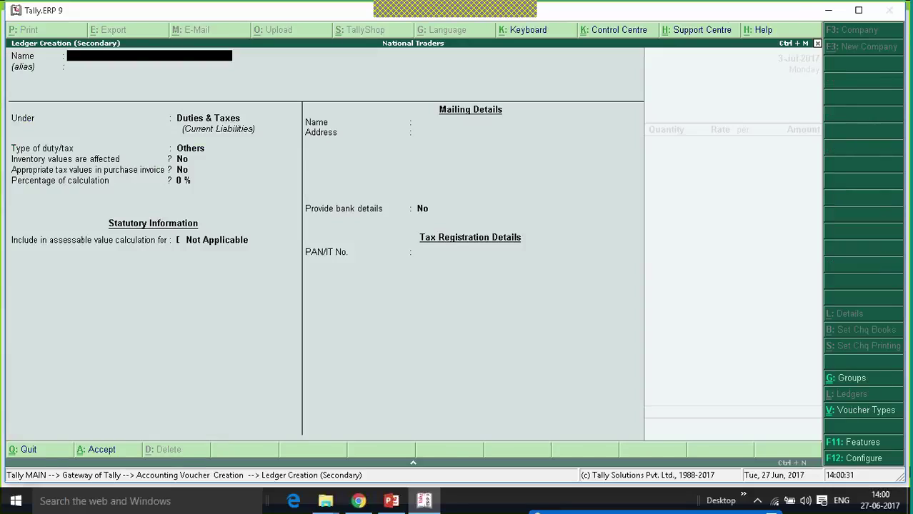
type("Unregistered Desaler")
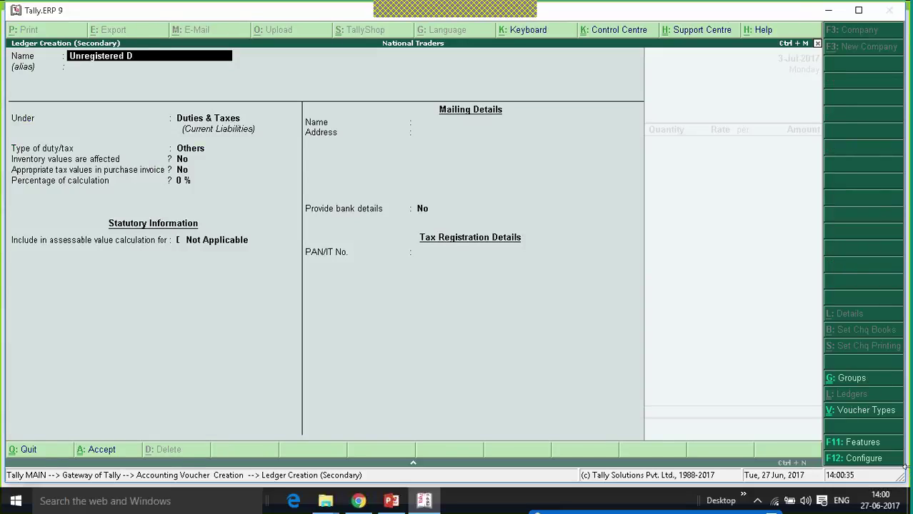
key("BackSpace")
key("BackSpace")
key("BackSpace")
key("BackSpace")
key("BackSpace")
type("aler")
key("Return")
type("Sun")
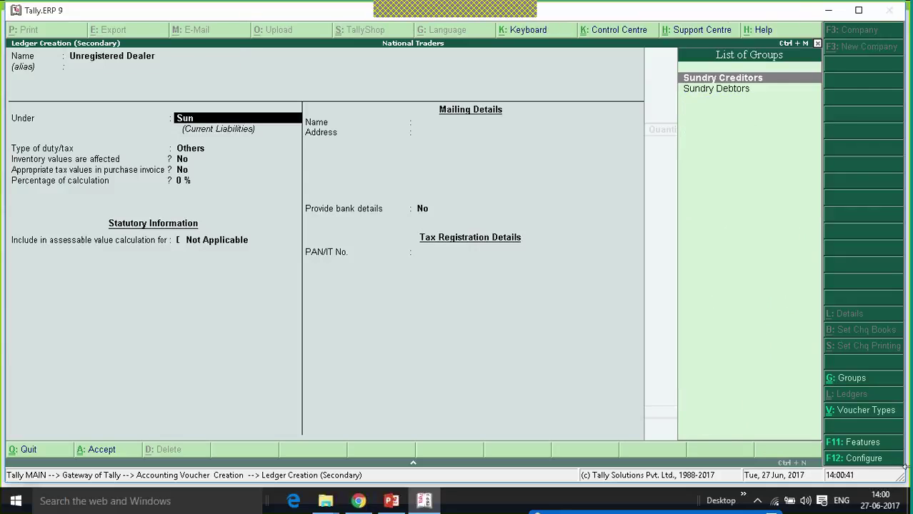
key("Return")
key("Return")
key("Return")
key("Return")
key("Return")
key("Return")
key("Return")
key("Return")
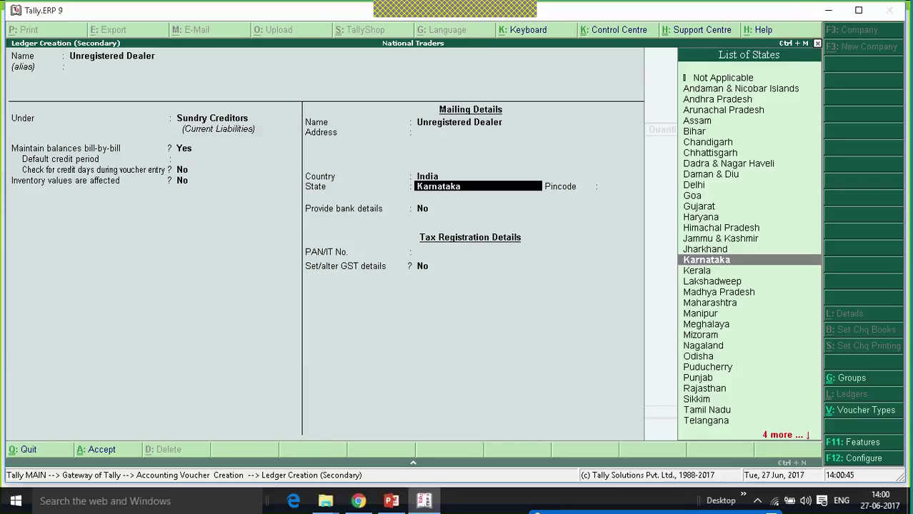
Keep state Karnataka, set GST details to Yes with registration type, and save the ledger.
key("Return")
key("Return")
key("Return")
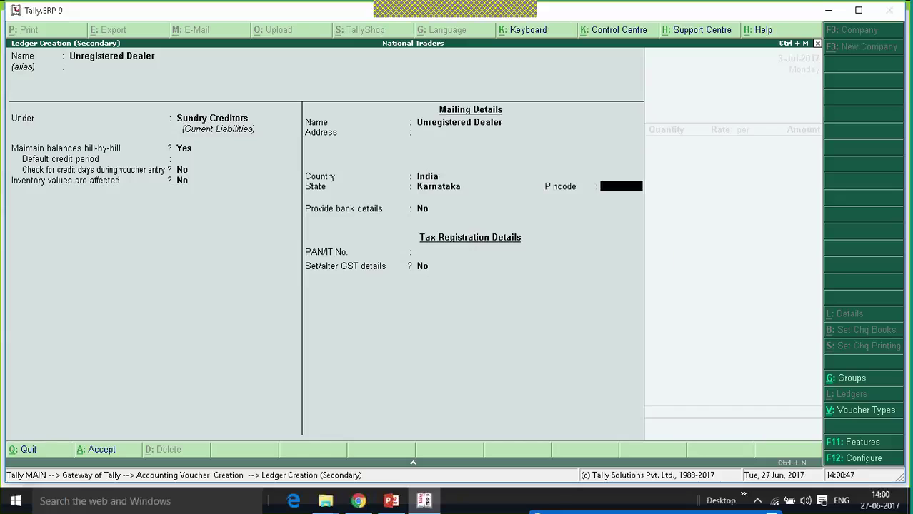
key("Return")
type("y")
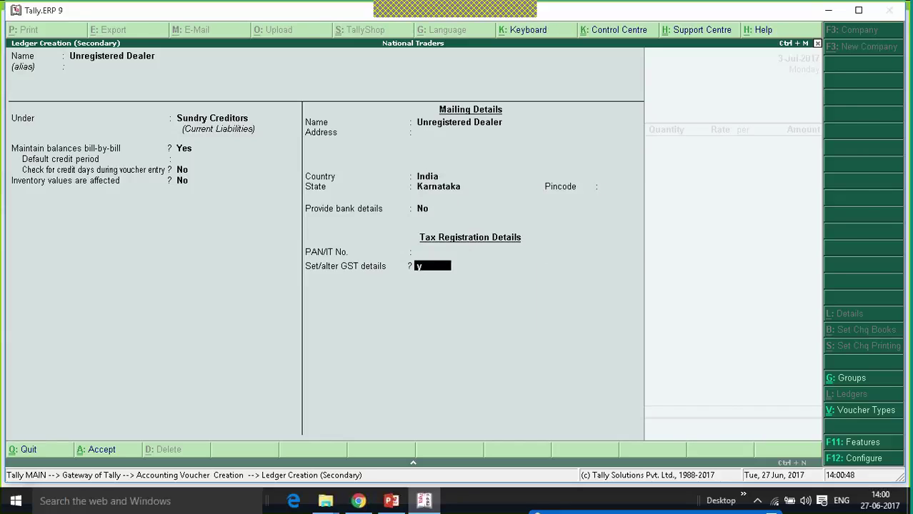
key("Return")
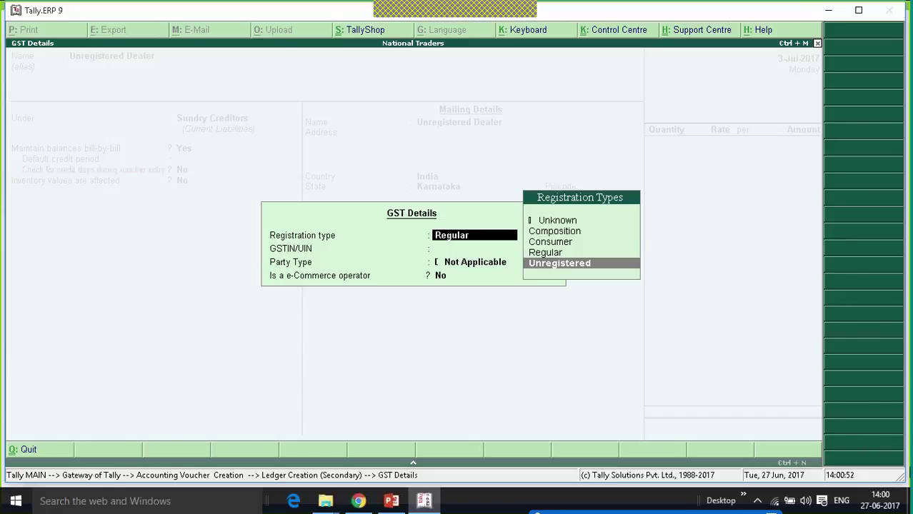
key("Return")
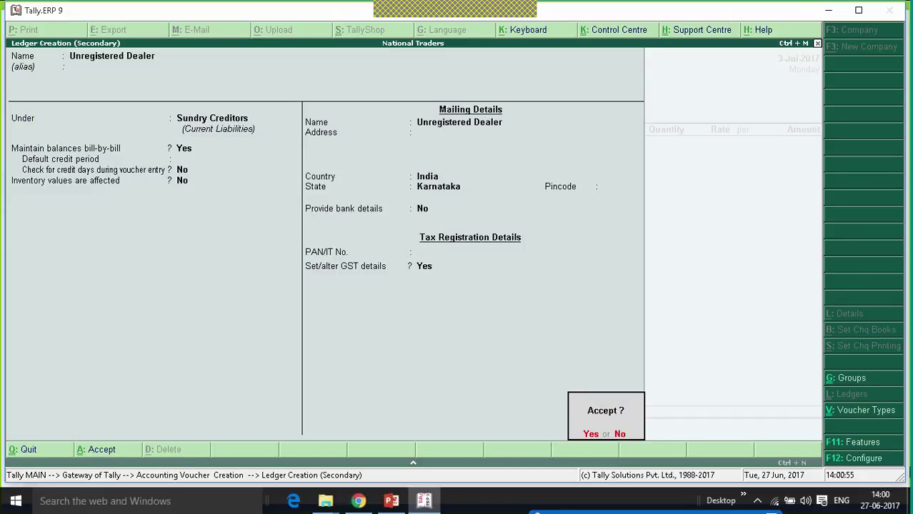
key("Return")
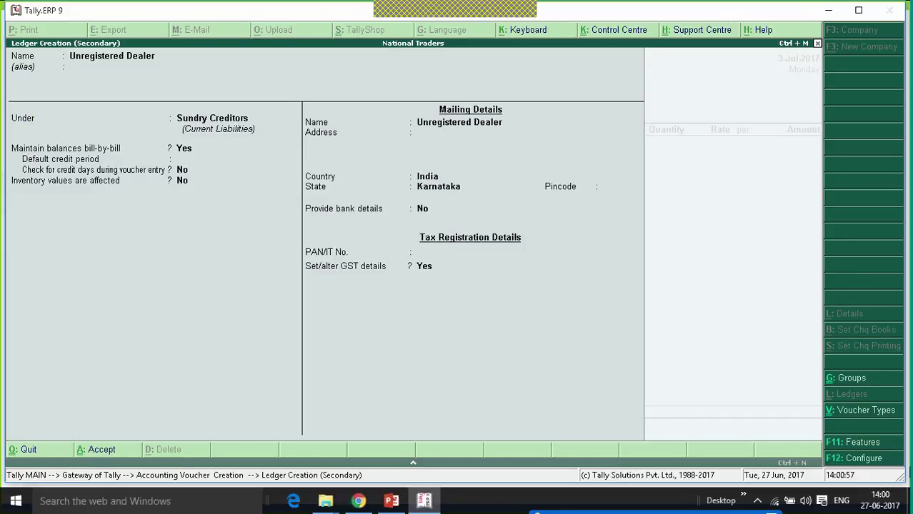
Pick Purchases as purchase ledger, accept the unregistered-dealer classification, and add item Mobile Phone.
key("Return")
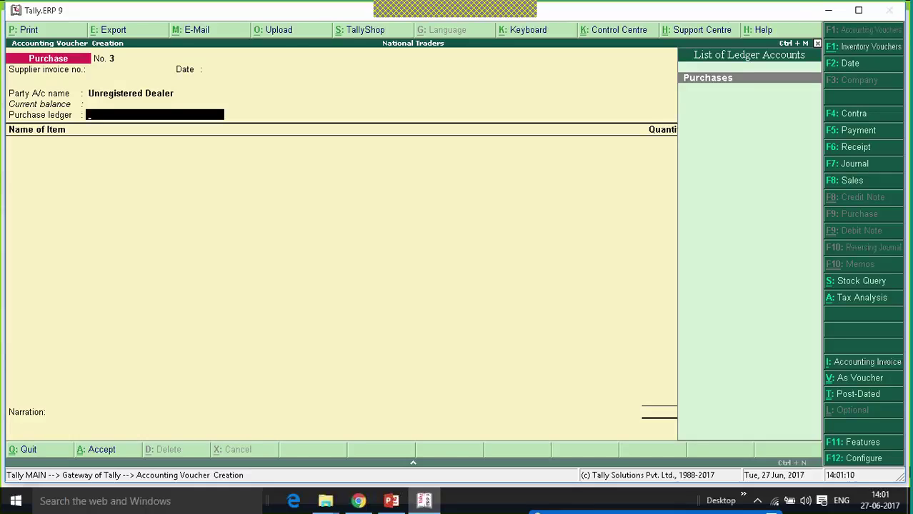
key("Return")
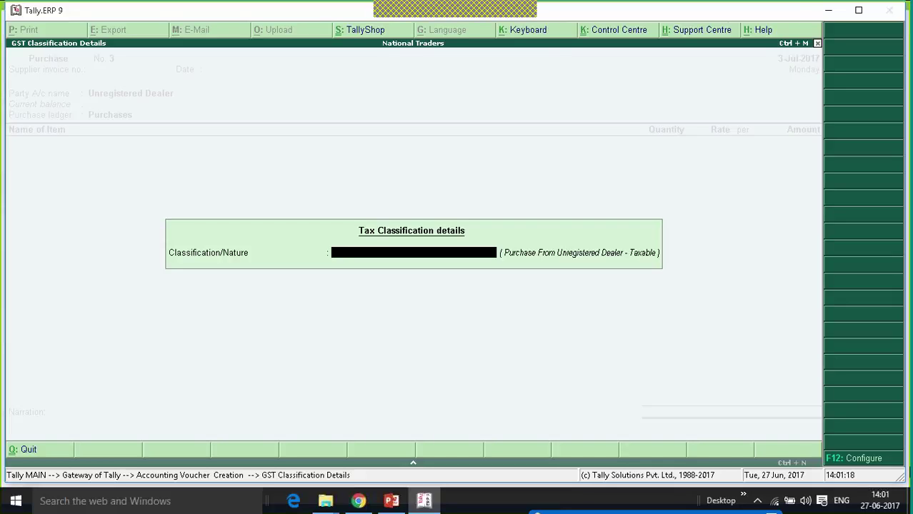
key("Return")
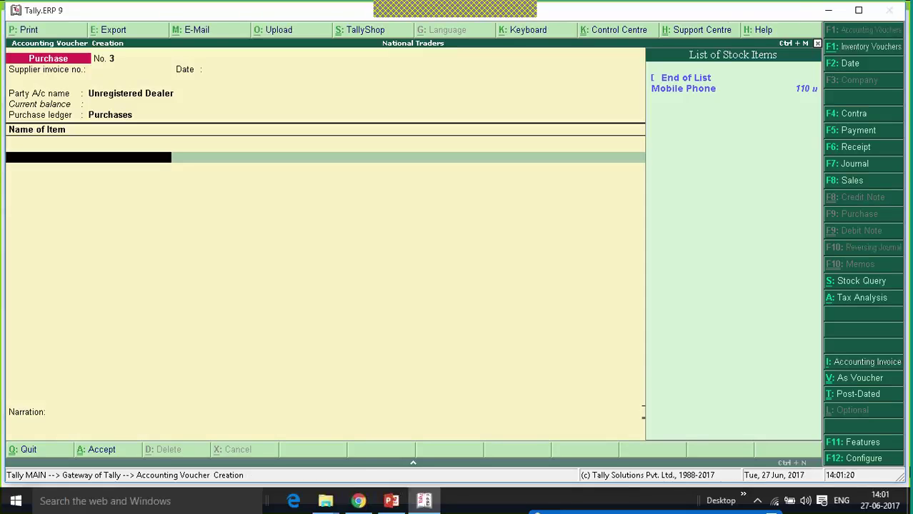
key("Down")
key("Return")
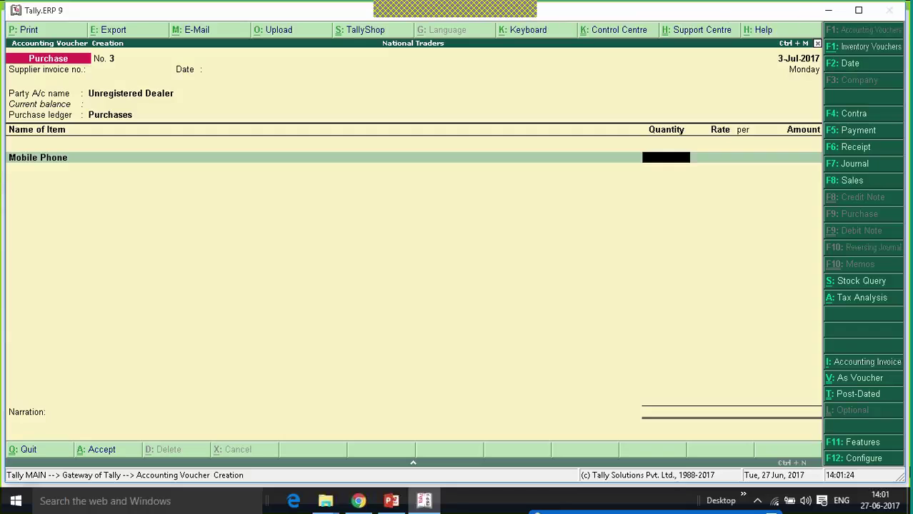
Enter Mobile Phone quantity 10 at rate 15,000 for a 1,50,000.00 line amount.
type("10")
key("Return")
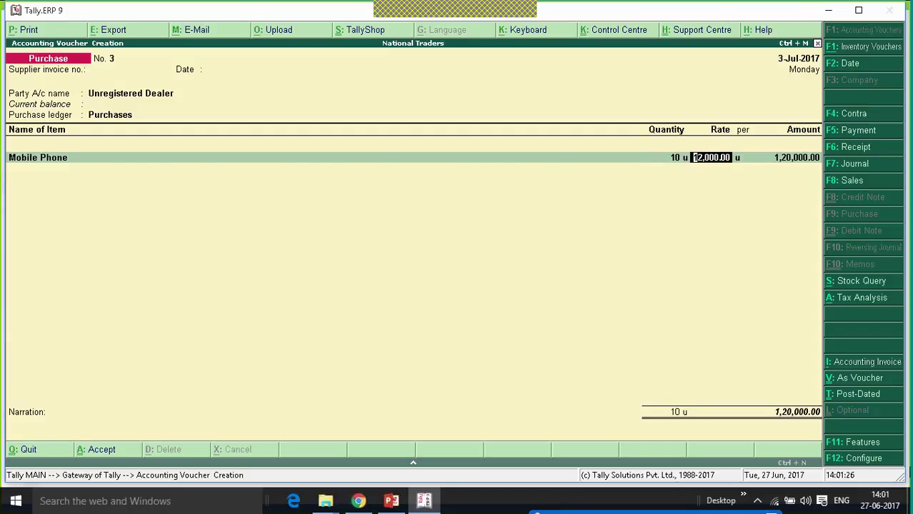
type("15000")
key("Return")
key("Return")
key("Return")
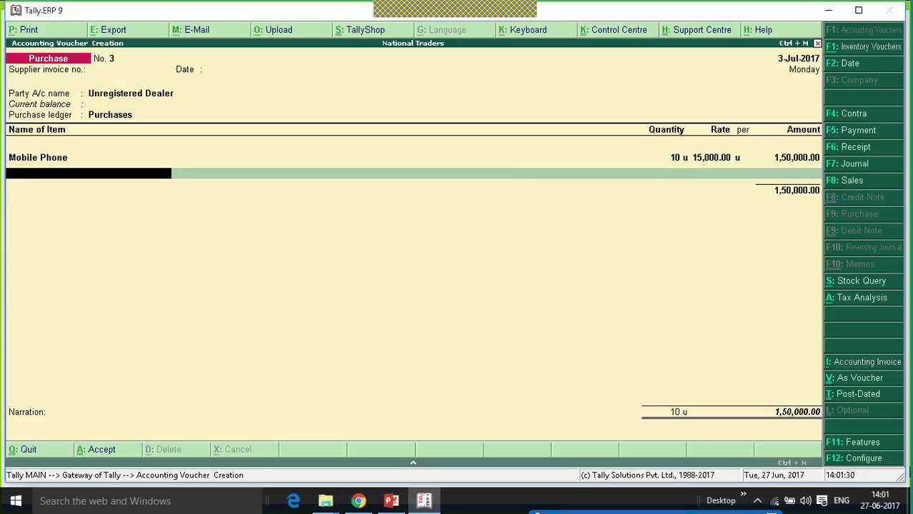
key("Return")
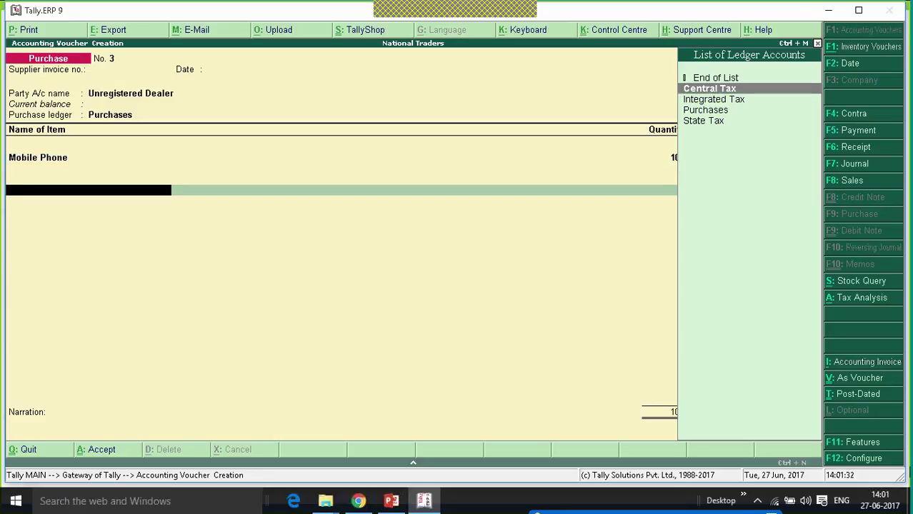
Try the Central and State Tax rows, then finish the ledger list with End of List.
key("Return")
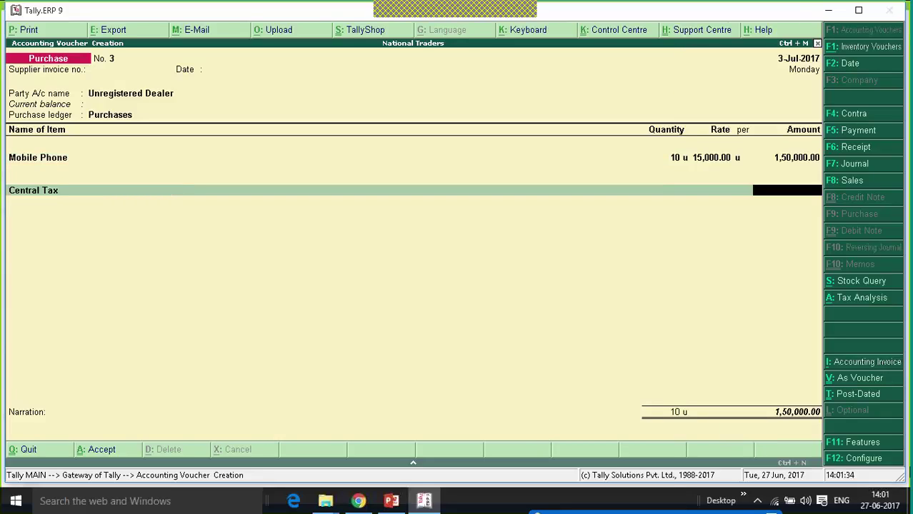
key("BackSpace")
key("Down")
key("Down")
key("Down")
key("Return")
key("BackSpace")
key("Up")
key("Up")
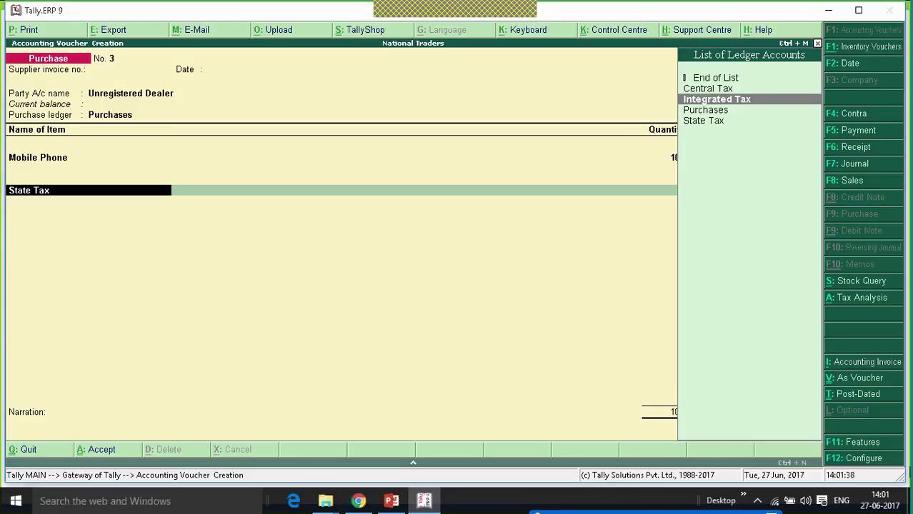
key("Up")
key("Up")
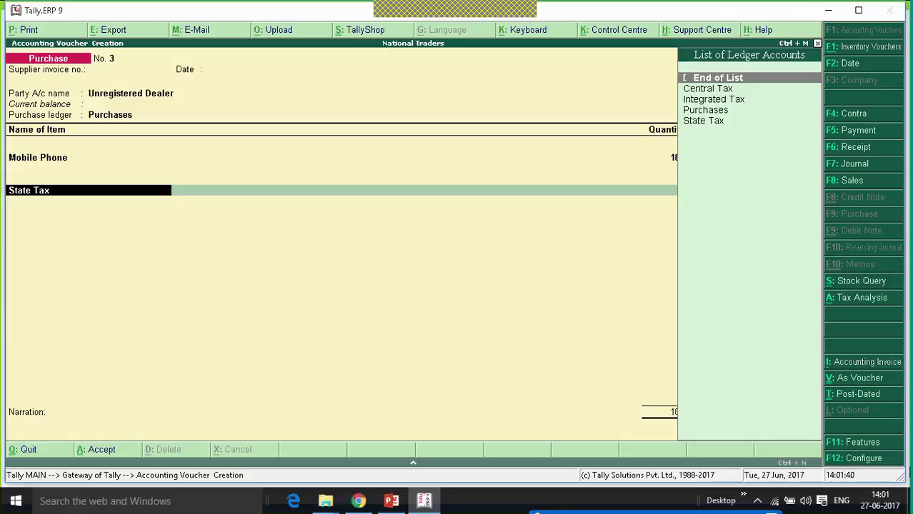
key("Return")
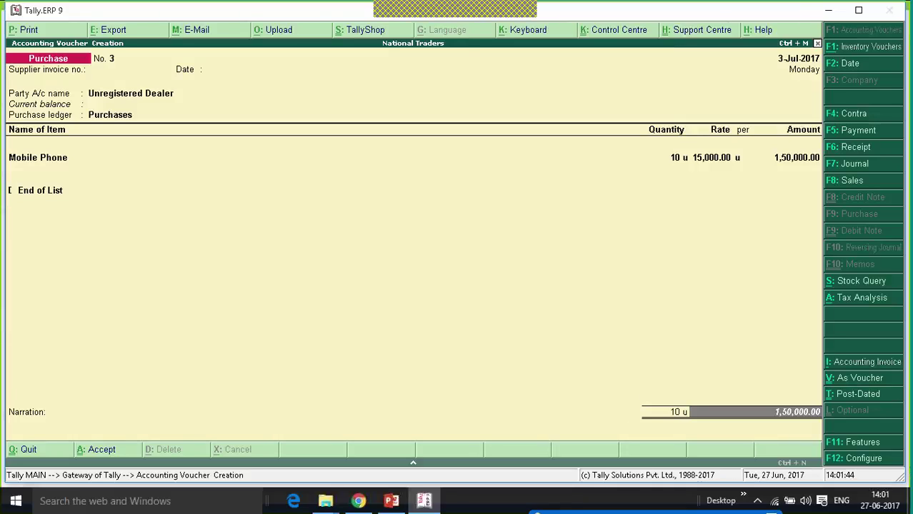
Review the GST tax analysis in detail, maximize the window, and accept the voucher lines.
left_click(870, 301)
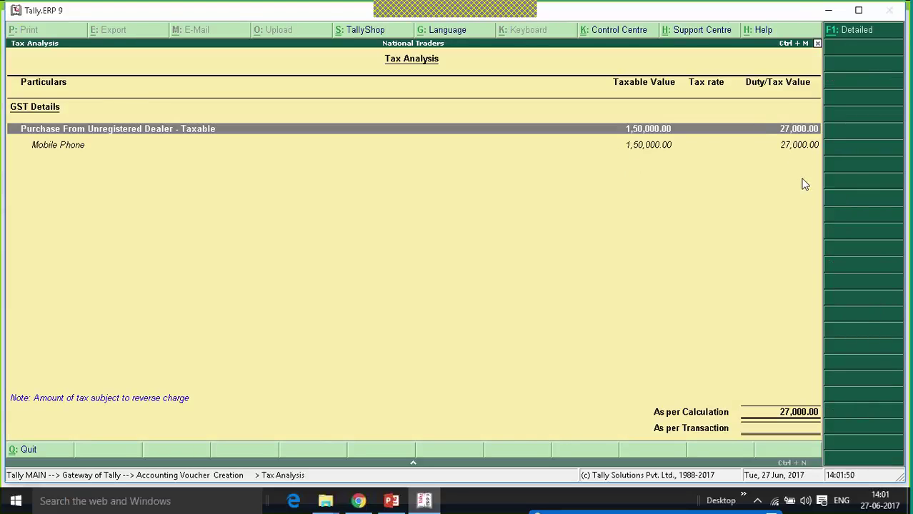
key("alt+F1")
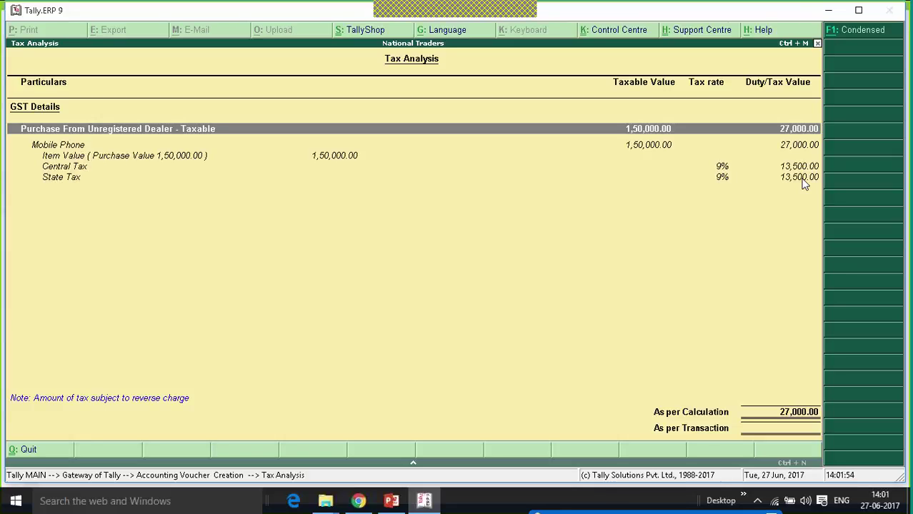
key("Escape")
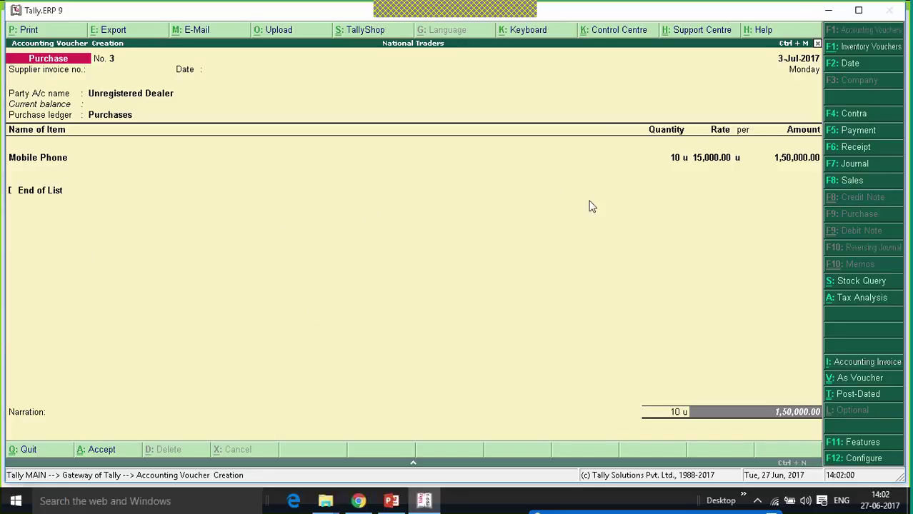
left_click(858, 10)
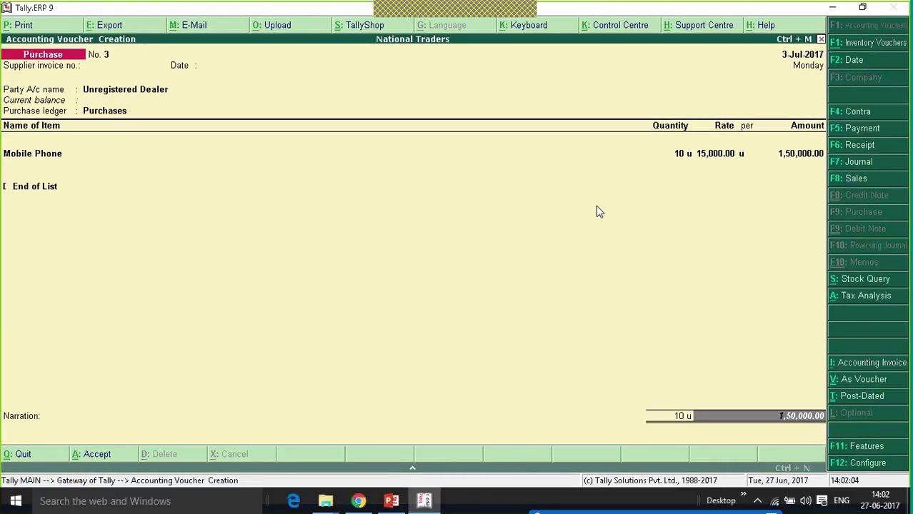
key("Return")
Record 1,50,000.00 as a new bill reference, then start Purchase voucher No. 4 and change its date.
key("Return")
key("Return")
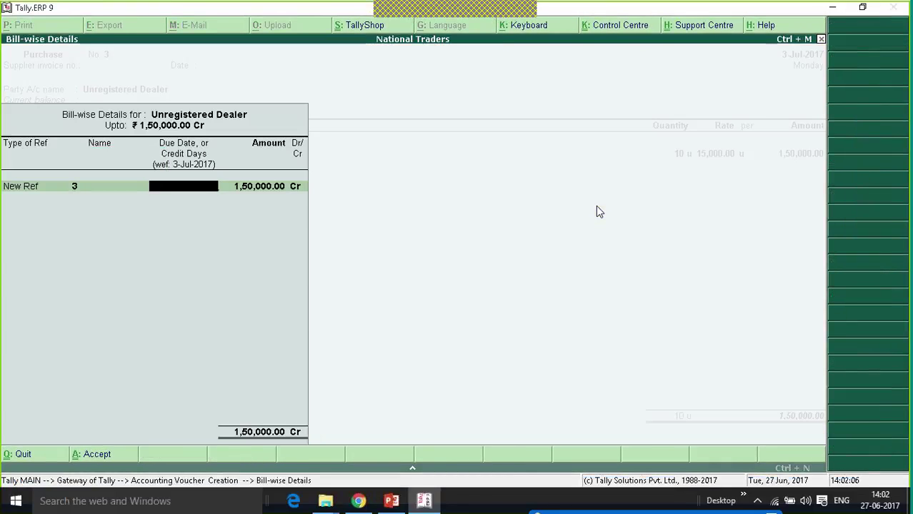
key("Return")
key("Return")
key("Return")
key("Return")
key("Return")
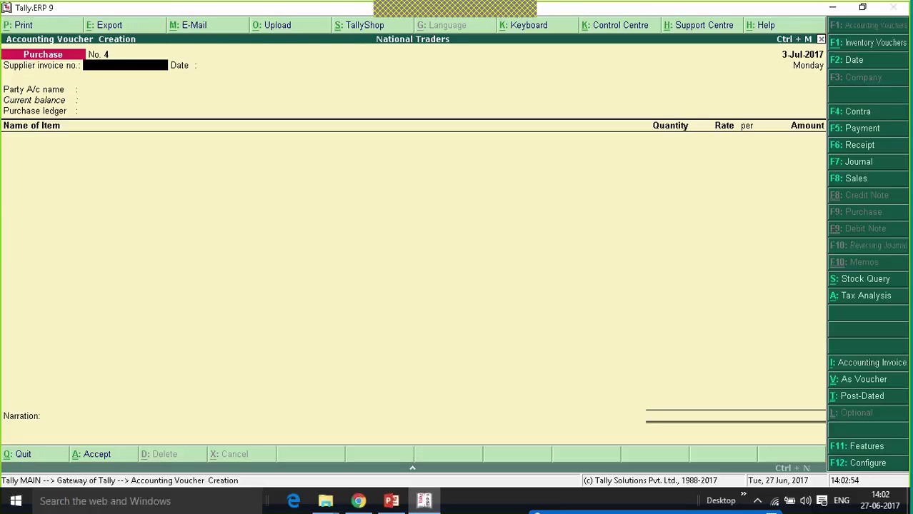
key("Escape")
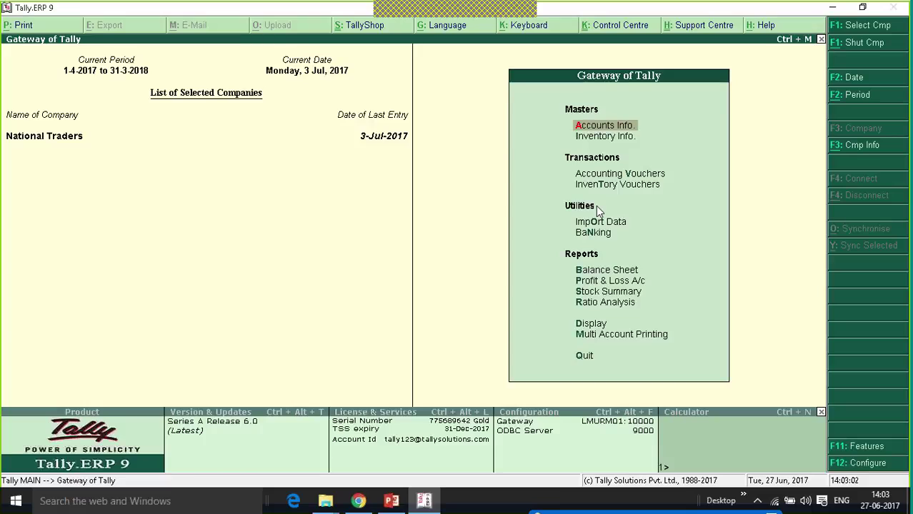
key("Down")
key("Down")
key("Return")
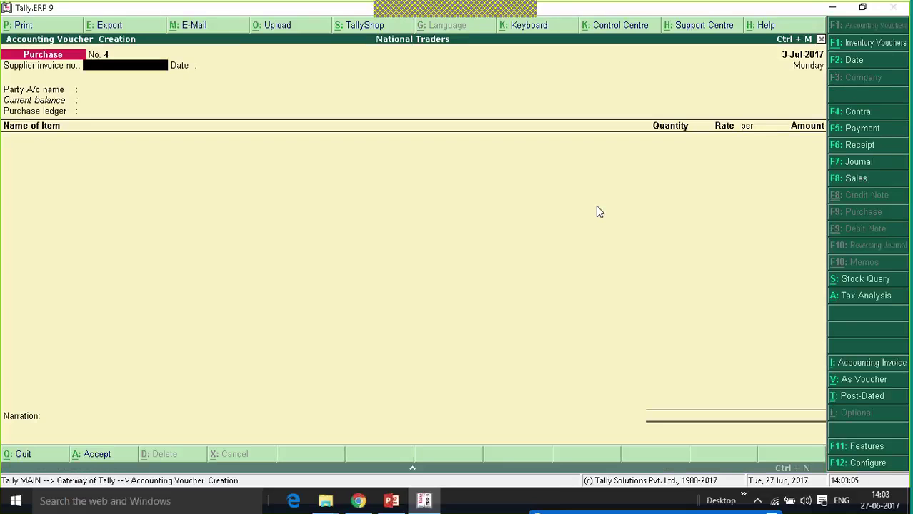
key("F2")
Date the voucher 4-Jul-2017 and create supplier VR Traders Singapore under Sundry Creditors, country Singapore.
key("Return")
key("Return")
key("Return")
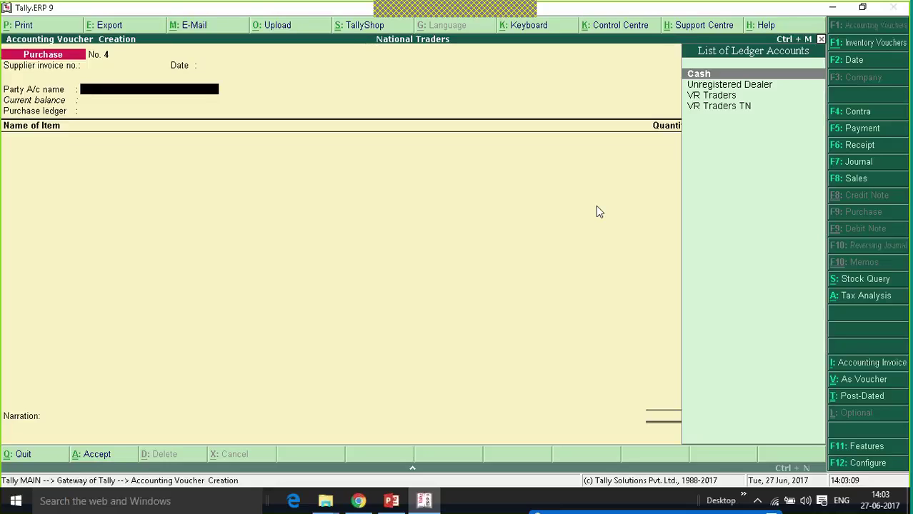
key("alt+c")
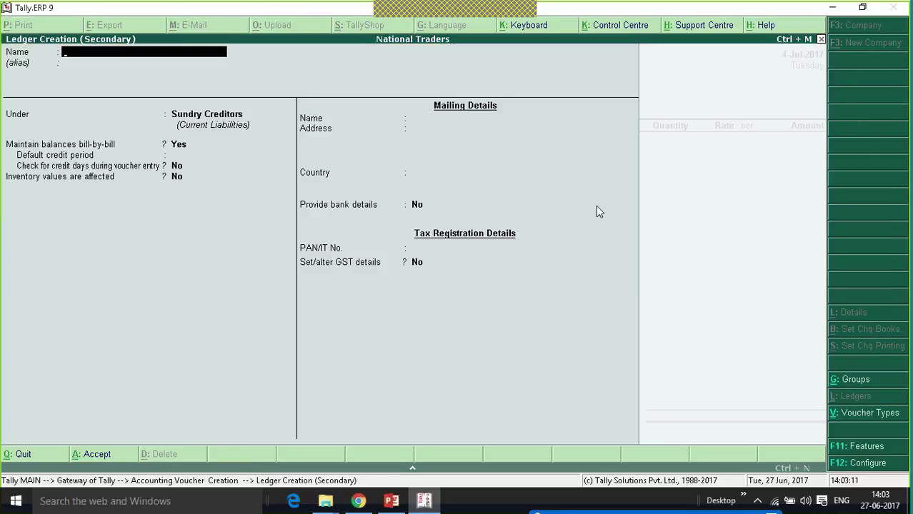
type("VR Traders")
key("Return")
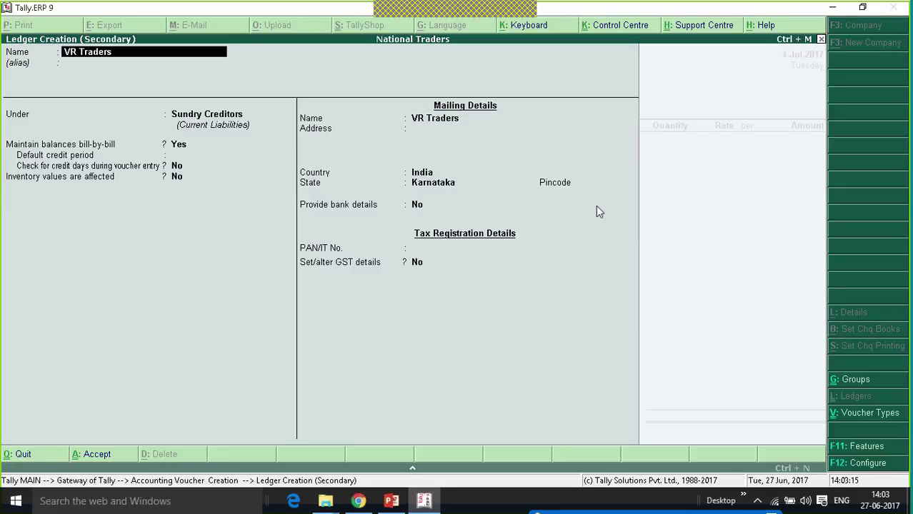
type("Singapore")
key("Return")
key("Return")
key("Return")
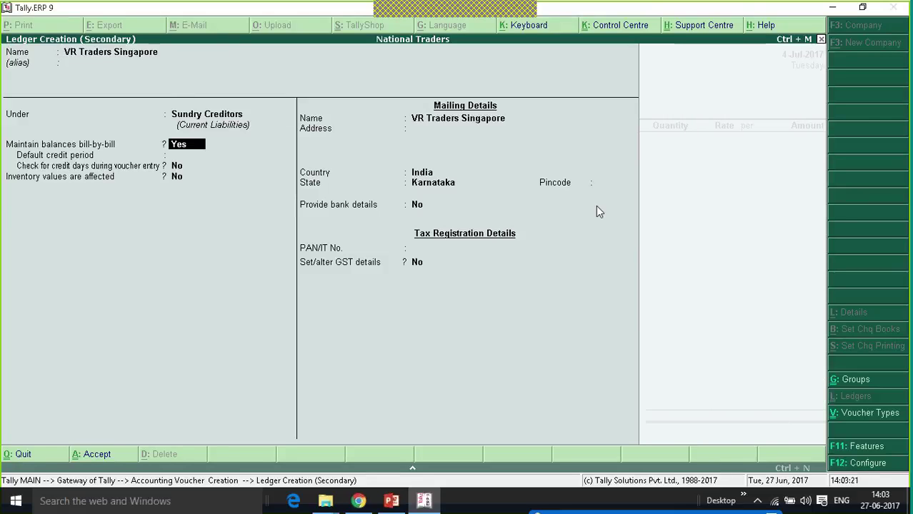
key("Return")
key("Return")
key("Return")
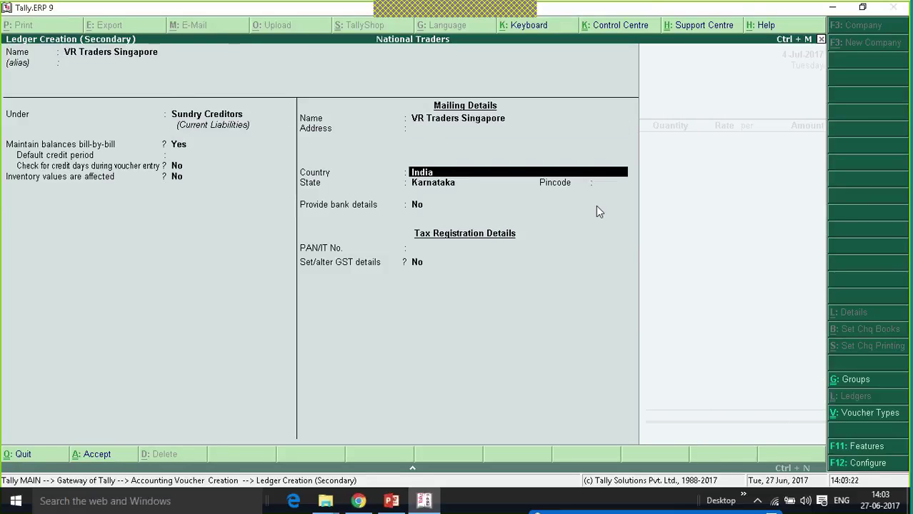
type("Sin")
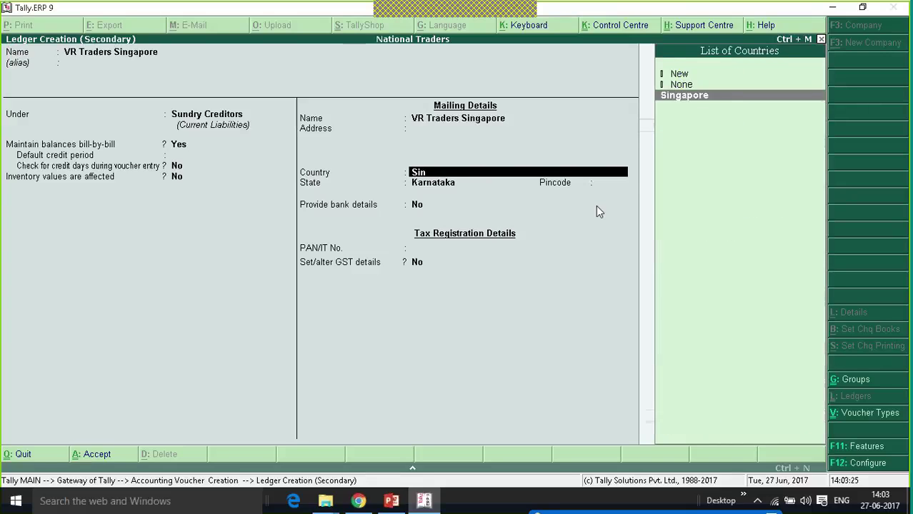
key("Return")
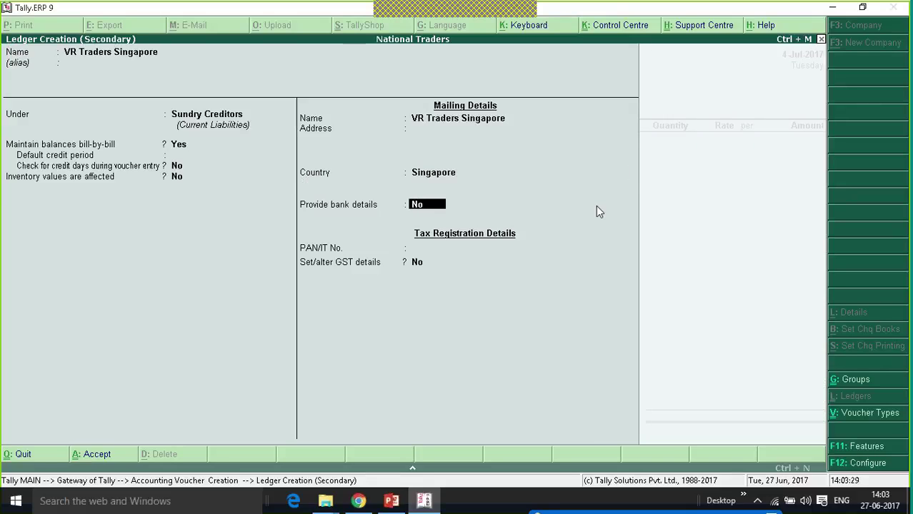
key("Return")
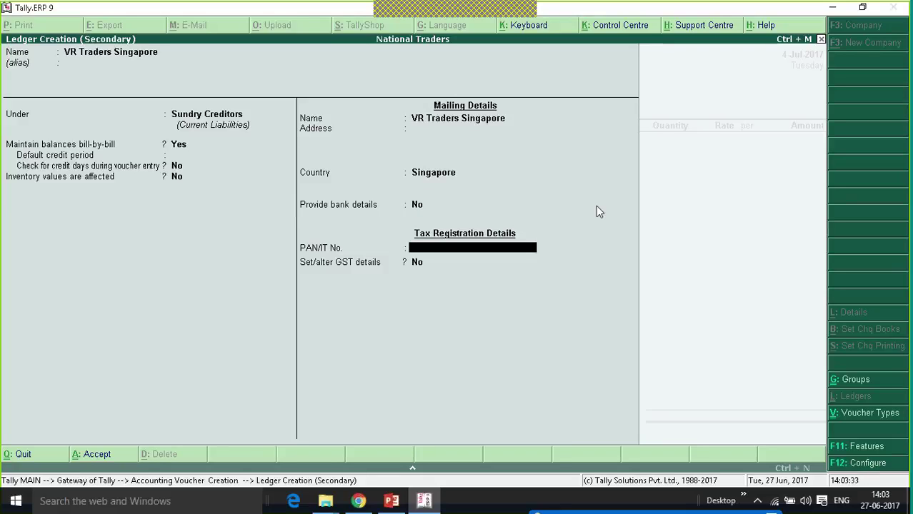
key("Return")
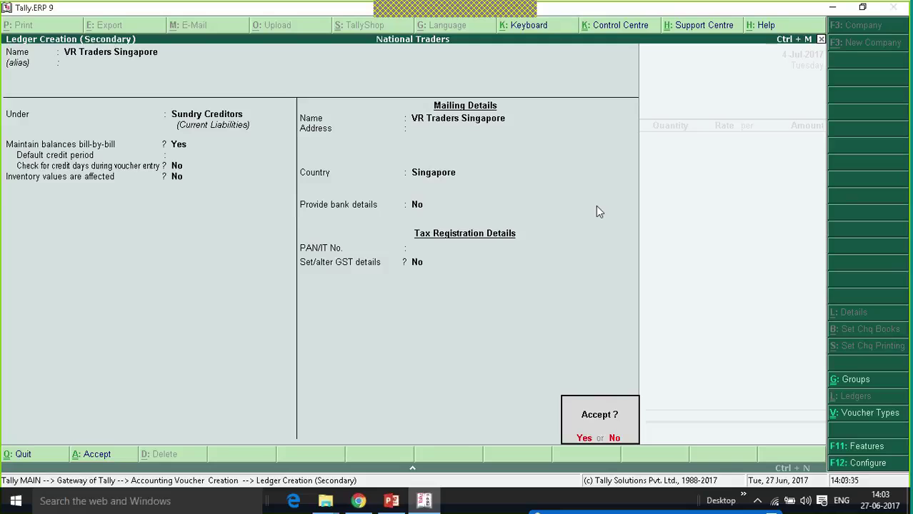
key("Return")
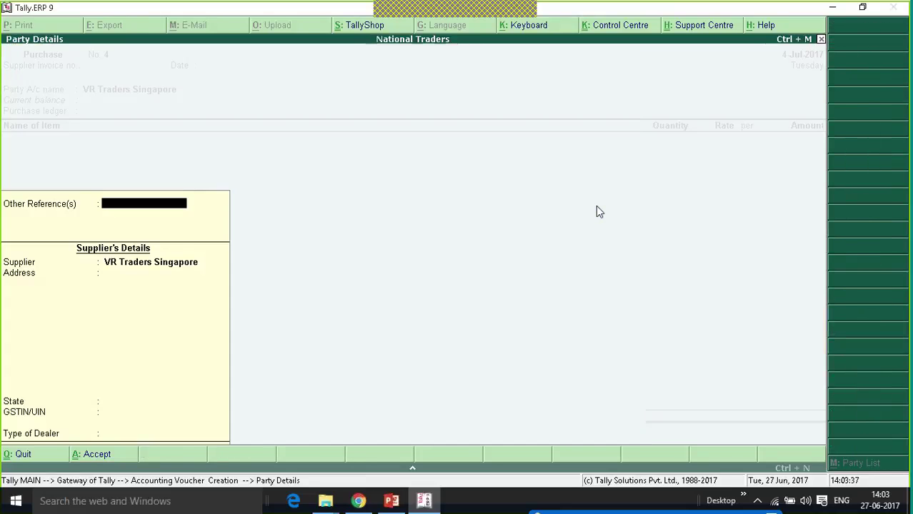
Select Purchases as purchase ledger with Imports Taxable classification and add item Mobile Phone.
key("ctrl+a")
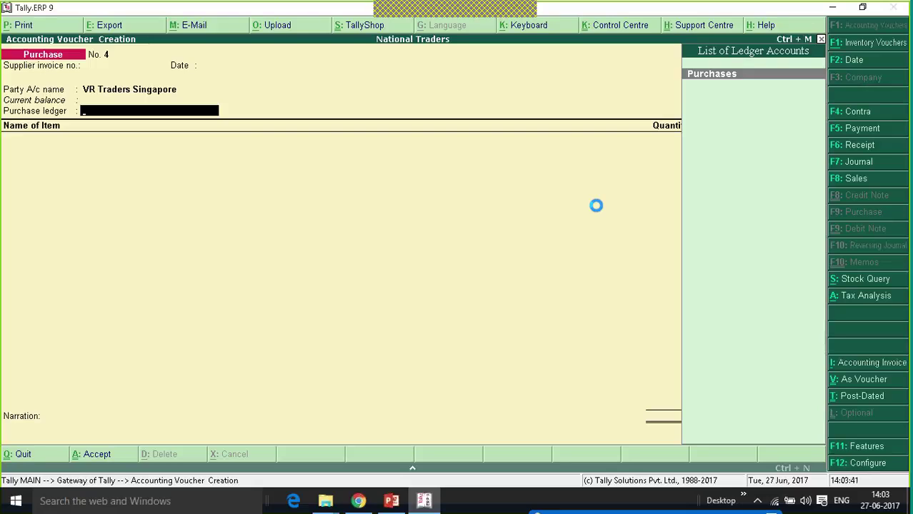
key("Return")
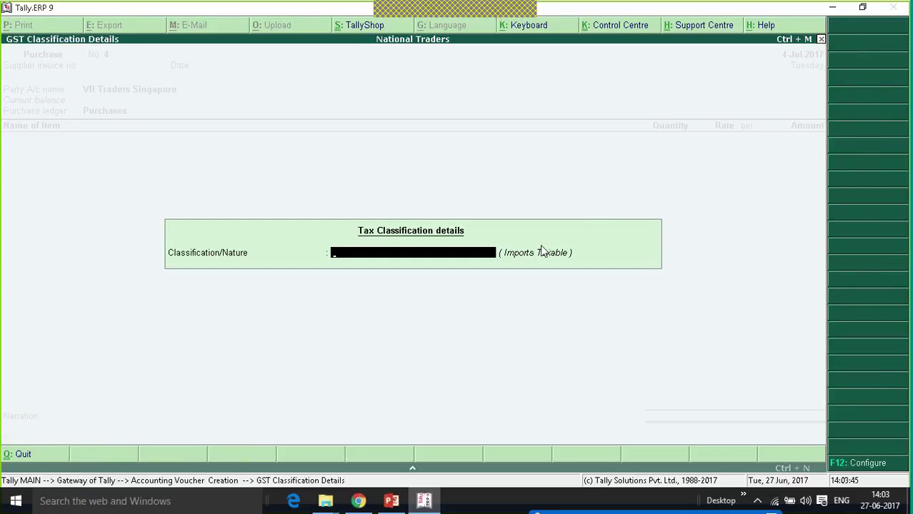
key("Return")
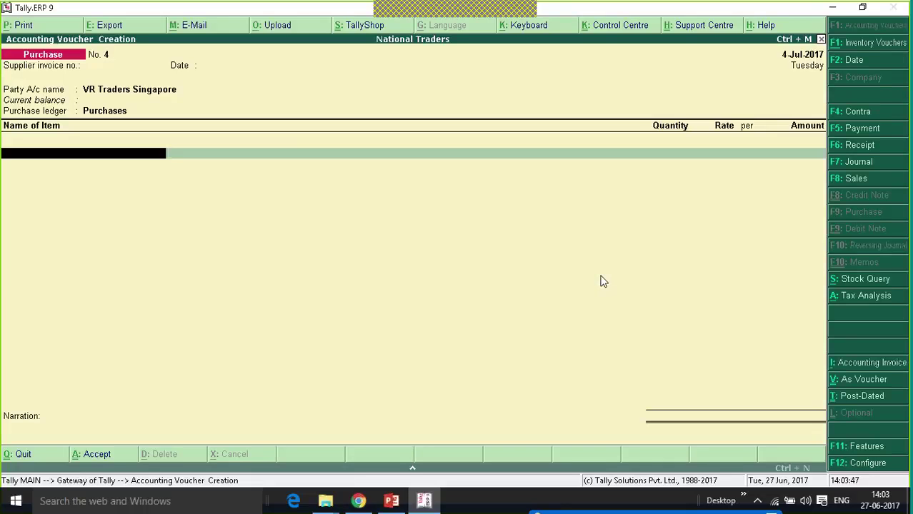
key("Down")
key("Return")
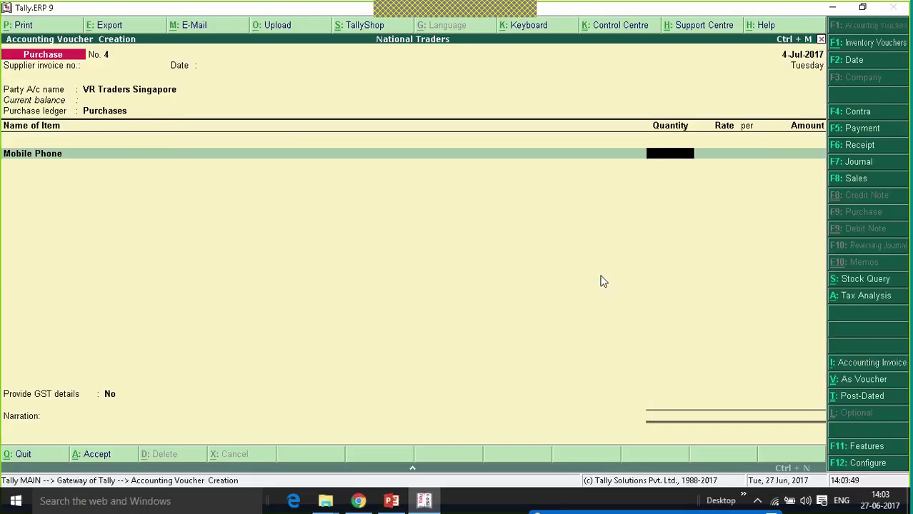
Enter quantity 10 for 1,50,000.00, decline GST details, save voucher No. 4, and return to Gateway.
type("10")
key("Return")
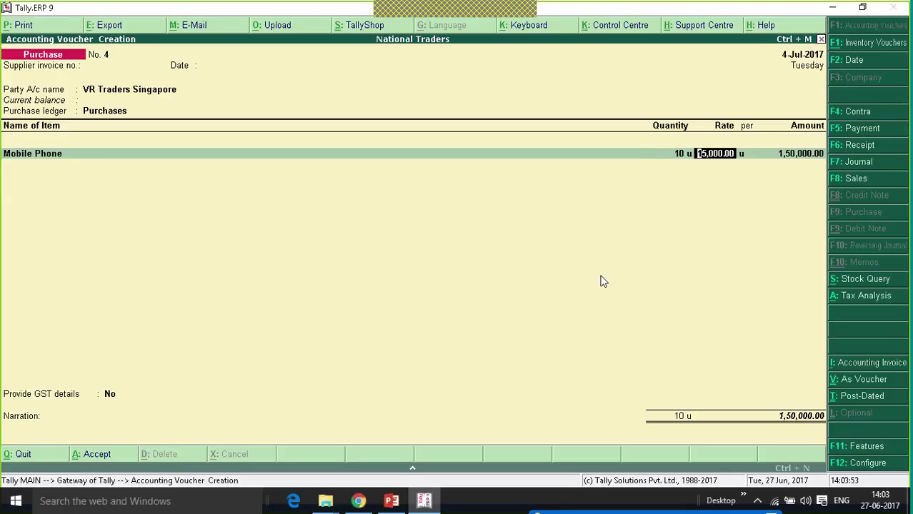
key("Return")
key("Return")
key("Return")
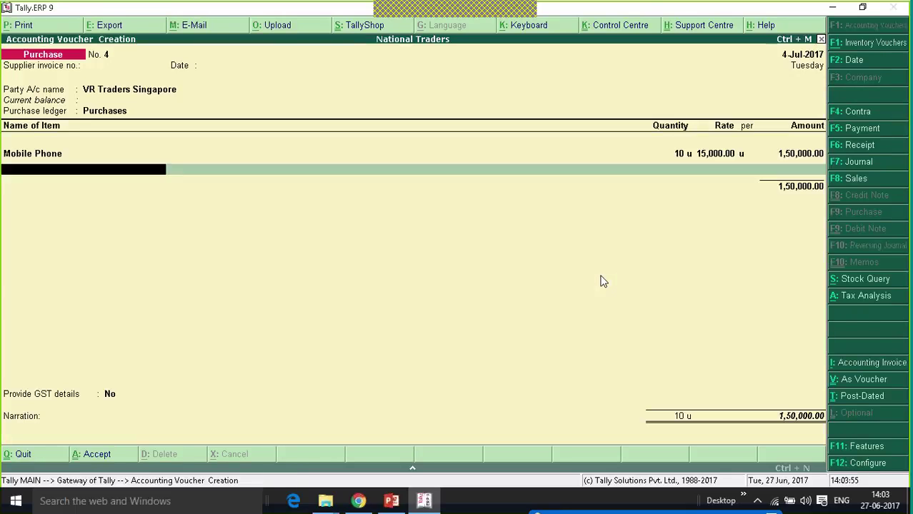
key("Return")
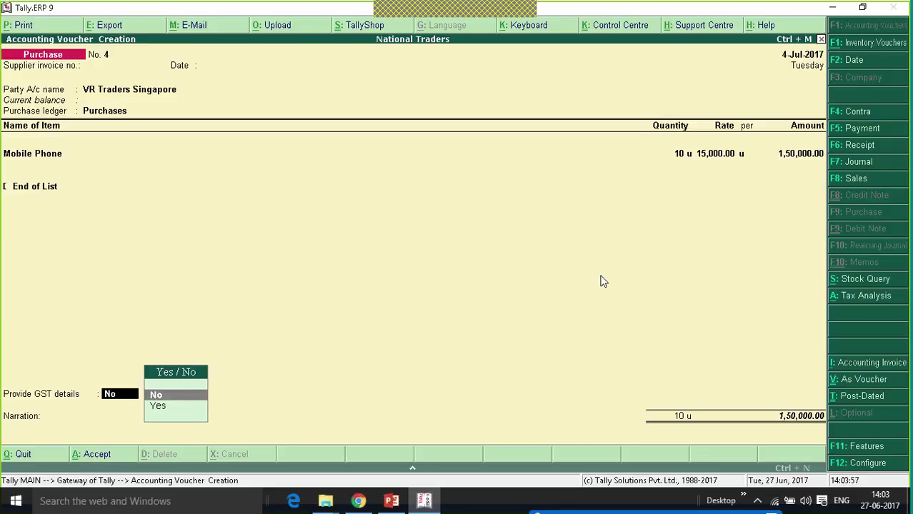
key("Return")
key("Return")
key("Return")
key("Return")
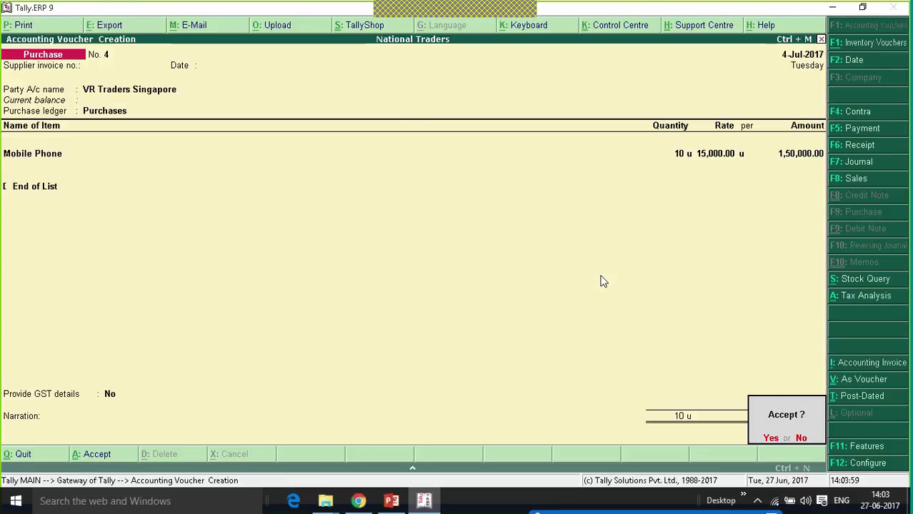
key("Return")
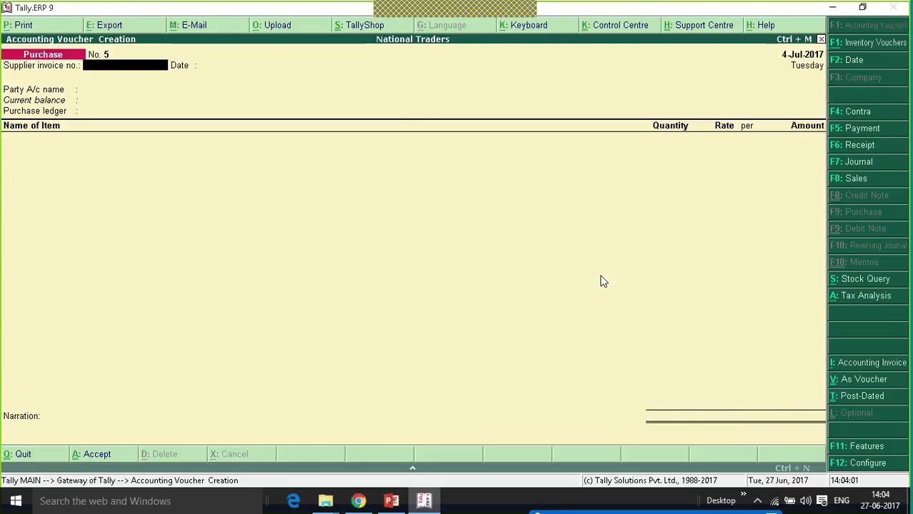
key("Escape")
key("Escape")
key("Escape")
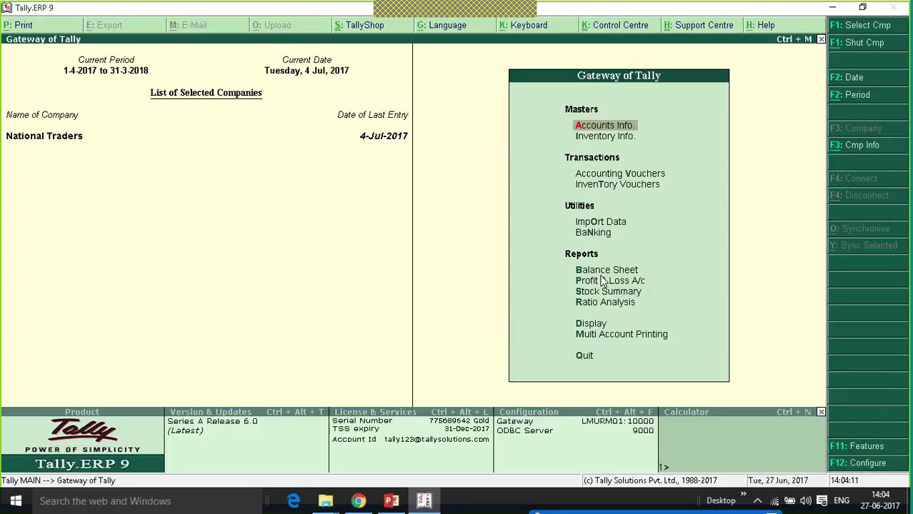
Check the Import of Goods Invoices row in the GSTR-2 report, then return to Gateway.
key("d")
key("u")
key("Return")
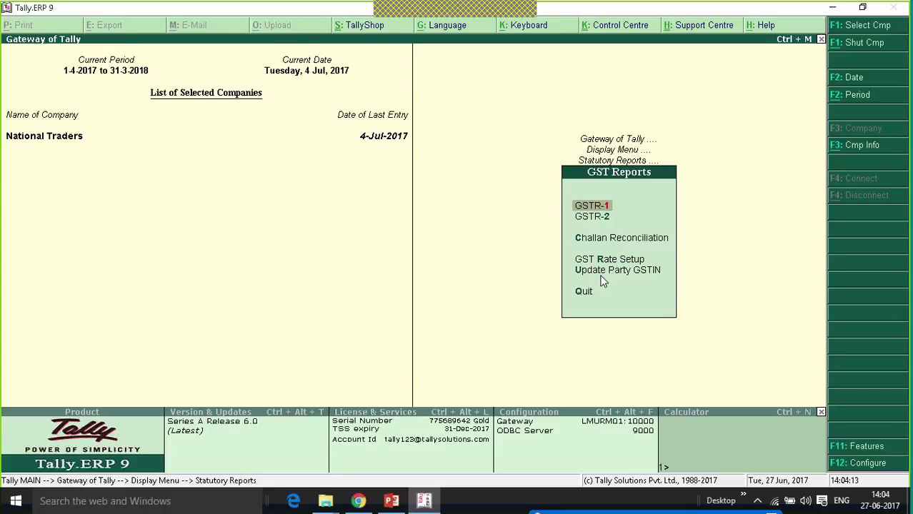
key("Down")
key("Return")
key("Down")
key("Down")
key("Down")
key("Down")
key("Down")
key("Down")
key("Up")
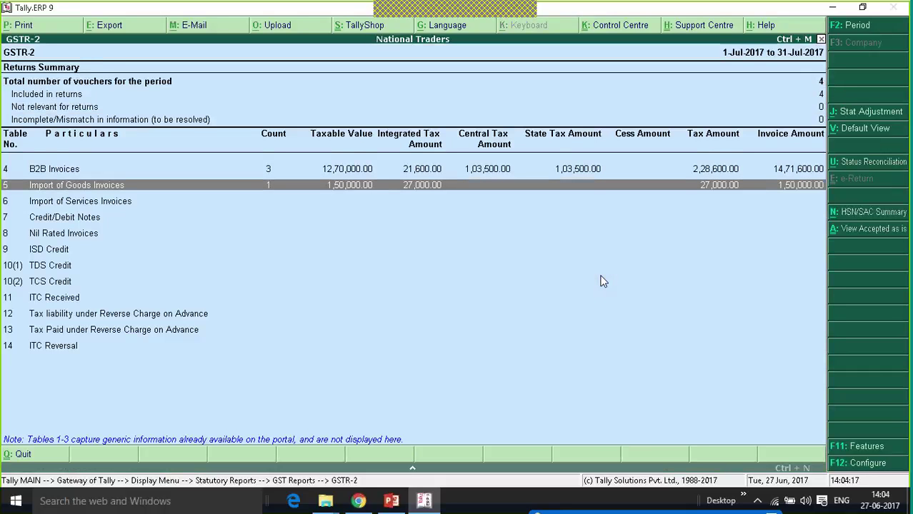
key("Escape")
key("Escape")
key("Escape")
key("Escape")
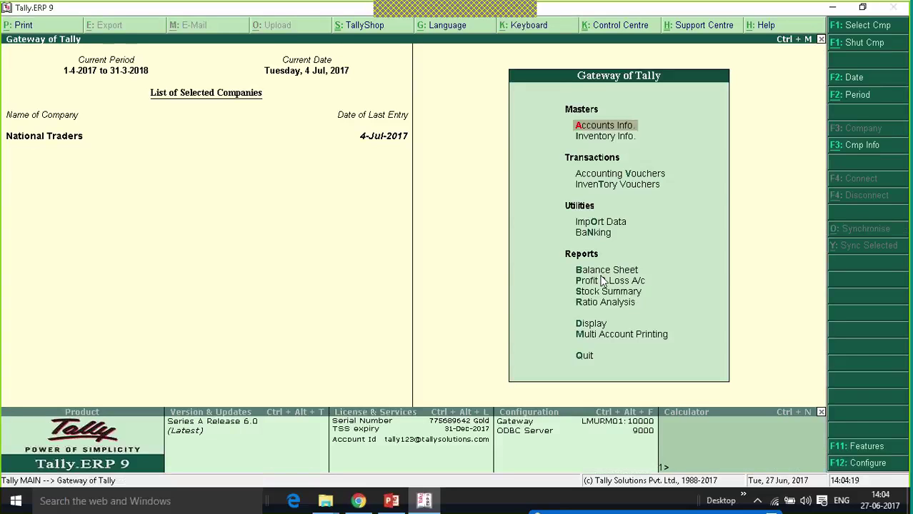
Start Purchase voucher No. 5 dated 5-Jul-2017 in voucher layout with party VR Traders Singapore.
key("Down")
key("Down")
key("Return")
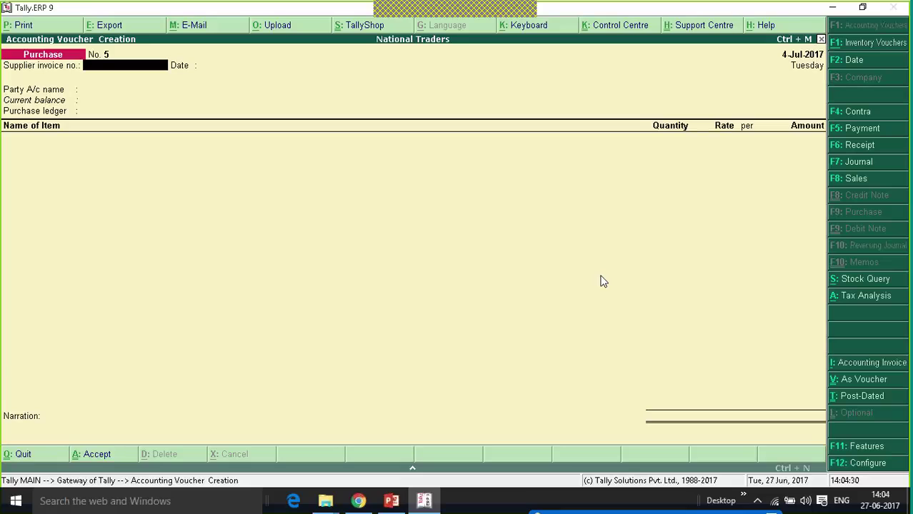
key("Return")
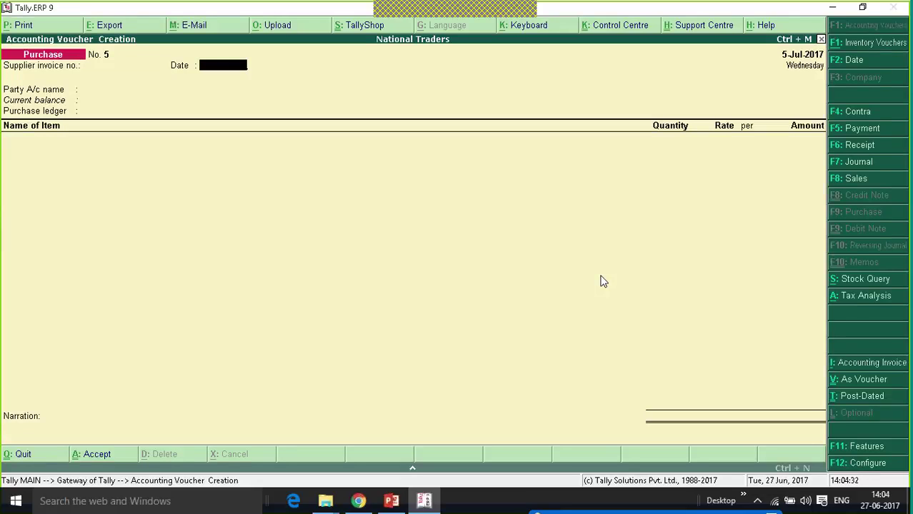
key("Return")
key("Down")
key("Down")
key("Down")
key("Return")
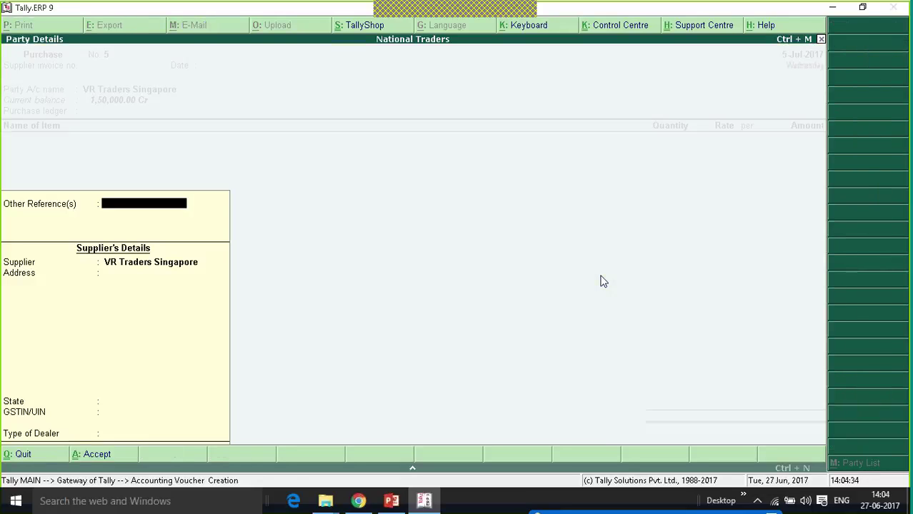
key("ctrl+a")
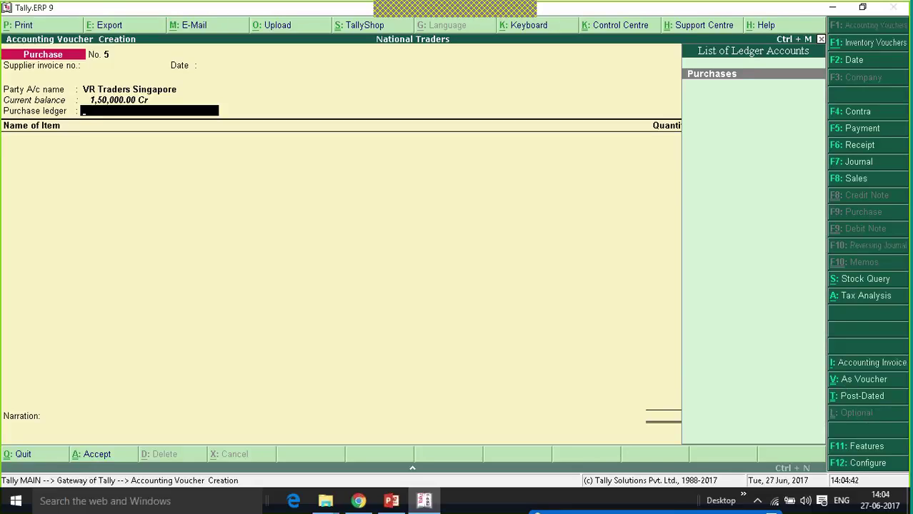
left_click(846, 378)
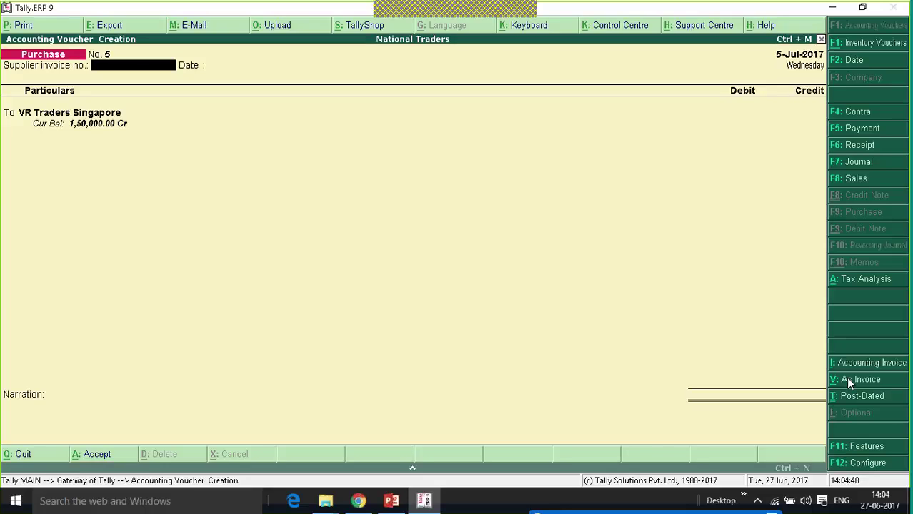
key("Return")
key("Return")
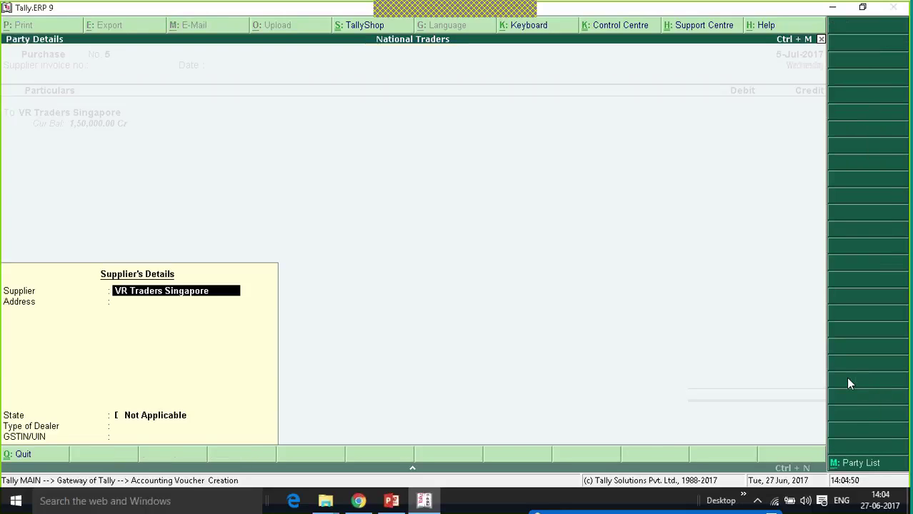
key("ctrl+a")
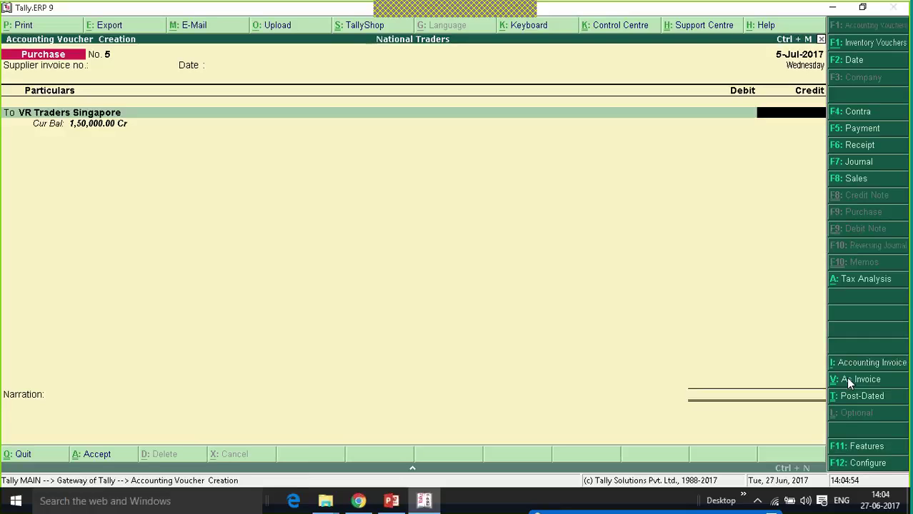
Credit 50,000 as new reference 5, debit Purchases as Imports Taxable, GST details No, and save.
type("500000")
key("Return")
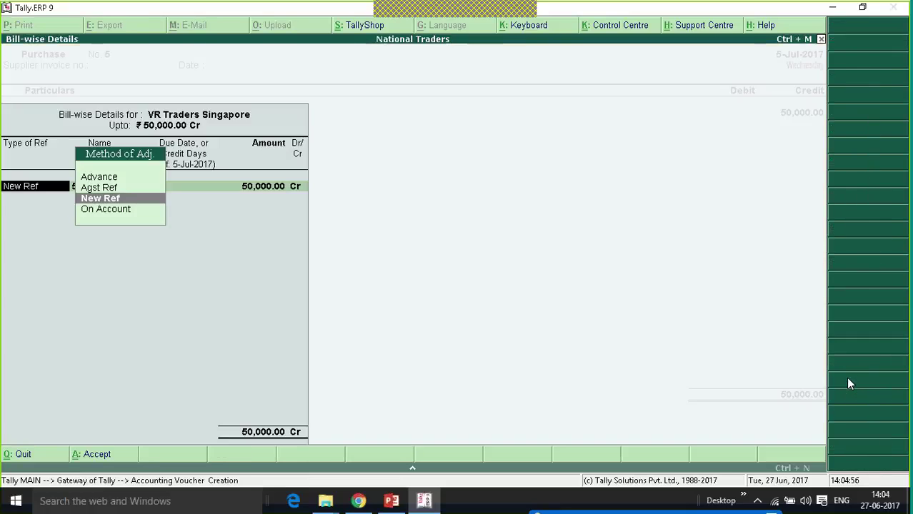
key("Return")
key("Return")
key("Return")
key("Return")
key("Return")
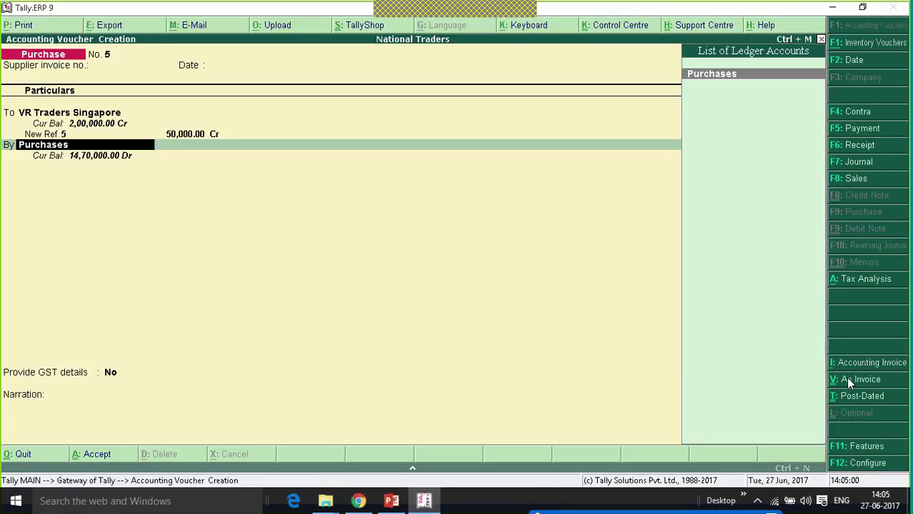
key("Return")
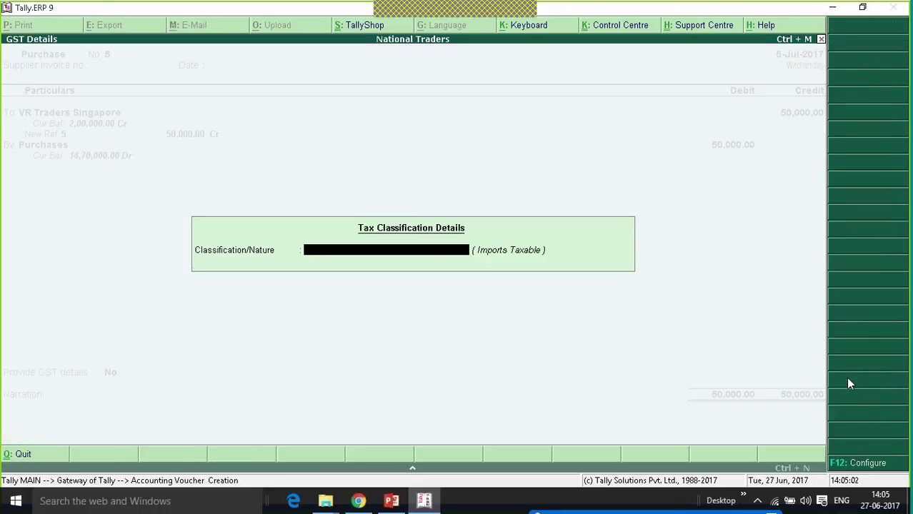
key("Return")
key("Return")
key("Return")
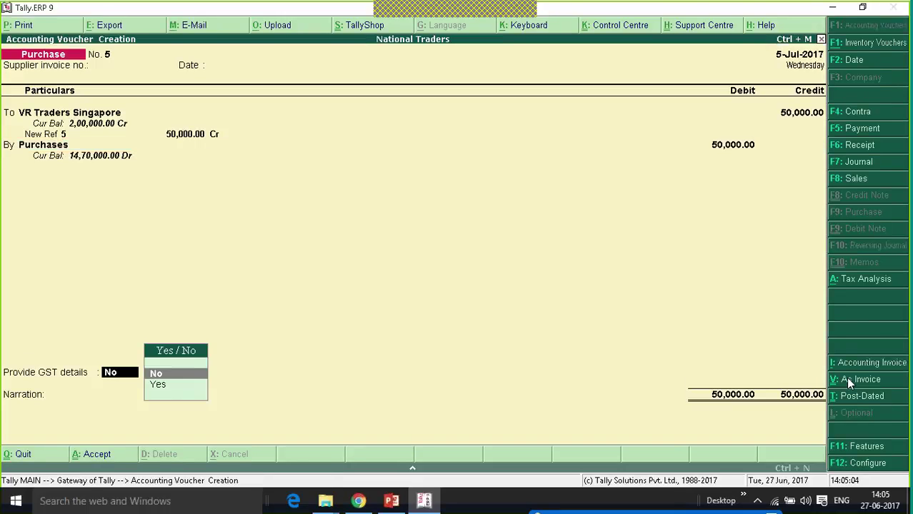
key("Return")
key("Return")
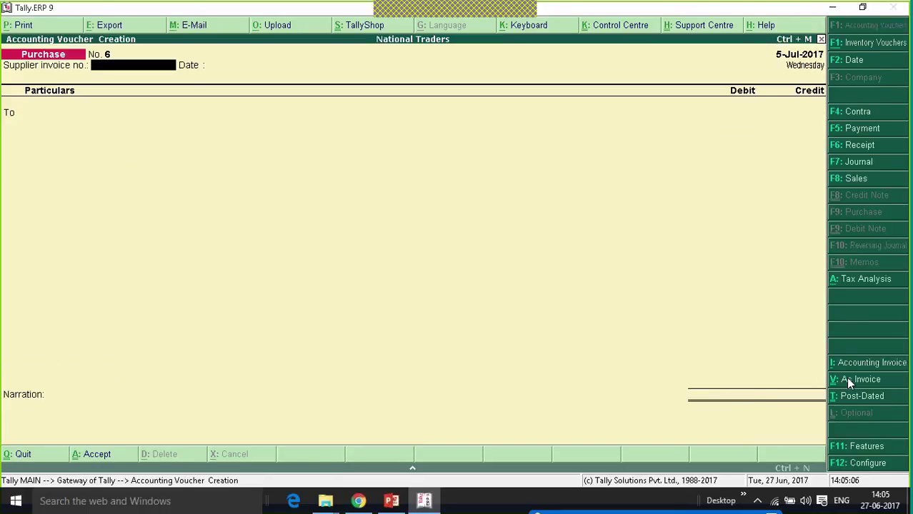
key("Escape")
Quit voucher entry and review GSTR-2's Import of Goods and Import of Services rows (50,000 taxable, 9,000 tax).
key("y")
key("d")
key("u")
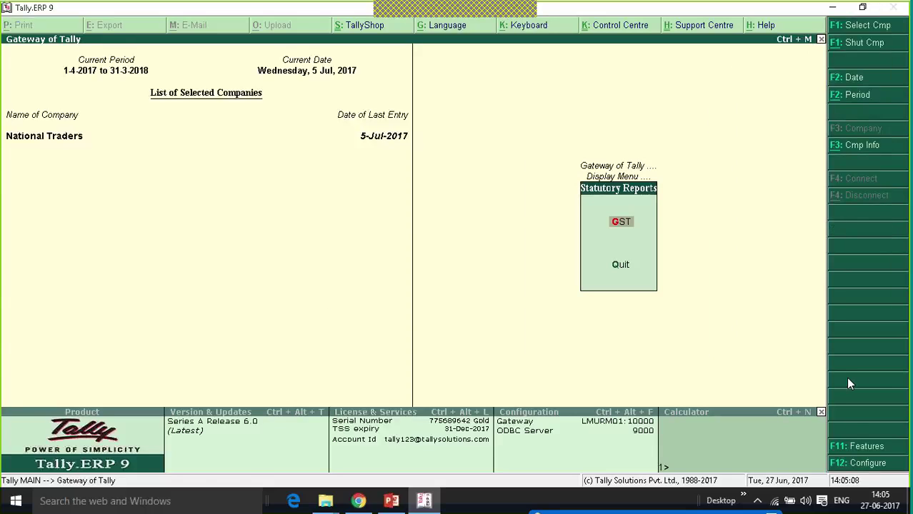
key("g")
key("Down")
key("Return")
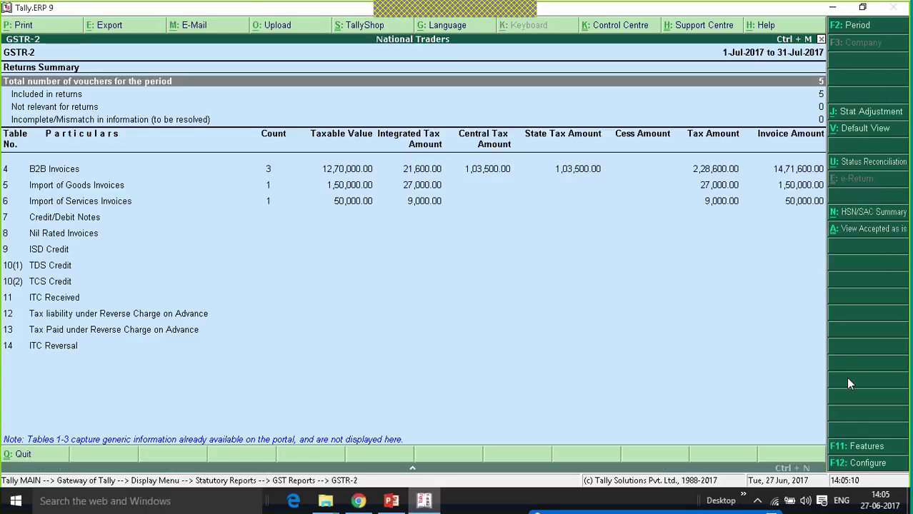
key("Down")
key("Down")
key("Down")
key("Down")
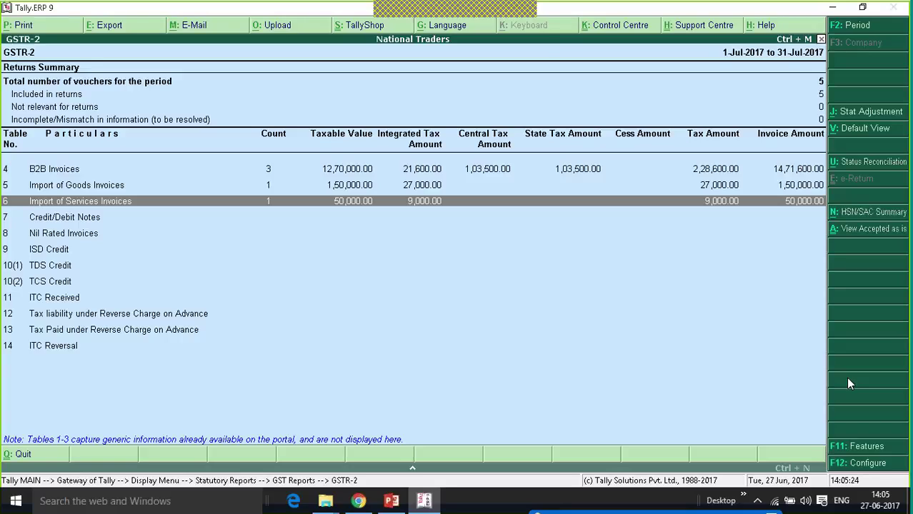
key("Up")
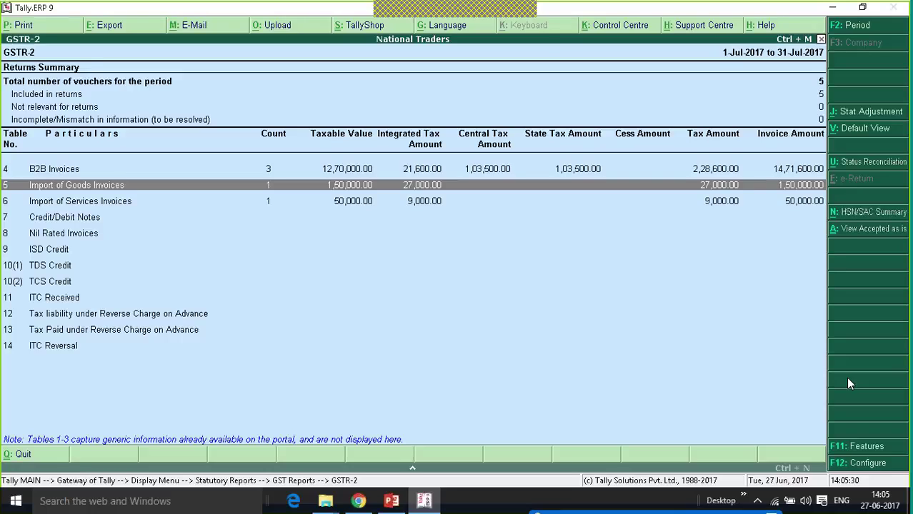
key("Down")
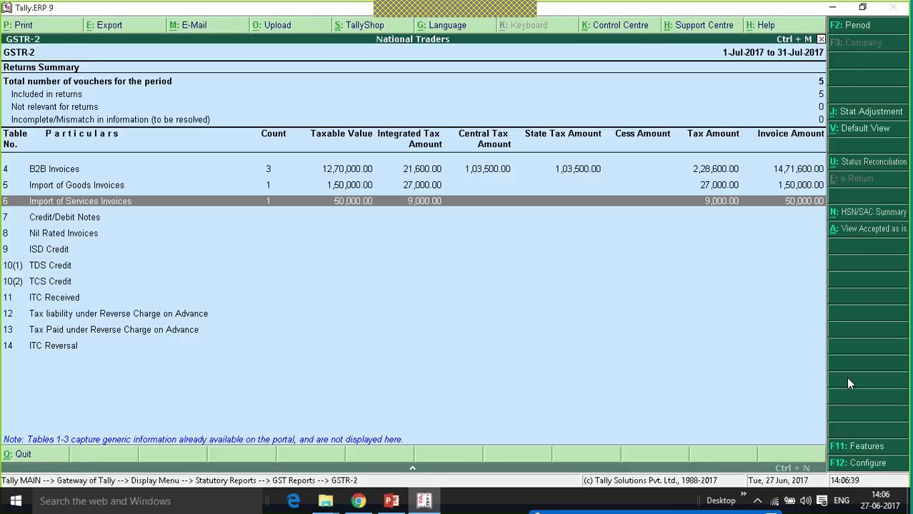
key("Escape")
key("Escape")
key("Escape")
key("Escape")
key("Escape")
key("Escape")
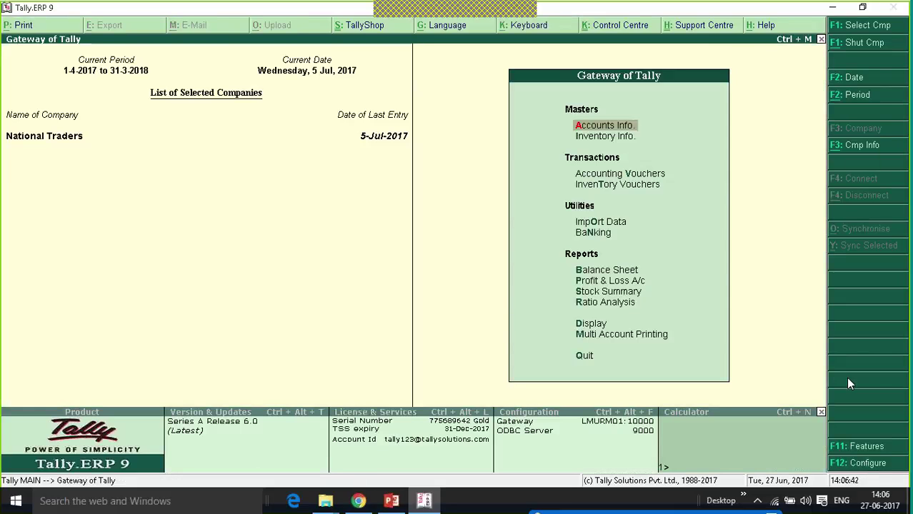
key("d")
key("u")
key("Return")
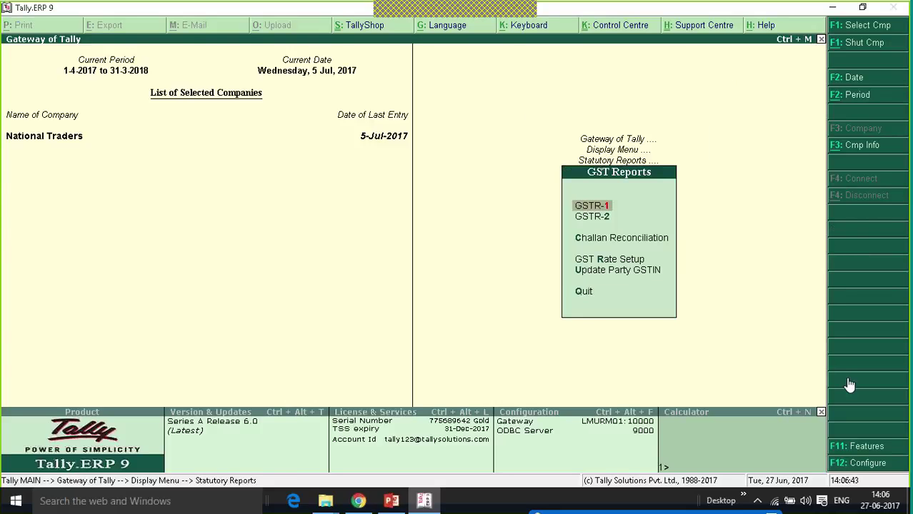
key("Down")
key("Return")
key("Down")
key("Down")
key("Down")
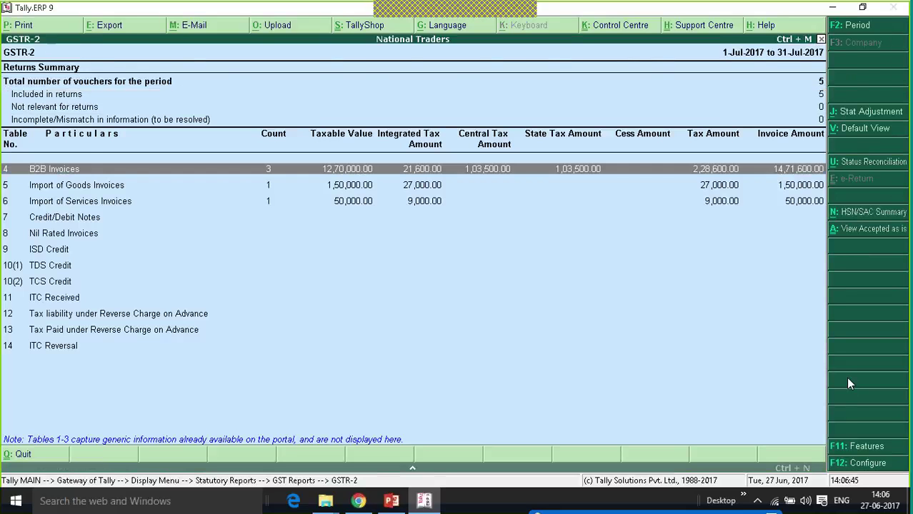
key("Return")
key("Down")
key("Down")
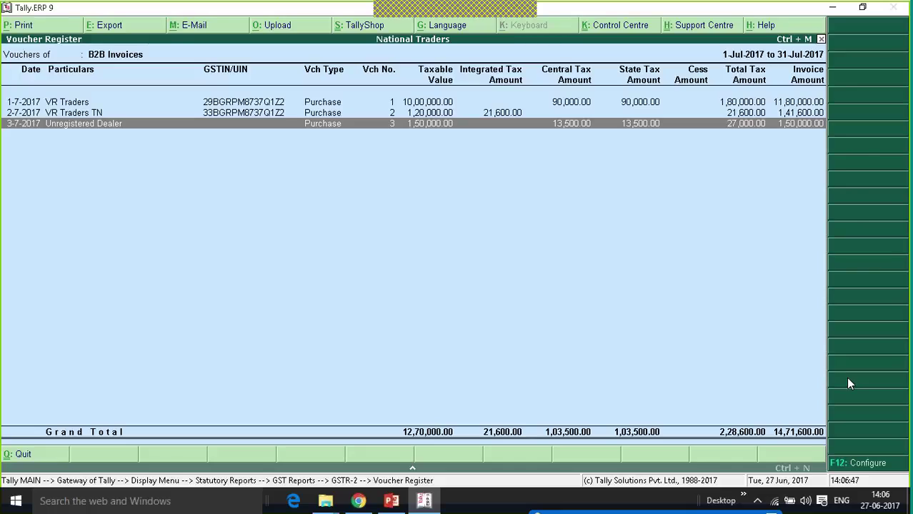
key("Return")
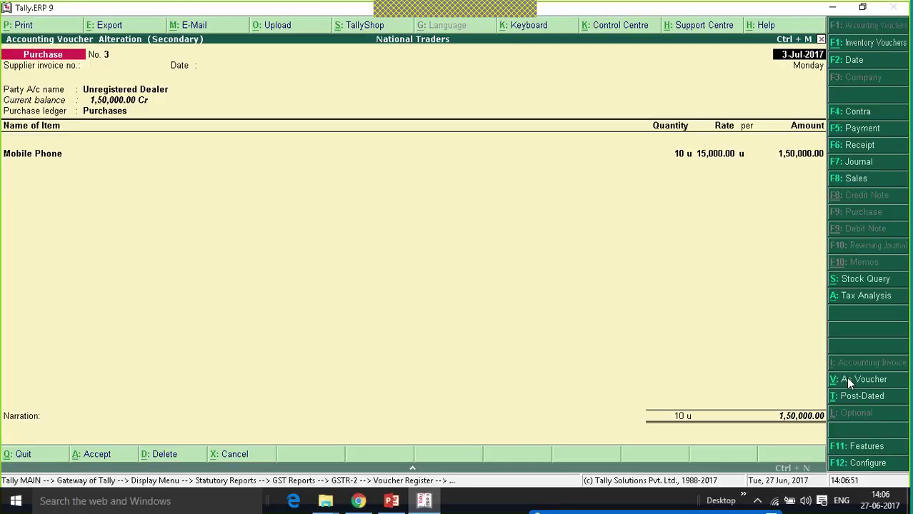
key("Escape")
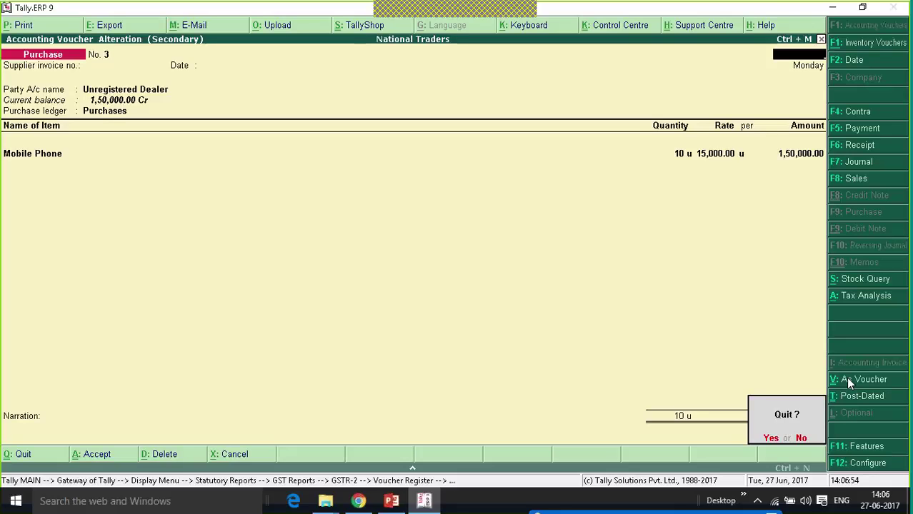
key("y")
key("Escape")
key("Escape")
key("Escape")
key("Escape")
key("Escape")
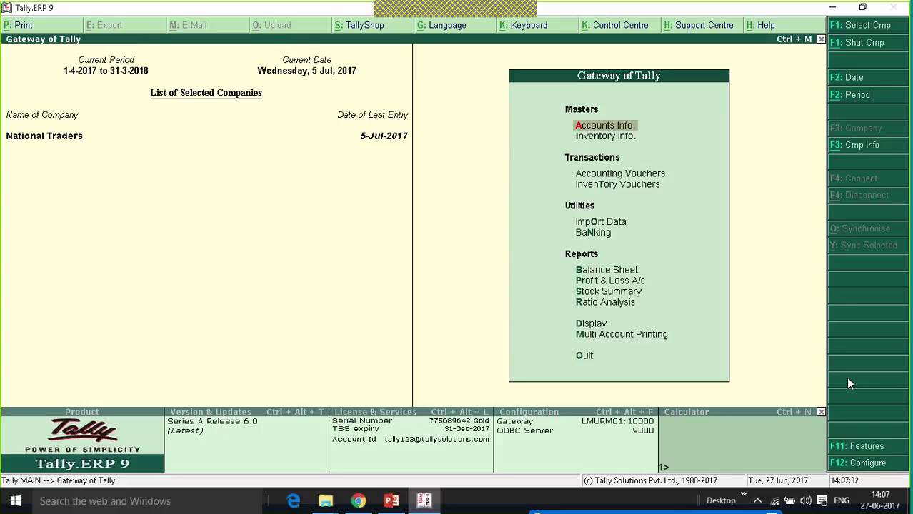
Start a new Journal voucher from Accounting Vouchers.
key("Down")
key("Down")
key("Down")
key("Up")
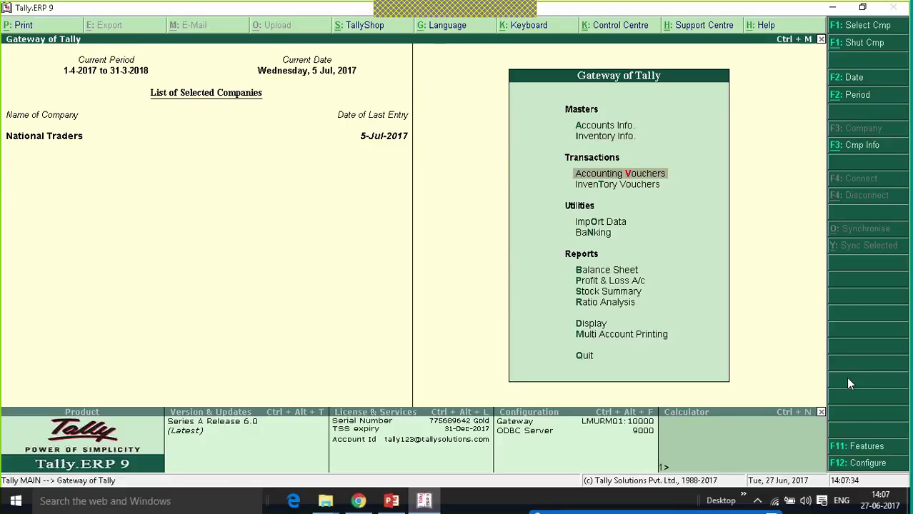
key("Return")
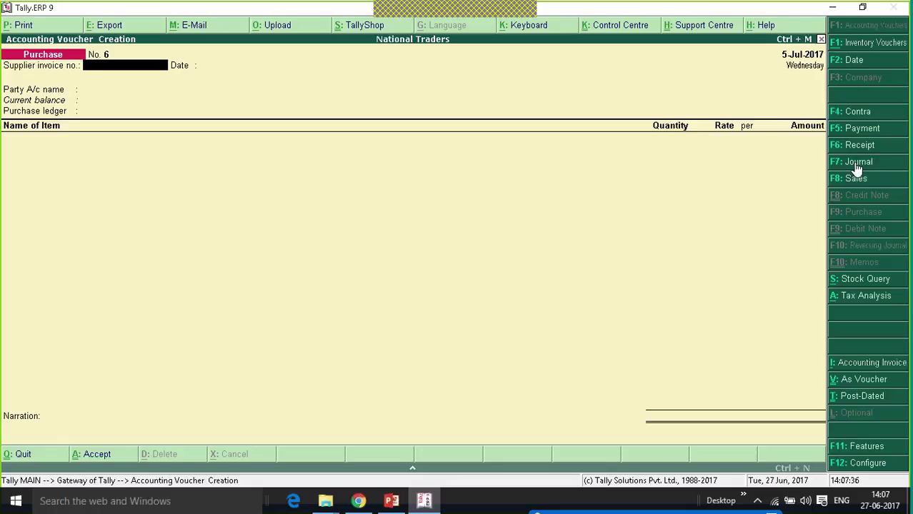
left_click(856, 164)
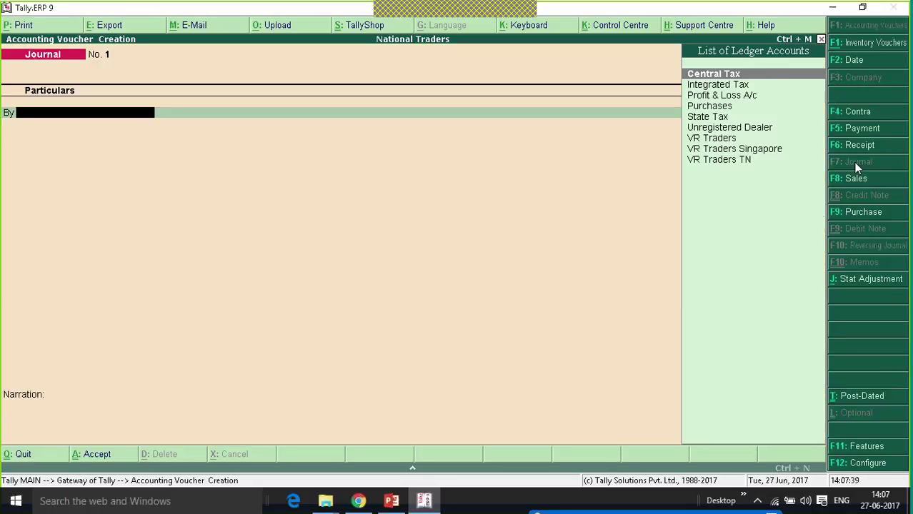
Set the stat adjustment to GST, Increase of Tax Liability, Purchase under Reverse Charge.
left_click(864, 282)
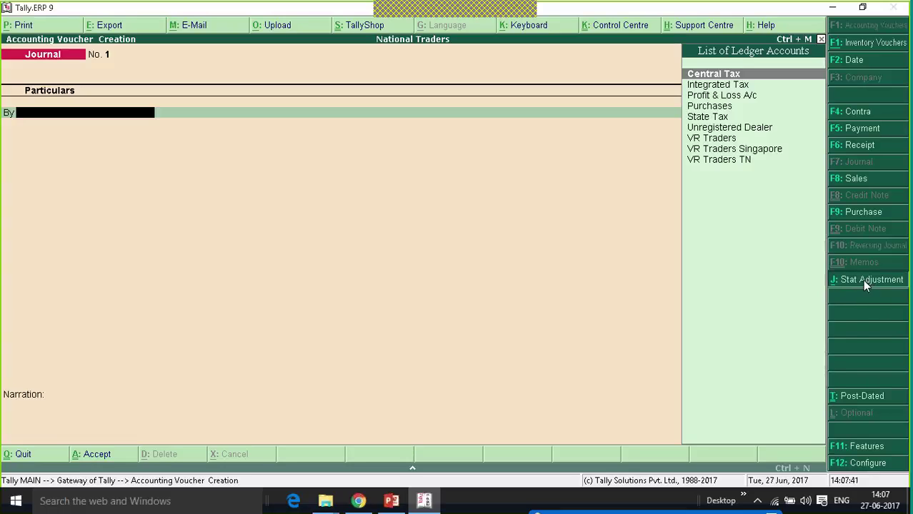
key("Return")
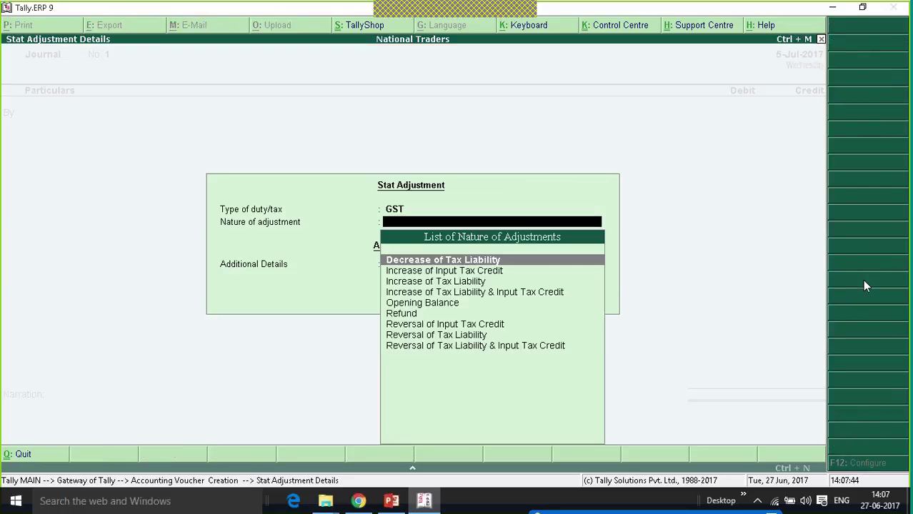
key("Down")
key("Down")
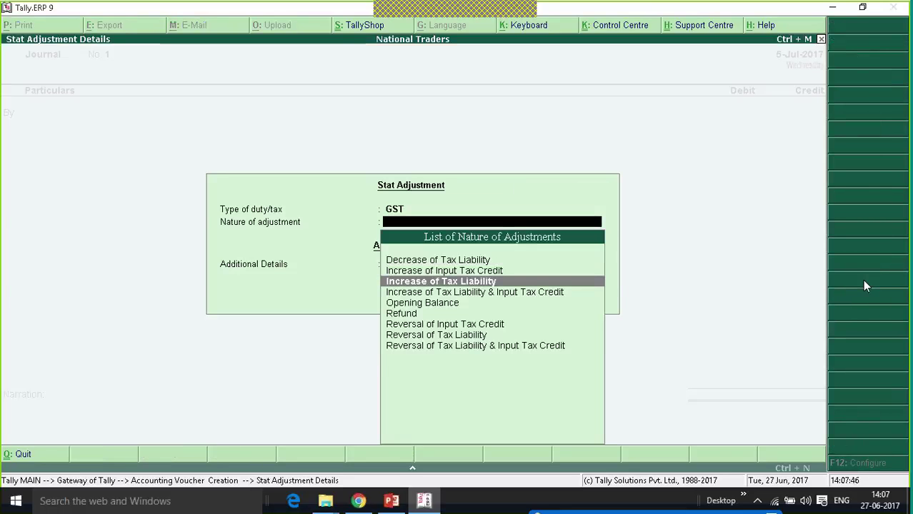
key("Return")
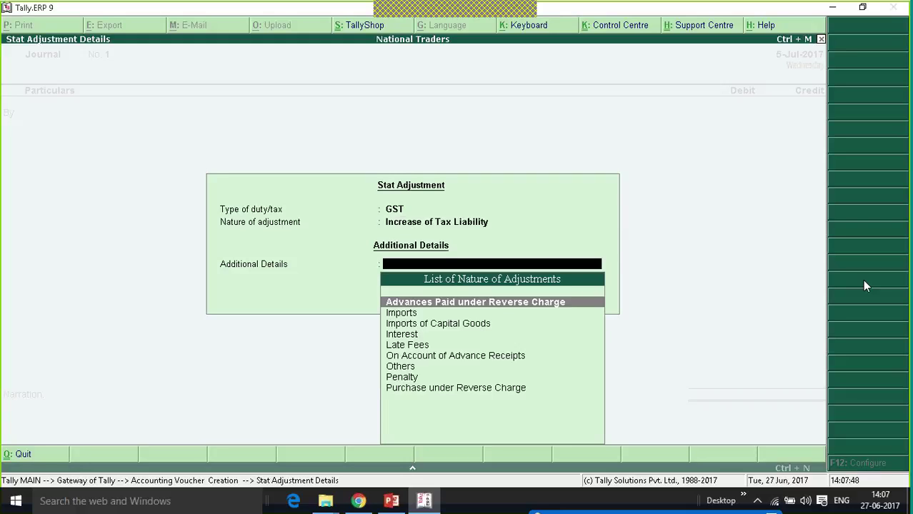
key("Down")
key("Down")
key("Down")
key("Down")
key("Down")
key("Down")
key("Down")
key("Down")
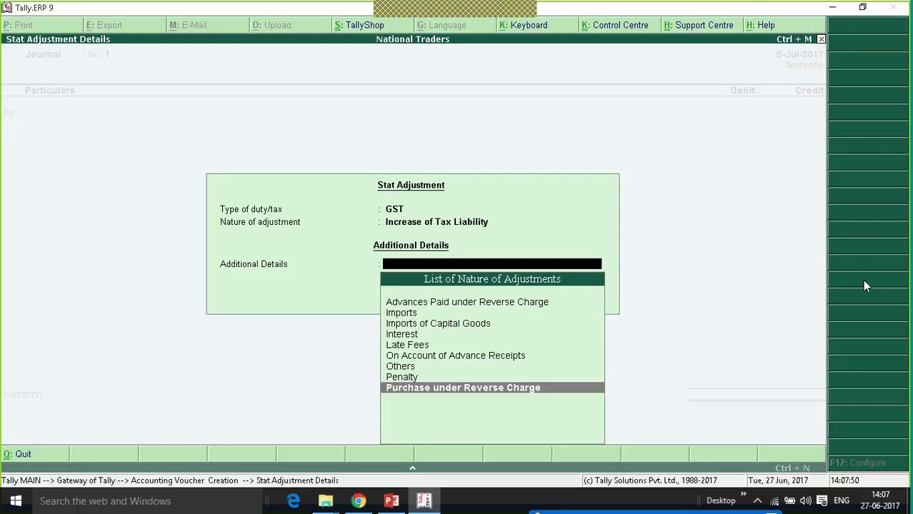
key("Return")
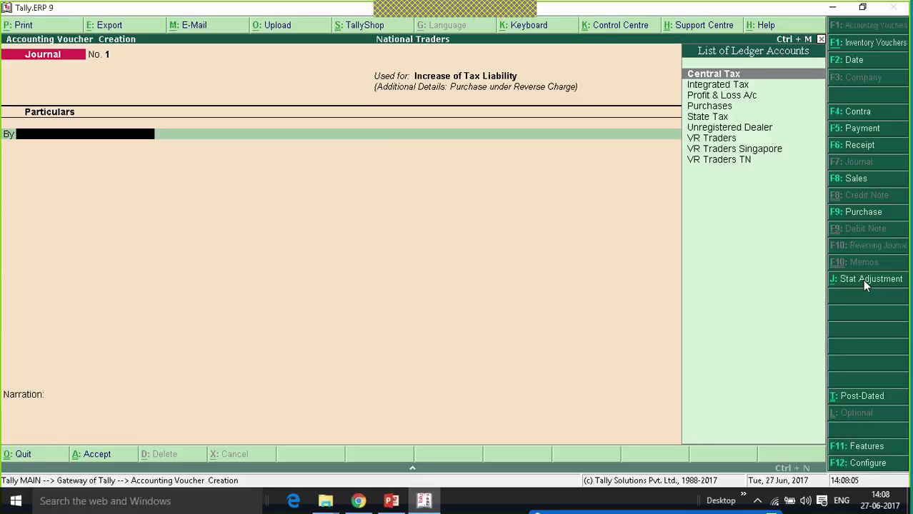
Create ledger 'Tax on Reverse Charge' under Current Assets as the journal's debit line.
key("alt+c")
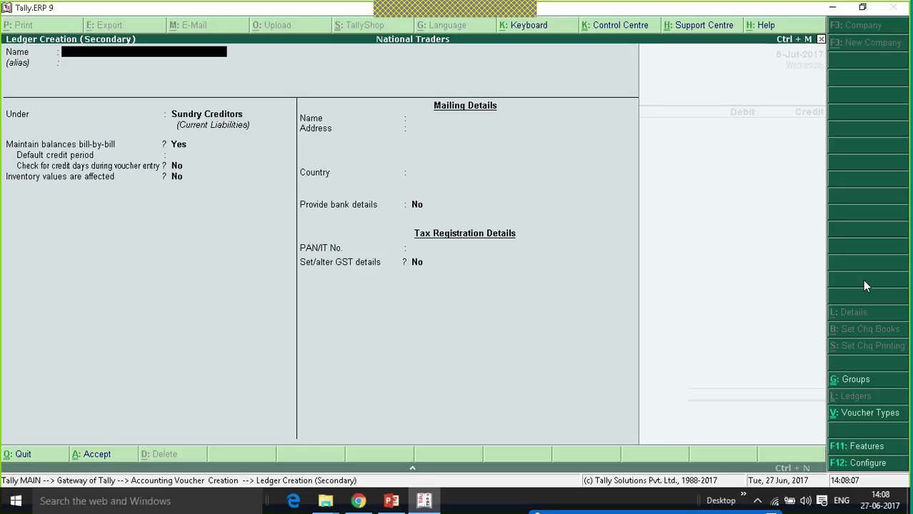
type("Tax on Reverse Charge")
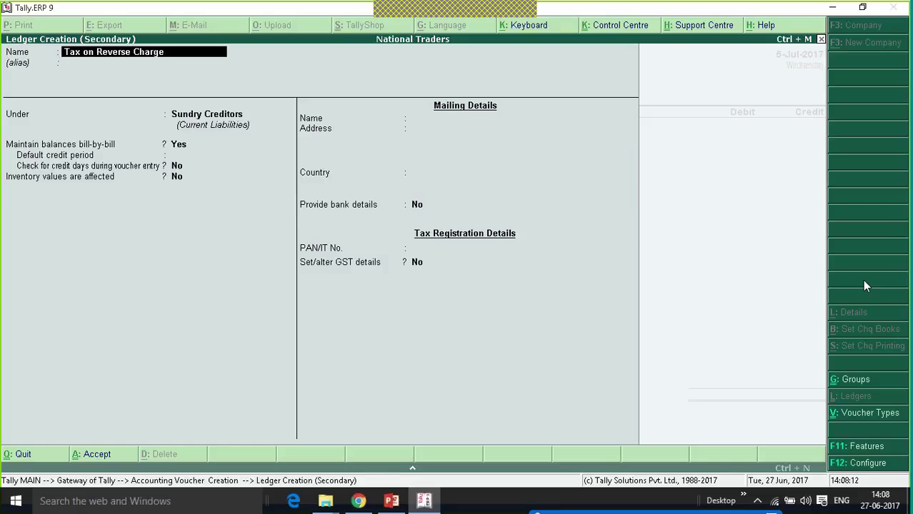
key("Return")
key("Return")
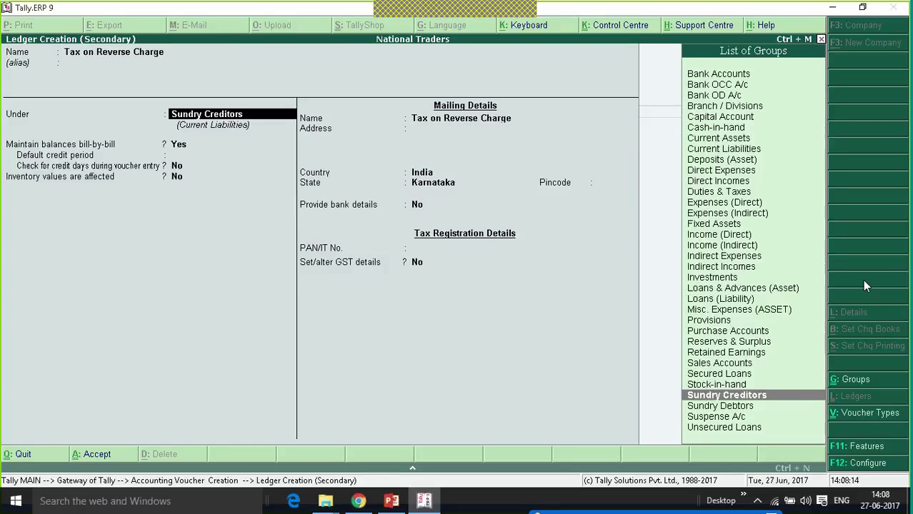
type("cu")
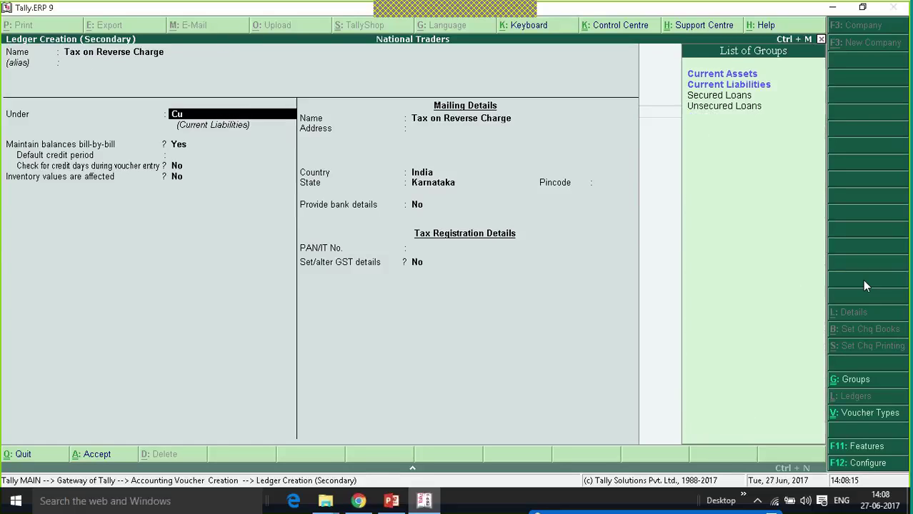
key("Return")
key("ctrl+a")
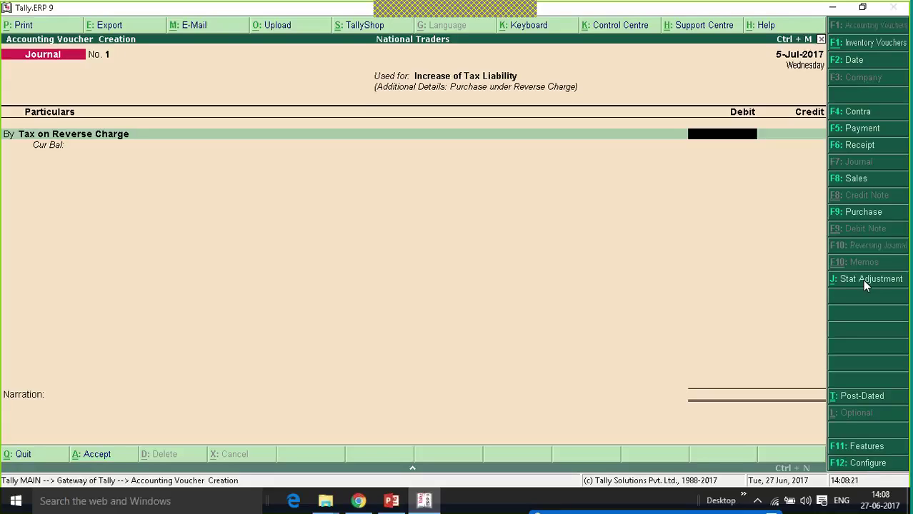
Debit Tax on Reverse Charge 27,000 and credit Central Tax 13,500.
type("27000")
key("Return")
type("t")
key("Return")
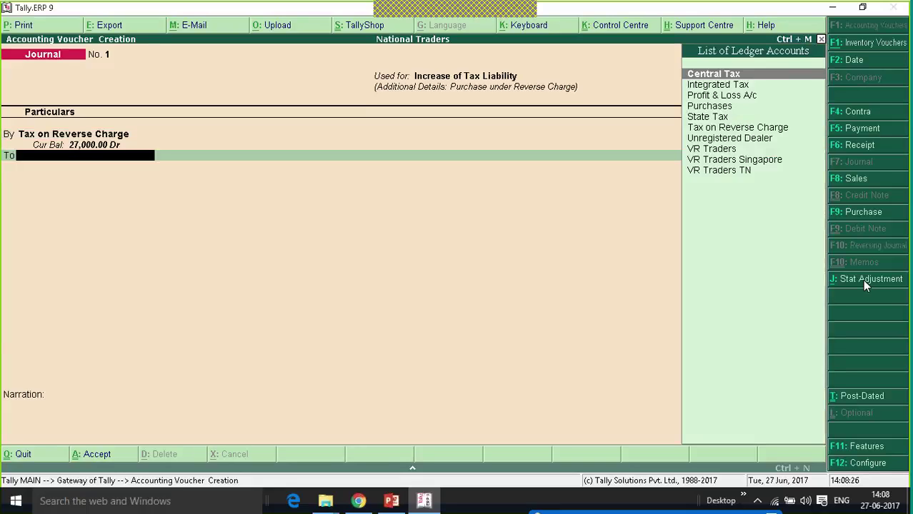
type("cent")
key("Return")
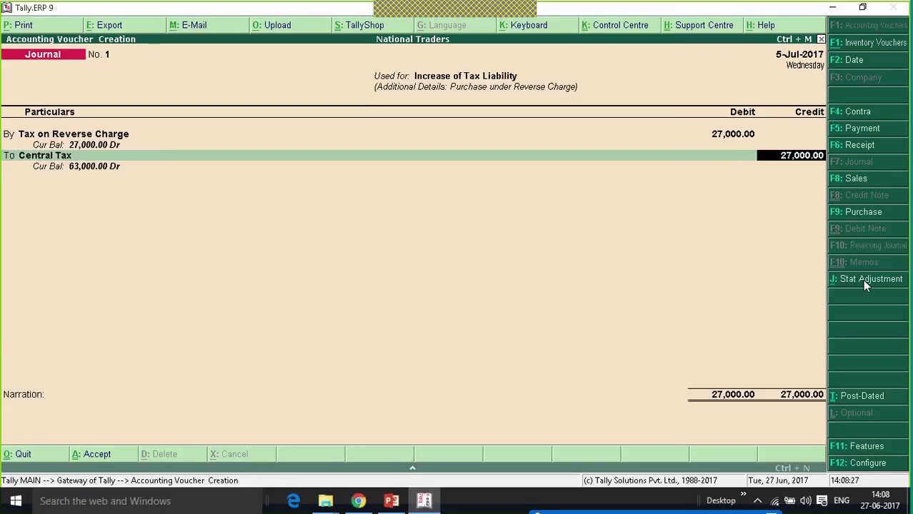
type("13500")
key("Return")
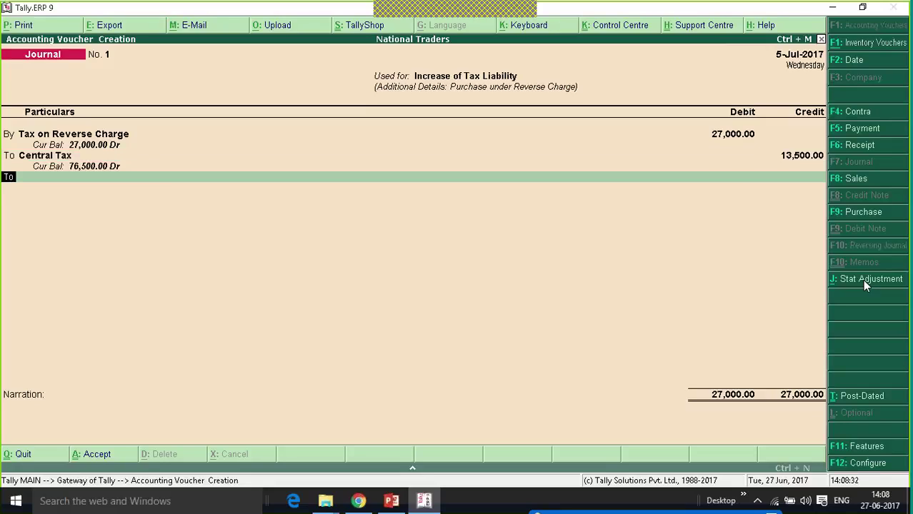
Credit State Tax 13,500 and skip the narration to reach the save prompt.
type("t")
key("Return")
type("stat")
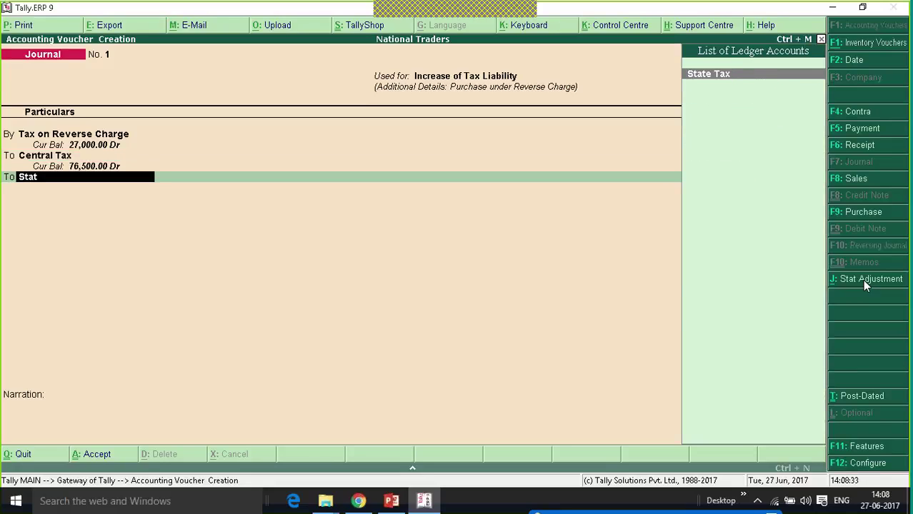
key("Return")
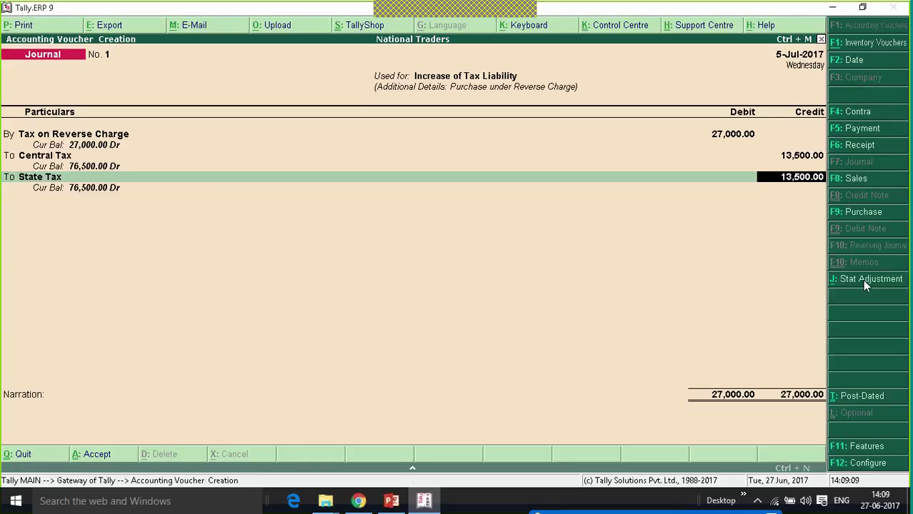
key("Return")
key("Return")
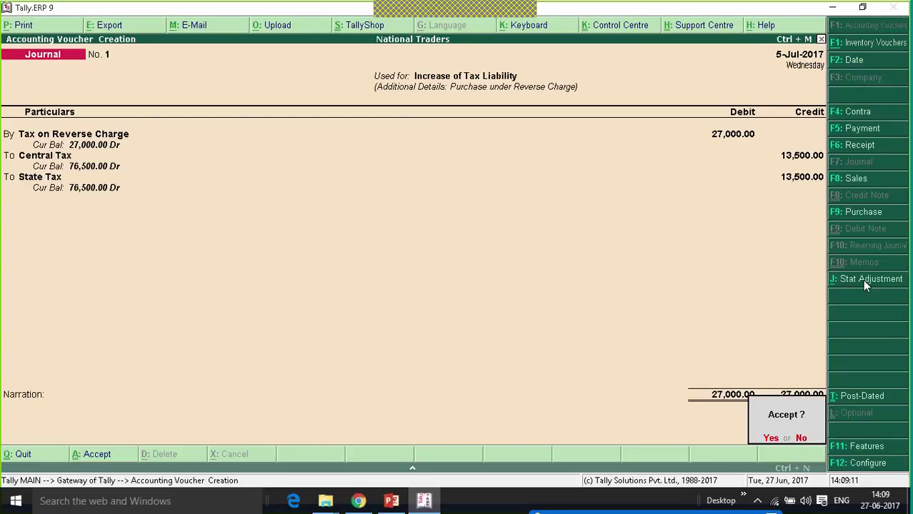
key("Return")
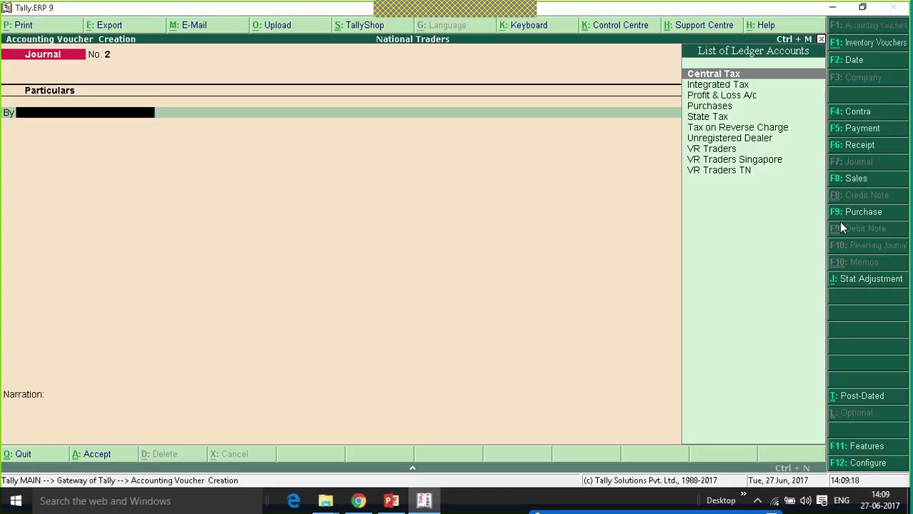
Start a GST statutory Payment of type Recipient Liability from 1-Jul-2017, with a blank end date.
left_click(860, 131)
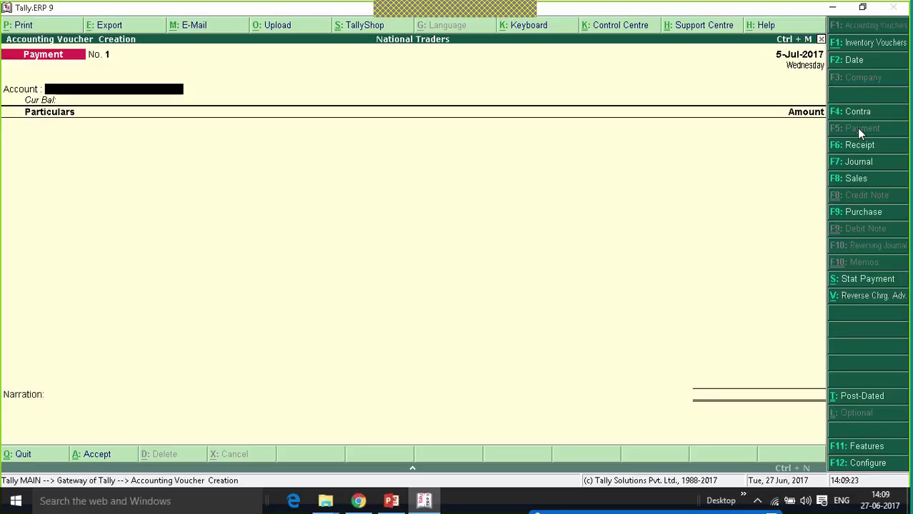
left_click(867, 279)
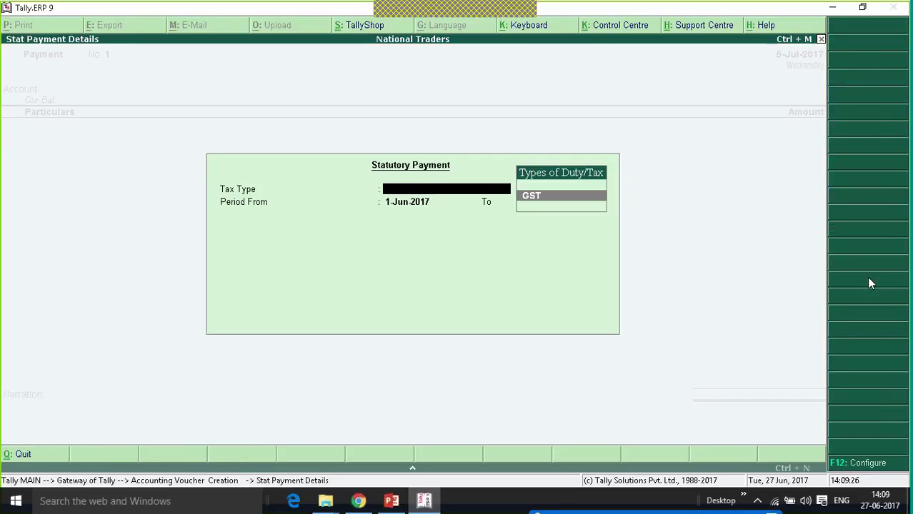
key("Return")
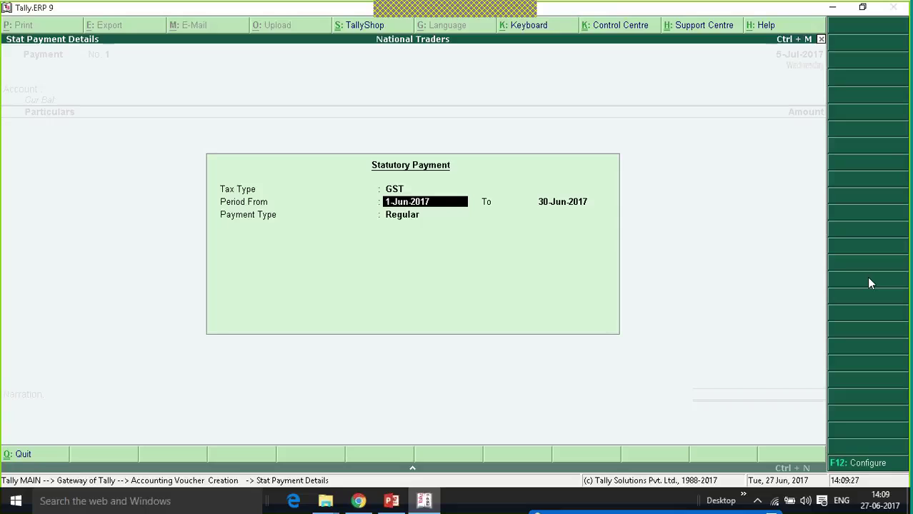
type("1-7")
key("Return")
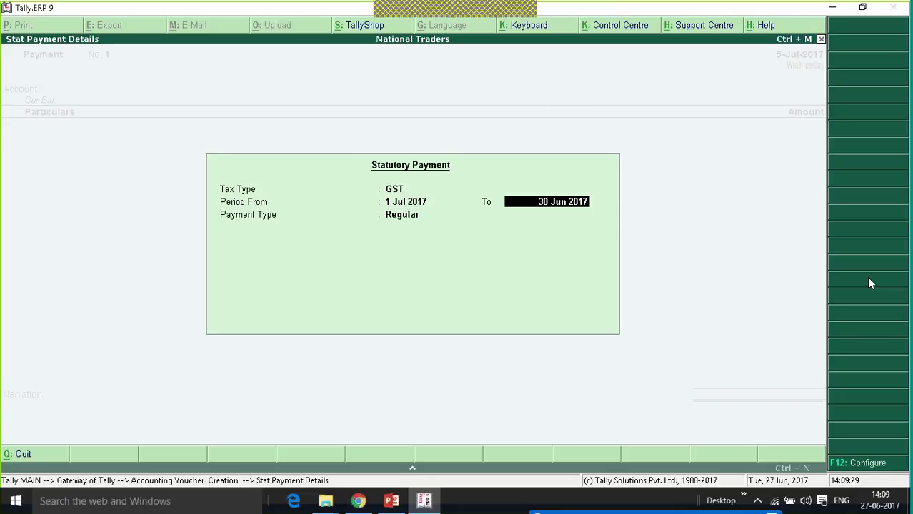
key("BackSpace")
key("Return")
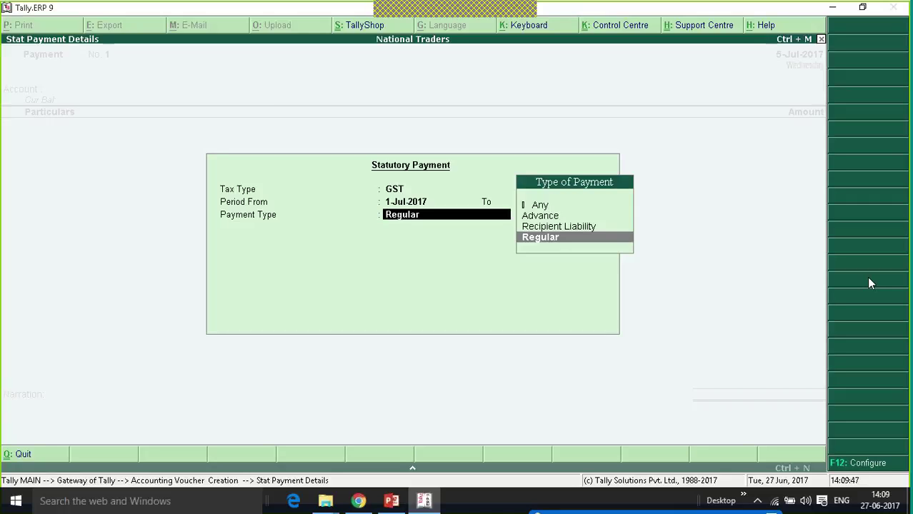
key("Up")
key("Return")
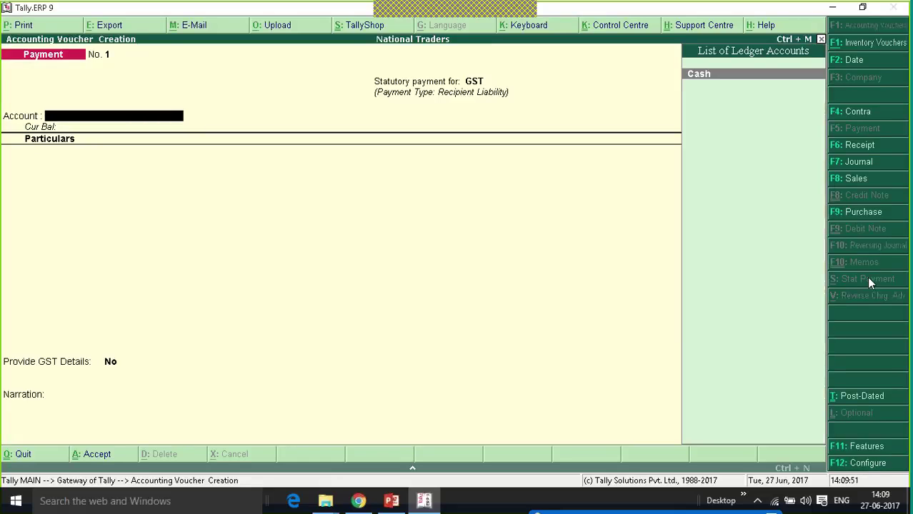
Create a 'Kotak Bank' ledger under Bank Accounts as the paying account.
key("alt+c")
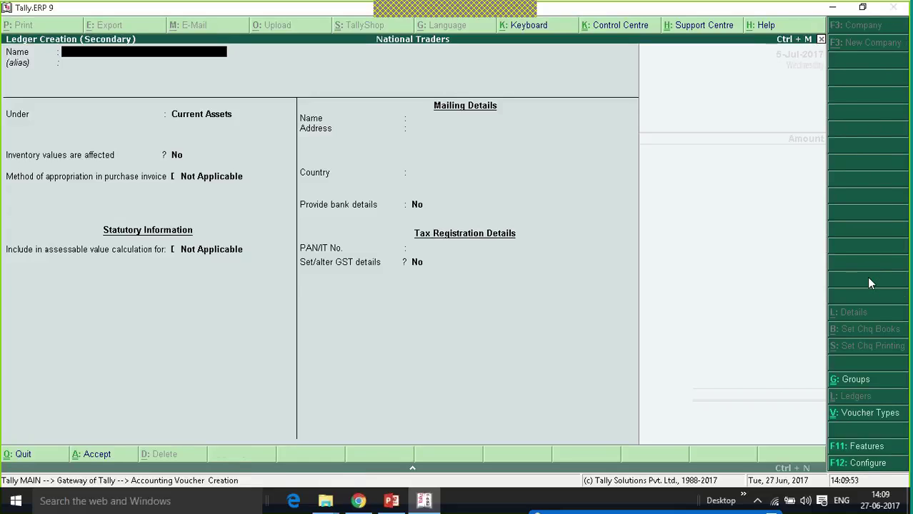
type("Kota")
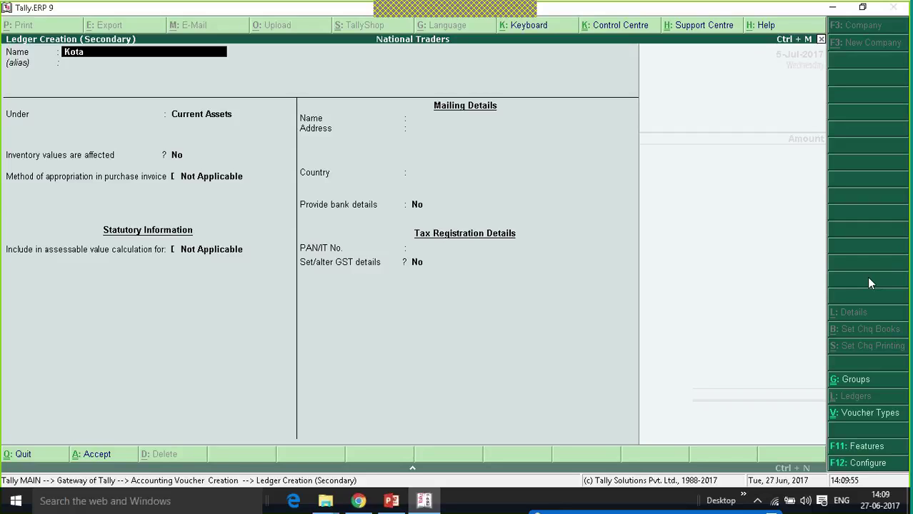
type("k Bank")
key("Return")
key("Return")
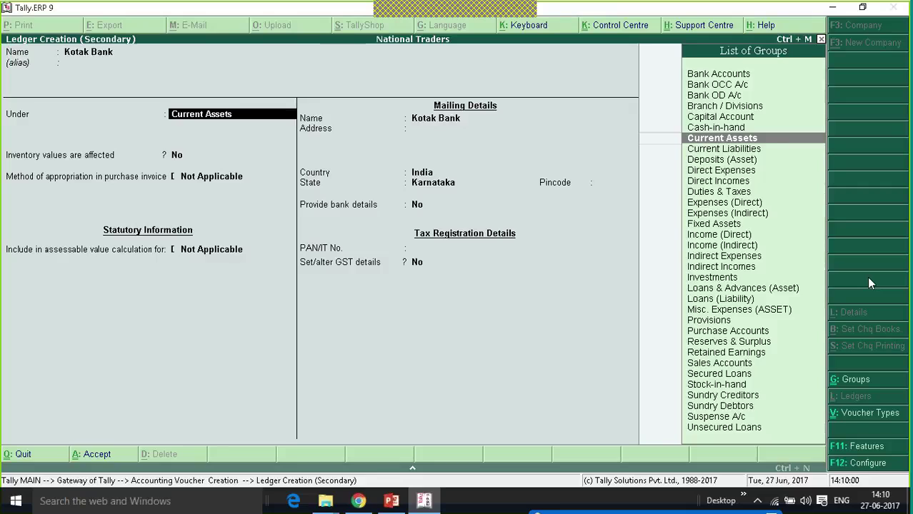
type("Ban")
key("Return")
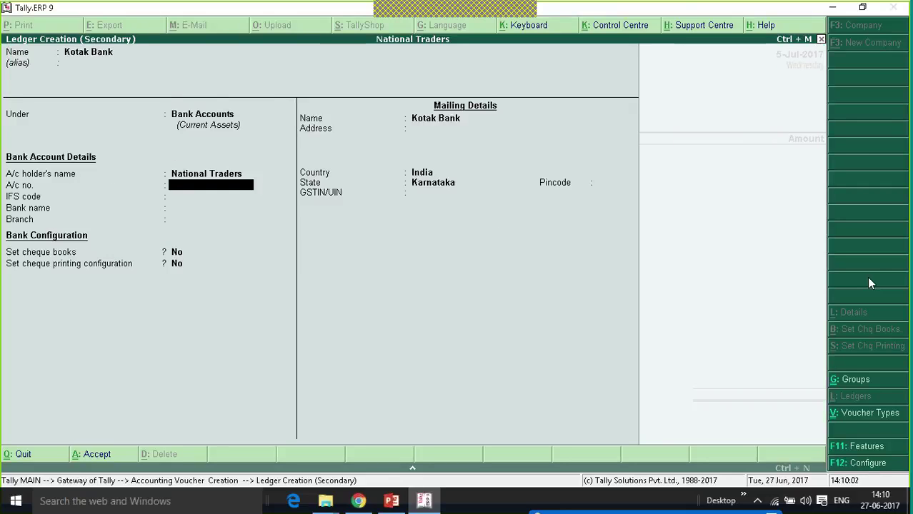
key("ctrl+a")
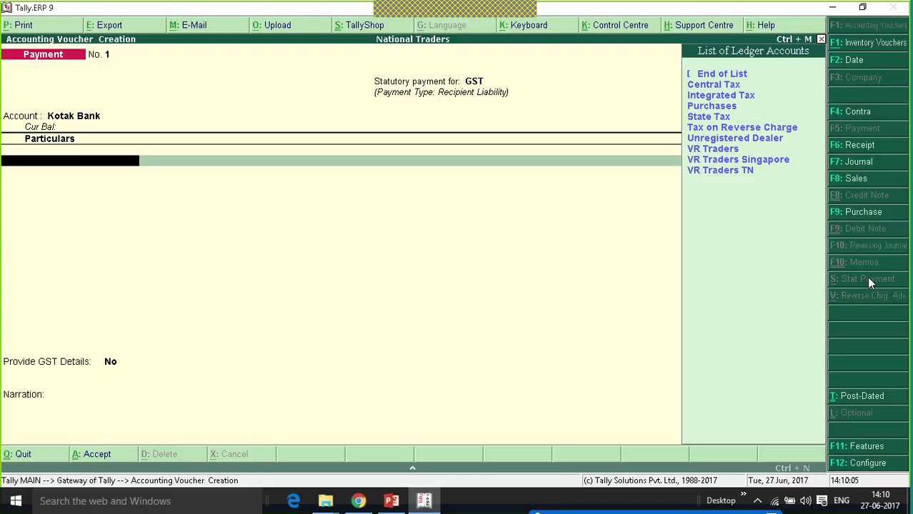
Pay Central Tax and State Tax 13,500 each, then close the ledger lines.
key("Down")
key("Return")
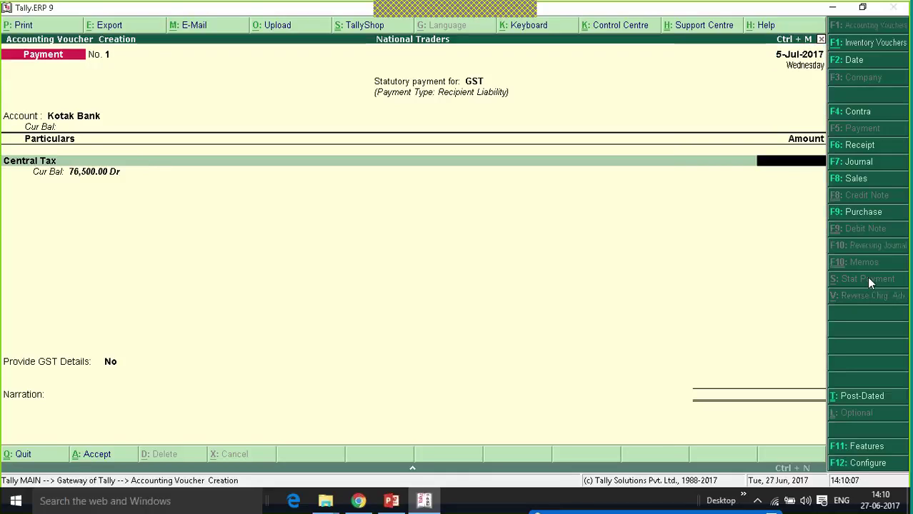
type("1355")
type("00")
key("Return")
type("Stat")
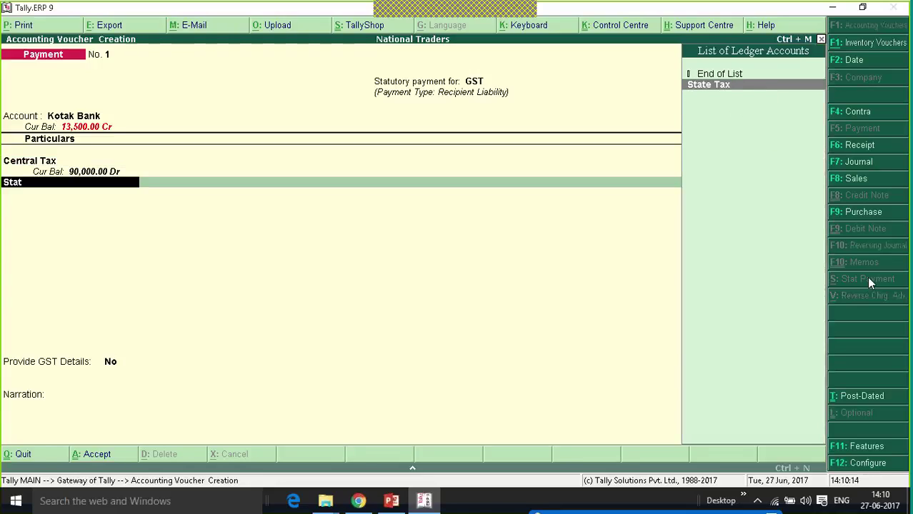
key("Return")
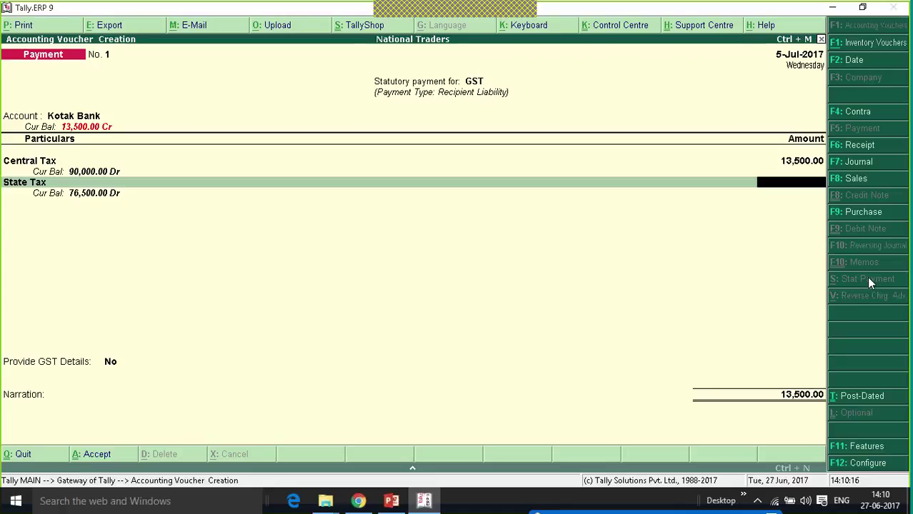
type("13500")
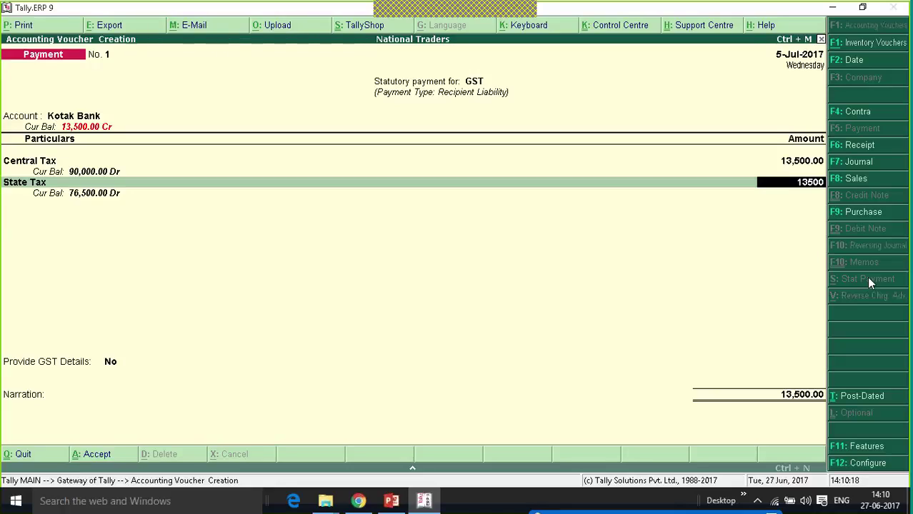
key("Return")
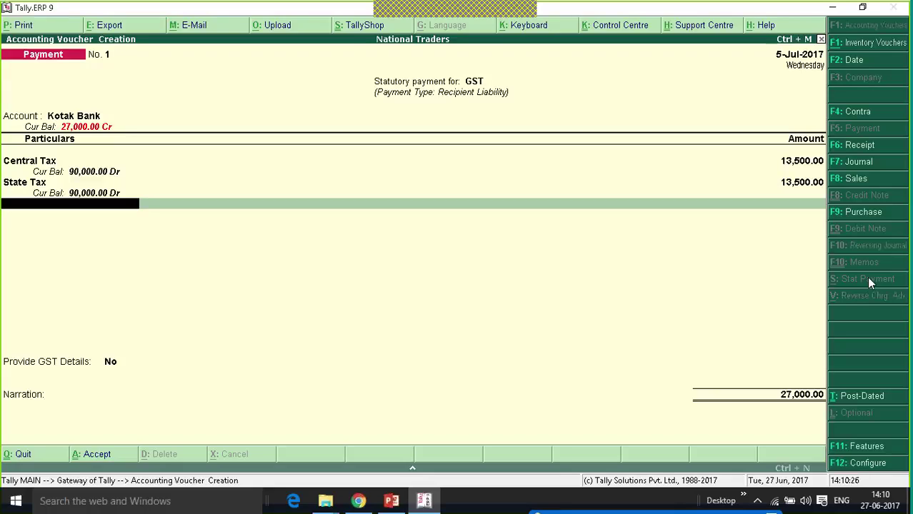
key("Return")
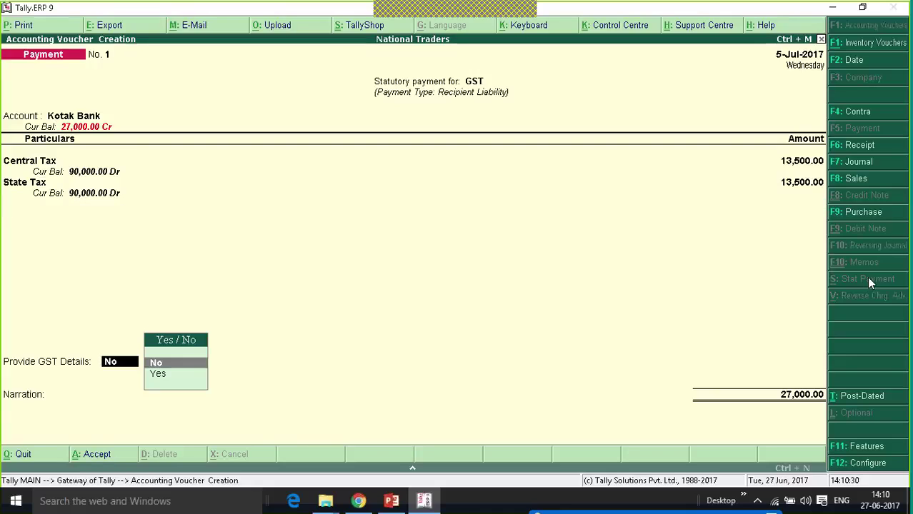
Provide GST details with Net Banking (E-Payments) as the payment mode, leaving bank name and CPIN blank.
key("Down")
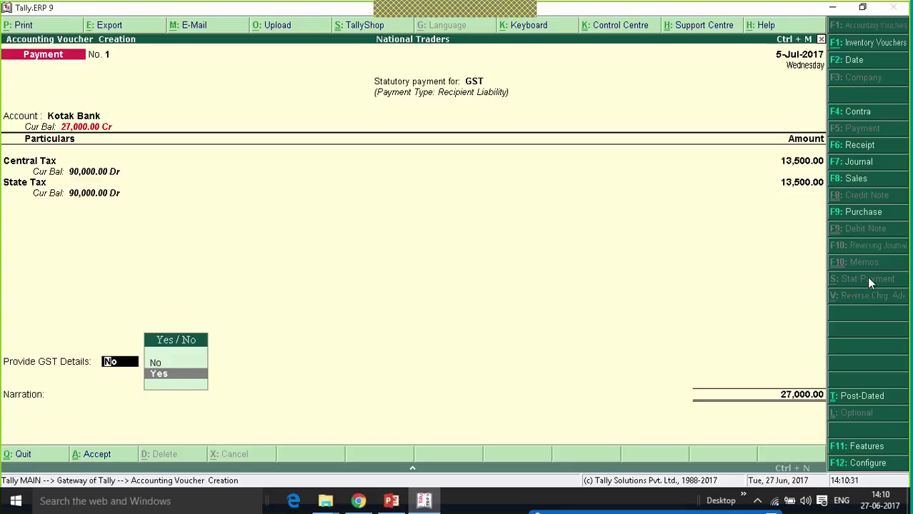
key("Return")
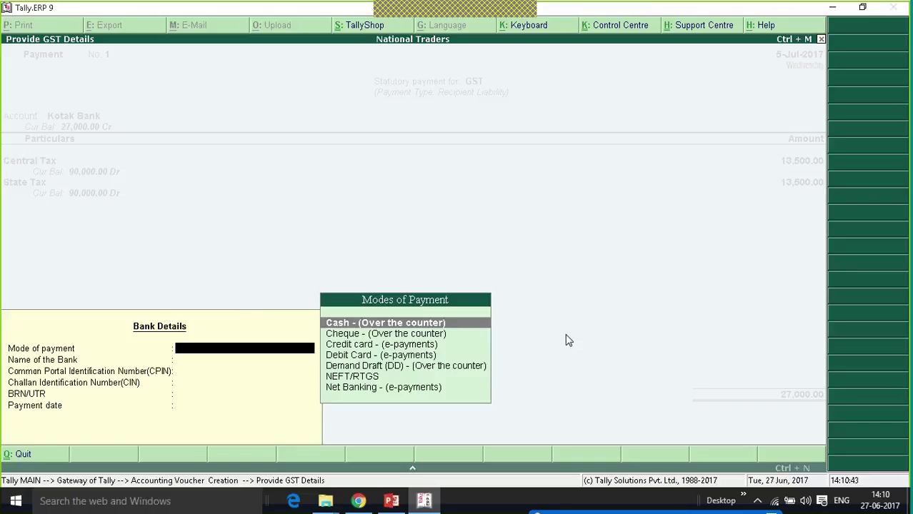
key("Down")
key("Down")
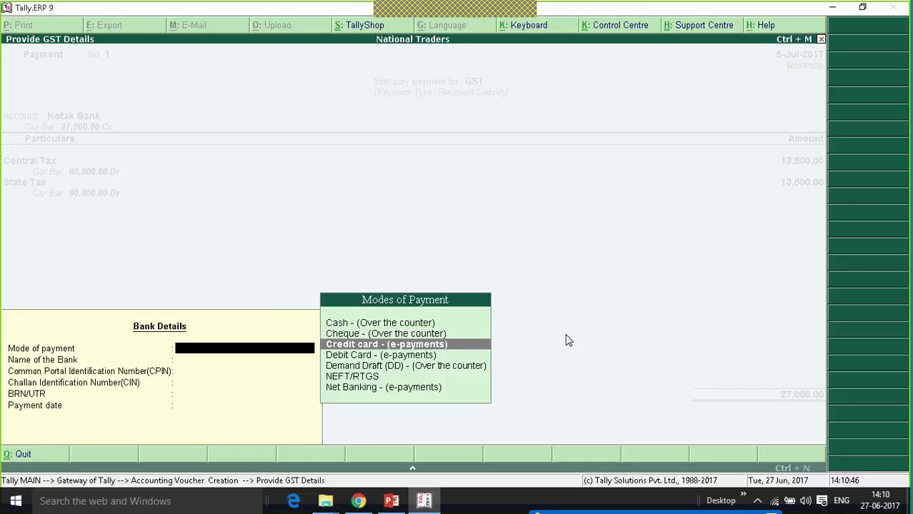
key("Down")
key("Down")
key("Down")
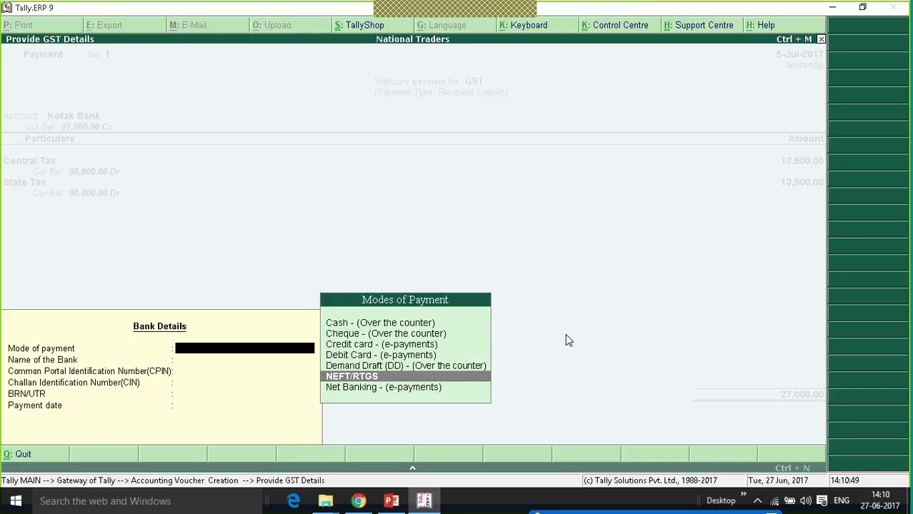
key("Down")
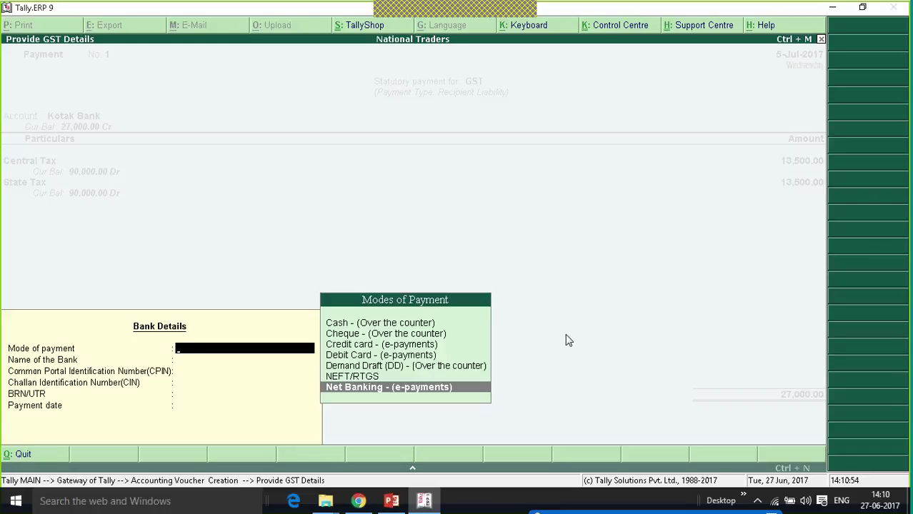
key("Return")
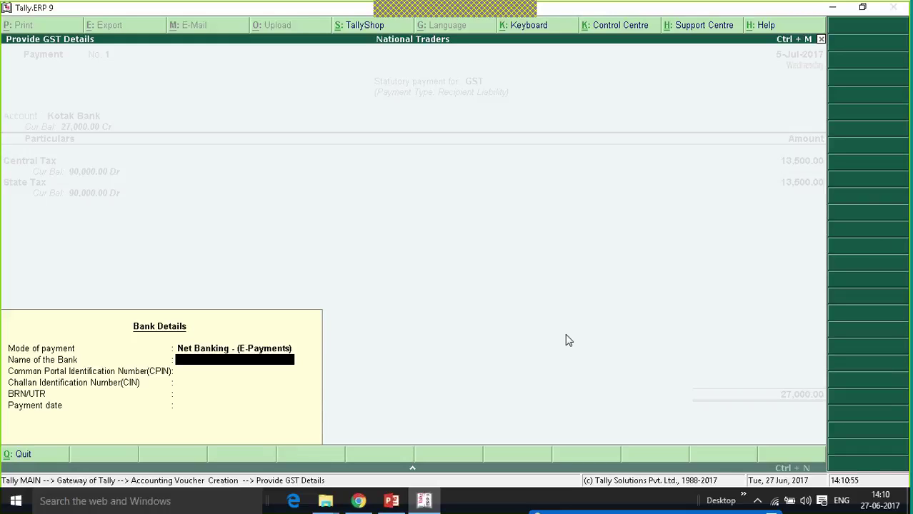
key("Return")
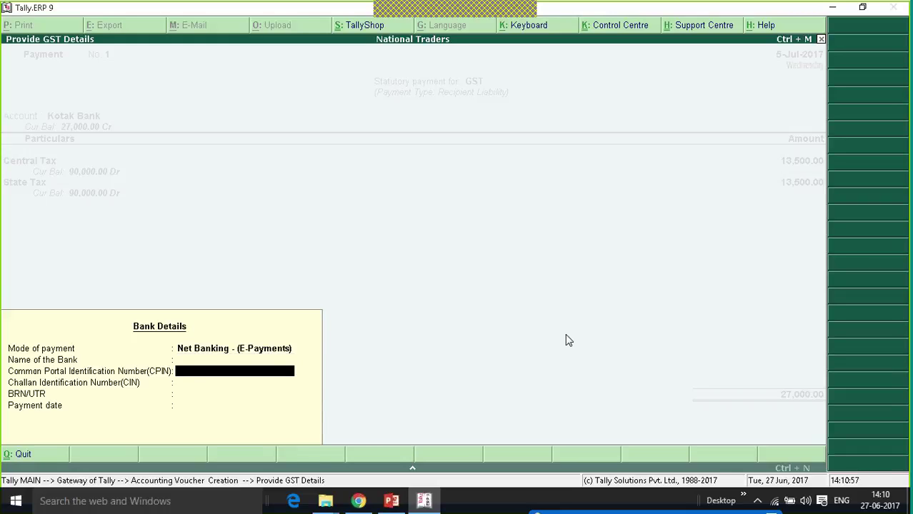
key("Return")
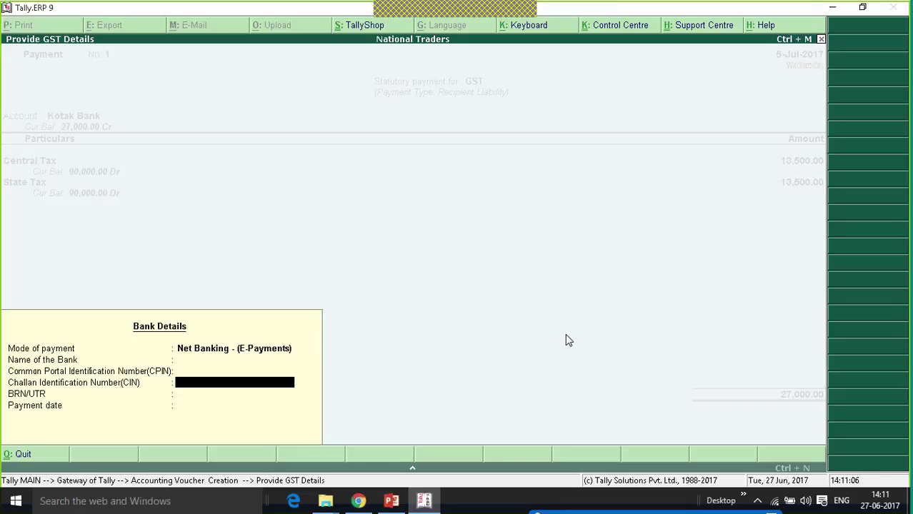
key("Return")
key("Return")
key("Return")
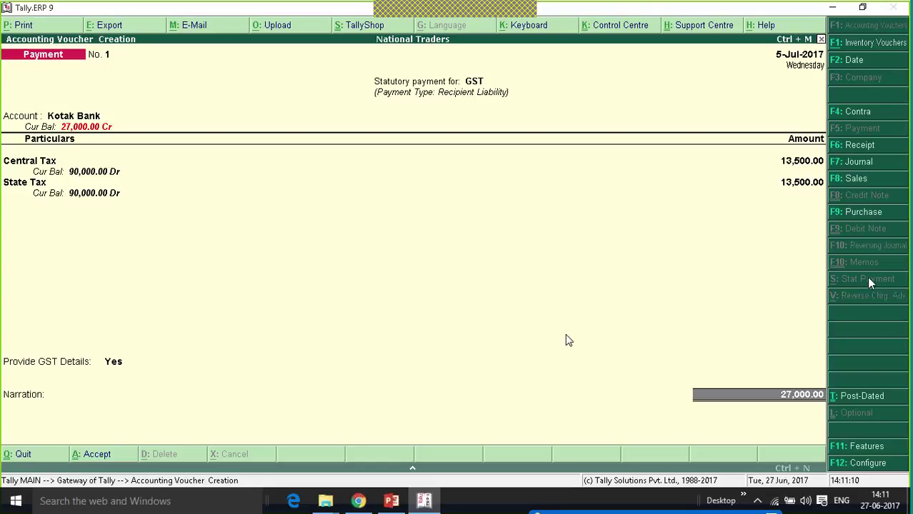
Accept the 27,000 amount and the Kotak Bank cheque allocation to reach the save prompt.
key("Return")
key("Return")
key("Return")
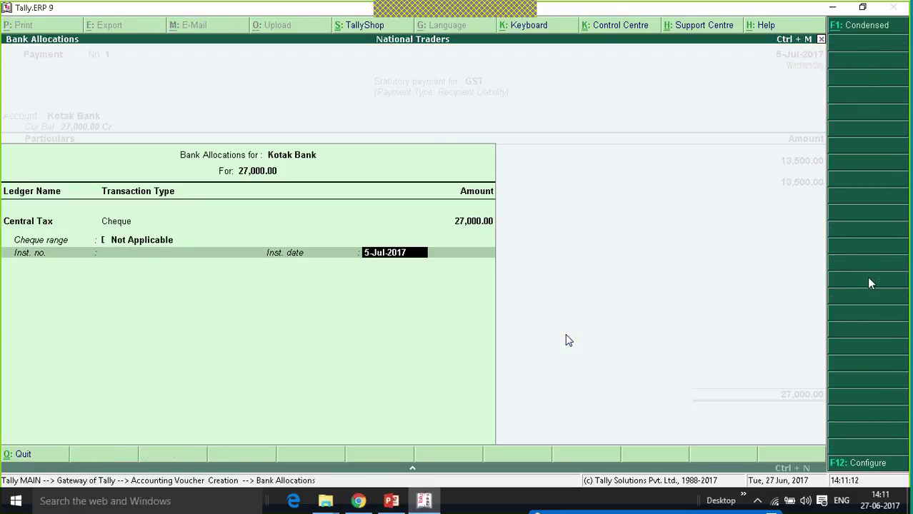
key("Return")
key("Return")
key("Return")
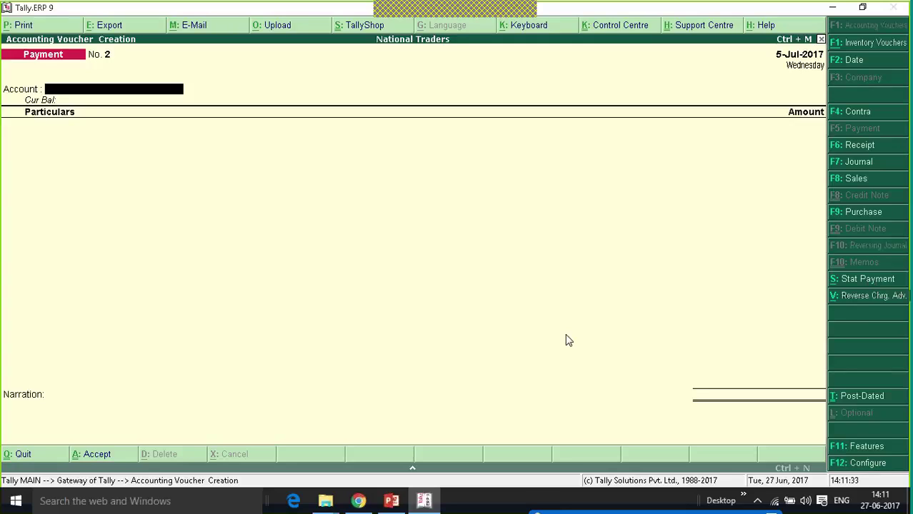
Mark a new Journal as GST Increase of Input Tax Credit with Purchase under Reverse Charge.
left_click(859, 162)
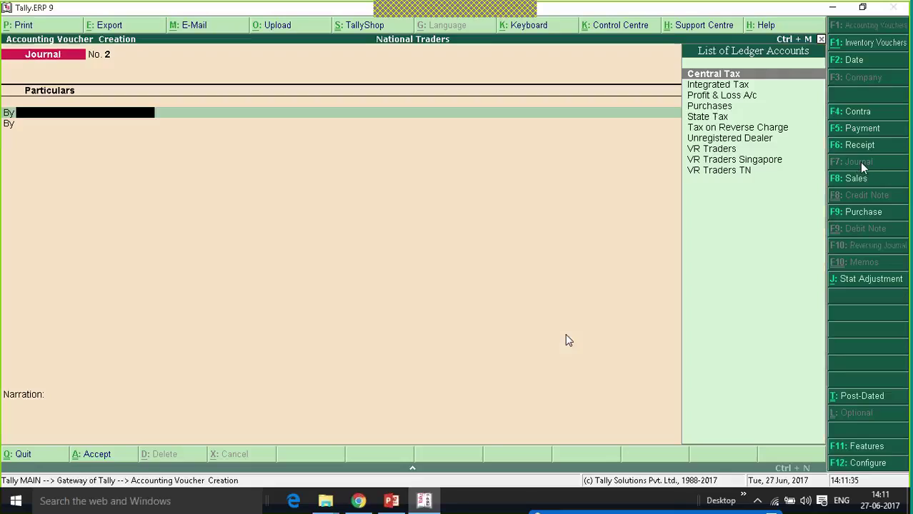
key("Down")
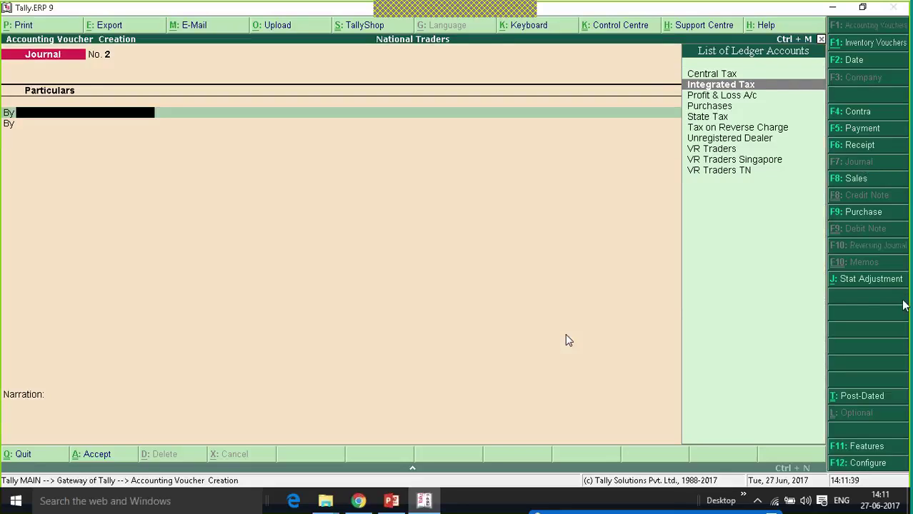
left_click(857, 282)
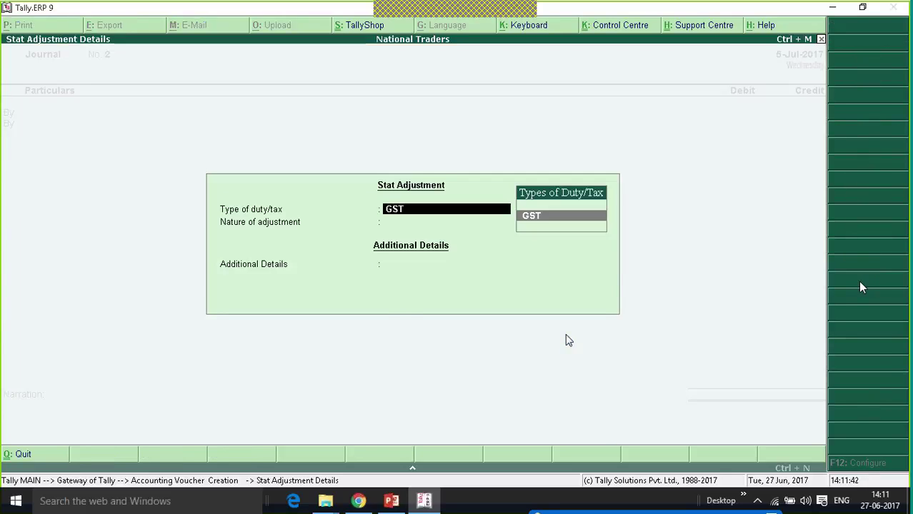
key("Return")
key("Down")
key("Return")
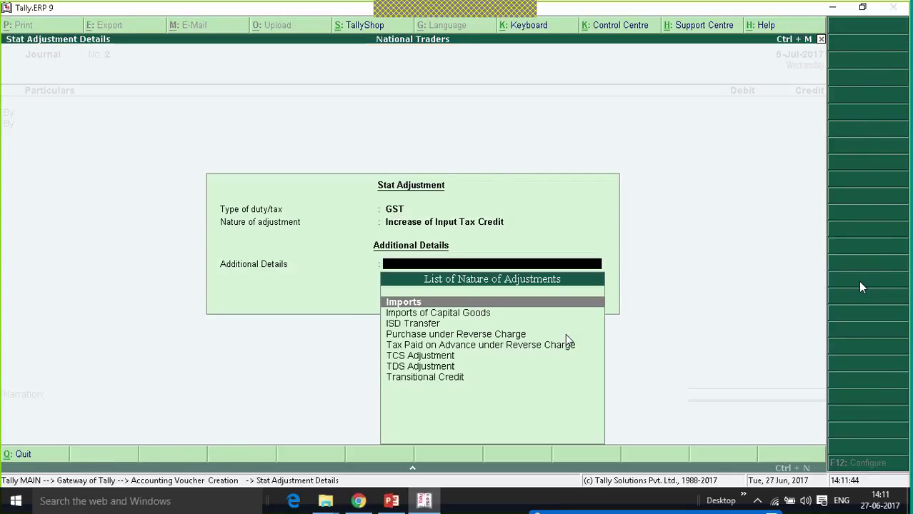
key("Down")
key("Down")
key("Down")
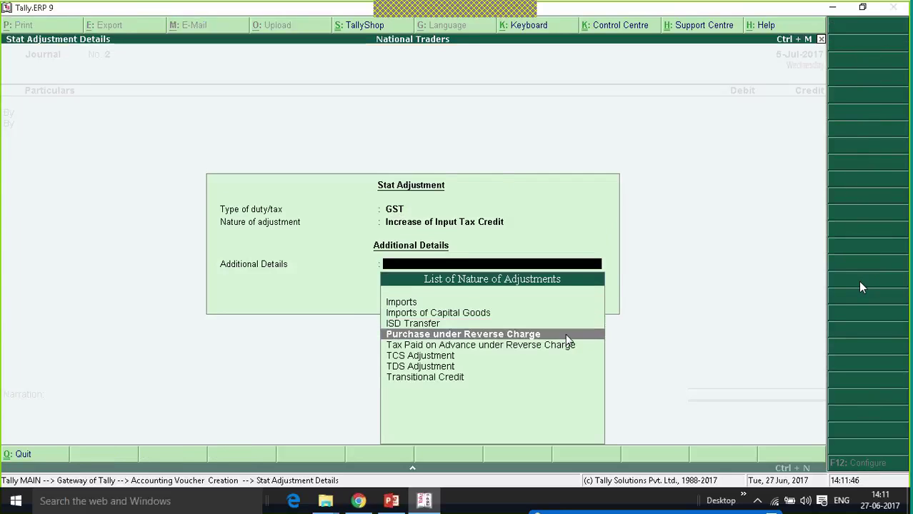
key("Down")
key("Up")
key("Return")
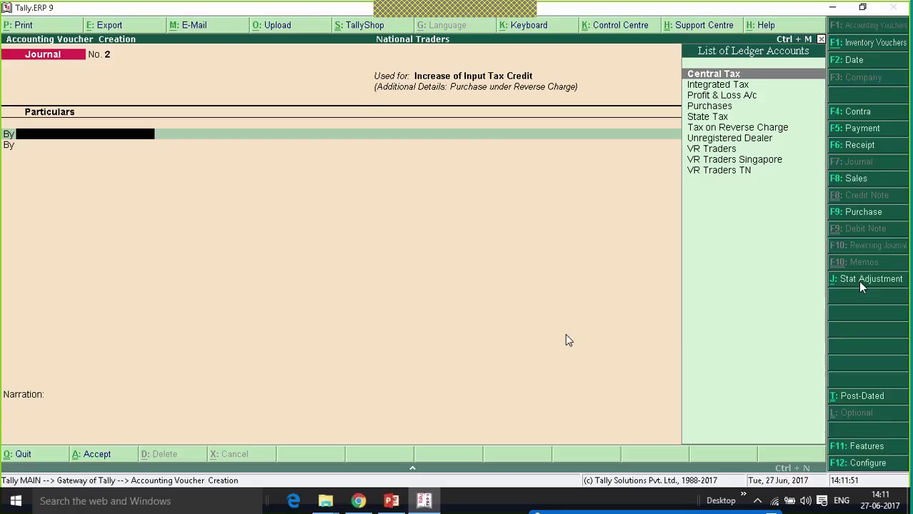
Debit Central Tax and State Tax 13,500 each.
key("Return")
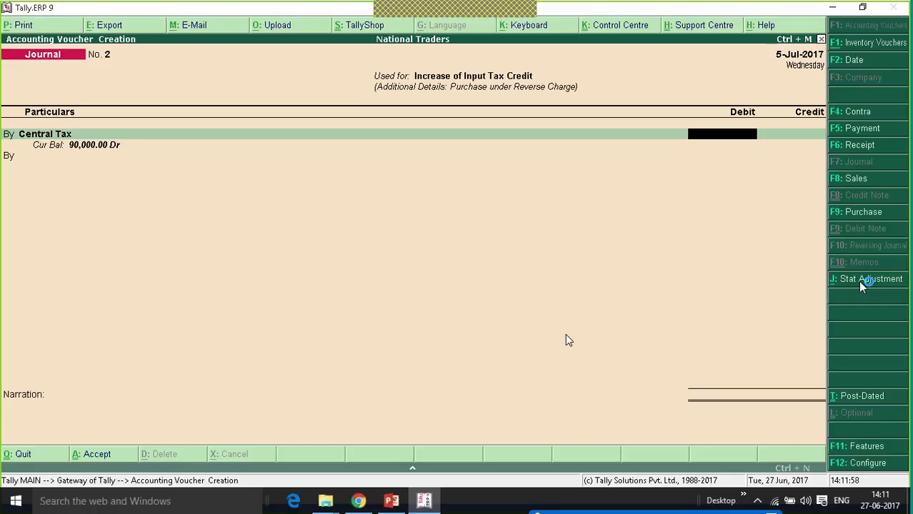
type("13500")
key("Return")
key("Return")
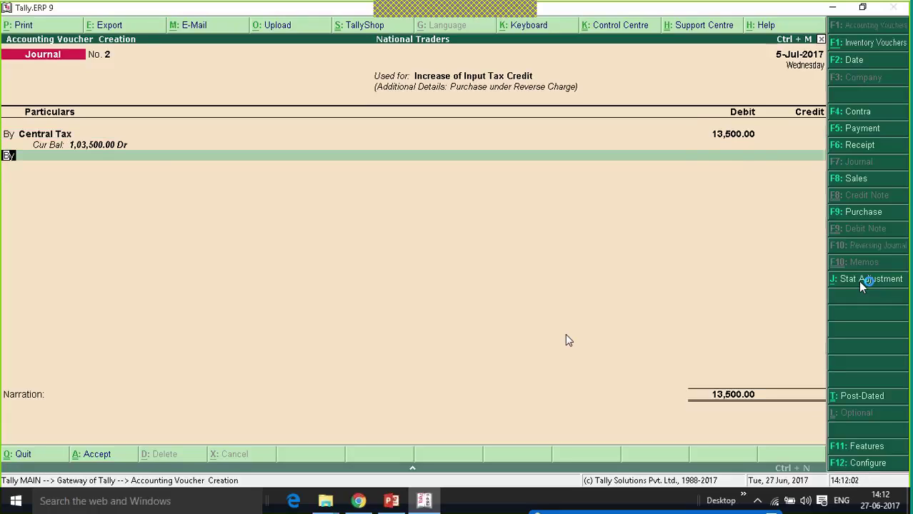
type("St")
key("Return")
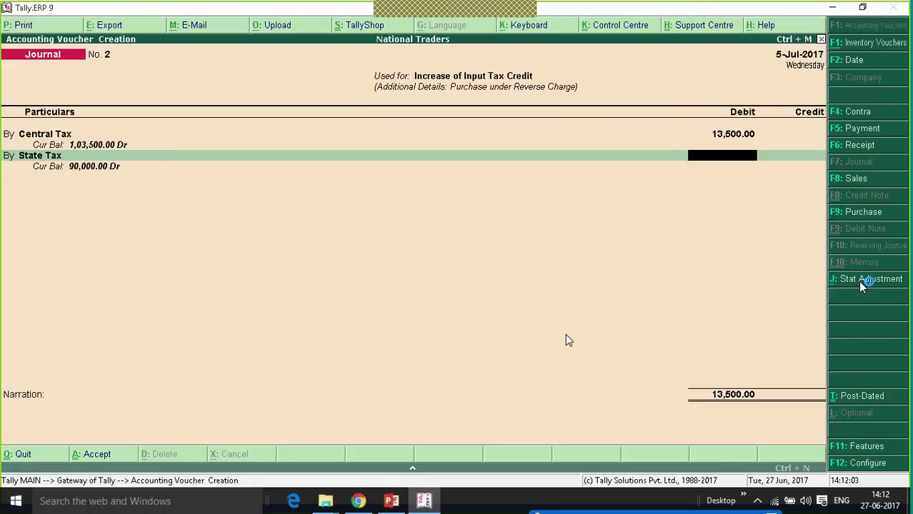
type("13,")
type("500")
key("Return")
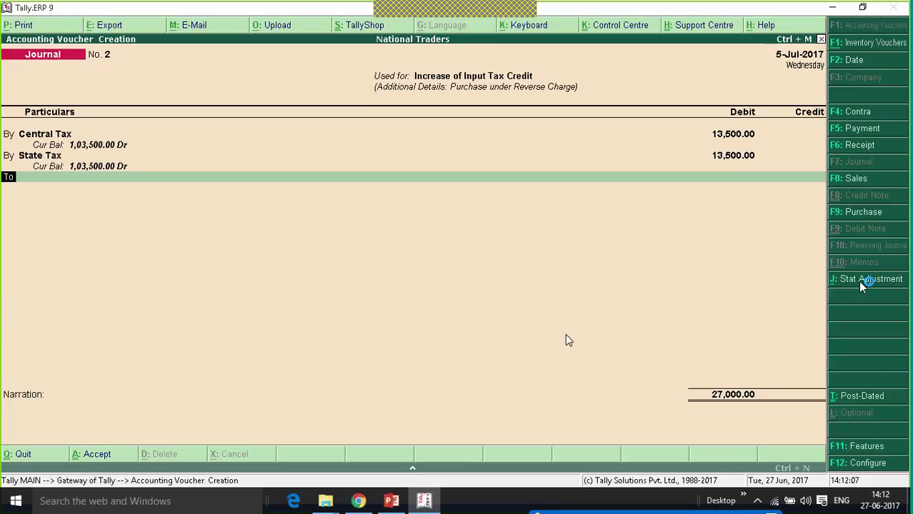
Credit Tax on Reverse Charge 27,000 and skip the narration to the save prompt.
key("Return")
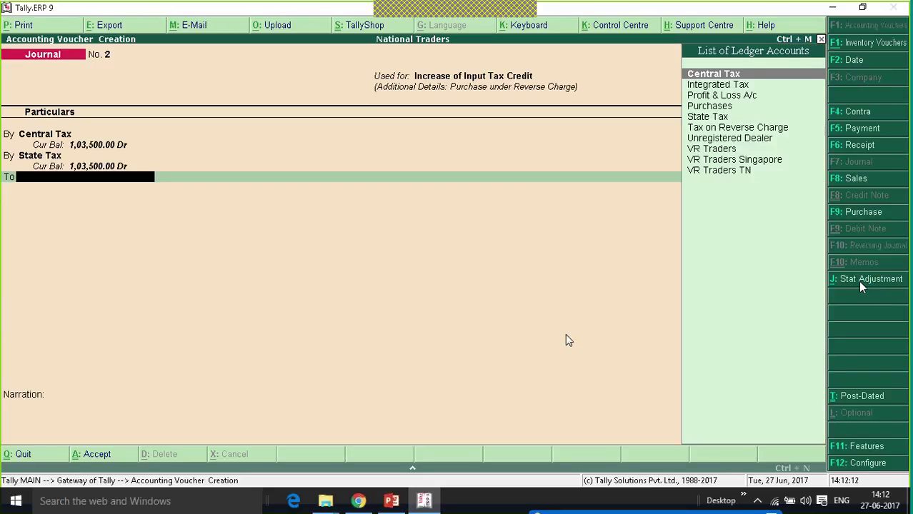
type("Tax")
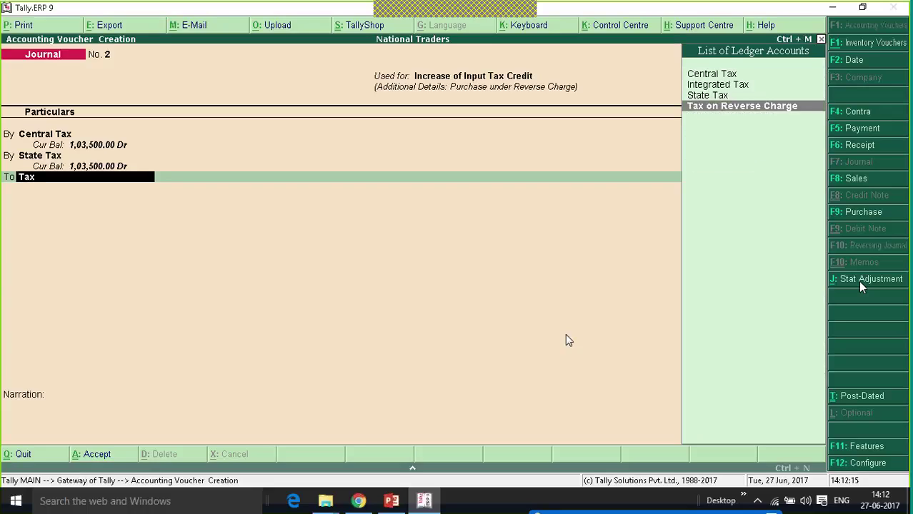
key("Return")
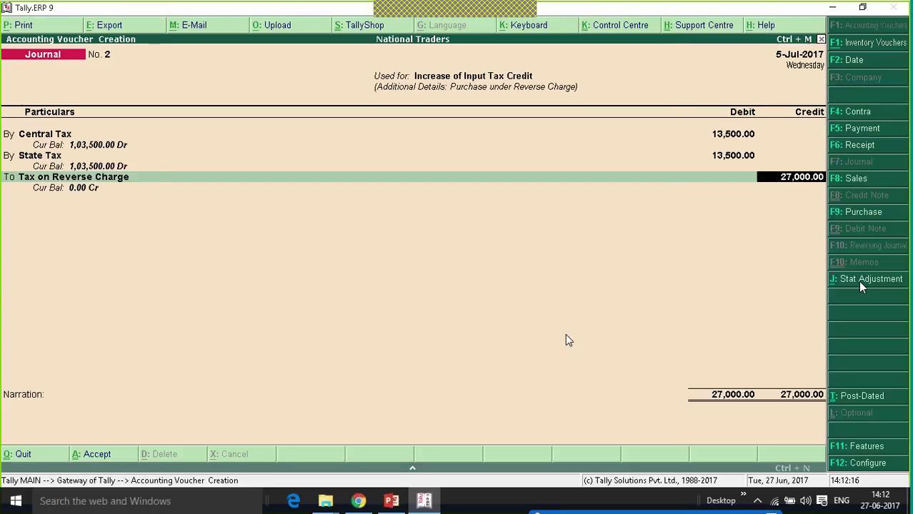
key("Return")
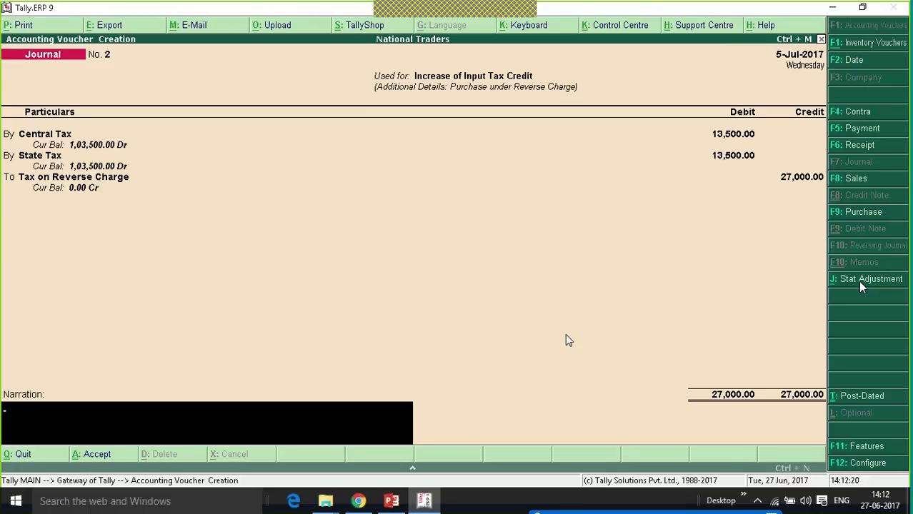
key("Return")
key("Return")
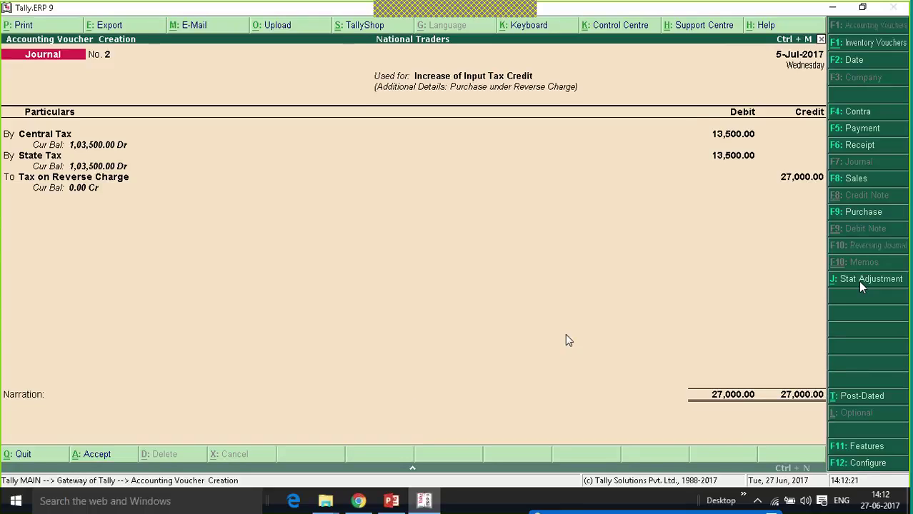
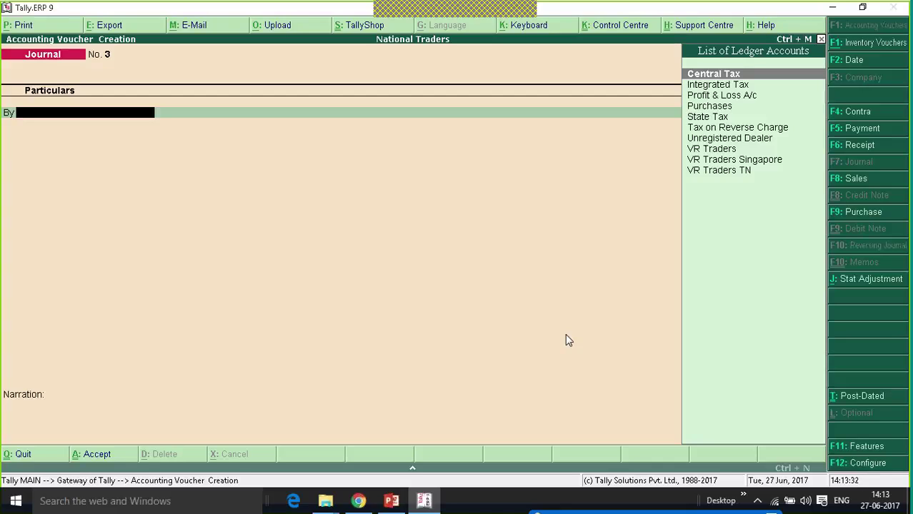
Abandon the unfinished reverse-charge journal voucher without saving it.
key("Escape")
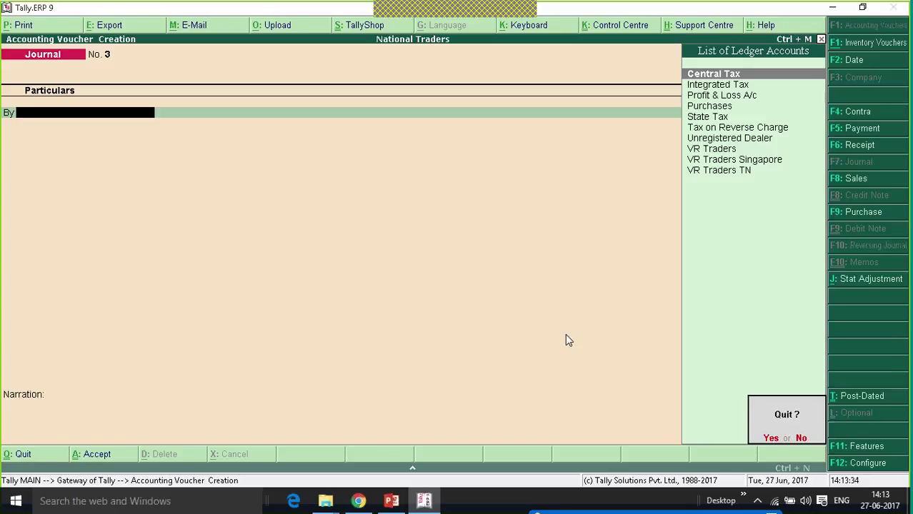
key("Return")
key("Escape")
key("Escape")
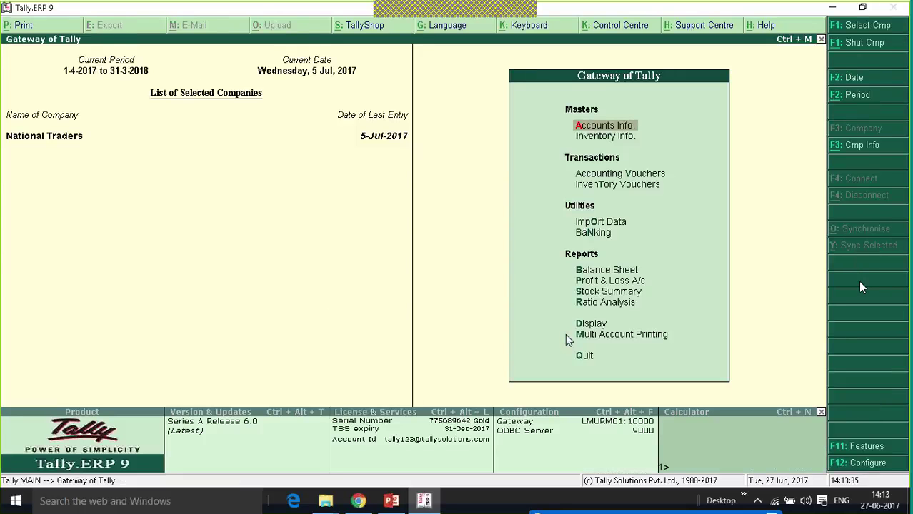
Open the GSTR-2 Returns Summary under Display > Statutory Reports > GST.
key("Up")
key("Up")
key("Up")
key("Return")
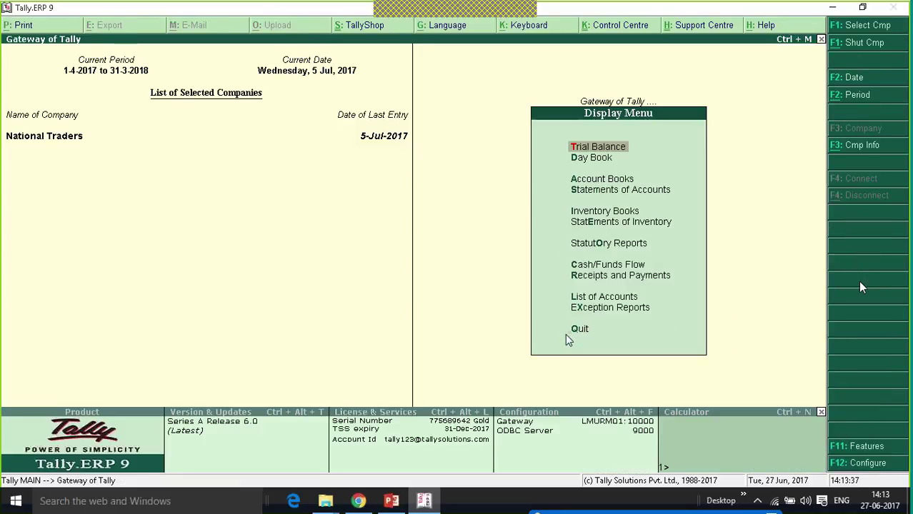
key("Up")
key("Up")
key("Up")
key("Up")
key("Up")
key("Up")
key("Return")
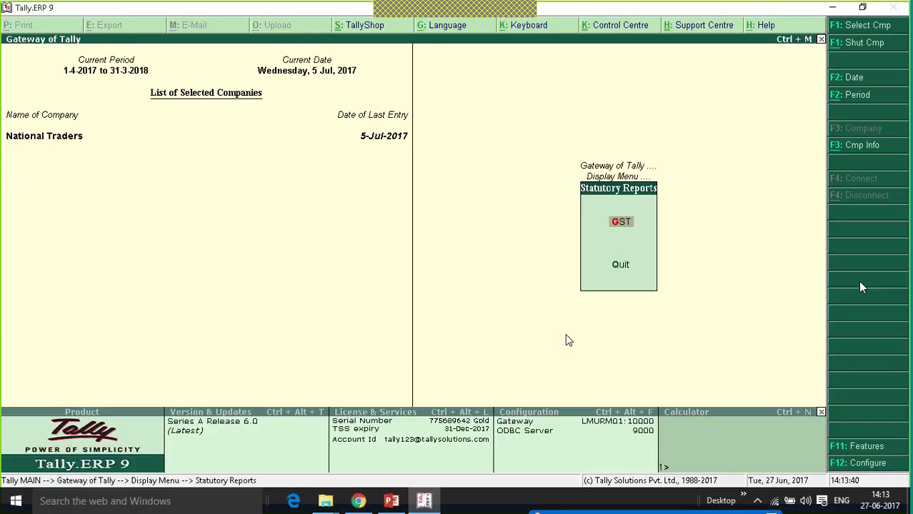
key("Return")
key("Down")
key("Return")
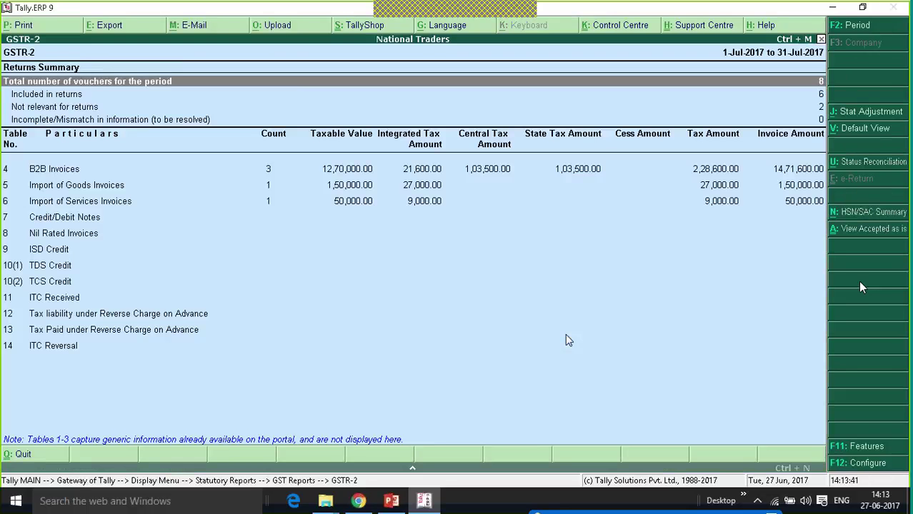
key("Down")
key("Down")
key("Down")
key("Down")
key("Down")
key("Down")
key("Down")
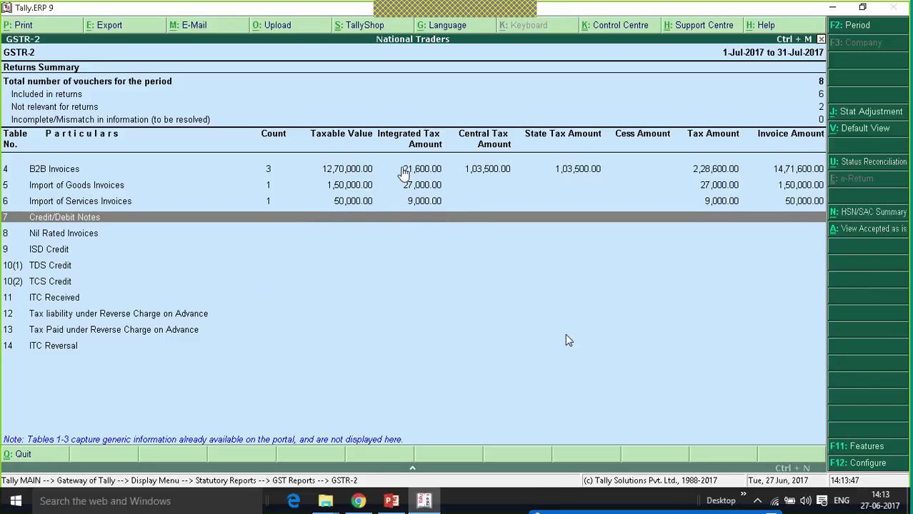
Review the B2B Invoices list and VR Traders' Purchase No. 1, then return to Gateway.
left_click(403, 171)
left_click(403, 172)
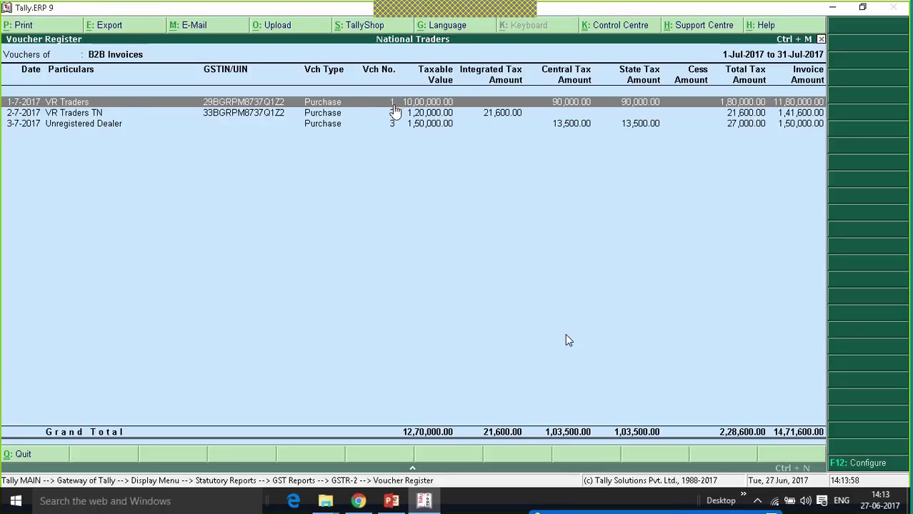
left_click(393, 106)
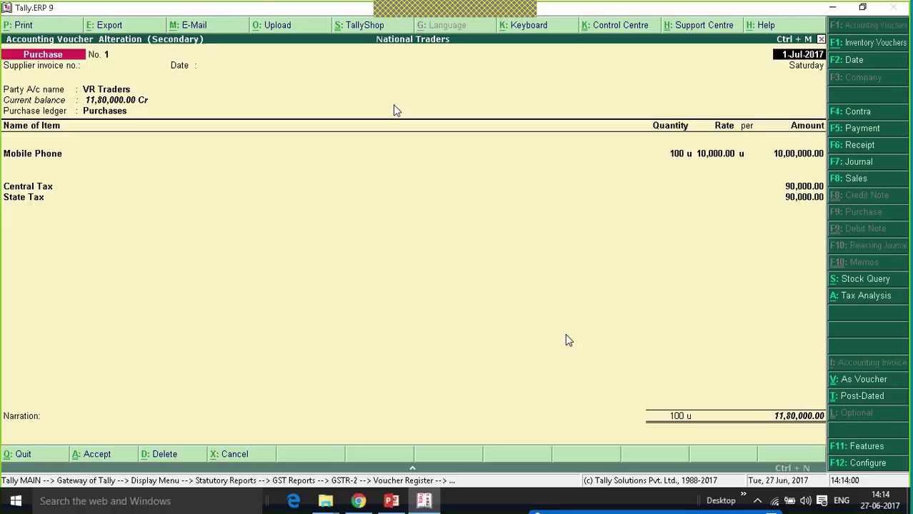
key("Escape")
key("y")
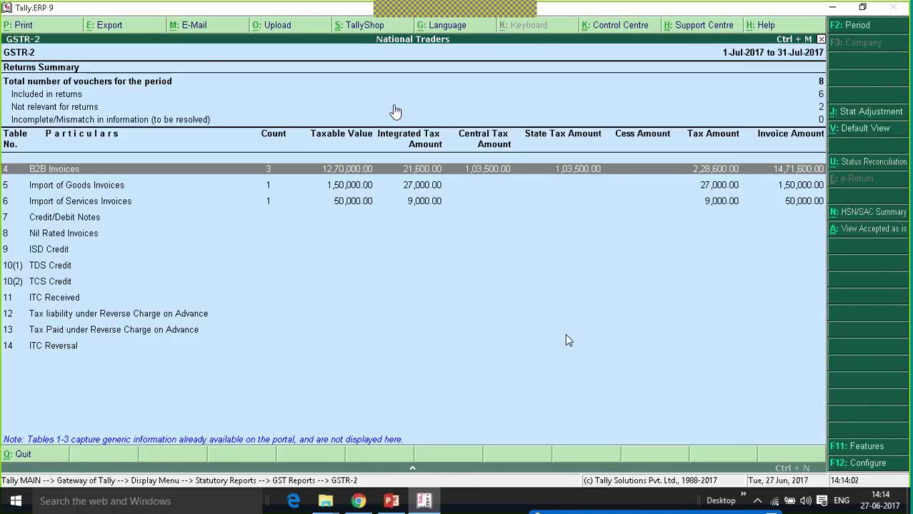
key("Escape")
key("Escape")
key("Escape")
key("Escape")
key("Escape")
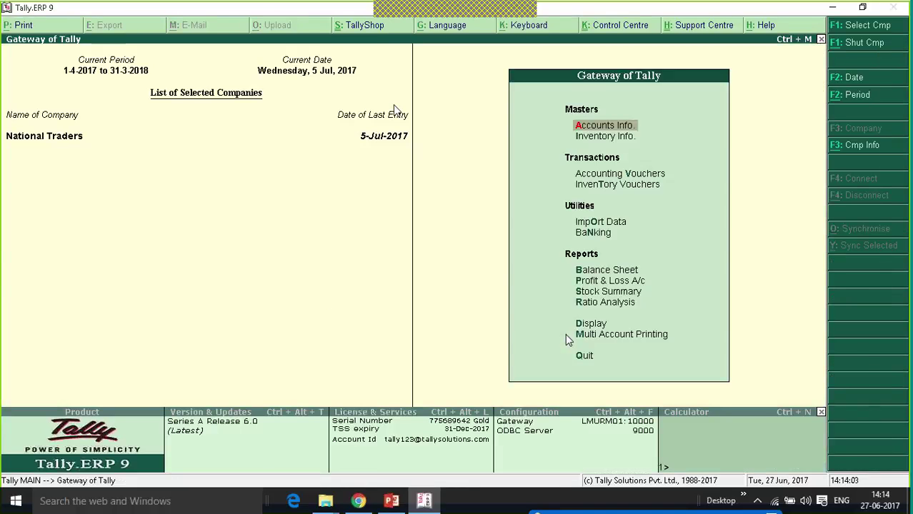
In F11 Features, enable debit and credit notes and record both in invoice mode.
key("v")
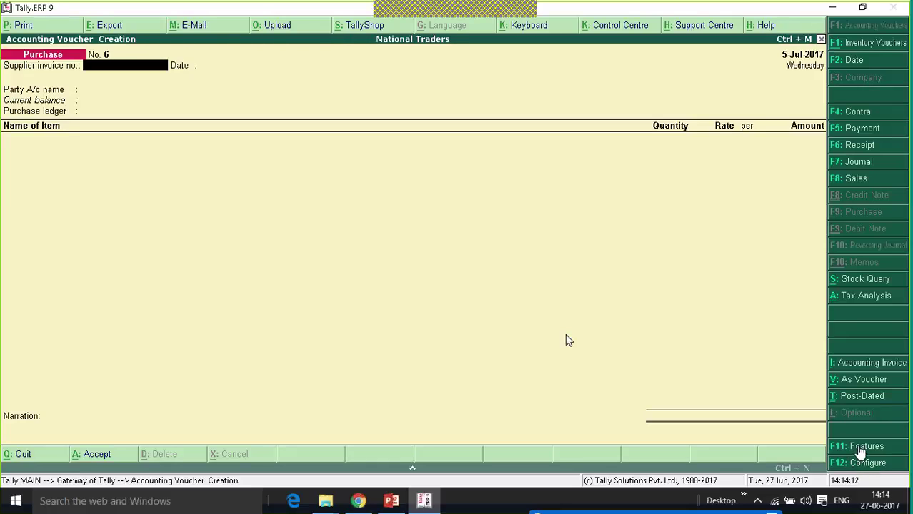
left_click(859, 449)
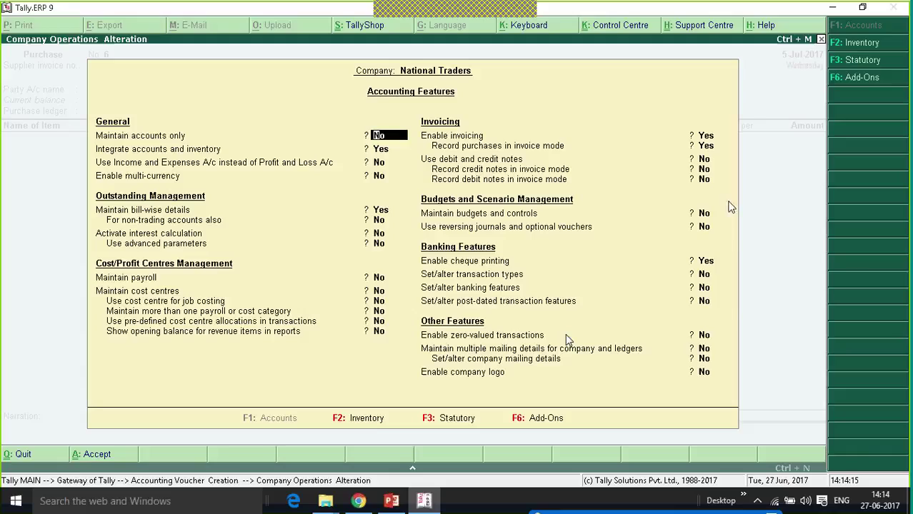
left_click(703, 166)
type("y")
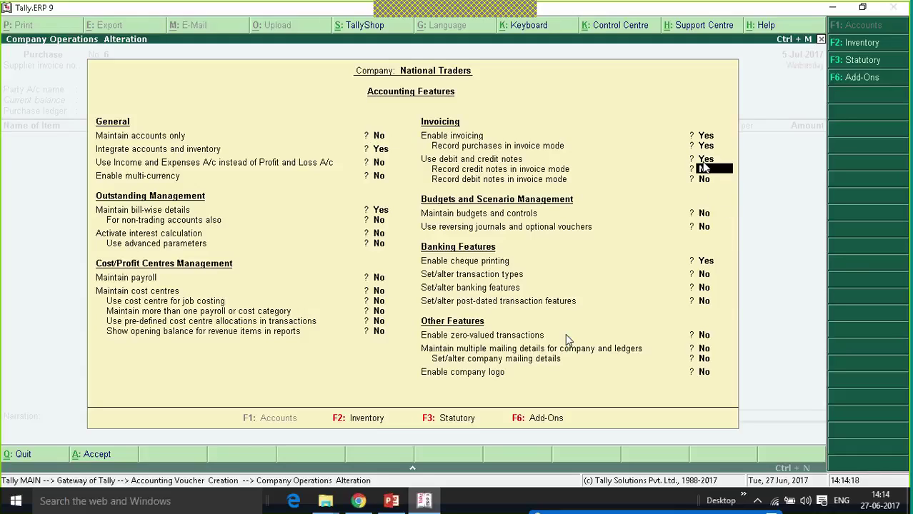
type("yy")
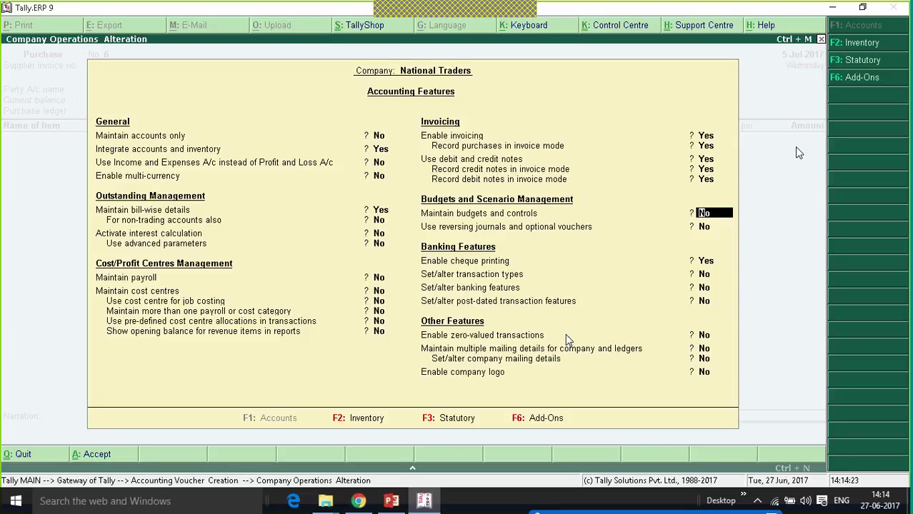
key("ctrl+a")
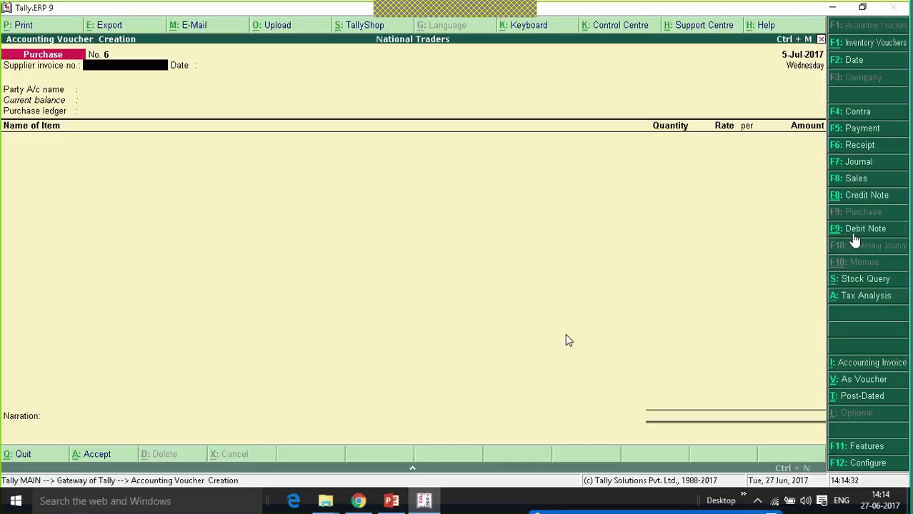
Switch to a Debit Note referencing original invoice 1 dated 1-Jul-2017.
left_click(854, 235)
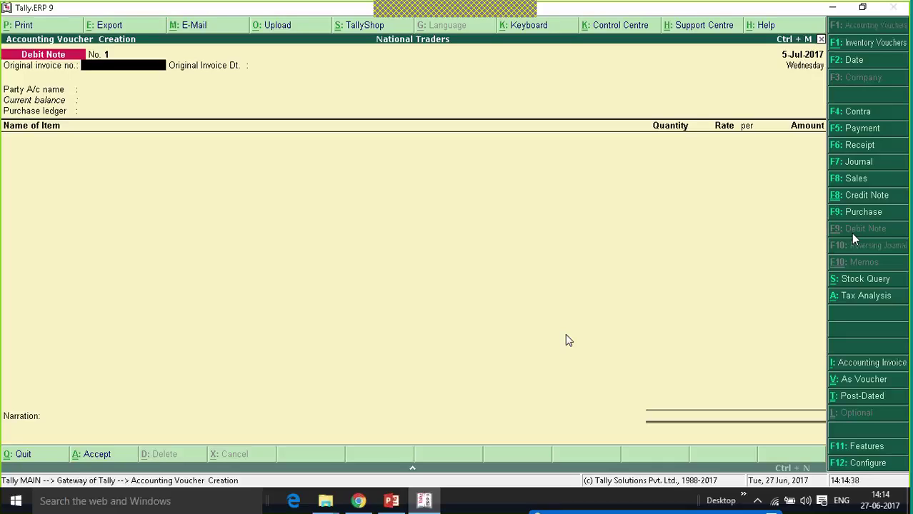
type("1")
key("Return")
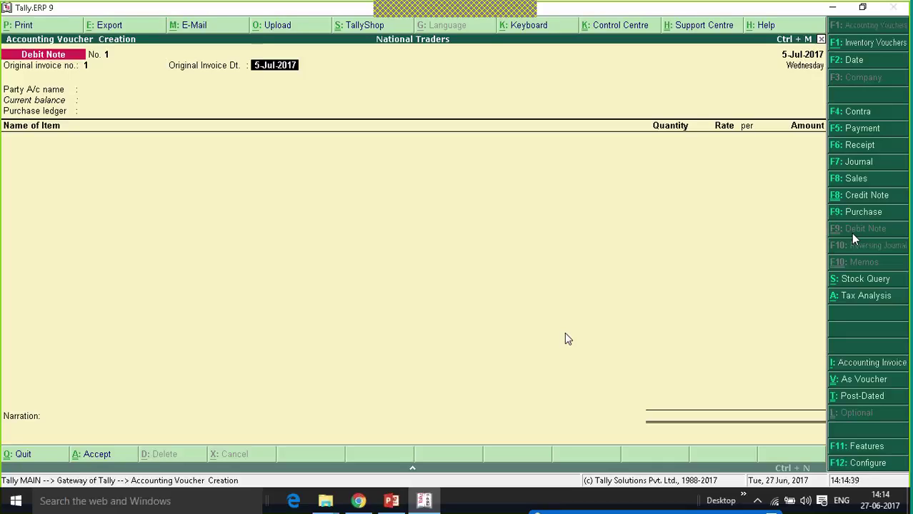
type("1.7.17")
key("Return")
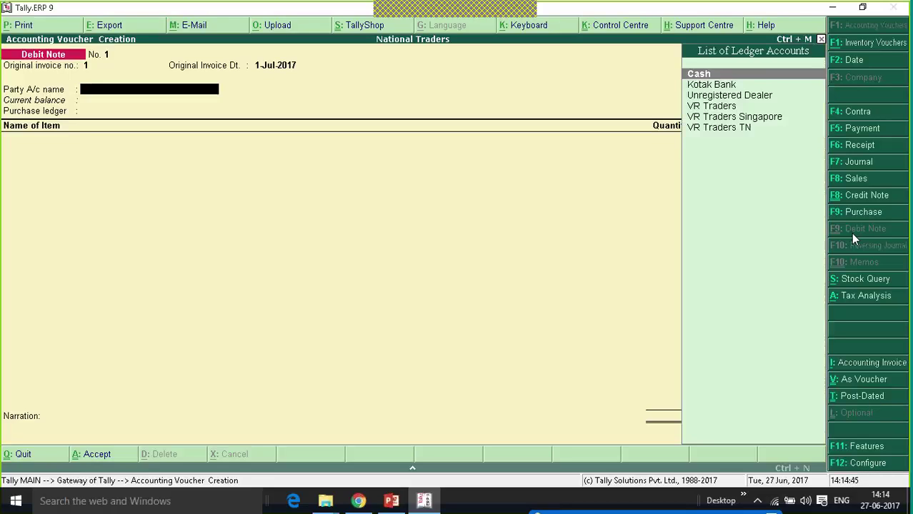
Select VR Traders as party and Purchases as the purchase ledger.
key("Down")
key("Down")
key("Down")
key("Down")
key("Down")
key("Up")
key("Up")
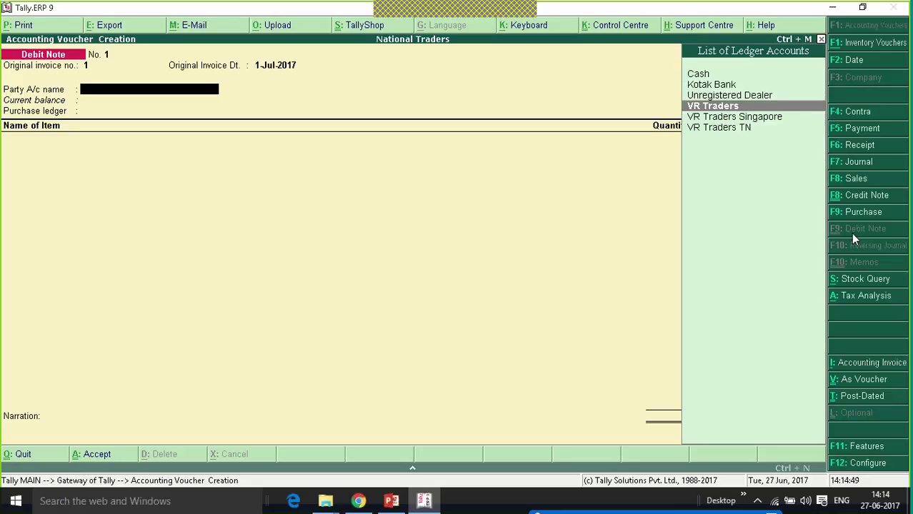
key("Return")
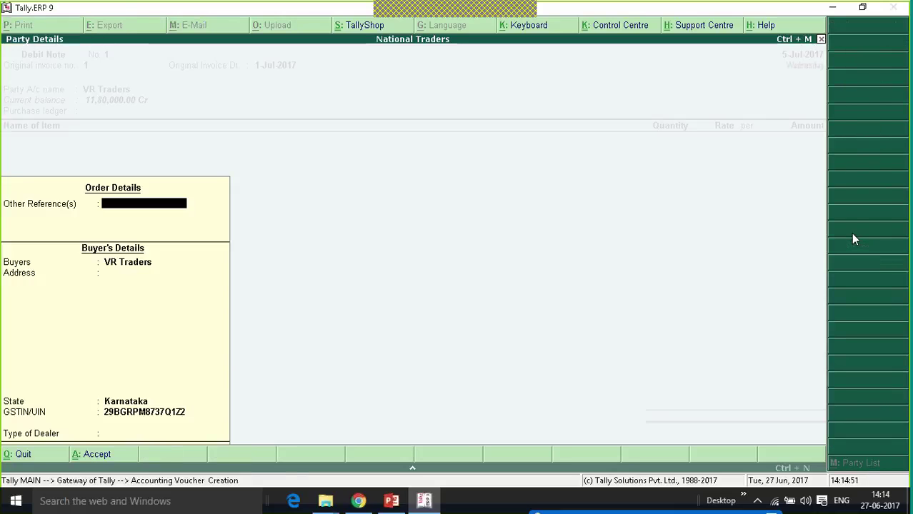
key("ctrl+a")
key("Return")
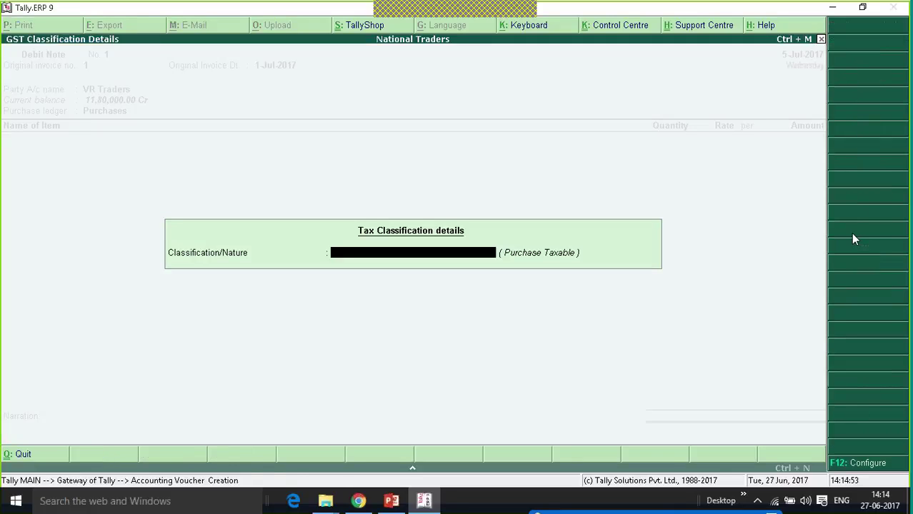
key("Return")
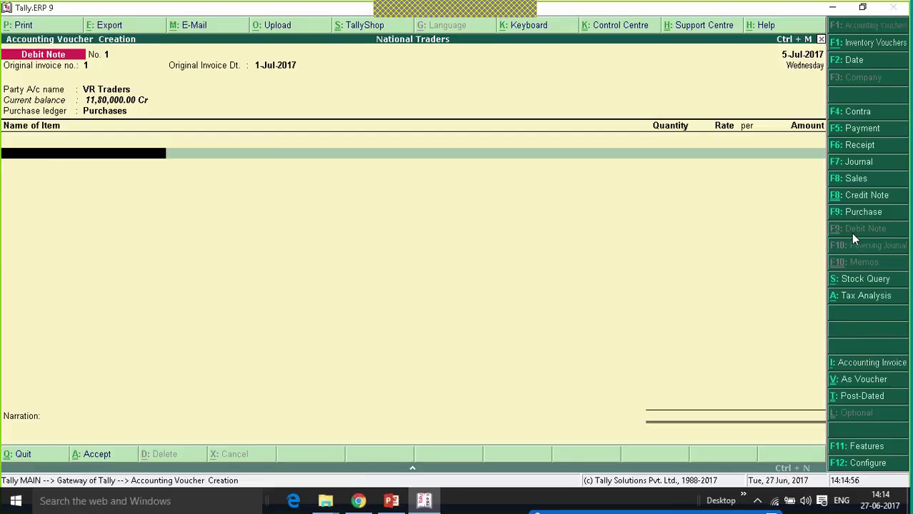
Add 10 Mobile Phones at a rate of 10,000.00.
key("Down")
key("Return")
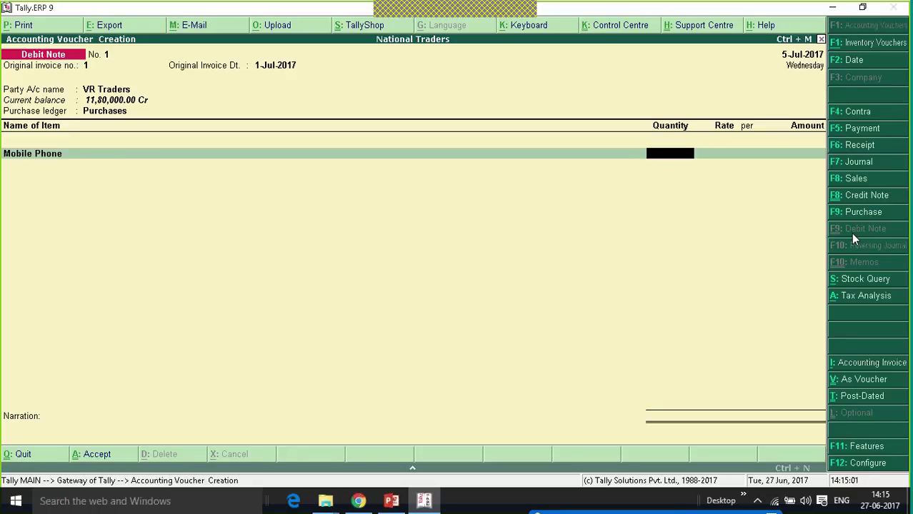
type("10")
key("Return")
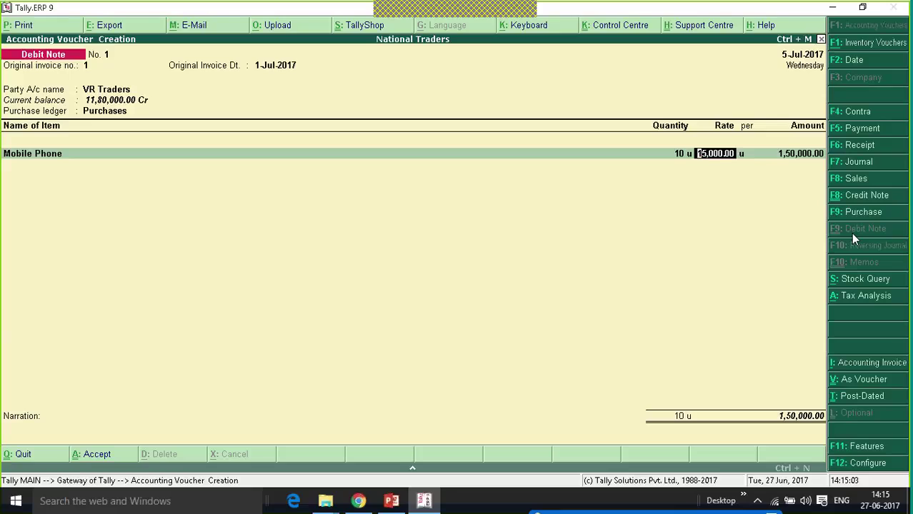
type("10000")
key("Return")
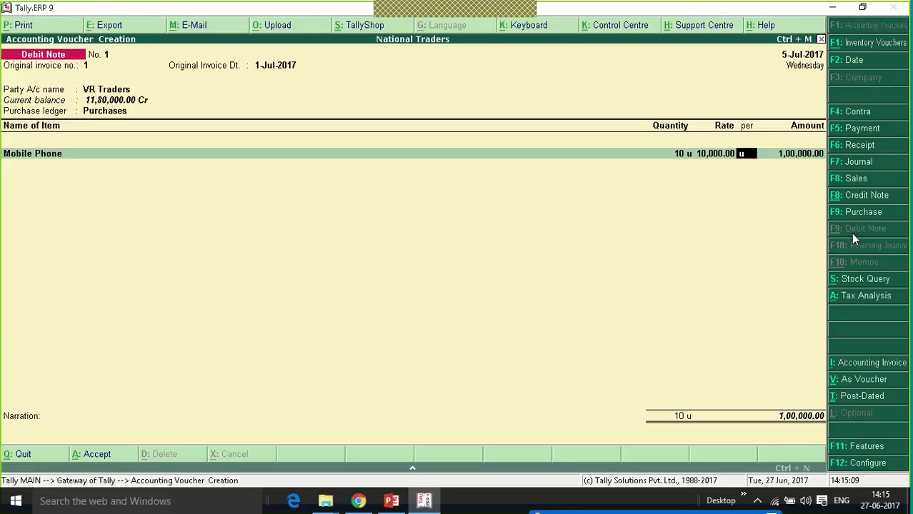
key("Return")
key("Return")
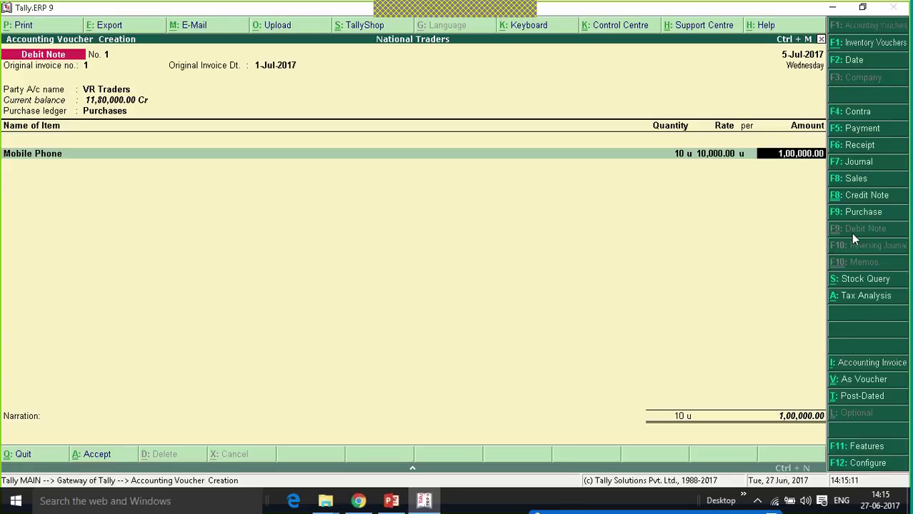
Add Central Tax and State Tax lines of 9,000.00 each.
key("Return")
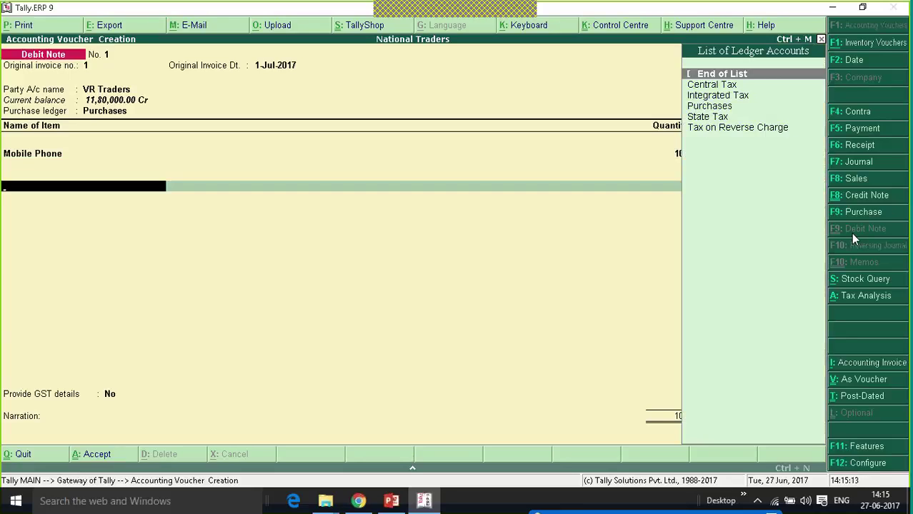
key("Down")
key("Return")
key("Return")
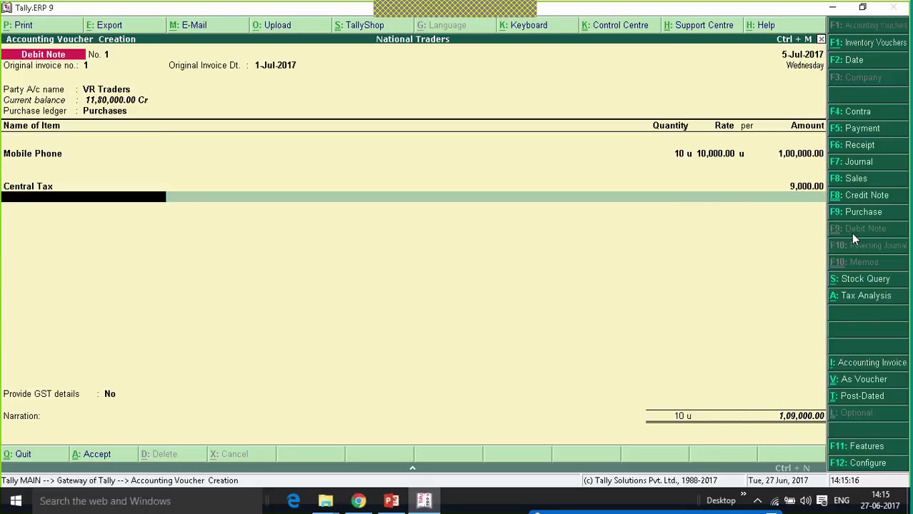
key("Down")
key("Down")
key("Down")
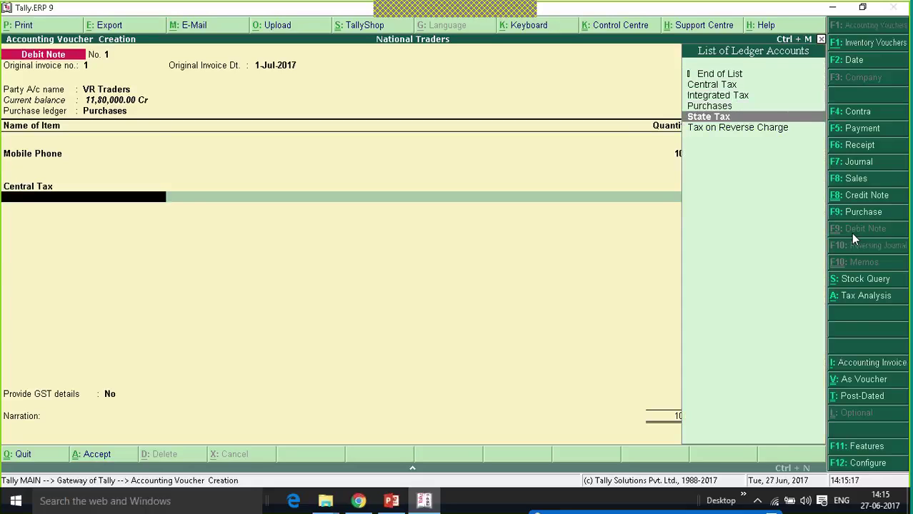
key("Return")
key("Return")
key("Return")
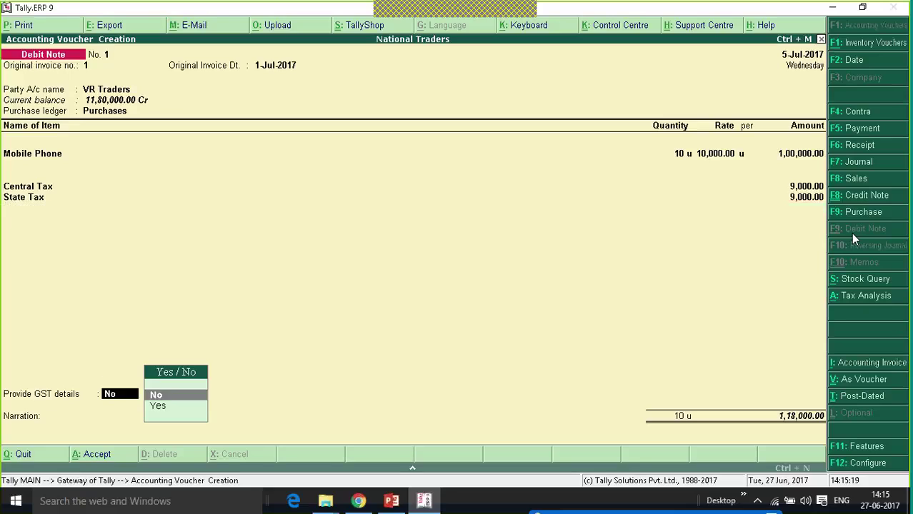
key("Return")
key("Return")
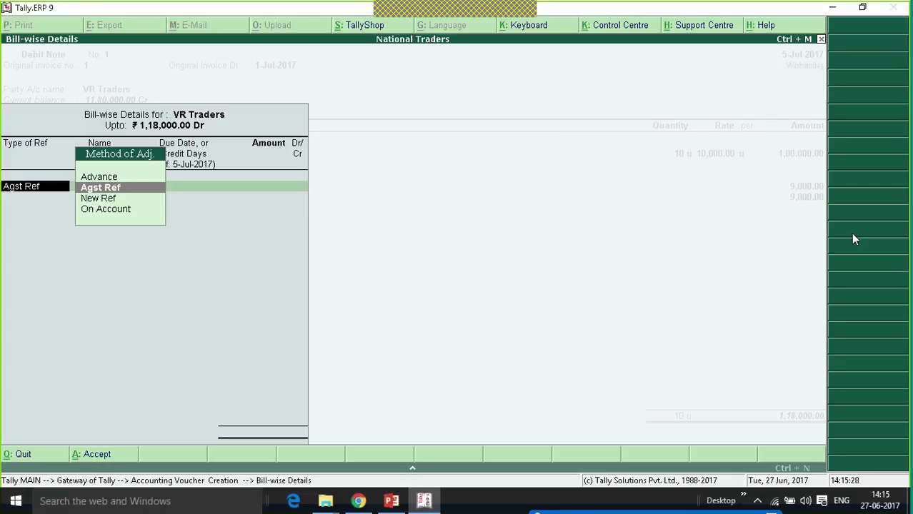
Adjust the debit note against VR Traders' pending bill 1.
key("Return")
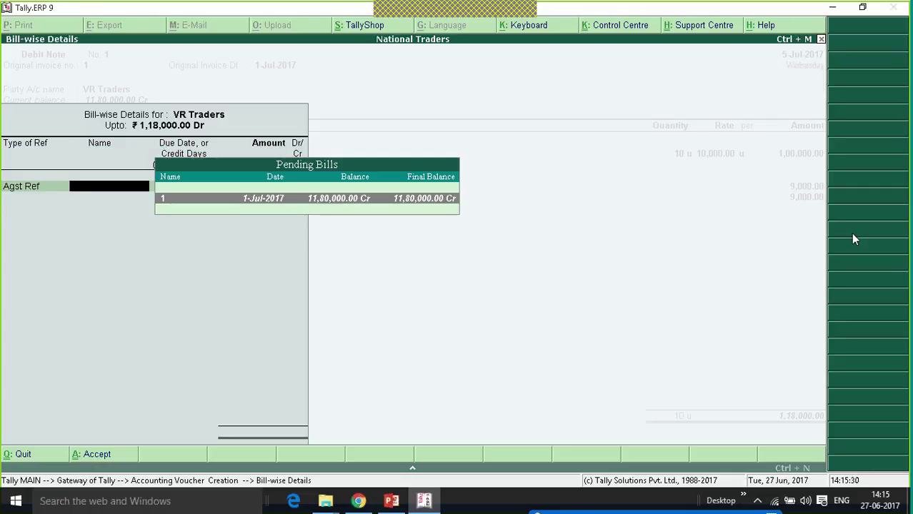
key("Return")
key("Return")
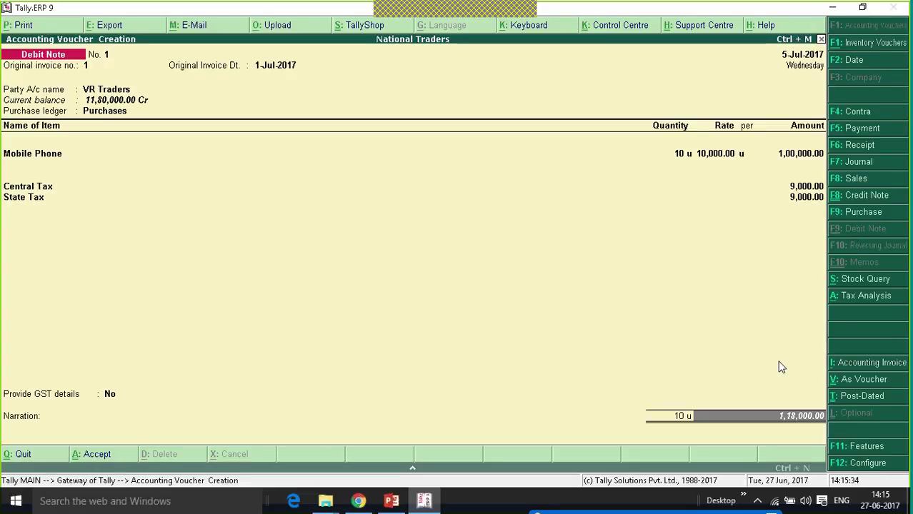
key("Return")
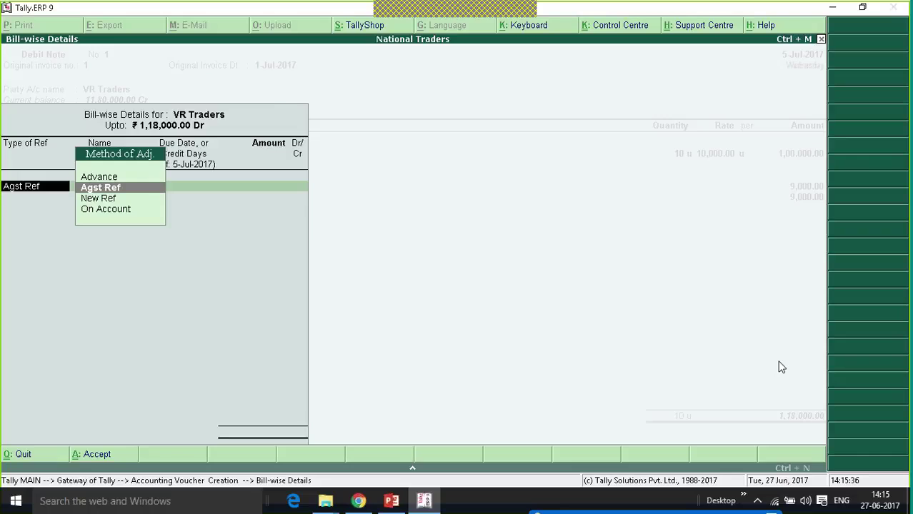
key("Escape")
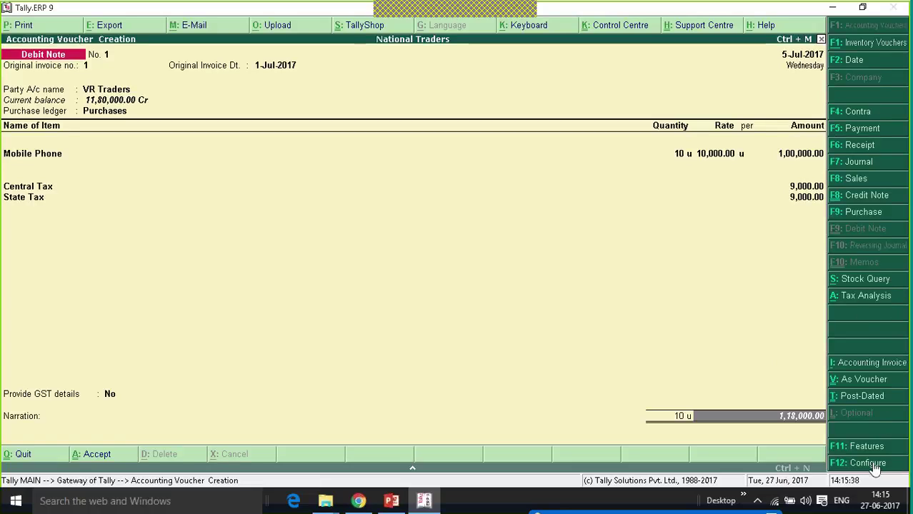
Check the debit note's F12: Configure options for bill allocation and GST details.
left_click(862, 465)
key("F12")
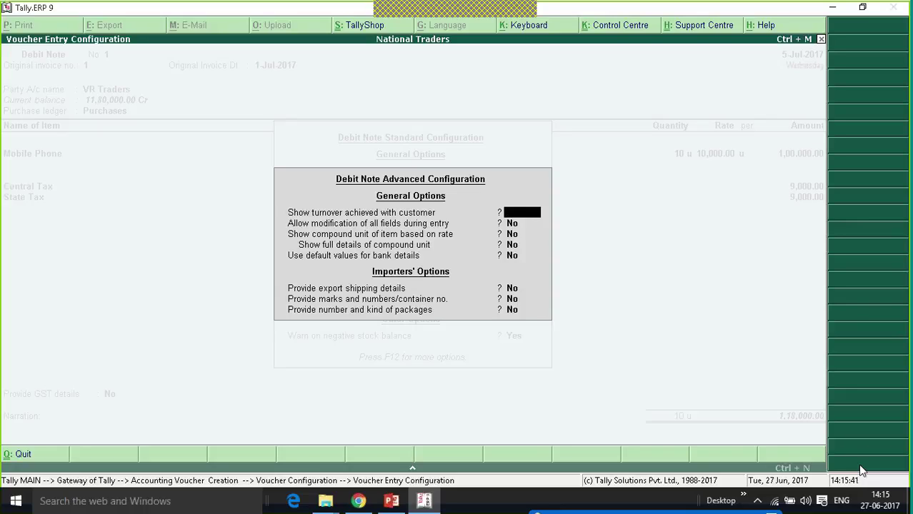
key("Escape")
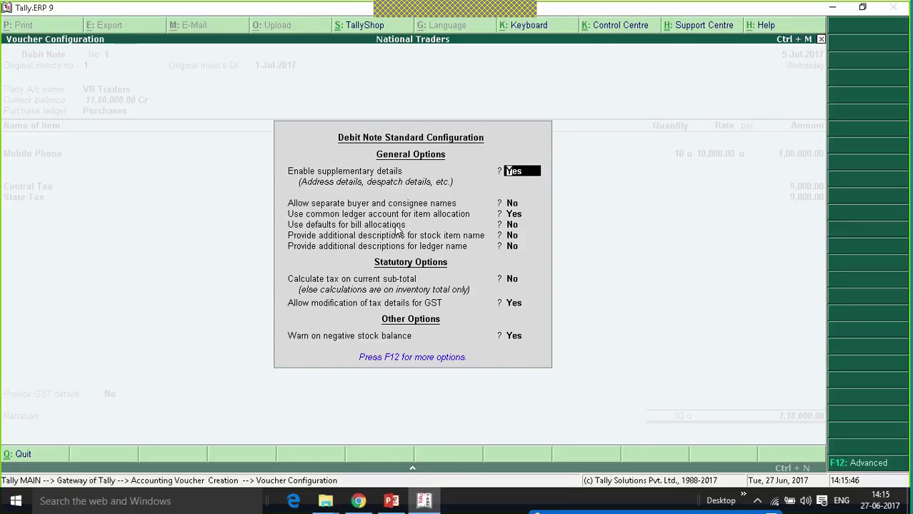
left_click(512, 225)
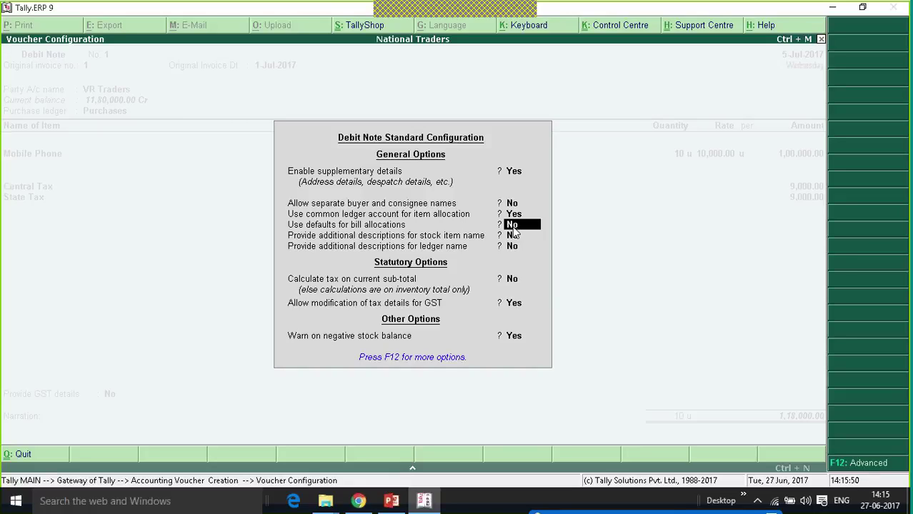
key("Return")
key("Return")
key("Return")
key("Return")
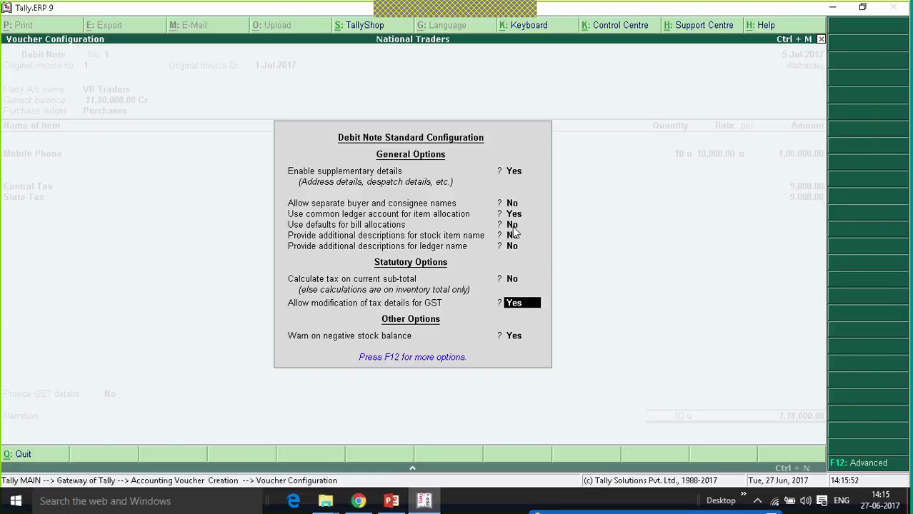
key("Return")
key("Return")
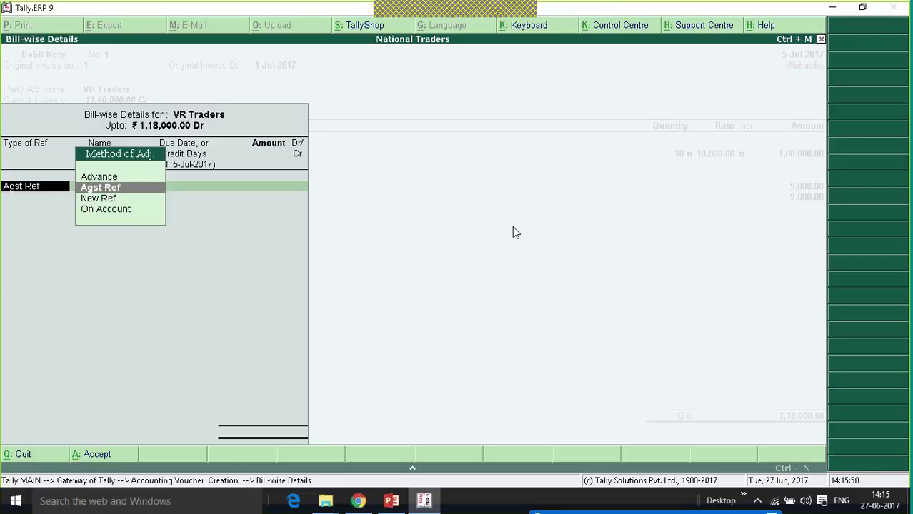
Allocate the full 1,18,000.00 against bill 1 and save Debit Note No. 1.
key("Return")
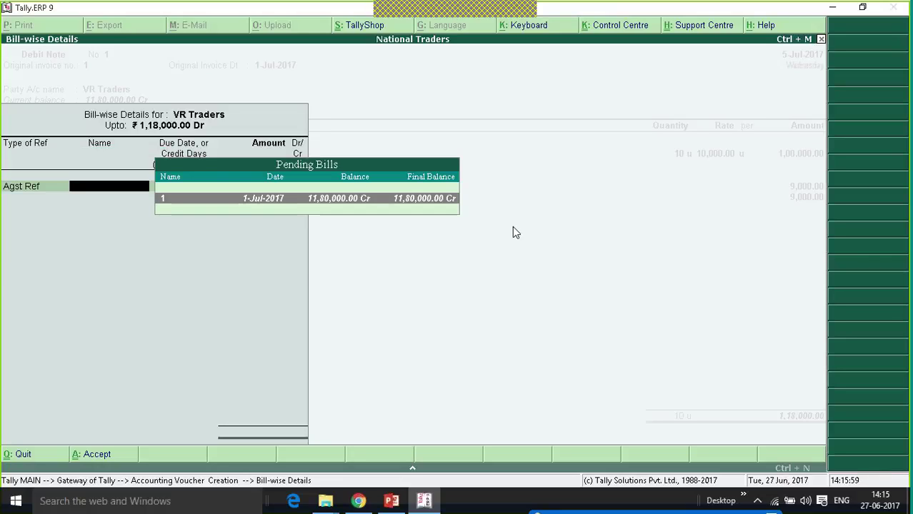
left_click(404, 202)
key("Return")
key("Return")
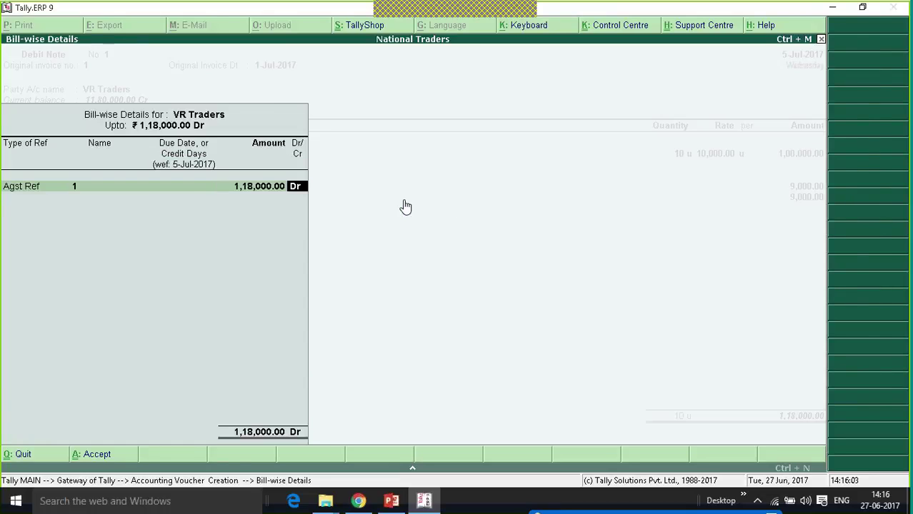
key("Return")
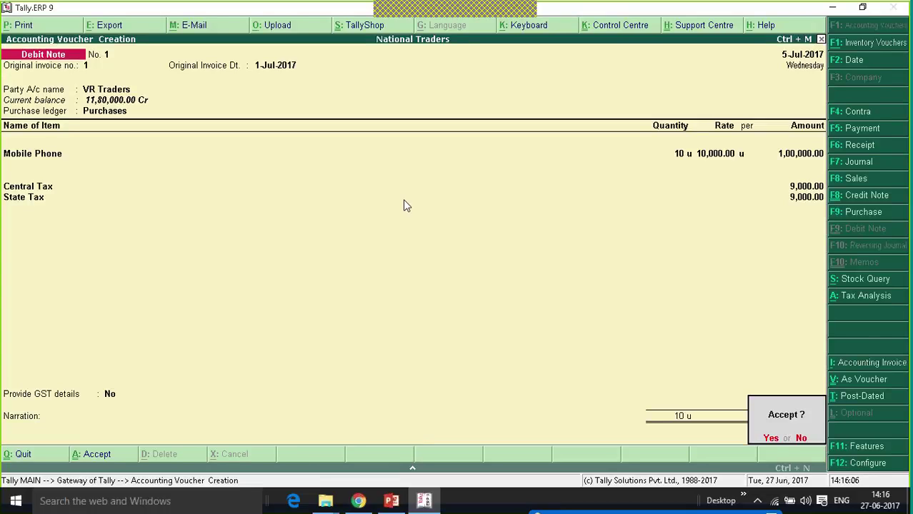
key("Return")
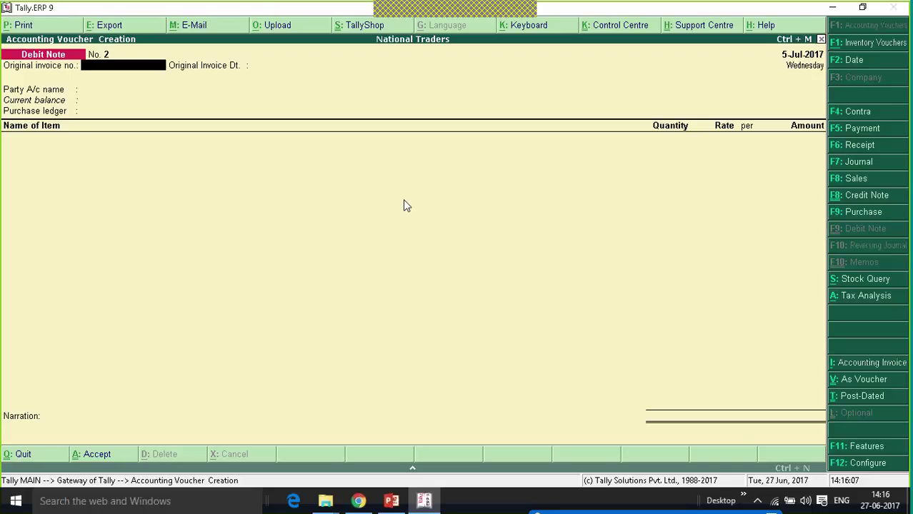
key("Escape")
key("Escape")
Reopen GSTR-2 and check the Credit/Debit Notes row showing 1,00,000.00 taxable value.
key("n")
key("Up")
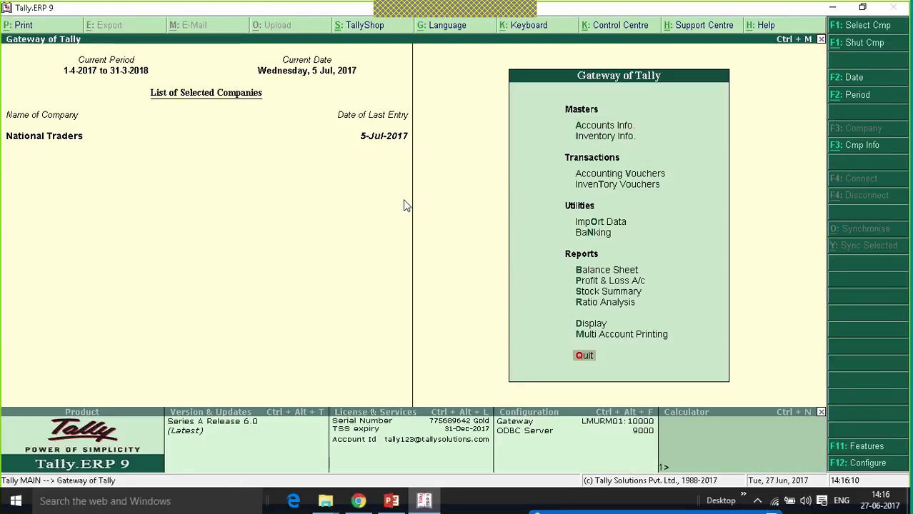
key("Up")
key("Up")
key("Return")
key("Up")
key("Up")
key("Up")
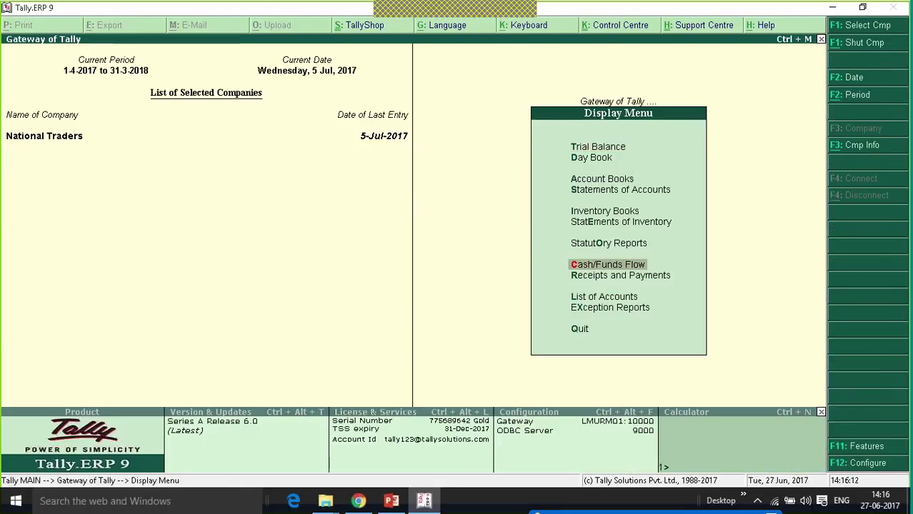
key("Up")
key("Return")
key("Return")
key("Down")
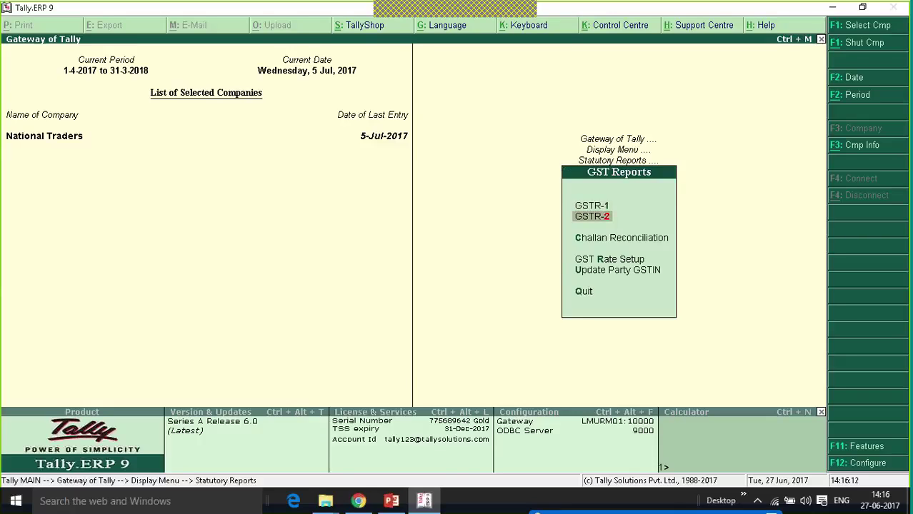
key("Return")
key("Down")
key("Down")
key("Down")
key("Down")
key("Down")
key("Down")
key("Down")
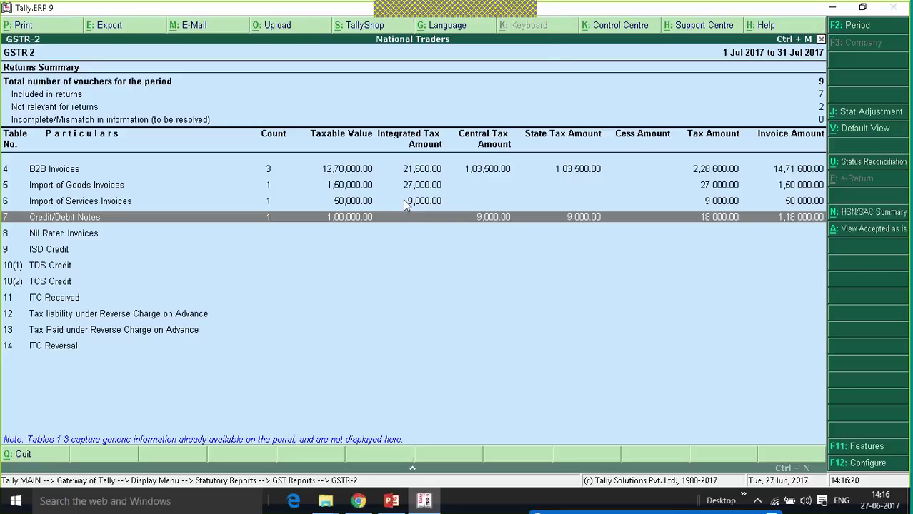
key("Down")
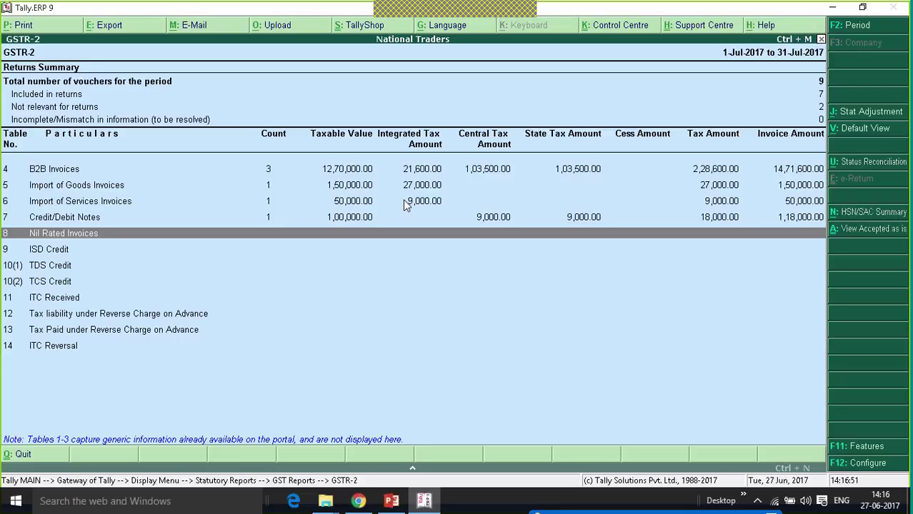
Close the report and start a Purchase voucher dated 6-Jul-2017.
key("Escape")
key("Escape")
key("Escape")
key("Escape")
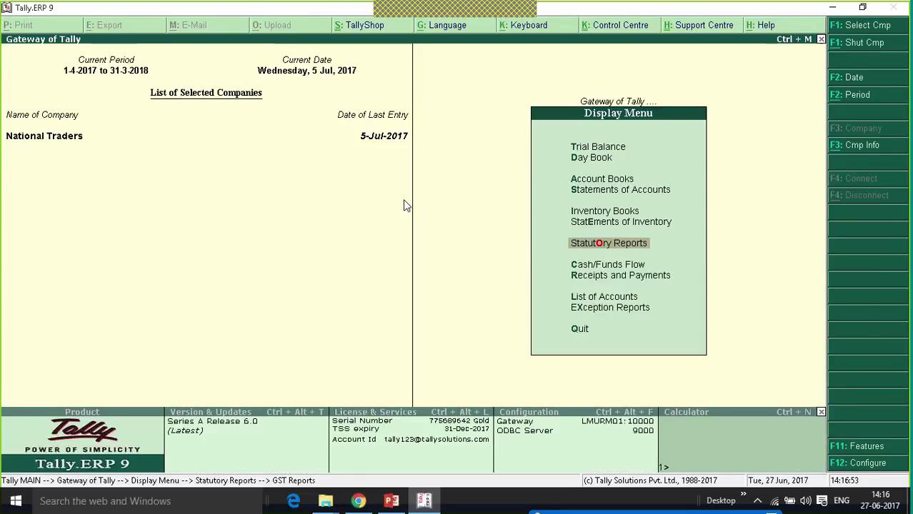
key("n")
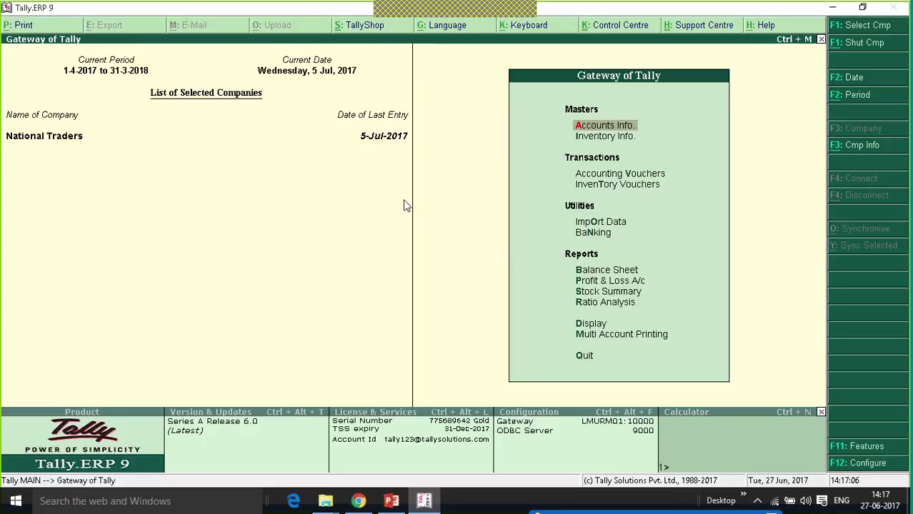
key("v")
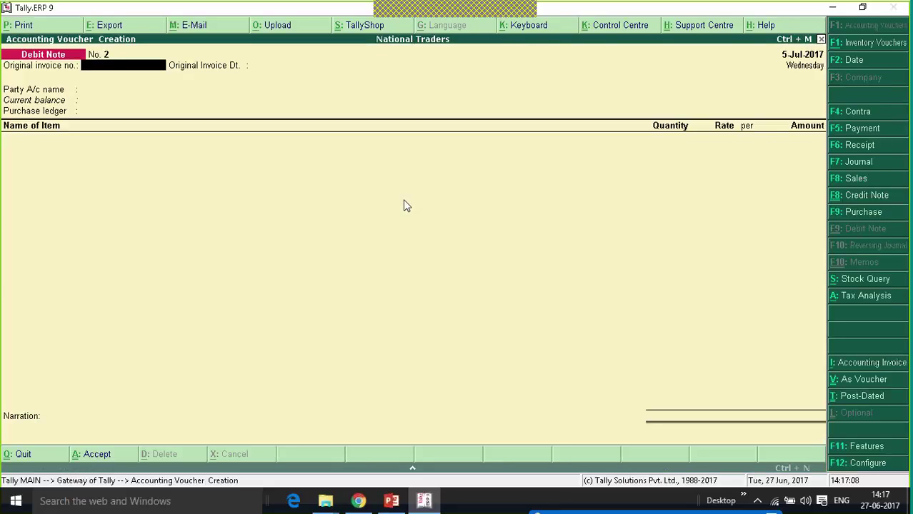
key("F9")
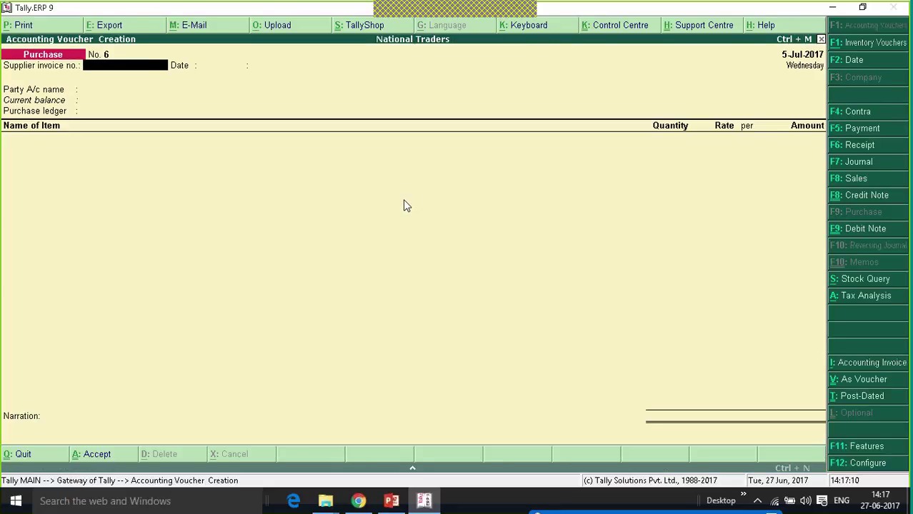
key("F2")
type("6-7-2017")
key("Return")
key("Return")
key("Return")
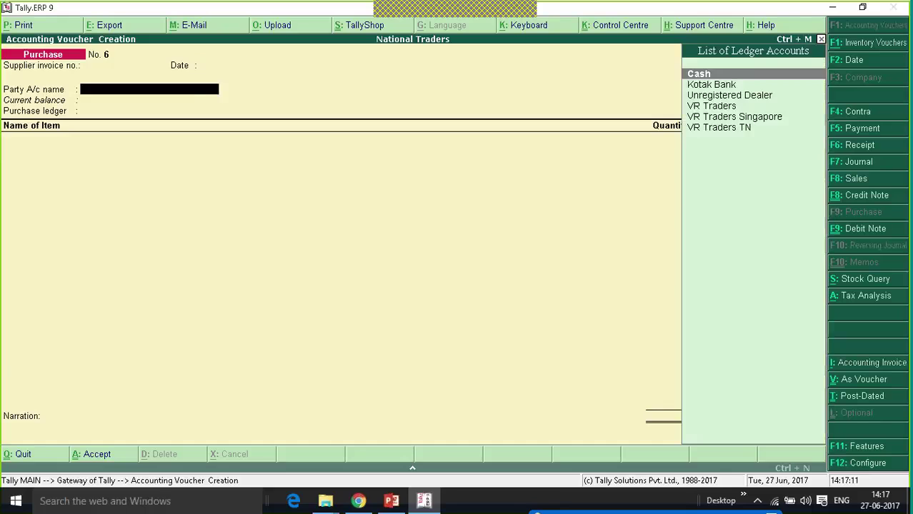
Select VR Traders as supplier and Purchases as the purchase ledger.
key("Down")
key("Down")
key("Down")
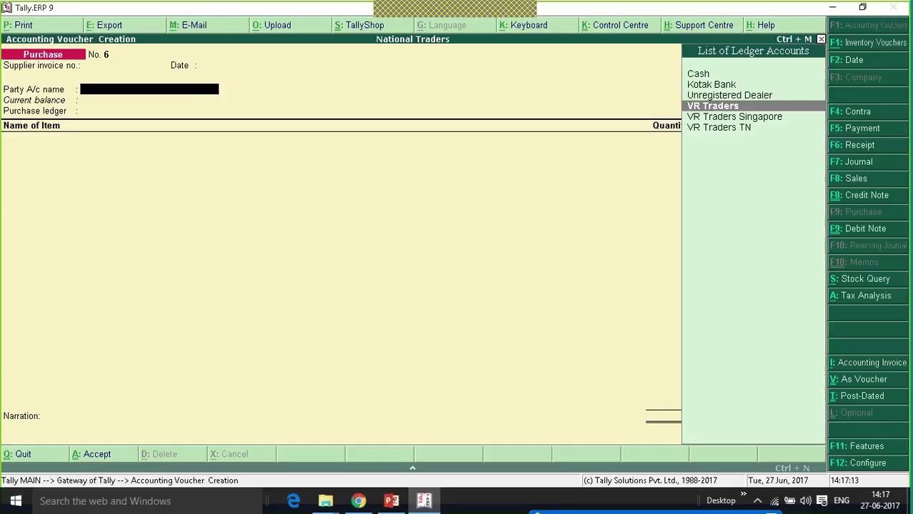
key("Return")
key("Return")
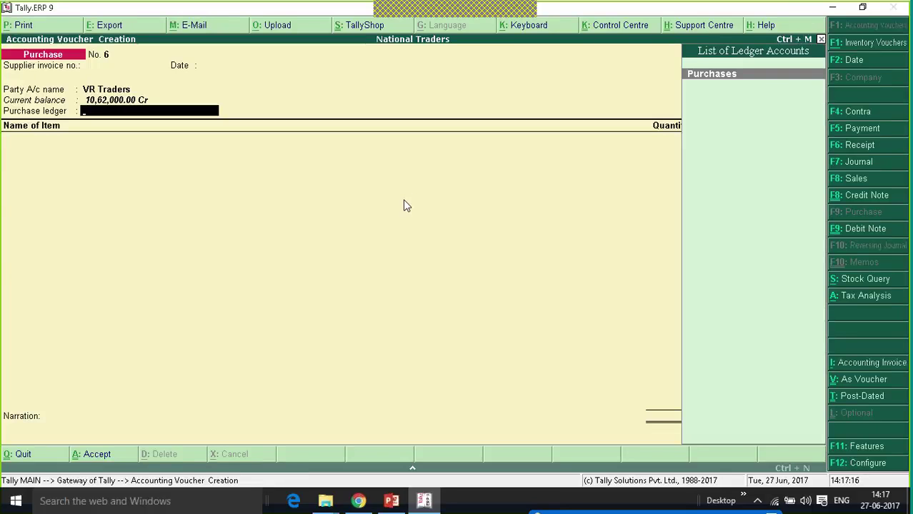
key("Return")
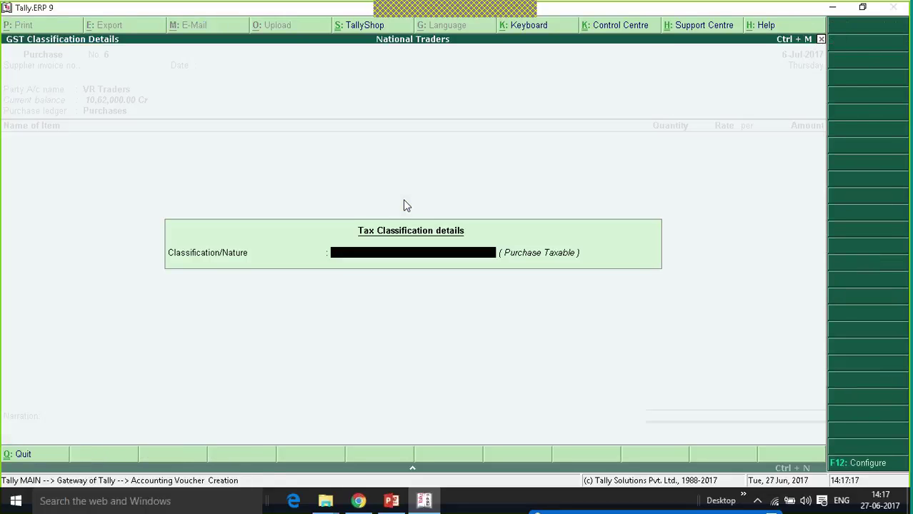
key("Return")
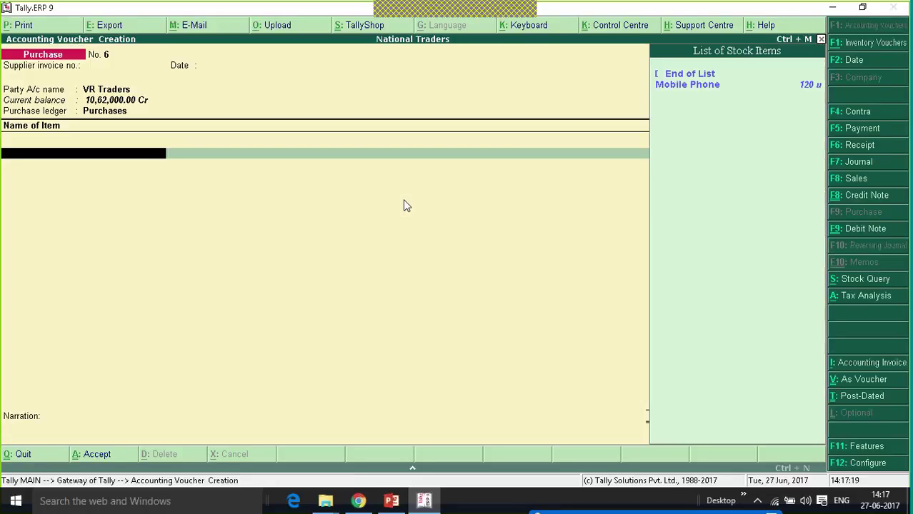
Create stock item Exempted Goods in unit u with Exempt GST taxability.
key("alt+c")
type("Ex")
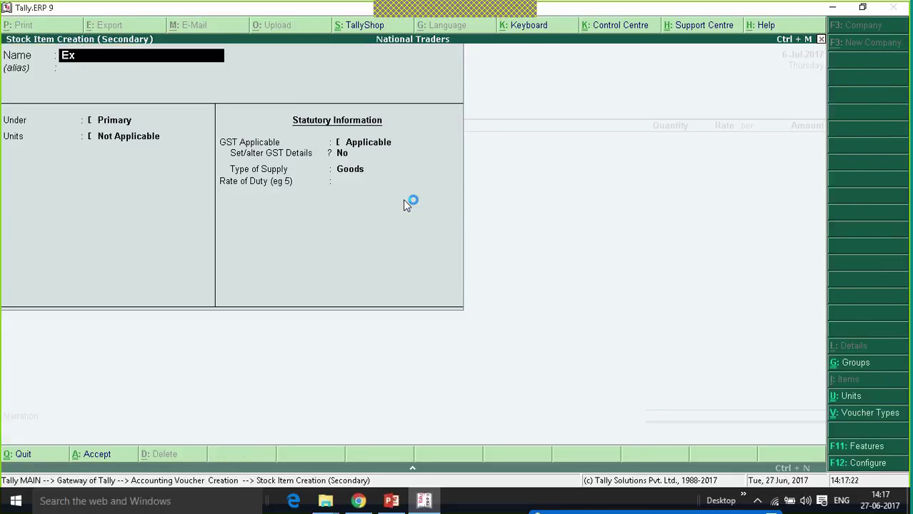
type("empted Goods")
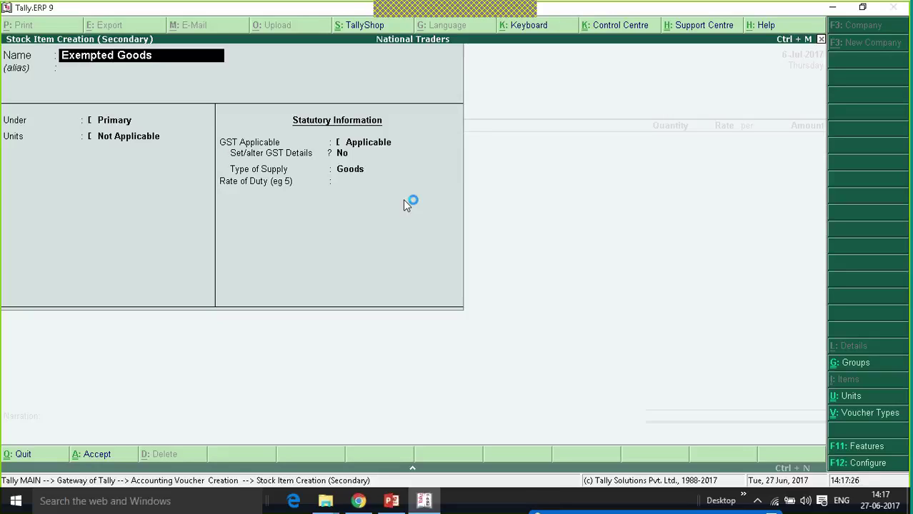
key("Return")
key("Return")
key("Down")
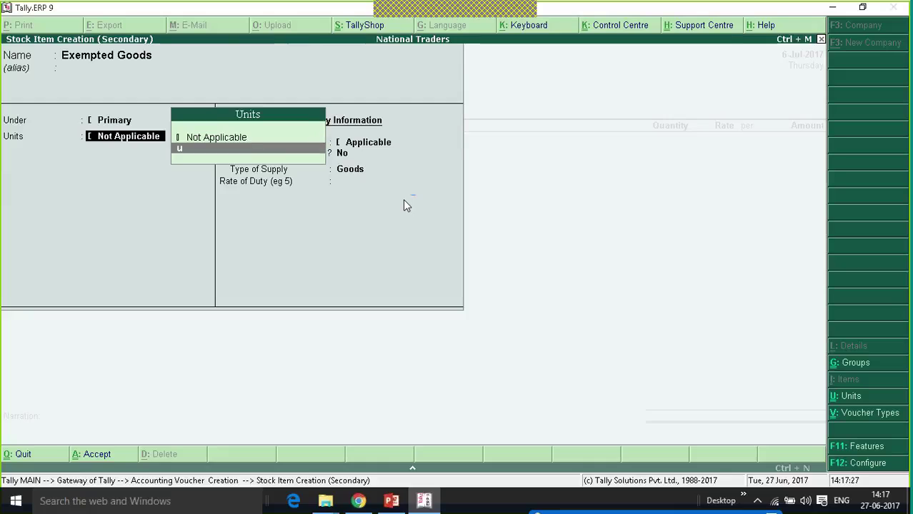
key("Return")
key("Return")
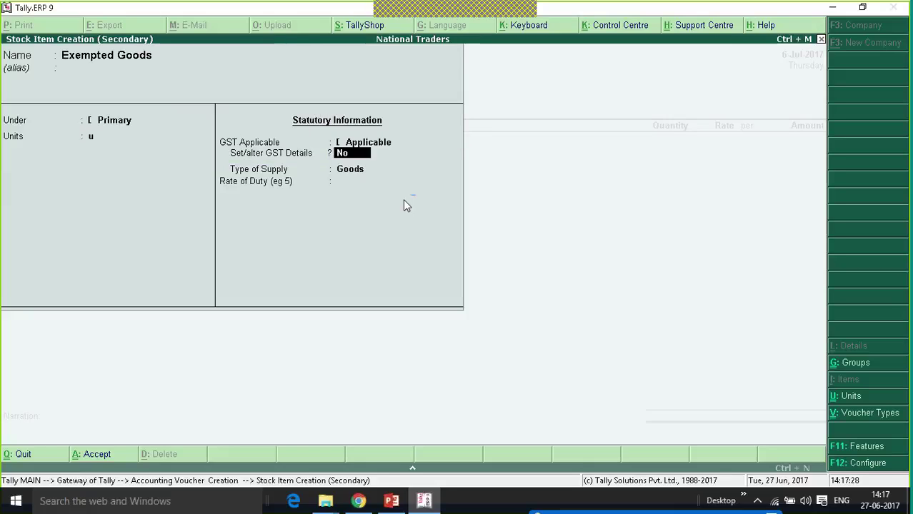
key("y")
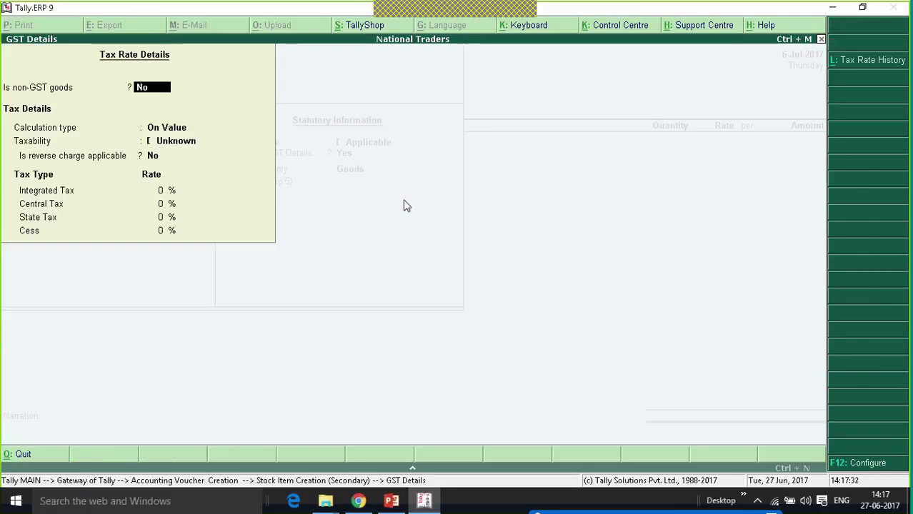
key("Return")
key("Return")
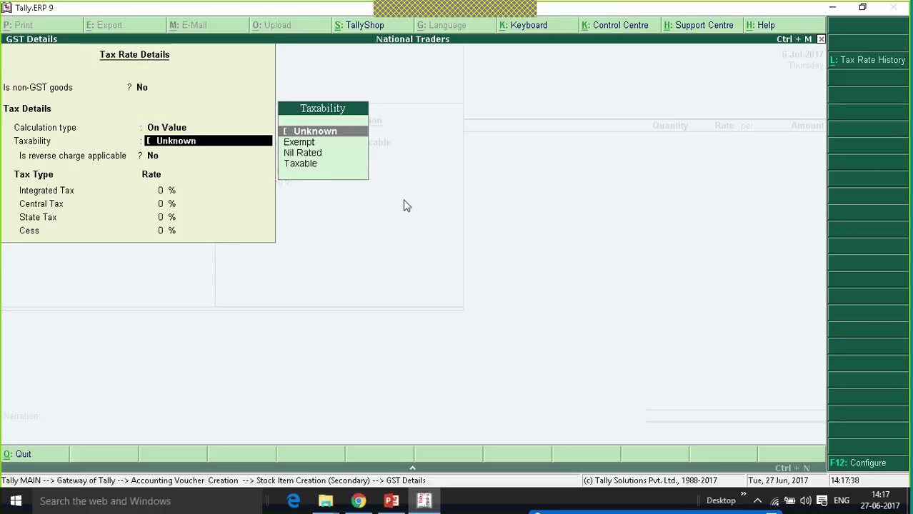
key("Down")
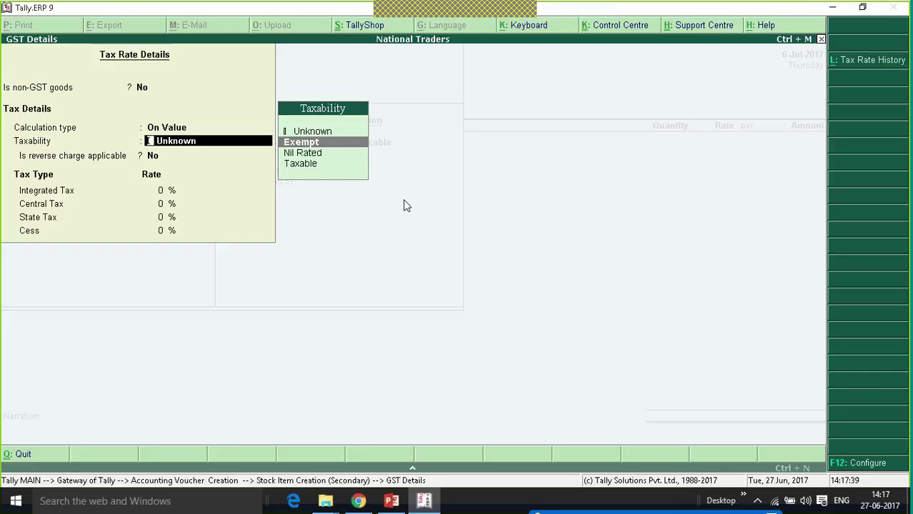
key("Return")
key("Return")
type("0")
key("Return")
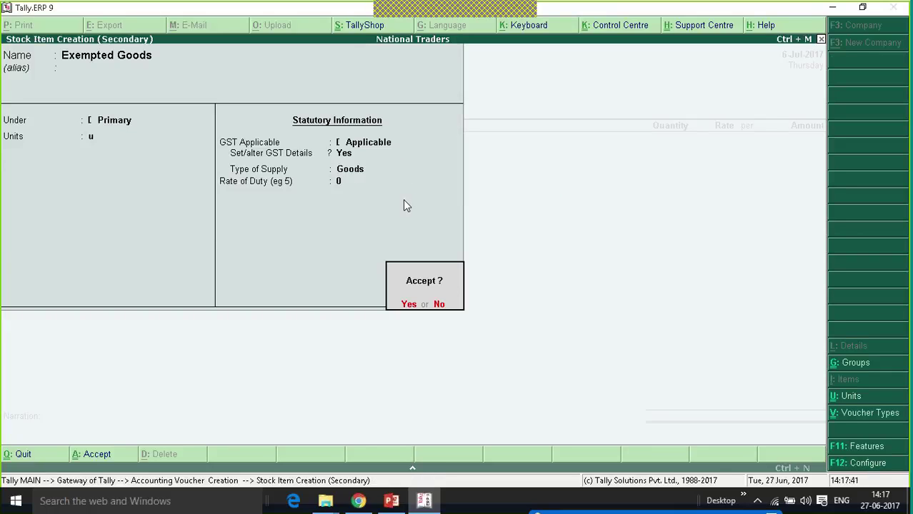
Enter 10 units of Exempted Goods at 1,000.00 each.
key("Return")
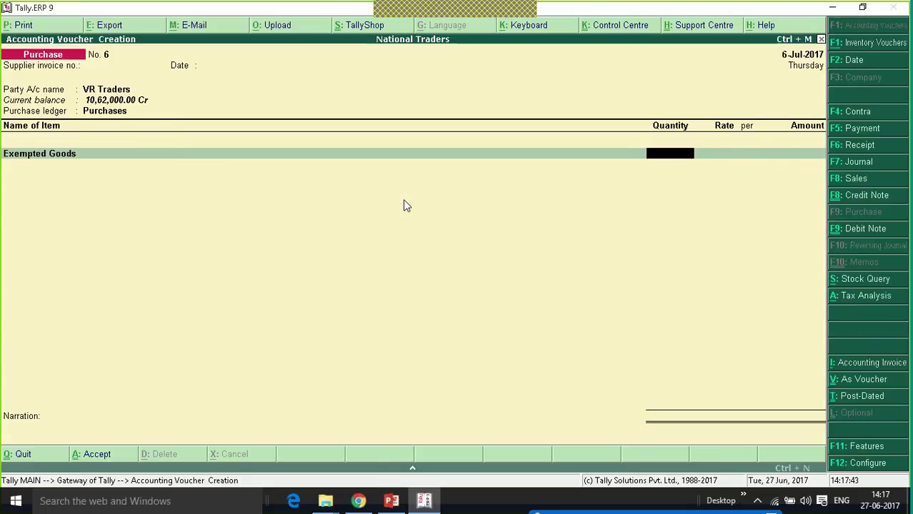
type("10")
key("Return")
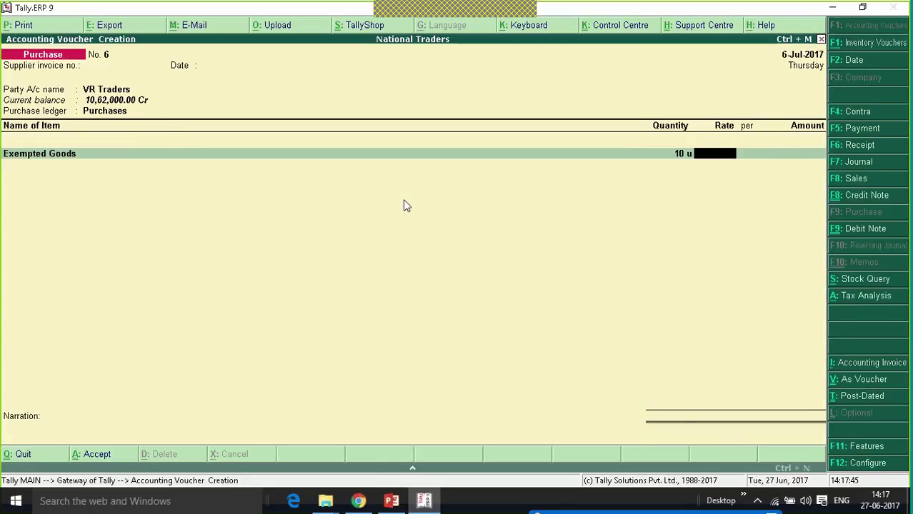
type("1000")
key("Return")
key("Return")
key("Return")
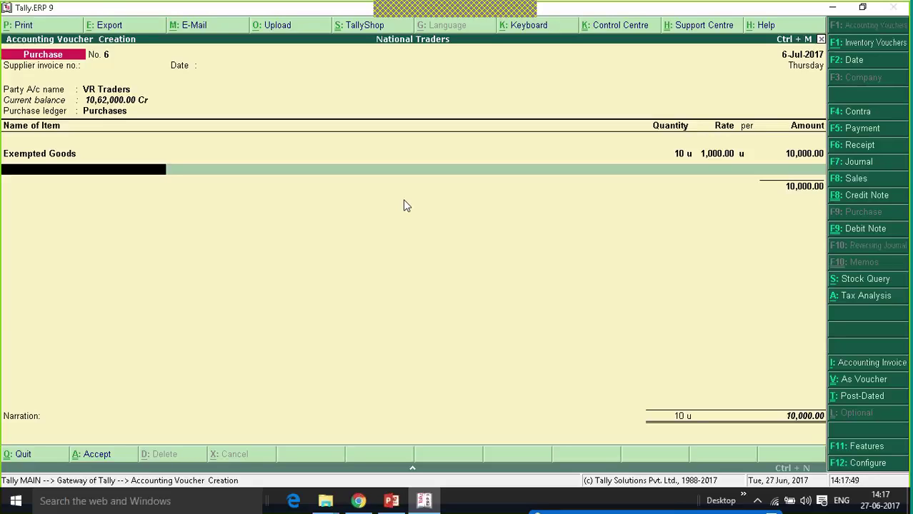
Create stock item Nil Rated Goods in unit u with Nil Rated taxability.
key("alt+c")
type("N")
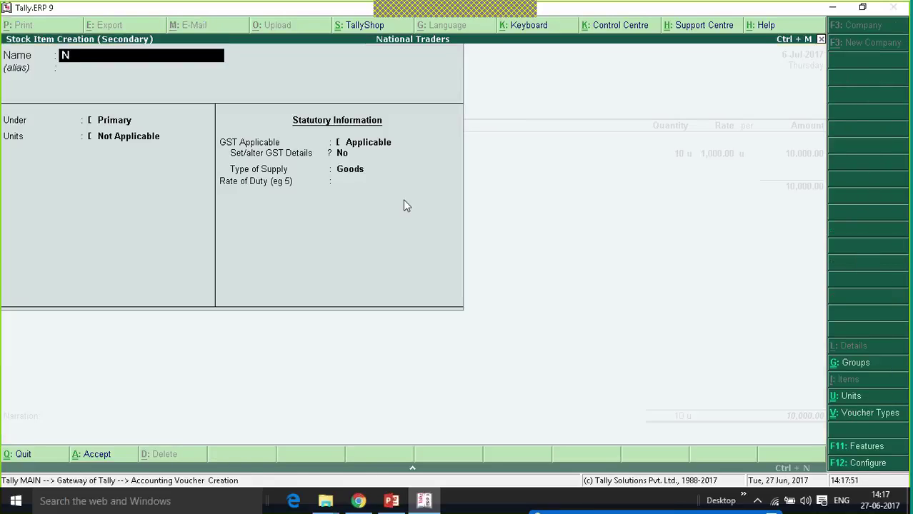
type("il Rated")
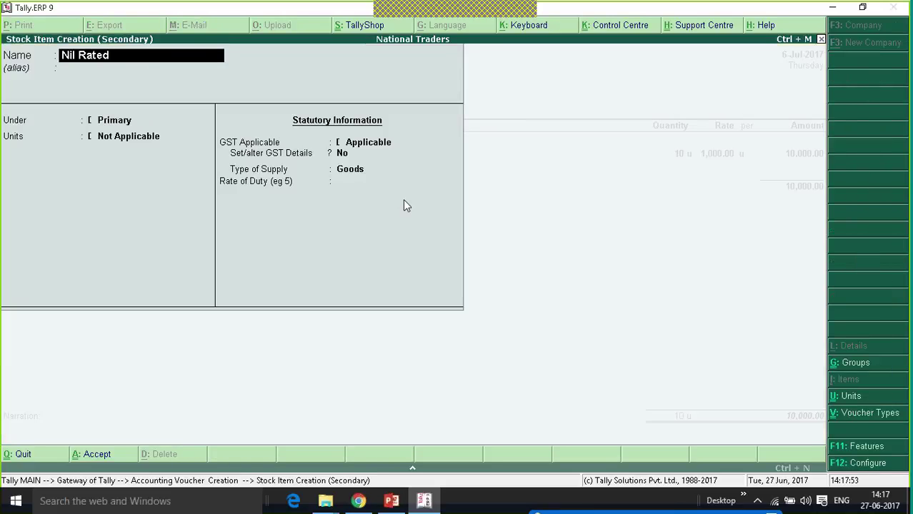
type(" Goods")
key("Return")
key("Return")
key("Return")
key("Down")
key("Return")
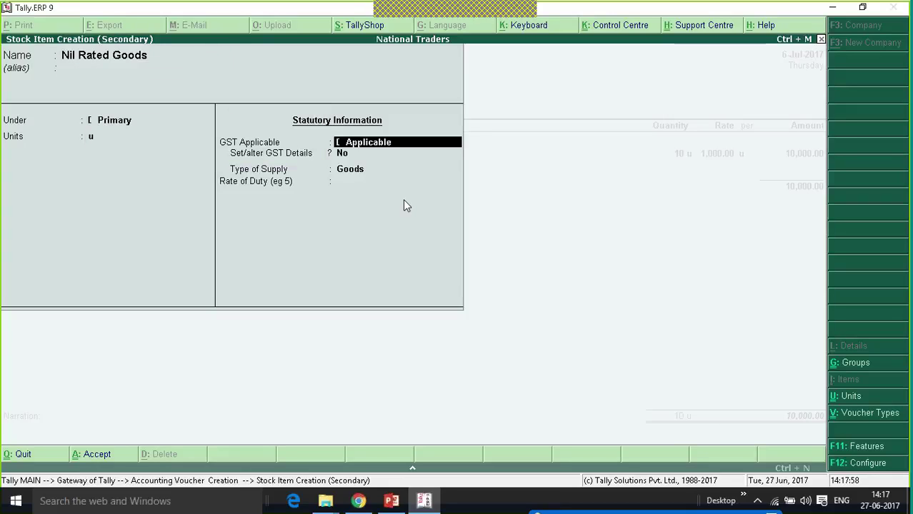
key("Return")
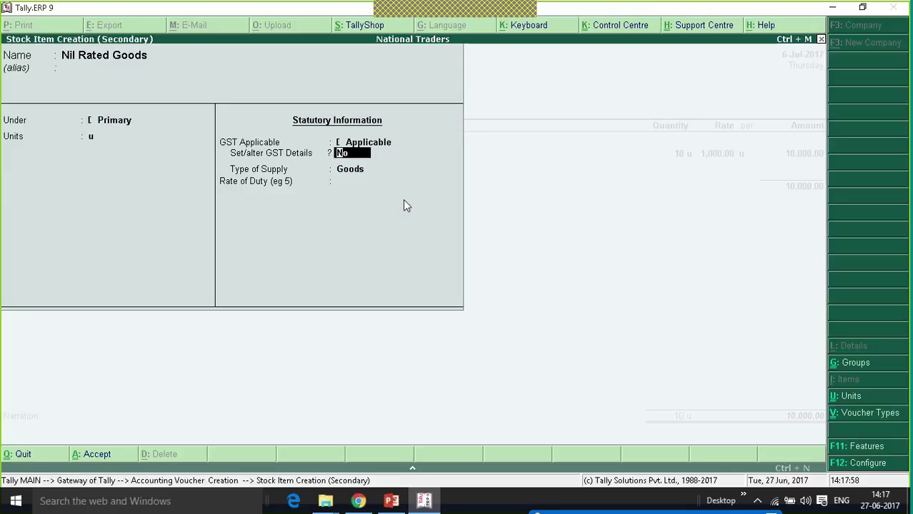
type("y")
key("Return")
key("Return")
key("Return")
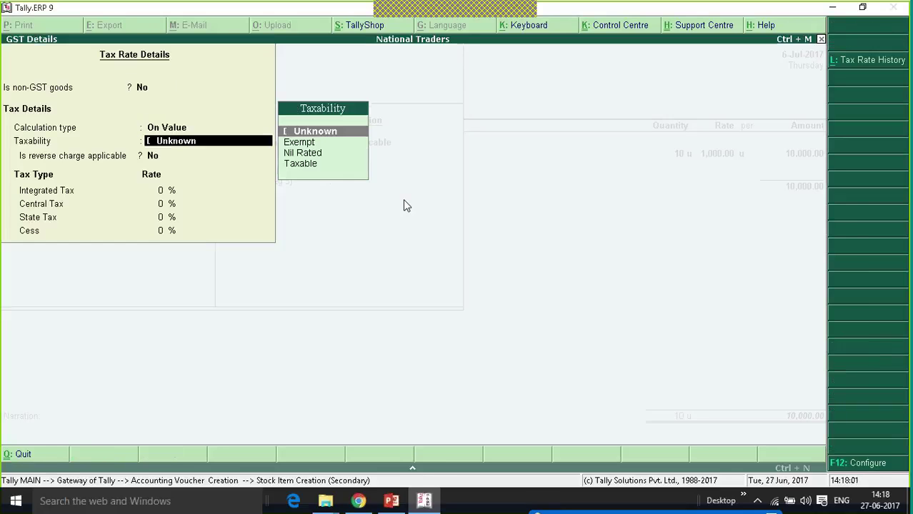
key("Down")
key("Down")
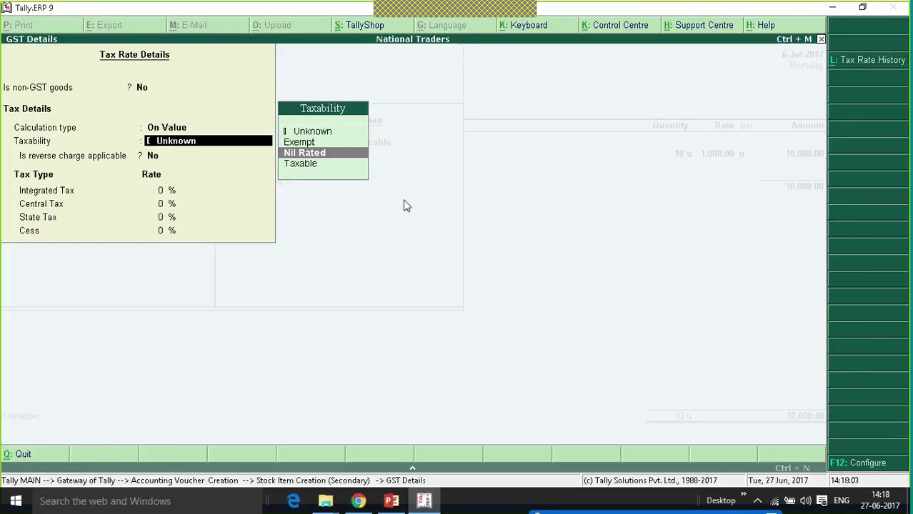
key("Return")
key("Return")
key("Return")
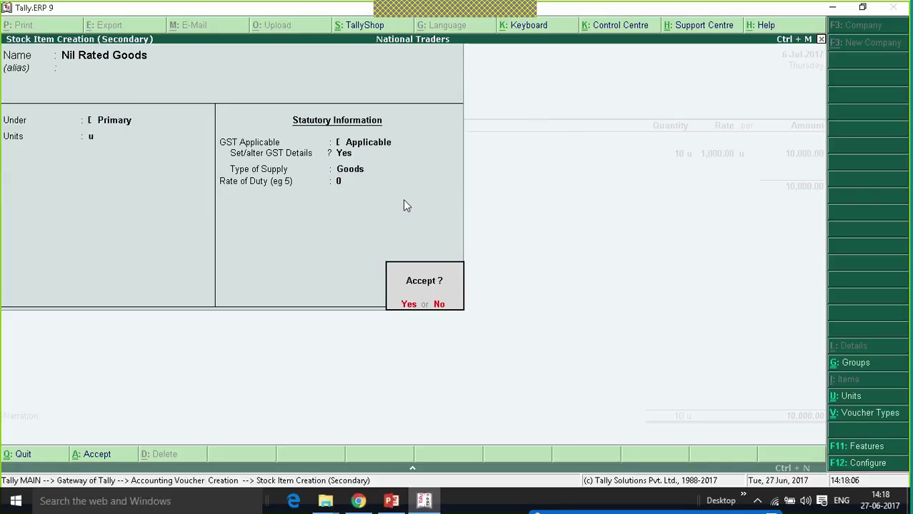
key("Return")
Enter 10 units of Nil Rated Goods at 1,500.00 each.
key("Return")
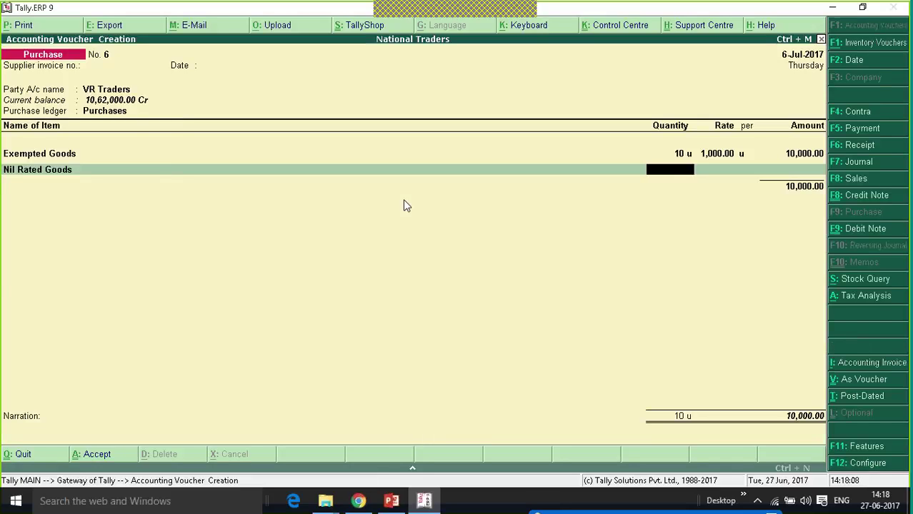
type("10 1500")
key("BackSpace")
key("BackSpace")
key("BackSpace")
key("BackSpace")
key("BackSpace")
key("Return")
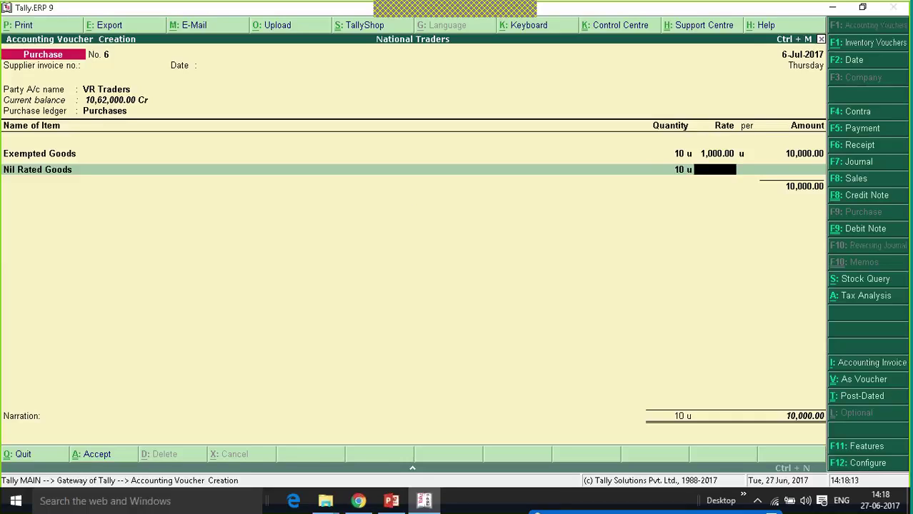
type("15000")
key("BackSpace")
key("Return")
key("Return")
key("Return")
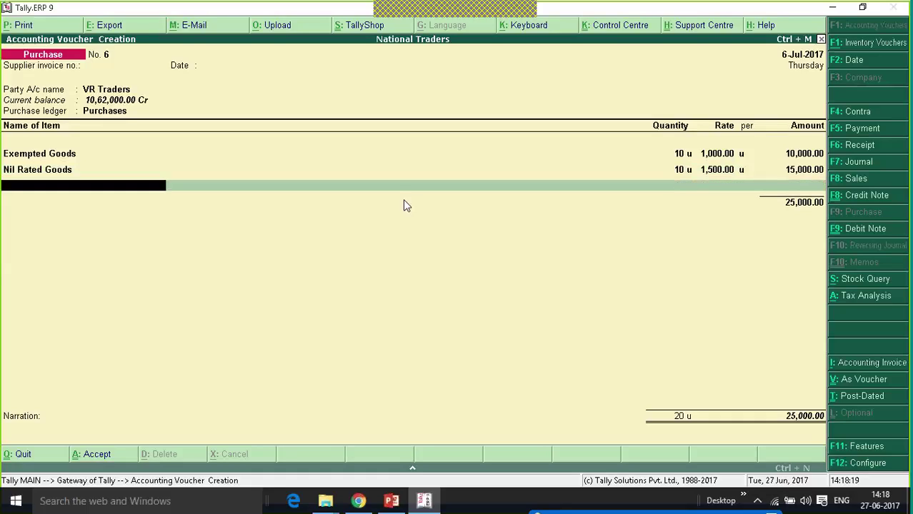
Create stock item Non GST Petrol with a new unit ltr (Litres).
key("alt+c")
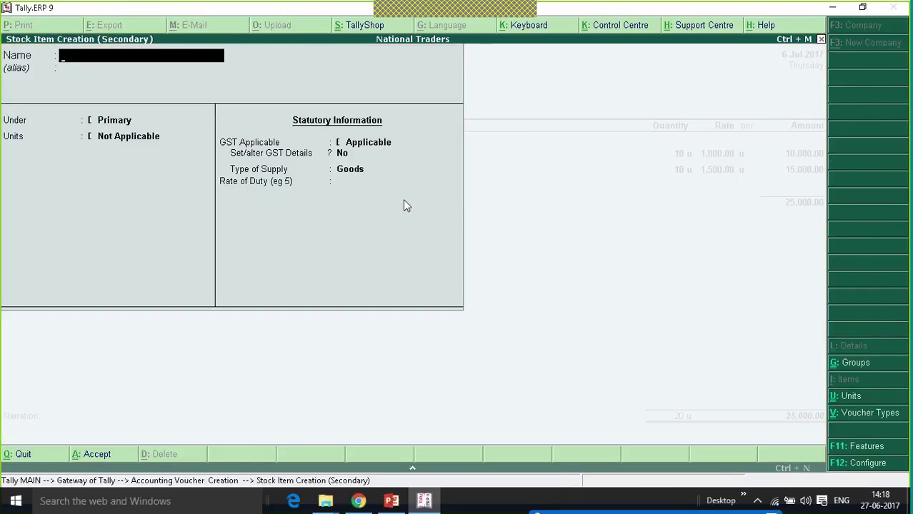
type("Non GST")
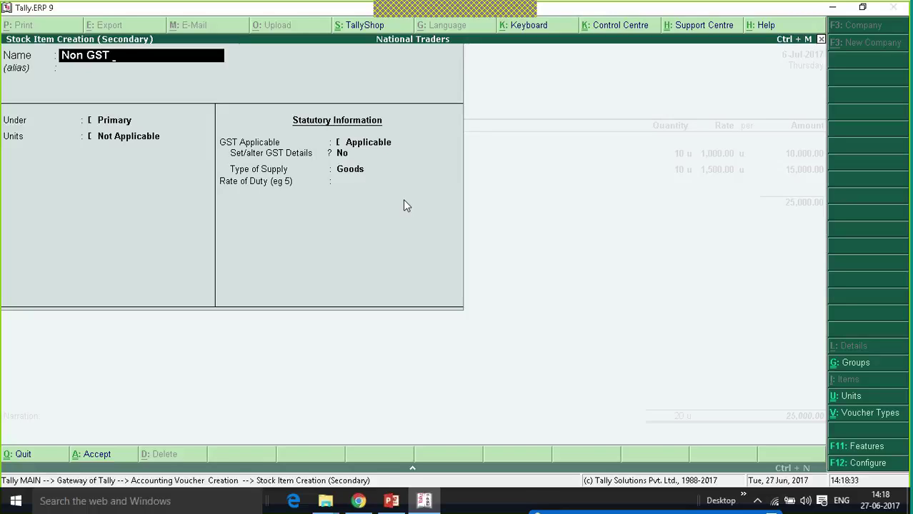
type("Petrol")
key("Return")
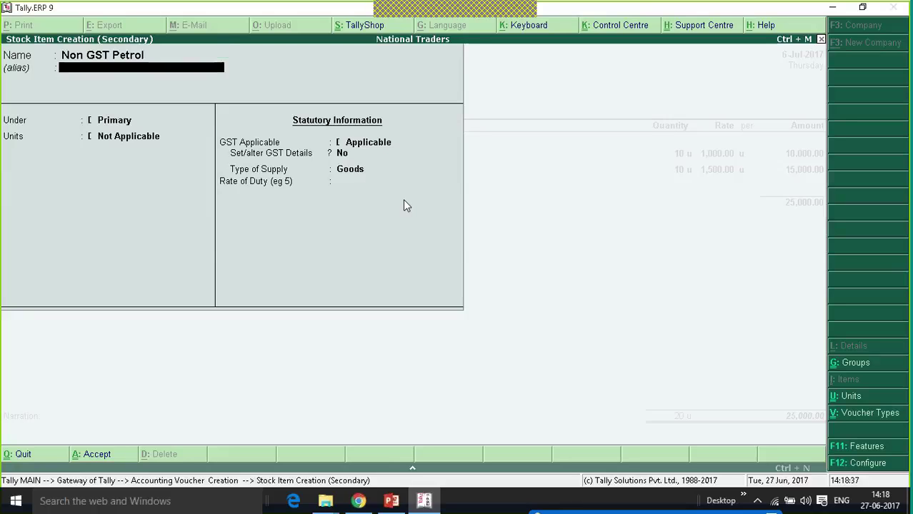
key("Return")
key("Return")
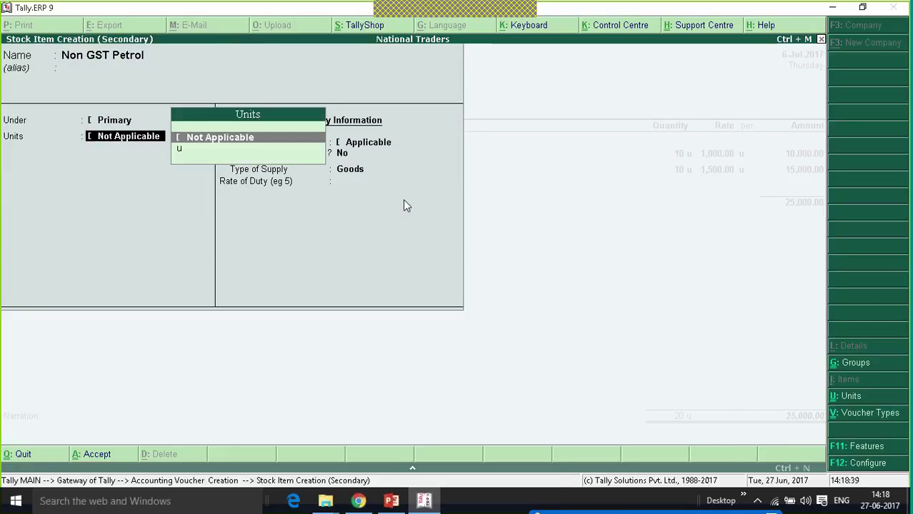
key("alt+c")
type("ltr")
key("Return")
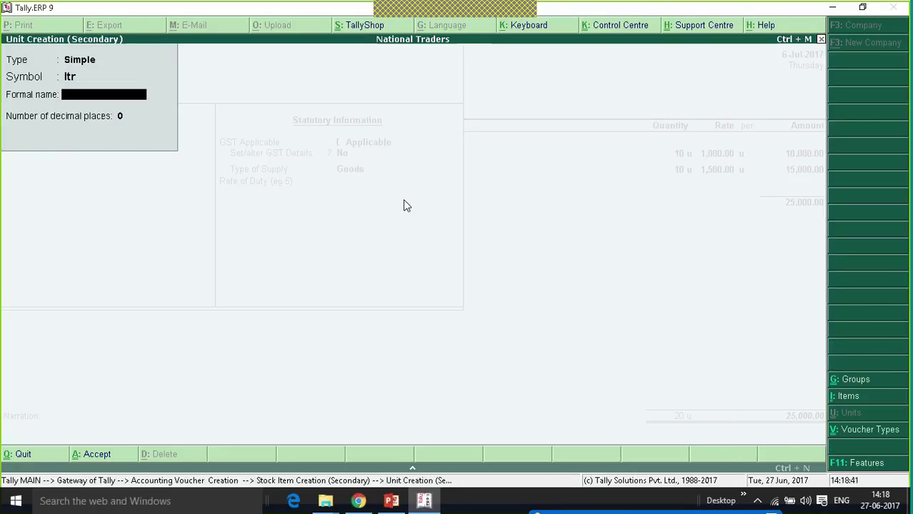
type("Litres")
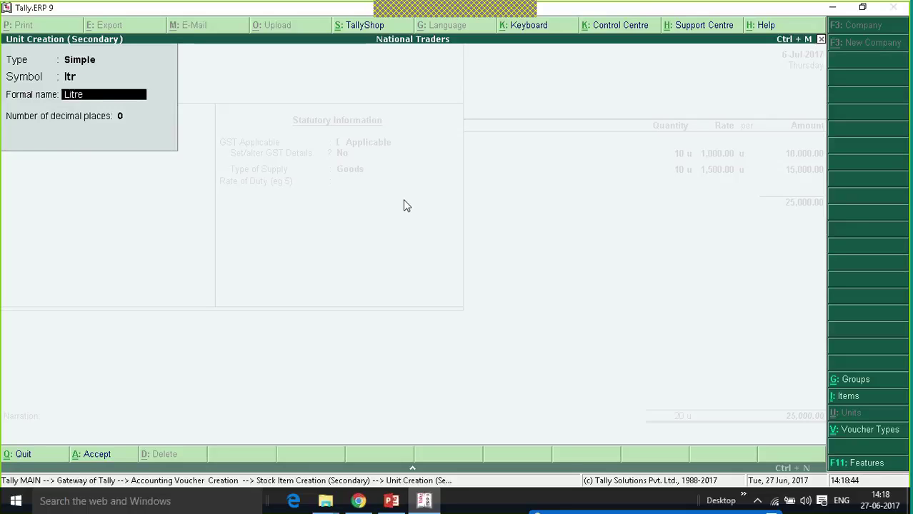
key("Return")
key("Return")
key("Return")
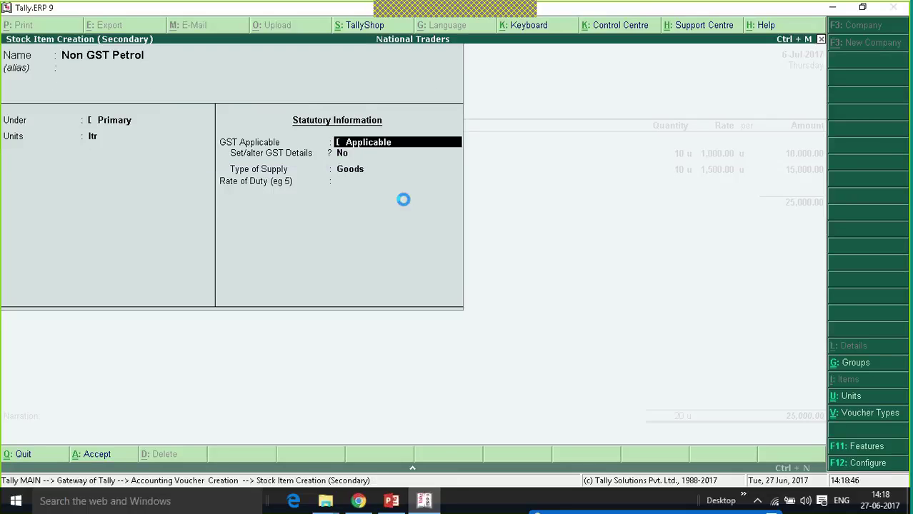
key("Return")
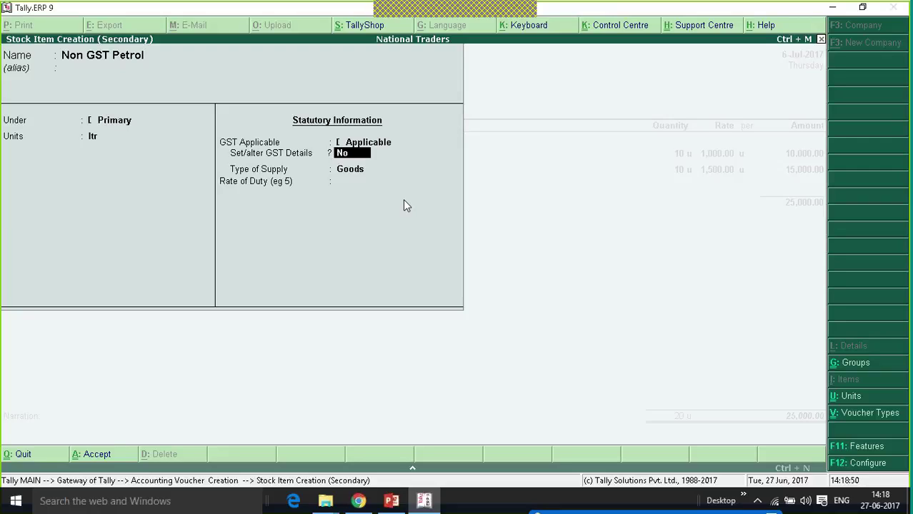
Enable the non-GST goods option via F12 and mark Non GST Petrol as non-GST goods.
type("y")
key("Return")
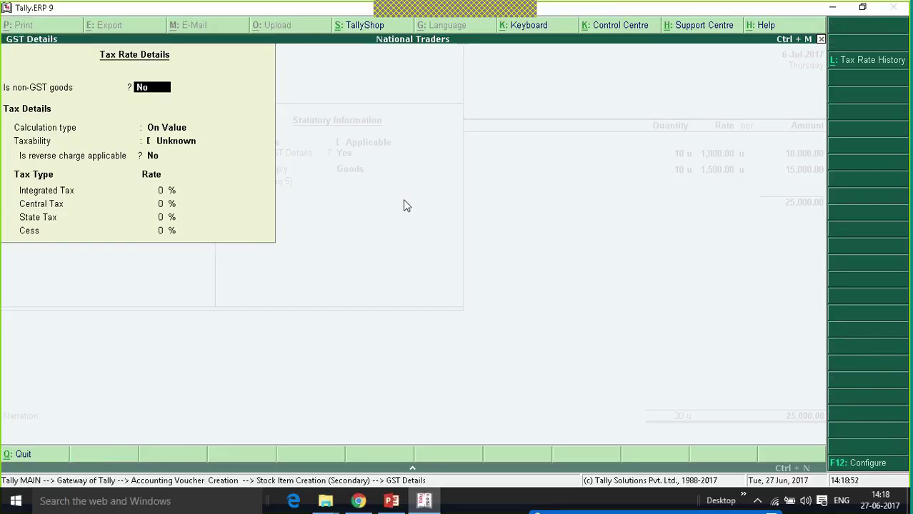
left_click(868, 464)
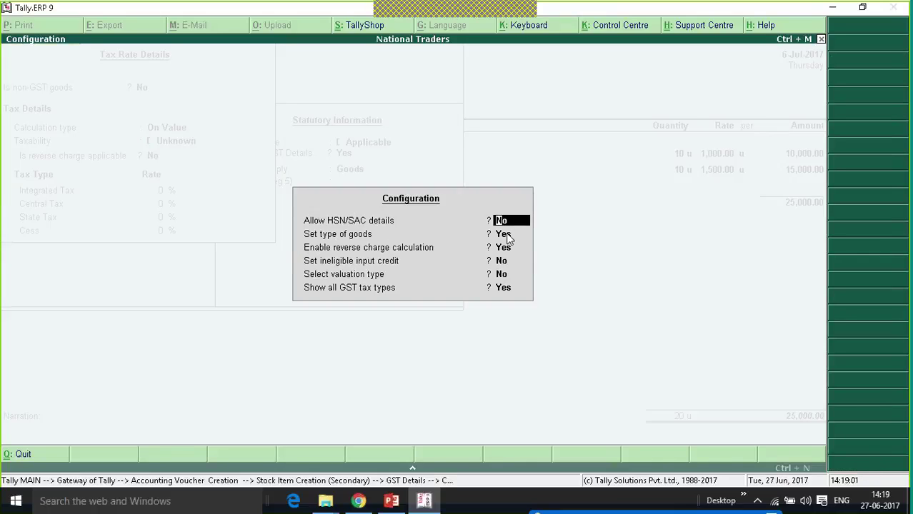
key("Return")
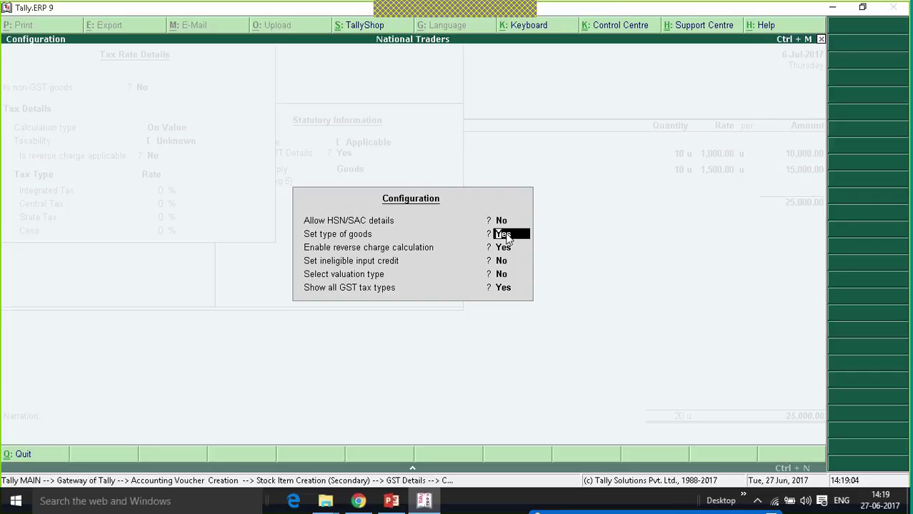
key("ctrl+a")
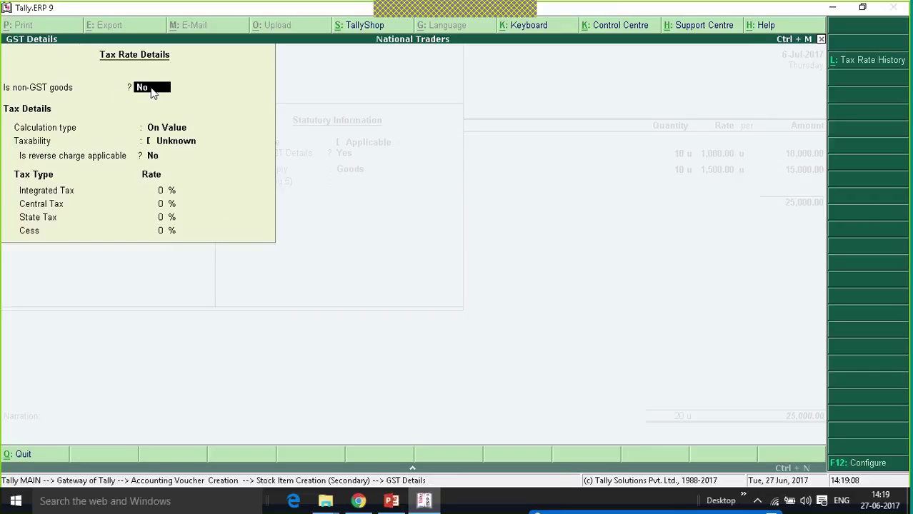
type("y")
key("Return")
key("Return")
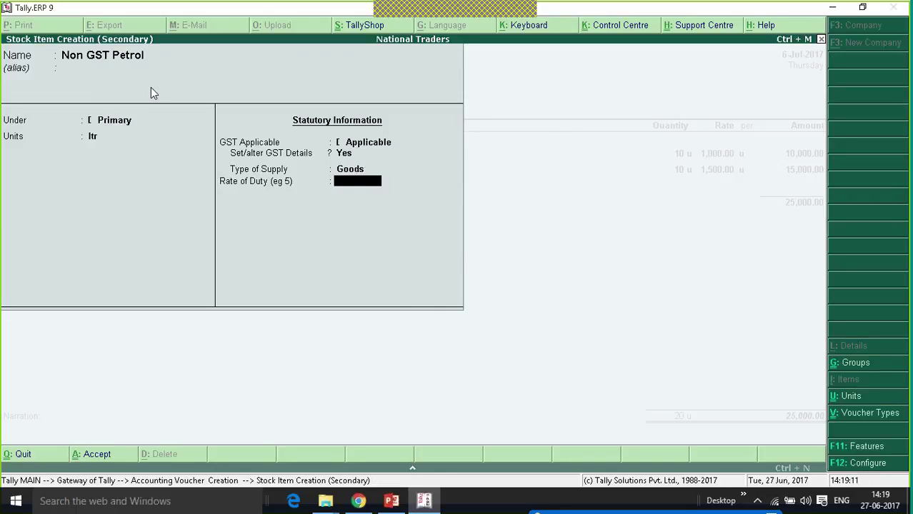
key("Return")
Add 100 ltr of Non GST Petrol at rate 80.00 to purchase voucher No. 6.
key("Return")
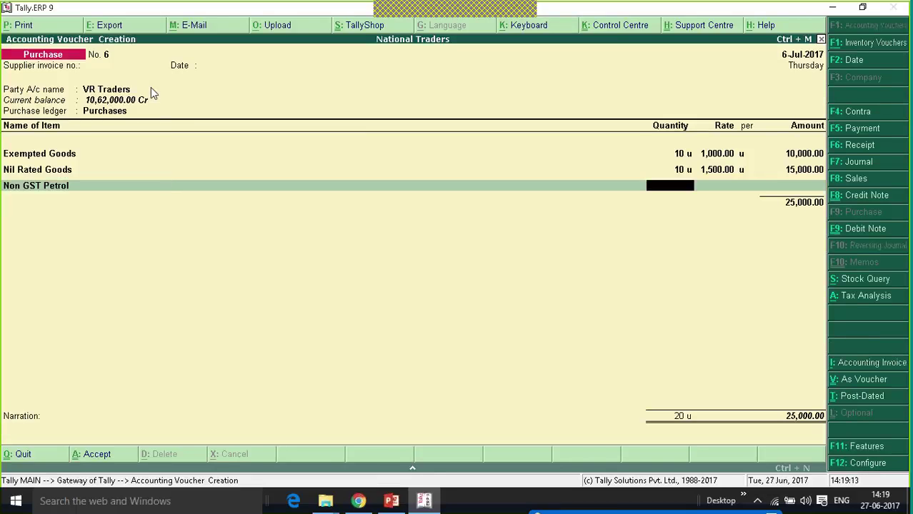
type("100")
key("Return")
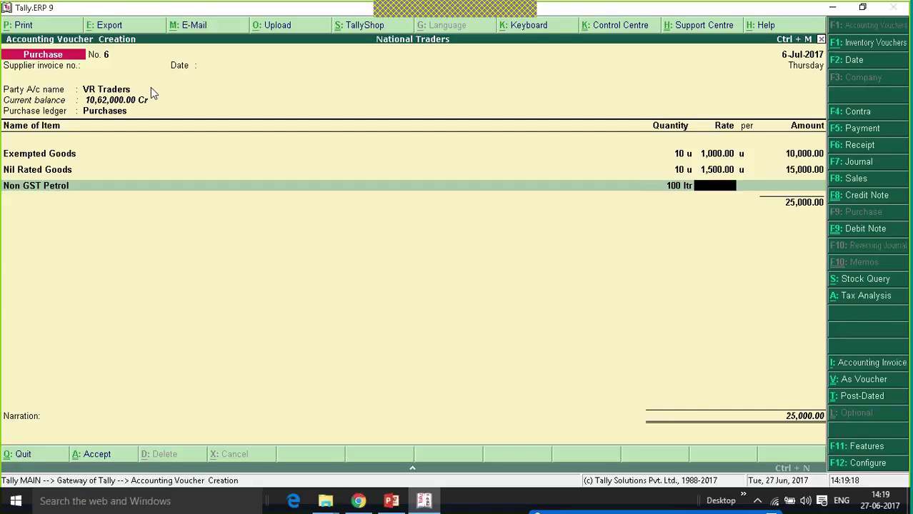
type("80")
key("Return")
key("Return")
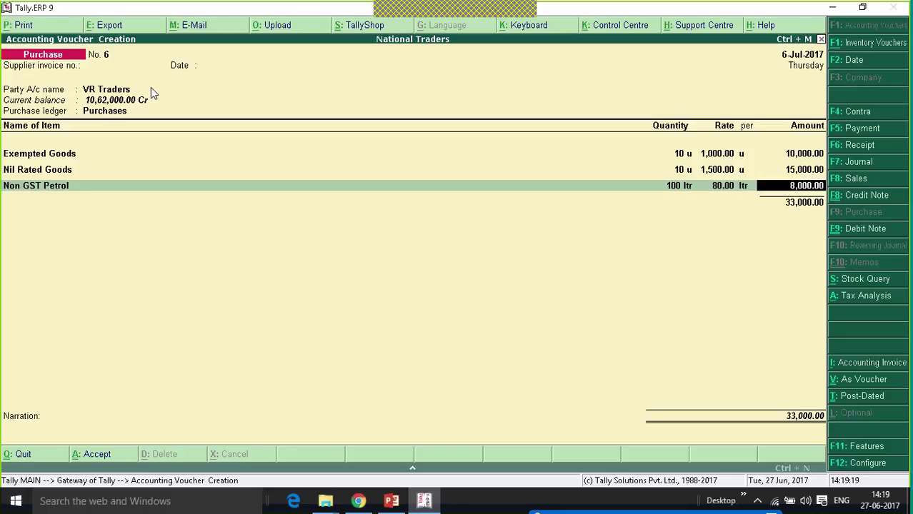
key("Return")
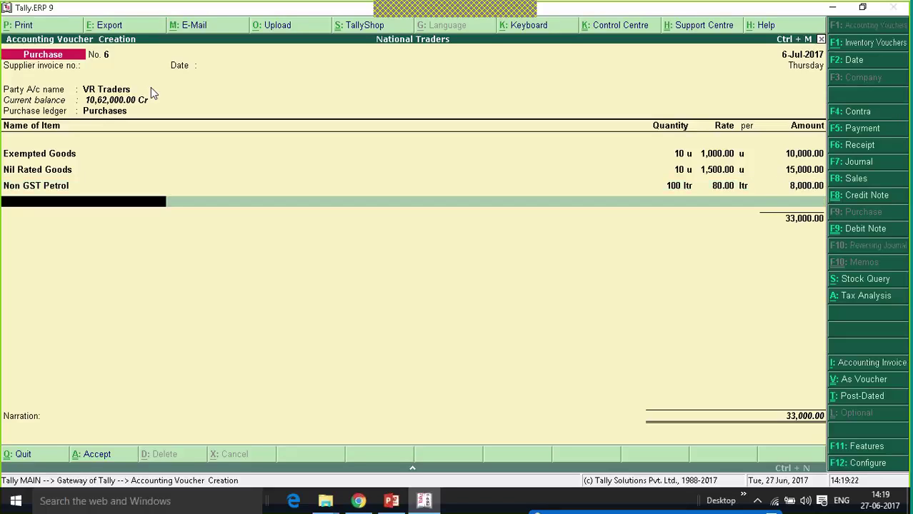
key("Return")
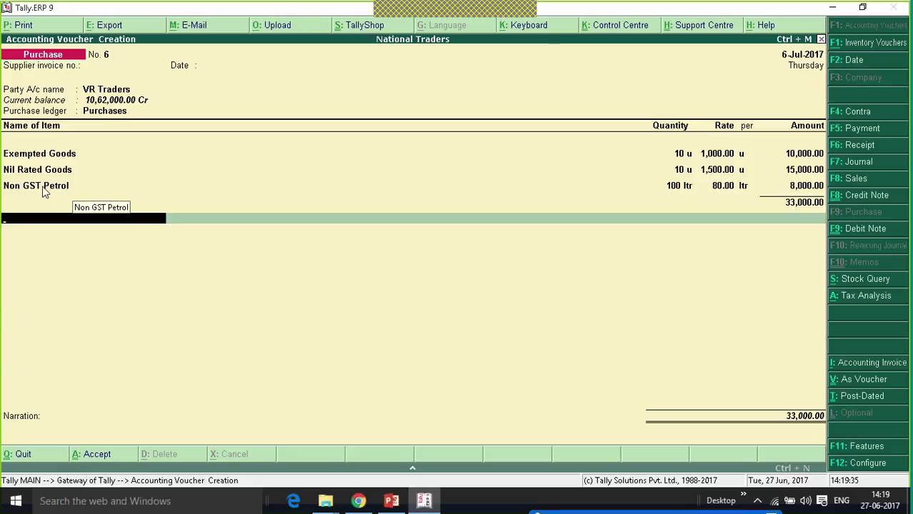
Accept the New Ref bill-wise entry for 33,000.00 and save the voucher.
key("Return")
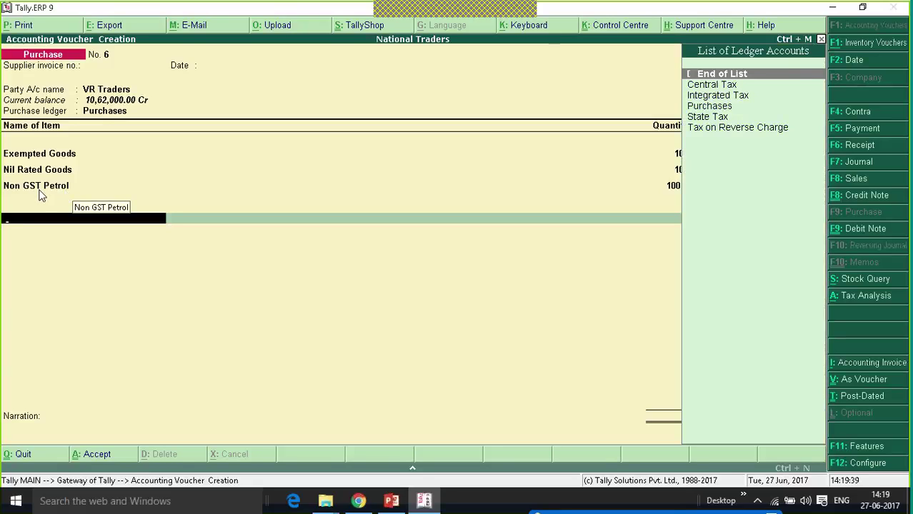
key("Return")
key("Return")
key("Return")
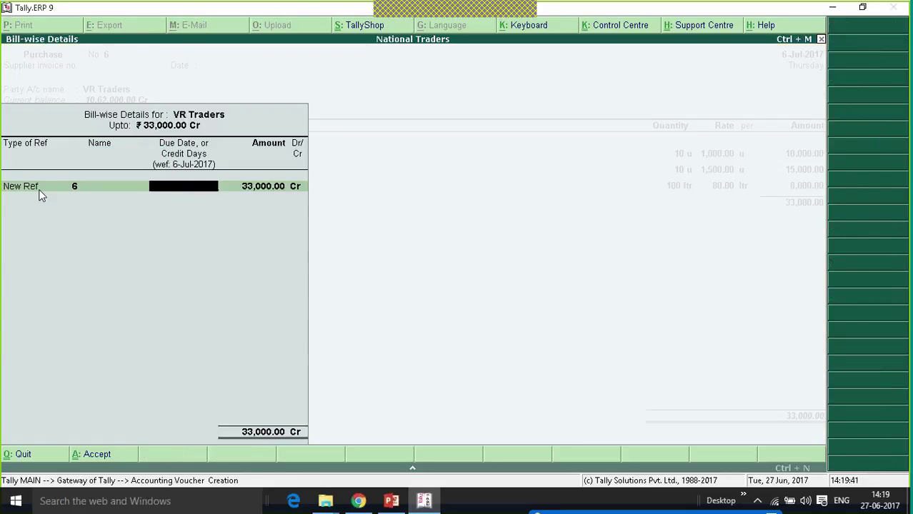
key("Return")
key("Return")
key("Return")
key("Return")
key("Return")
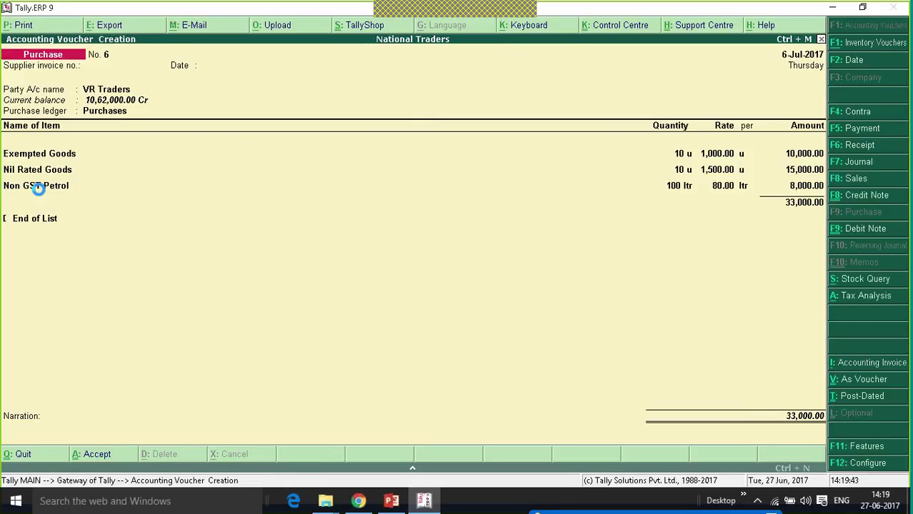
key("Escape")
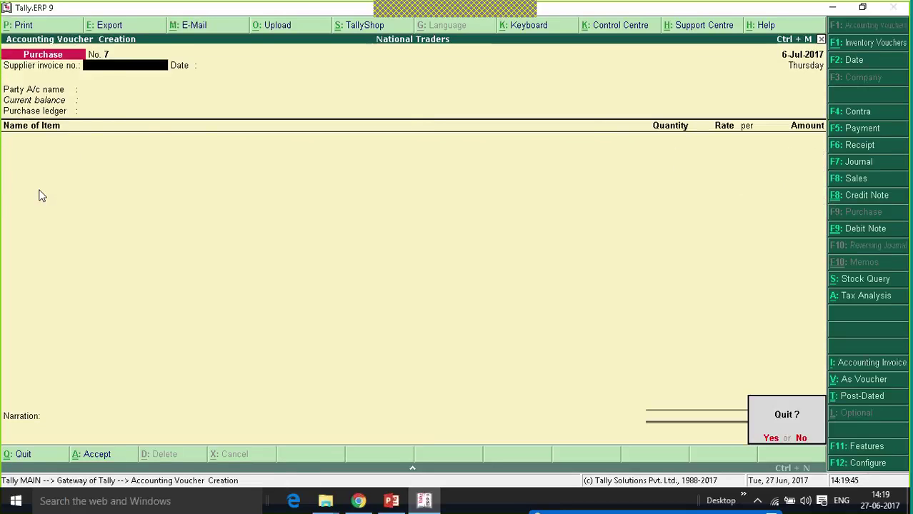
Quit voucher entry and open the GSTR-2 return from GST Reports.
key("Return")
key("d")
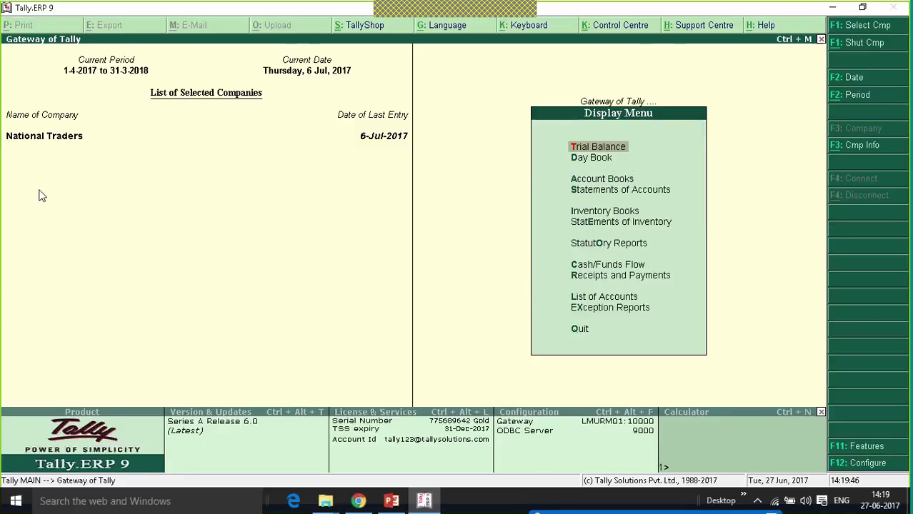
key("o")
key("g")
key("2")
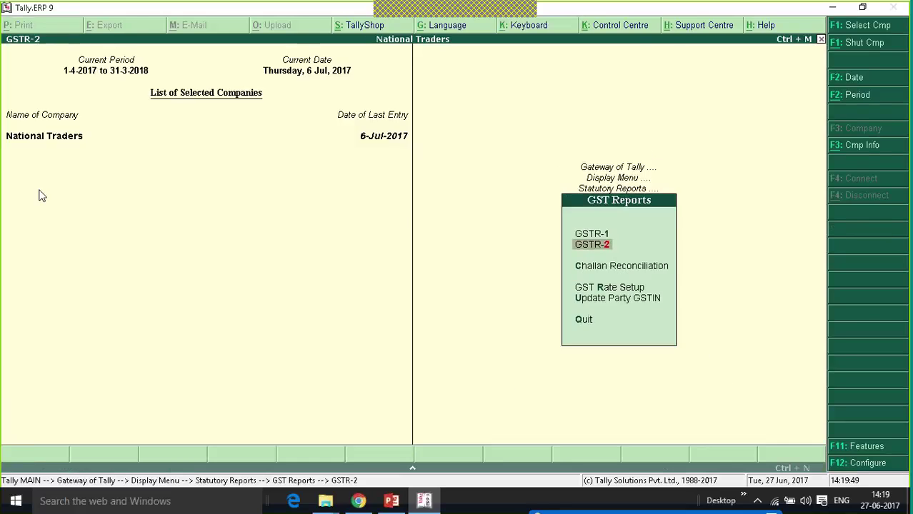
Review Nil Rated Invoices (Exempted 10,000, Nil-Rated 15,000, Non GST 8,000), then return to Gateway.
key("Down")
key("Down")
key("Down")
key("Down")
key("Down")
key("Down")
key("Down")
key("Down")
key("Down")
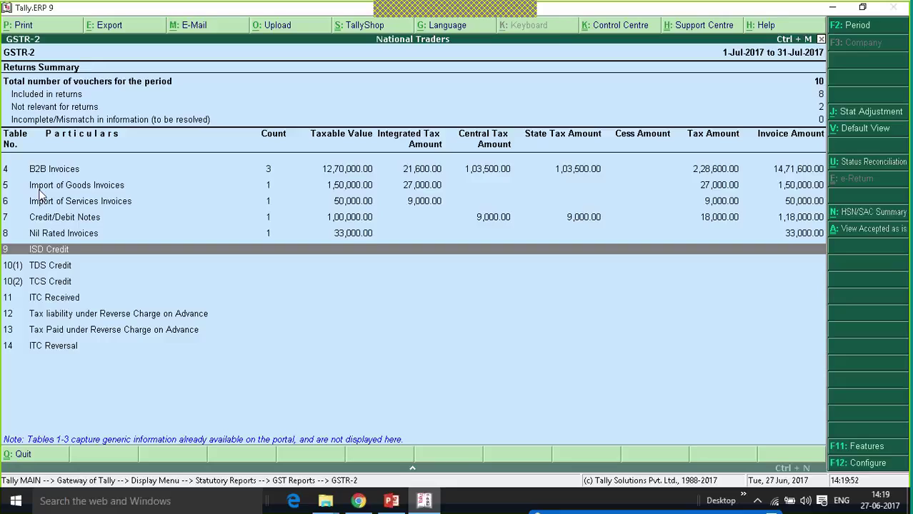
key("Up")
key("Return")
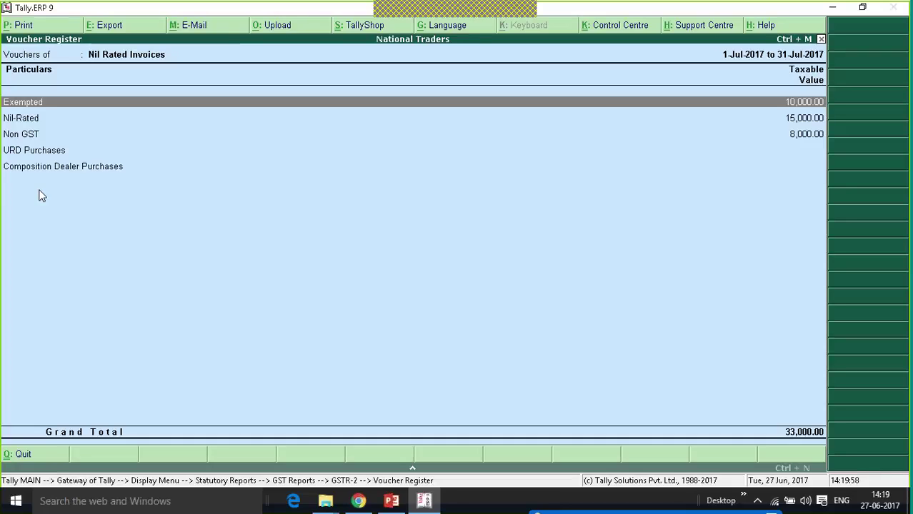
key("Down")
key("Down")
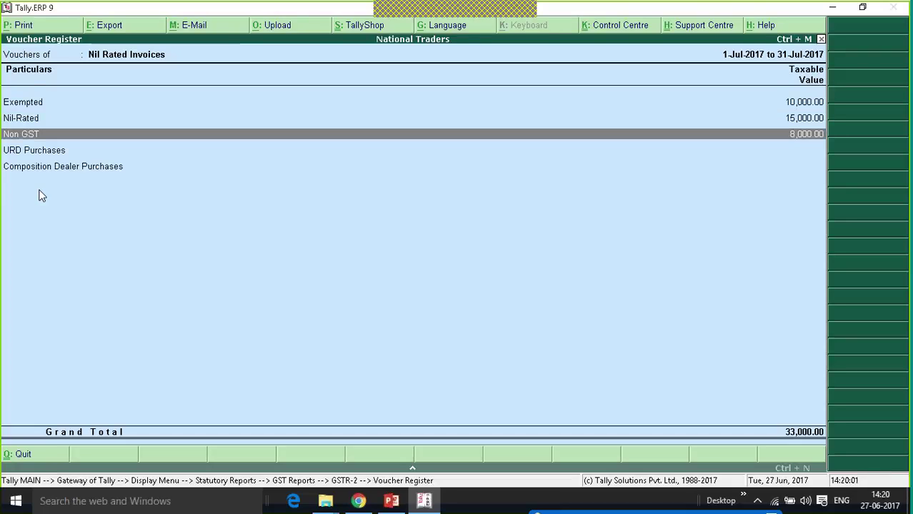
key("Down")
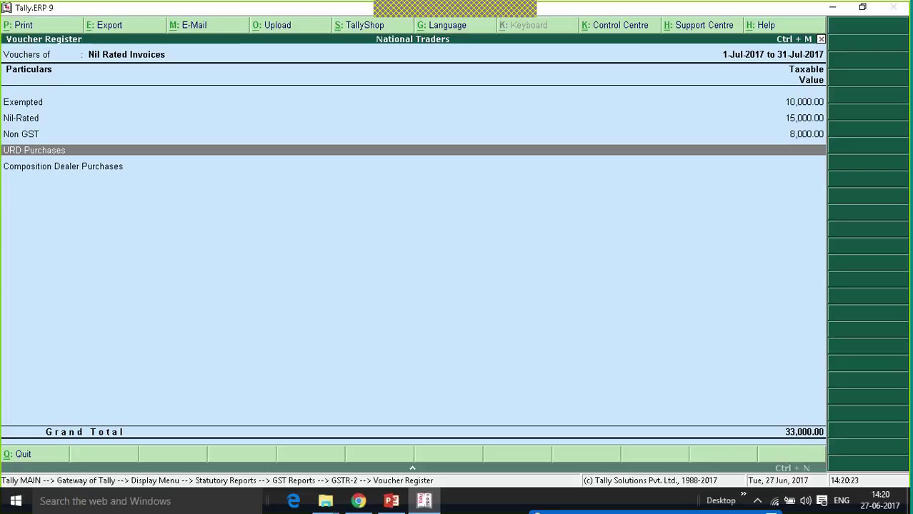
key("Escape")
key("Escape")
key("Escape")
key("Escape")
key("Escape")
key("Escape")
key("Escape")
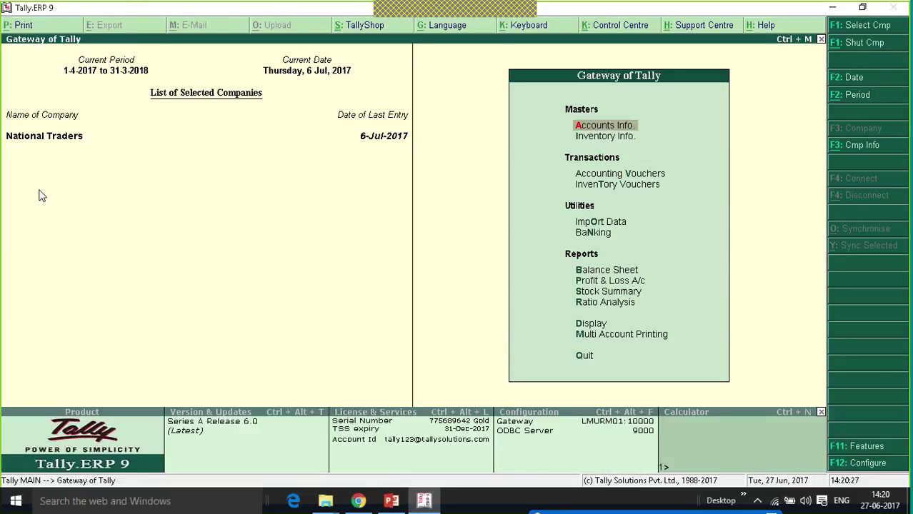
Start a purchase voucher from Unregistered Dealer using the Purchases ledger.
key("Down")
key("Down")
key("Return")
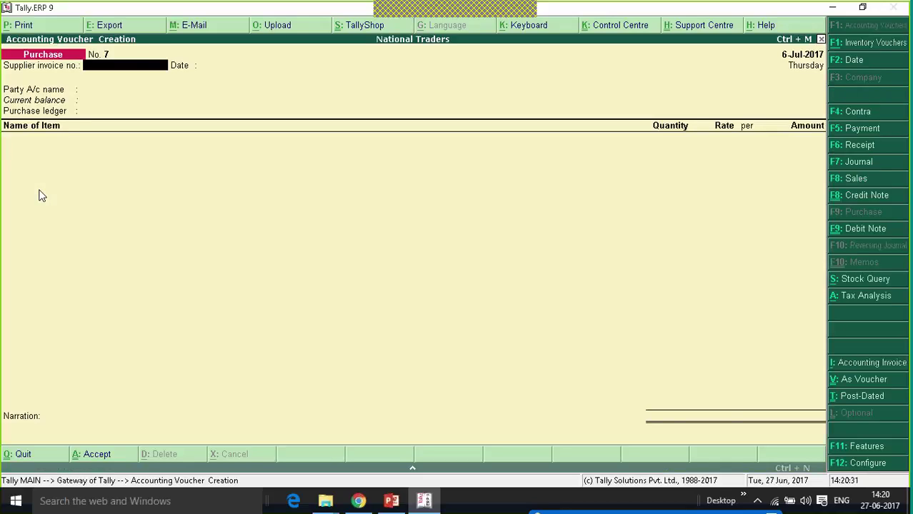
key("Return")
key("Return")
key("Down")
key("Down")
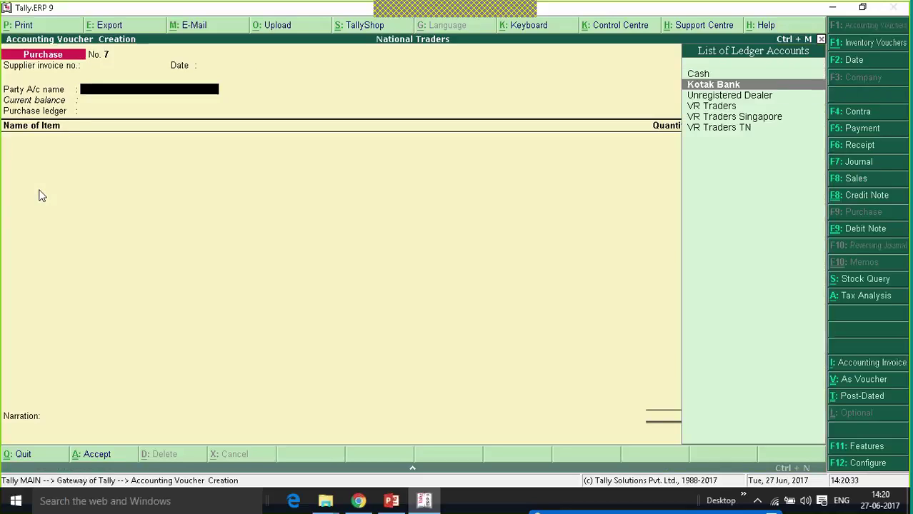
key("Return")
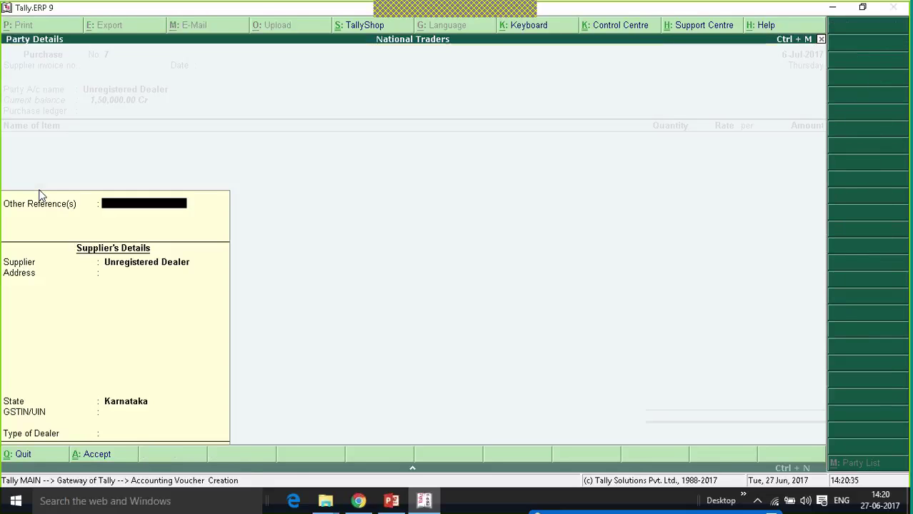
key("ctrl+a")
key("Return")
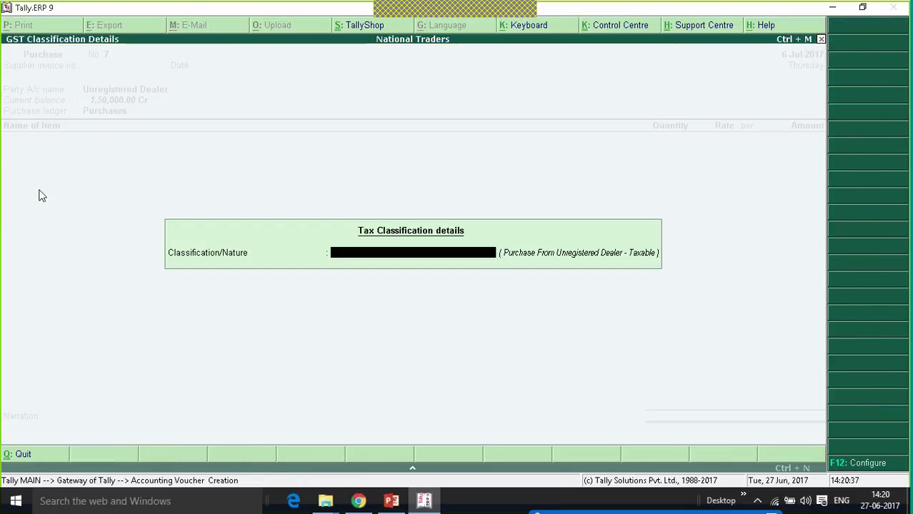
key("Return")
Add Exempted Goods 100 @ 1,000 and Nil Rated Goods 100 @ 1,500, then save the voucher.
key("Down")
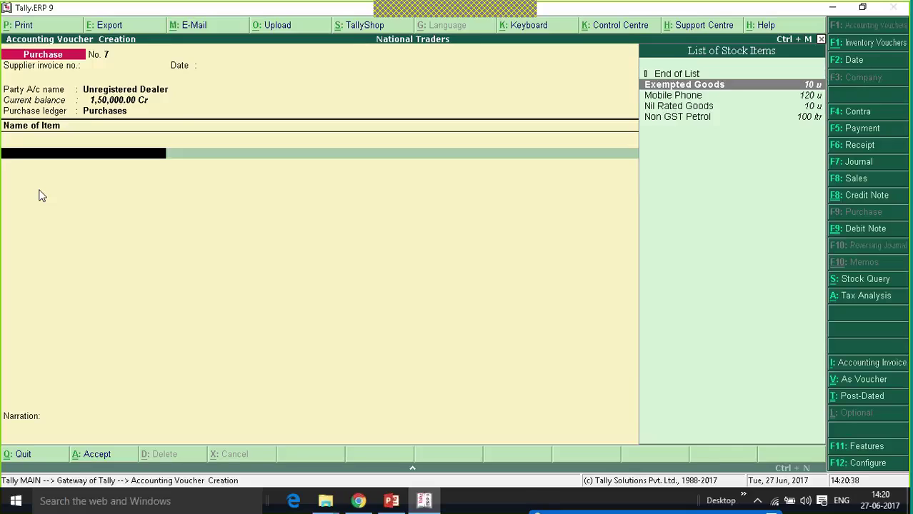
key("Return")
type("10")
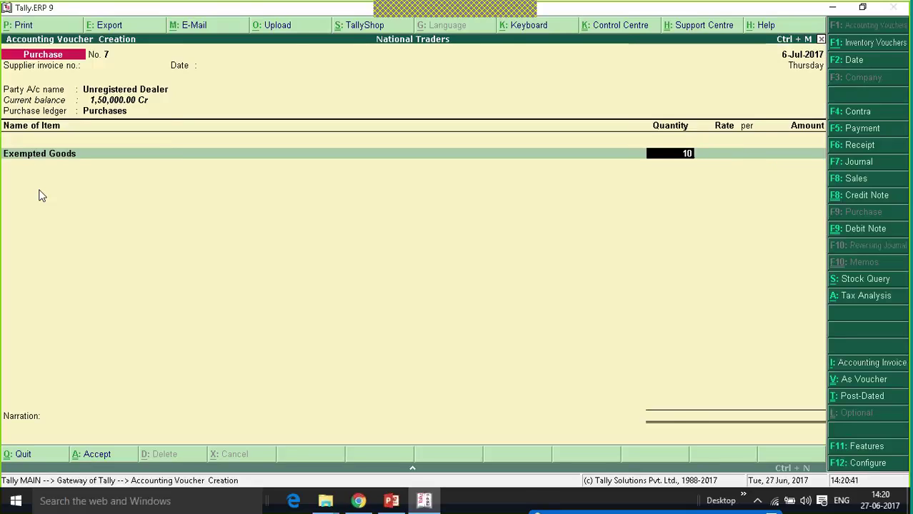
type("0")
key("Return")
key("Return")
key("Return")
key("Return")
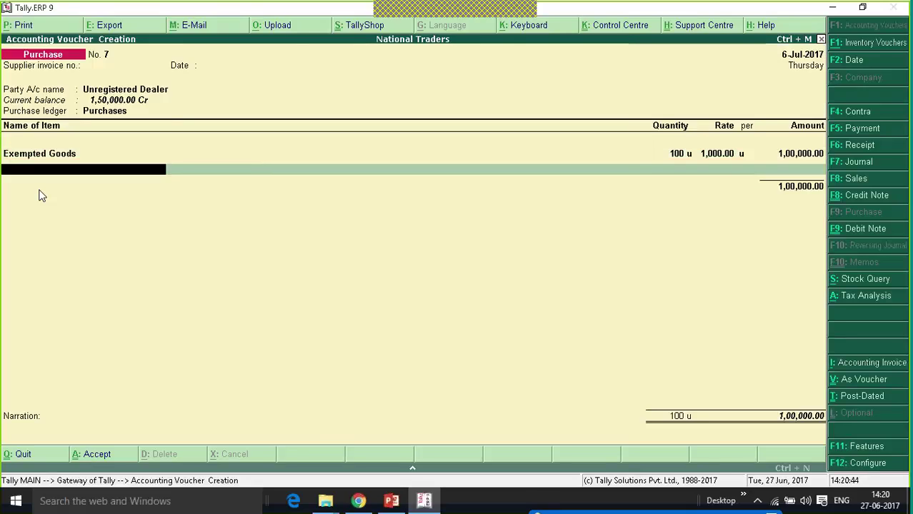
type("n")
key("Return")
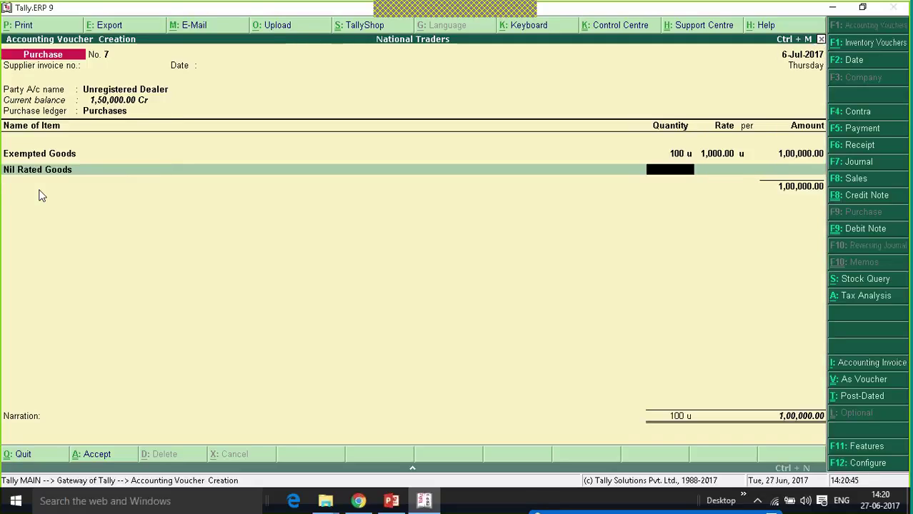
type("100")
key("Return")
key("Return")
key("Return")
key("Return")
key("Return")
key("Return")
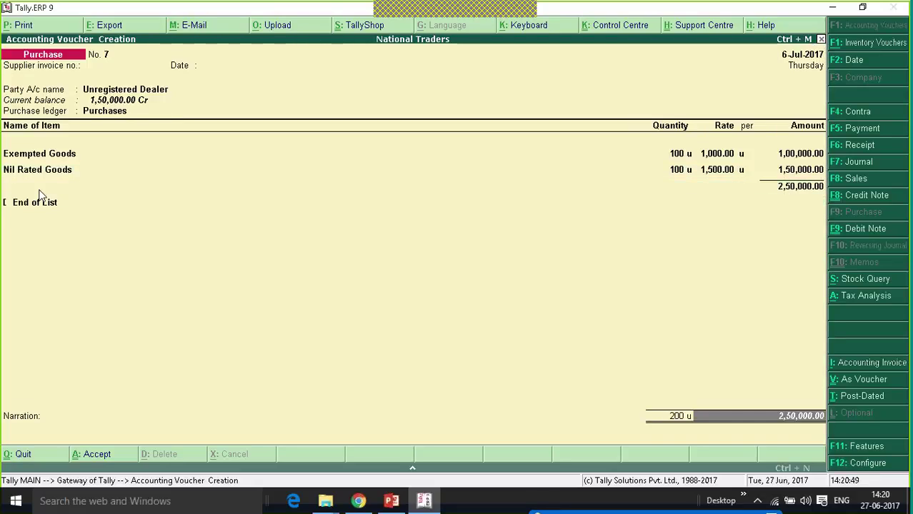
key("Return")
key("Return")
key("Return")
key("Return")
key("Return")
key("Return")
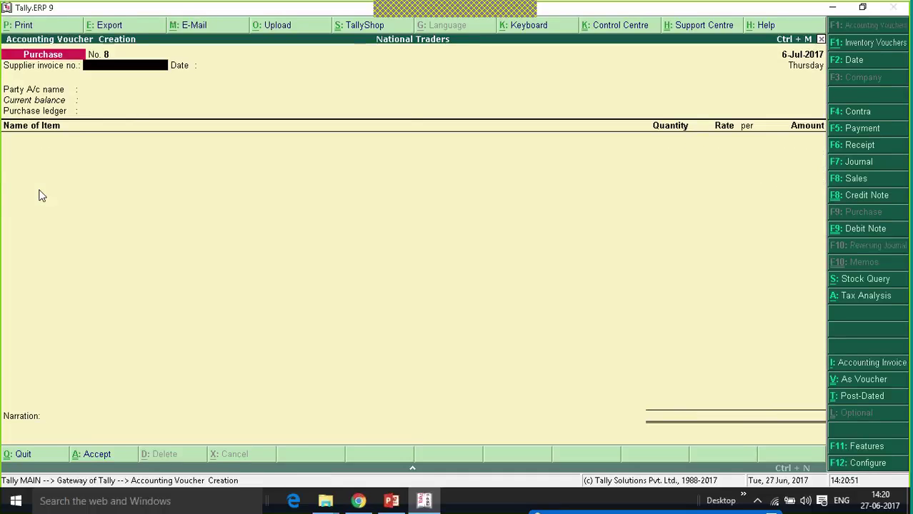
Close voucher entry and open GSTR-2 via Display > Statutory Reports > GST Reports.
key("Escape")
key("Up")
key("Up")
key("Up")
key("Up")
key("Up")
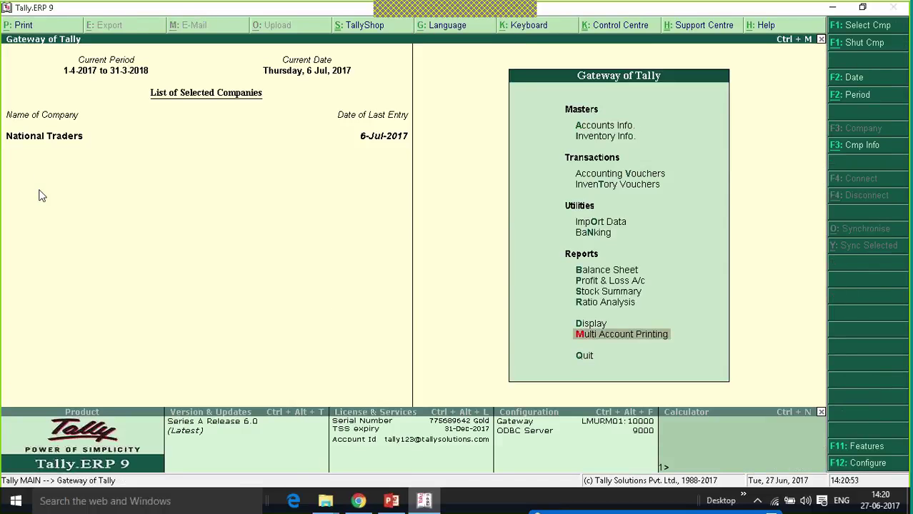
key("Return")
key("Up")
key("Up")
key("Up")
key("Up")
key("Up")
key("Up")
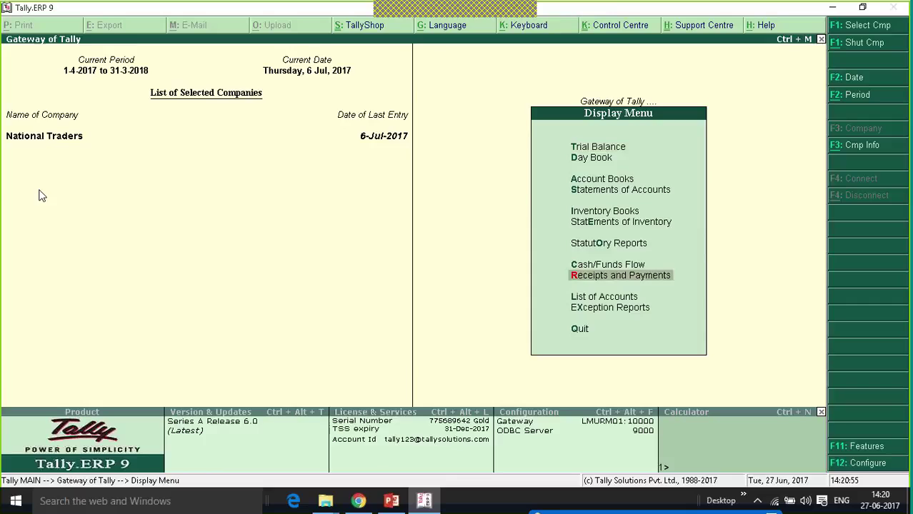
key("Return")
key("Return")
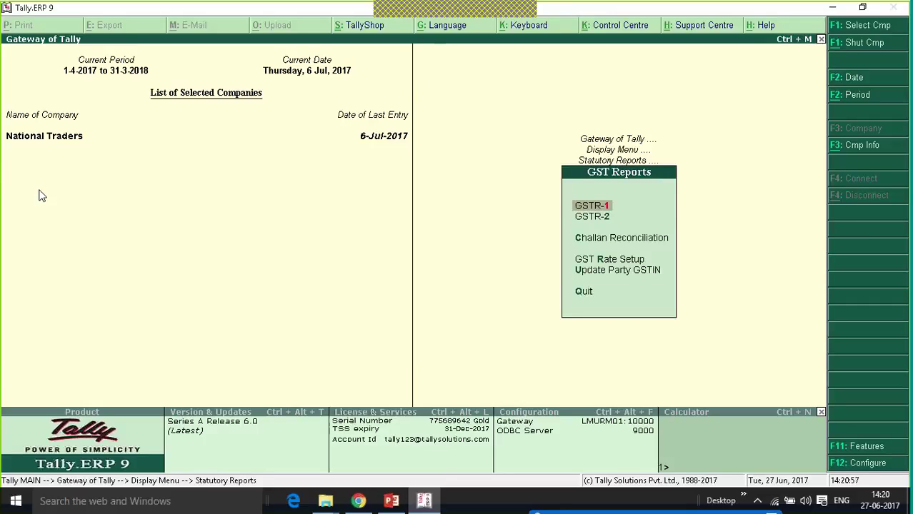
key("Down")
key("Return")
Check URD Purchases of 2,50,000.00 under Nil Rated Invoices, including voucher No. 7, then back out.
key("Down")
key("Down")
key("Down")
key("Down")
key("Down")
key("Down")
key("Down")
key("Down")
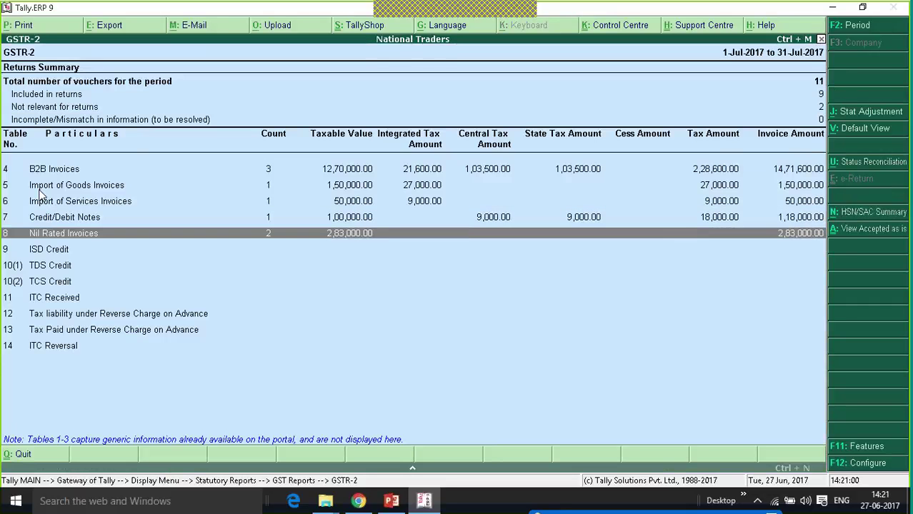
key("Return")
key("Down")
key("Down")
key("Down")
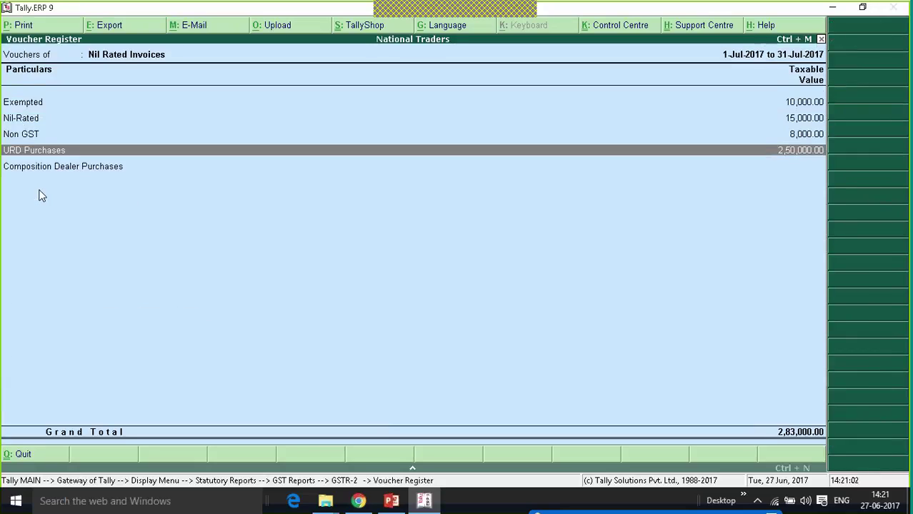
key("Return")
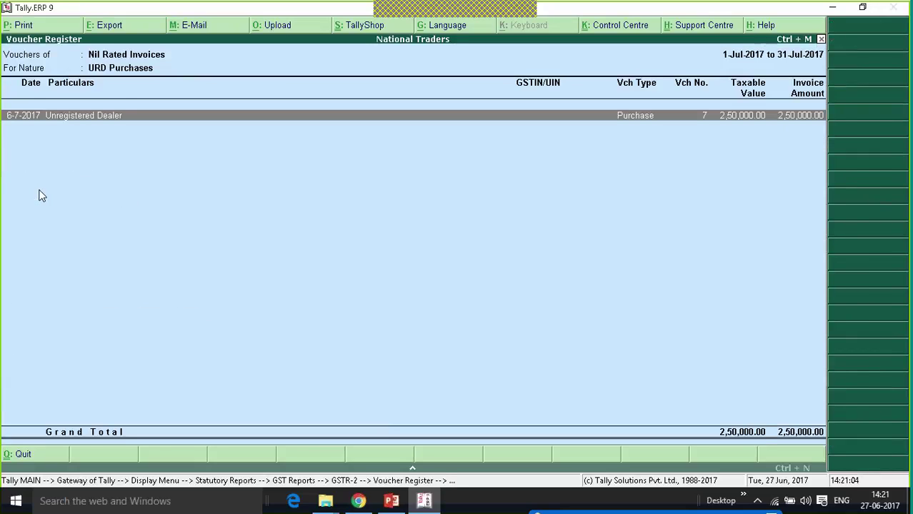
key("Return")
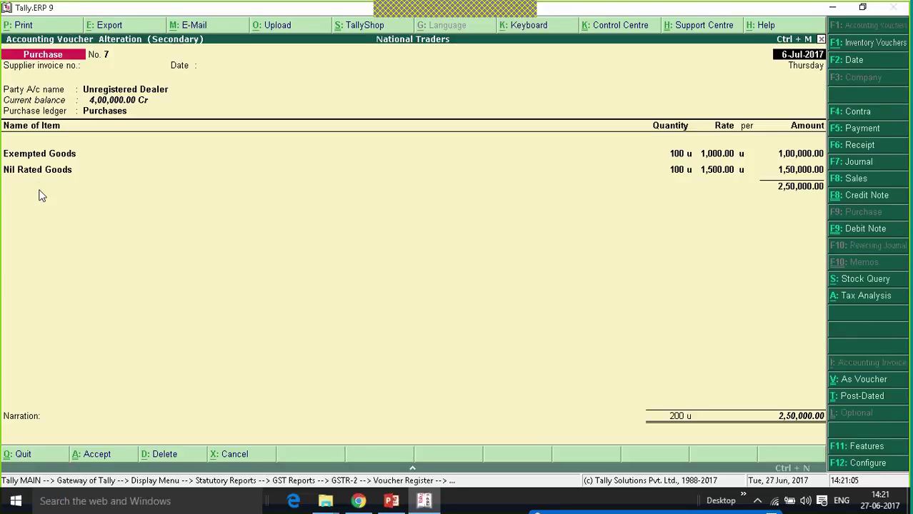
key("Escape")
key("Return")
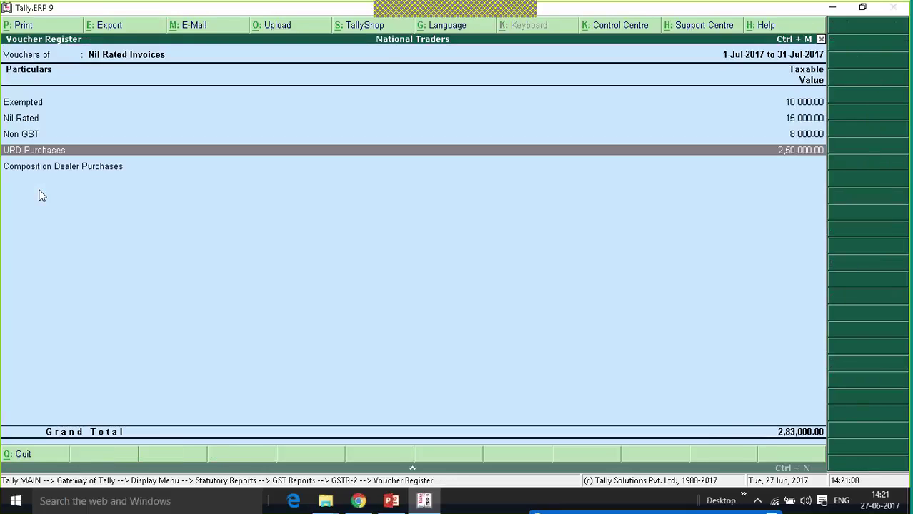
key("Down")
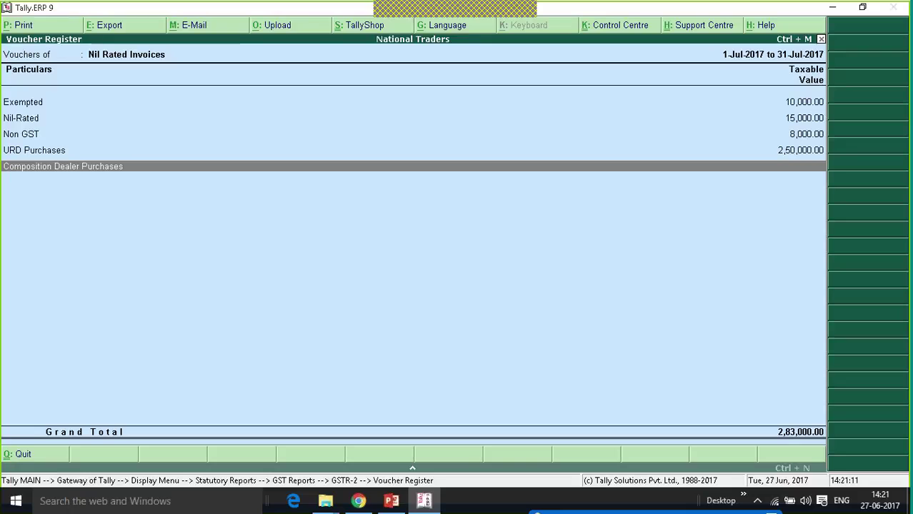
key("Escape")
key("Escape")
key("Escape")
key("Escape")
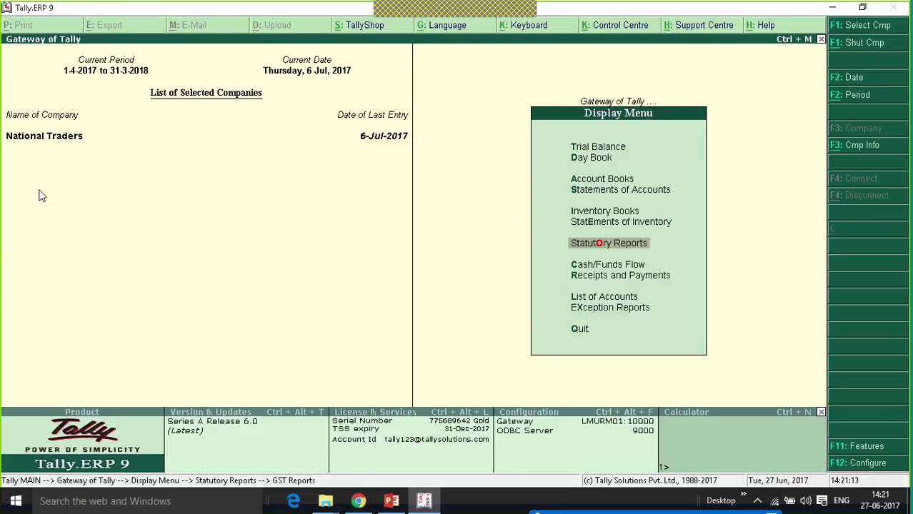
key("Escape")
Open a new purchase voucher dated 7-Jul-2017.
key("Up")
key("Up")
key("Up")
key("Up")
key("Up")
key("Up")
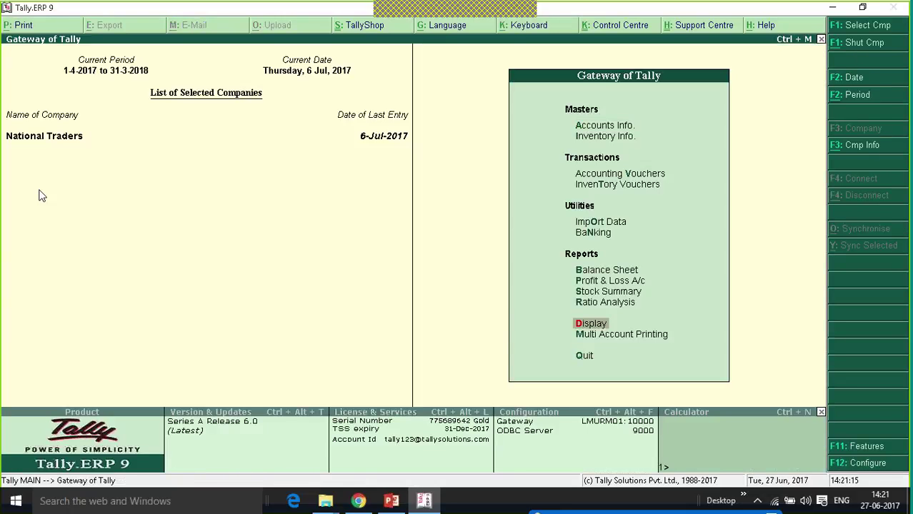
key("Up")
key("Up")
key("Up")
key("Up")
key("Up")
key("Return")
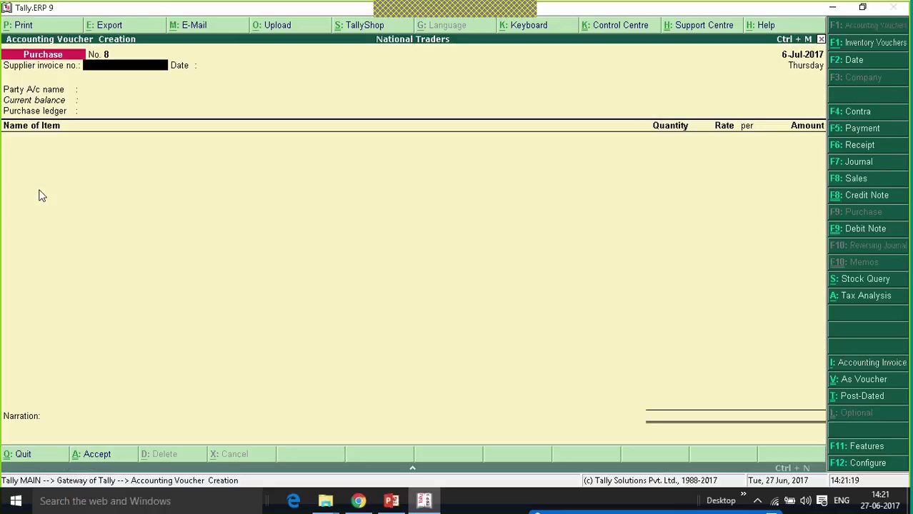
key("plus")
key("Return")
key("Return")
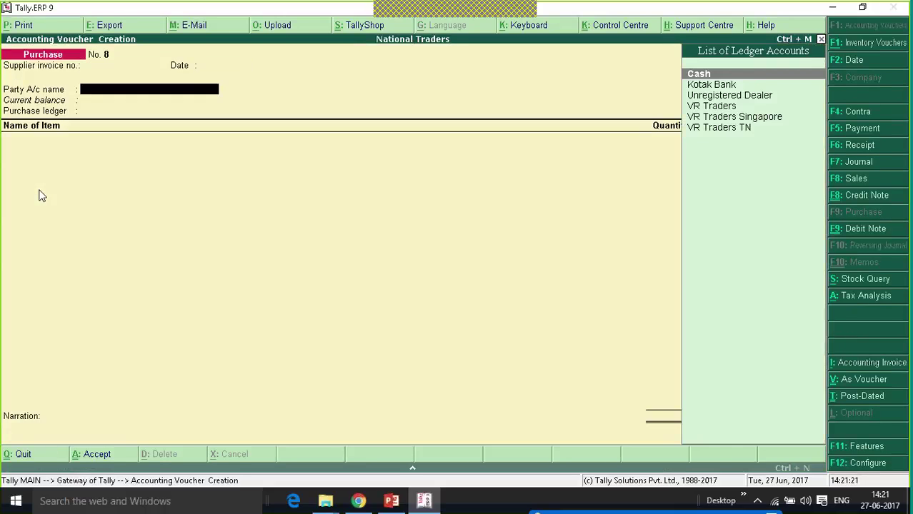
Create a party ledger named Composition Dealer under Sundry Creditors.
key("alt+c")
type("Com")
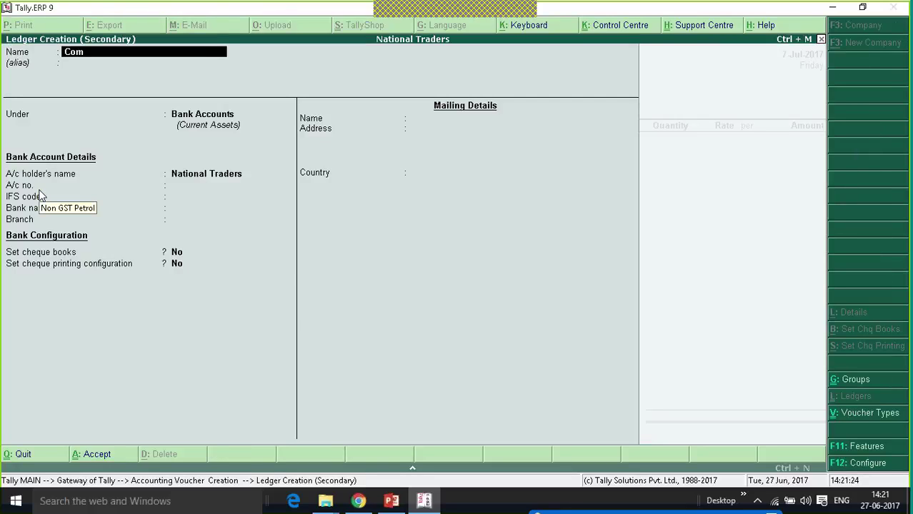
type("position Dealer")
key("Return")
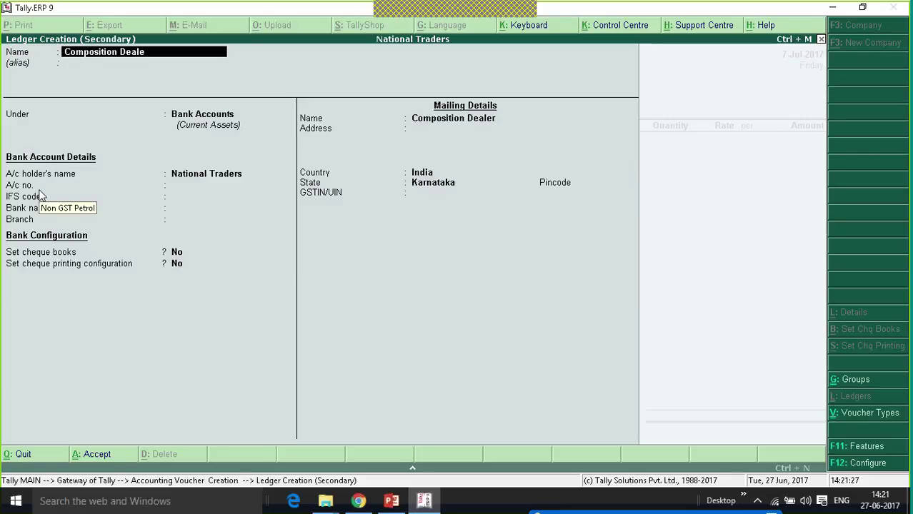
type("Sun")
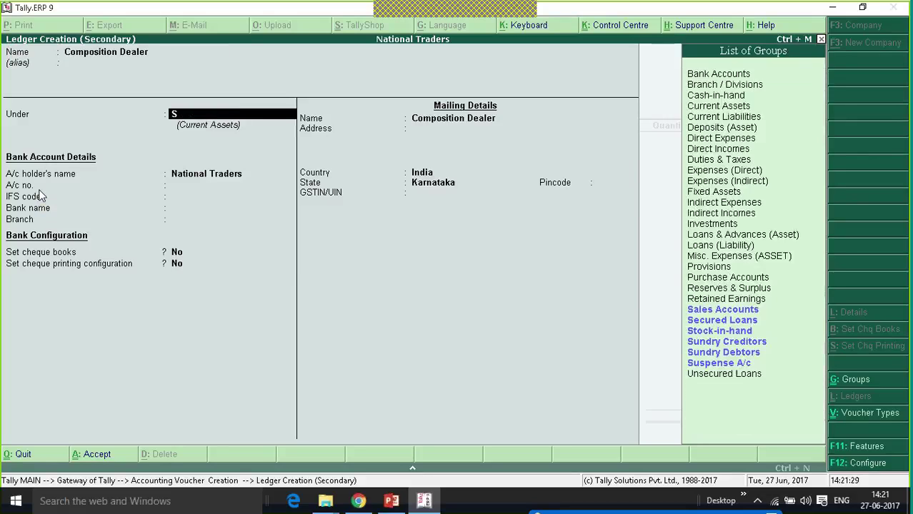
key("Return")
key("Return")
key("Return")
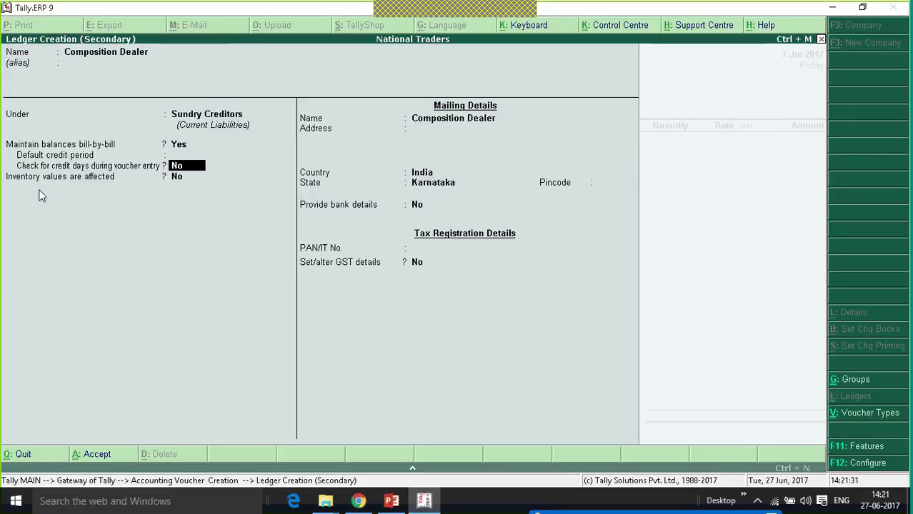
key("Return")
key("Return")
key("Return")
key("Return")
key("Return")
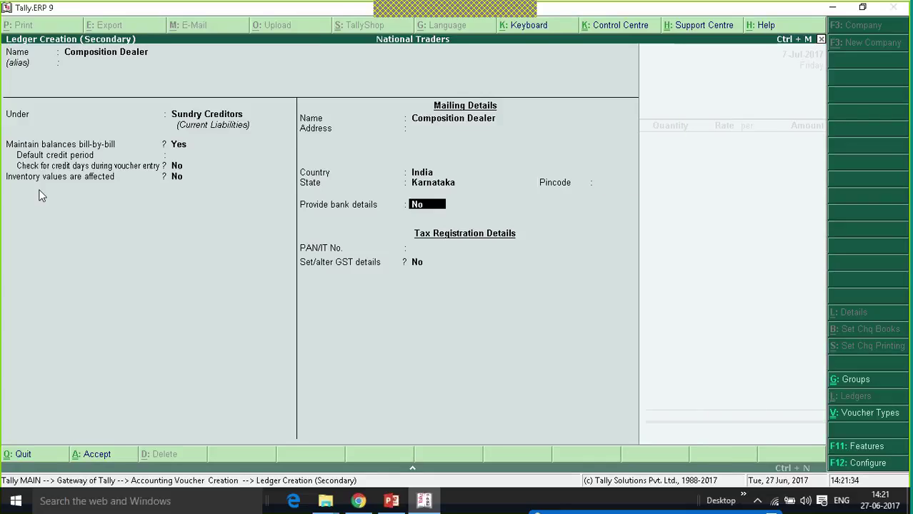
Enable GST details with Composition registration type, enter the ledger's GSTIN, and save it.
key("Return")
key("Return")
key("y")
key("Return")
key("Down")
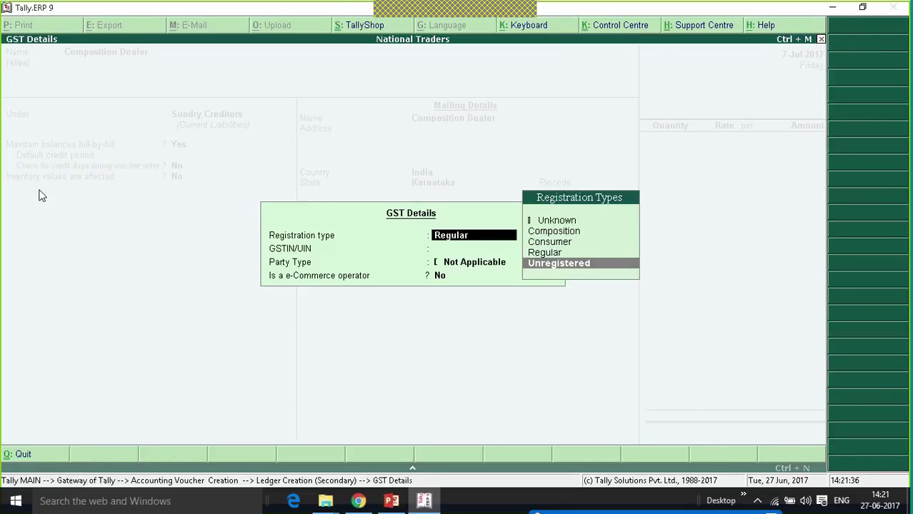
key("Up")
key("Up")
key("Up")
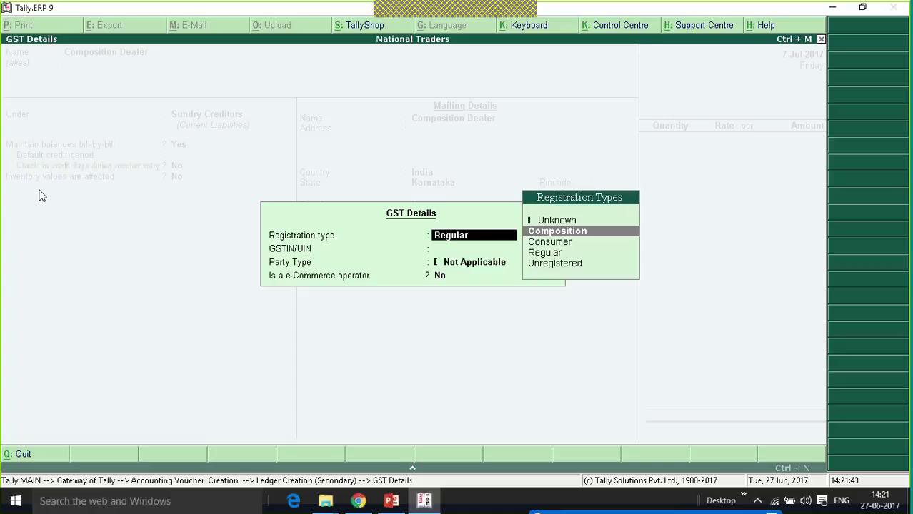
key("Return")
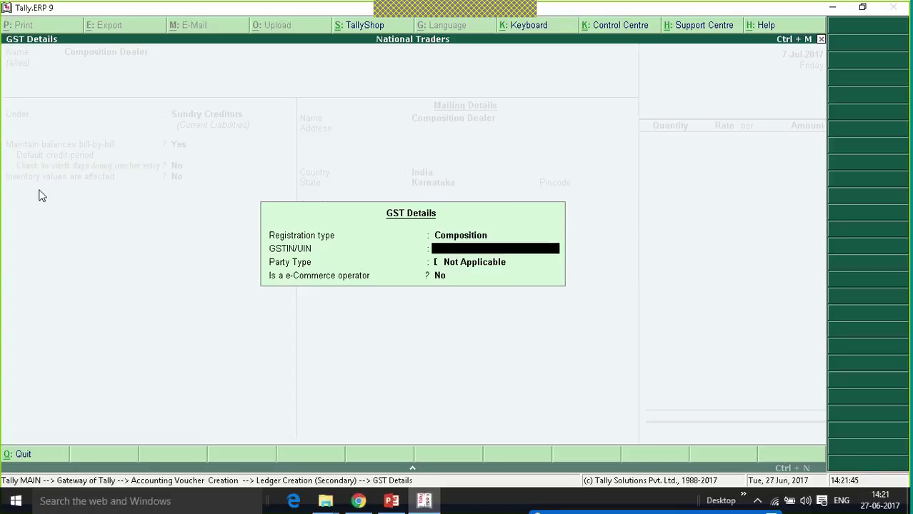
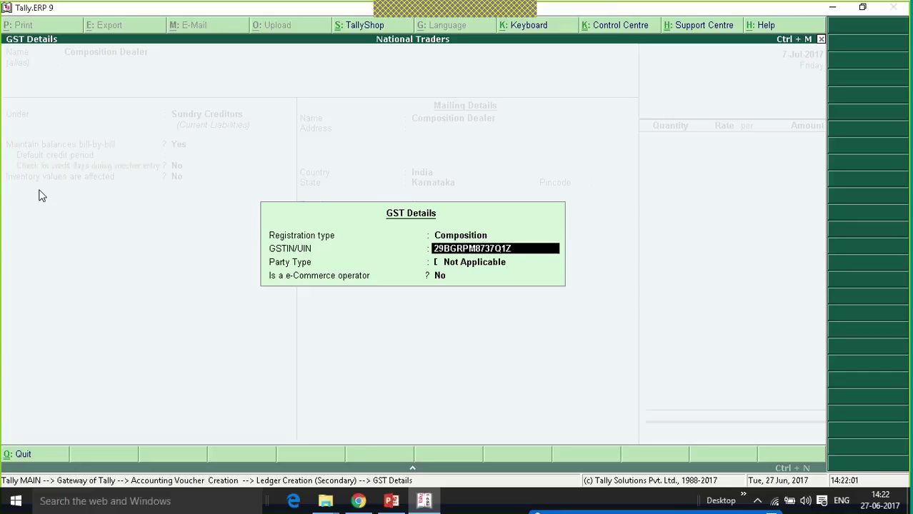
key("Return")
key("Return")
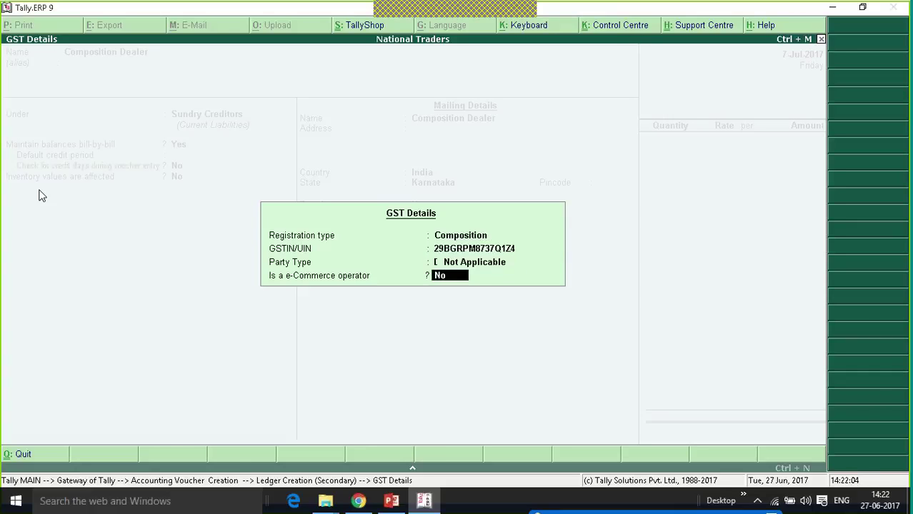
key("Return")
key("Return")
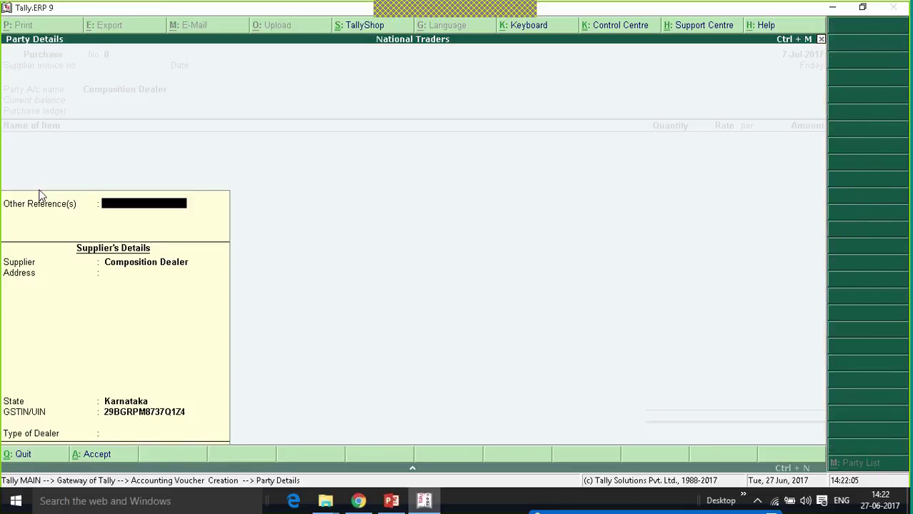
Add 10 Mobile Phones at 15,000.00 under the Purchase From Composition Dealer classification.
key("Return")
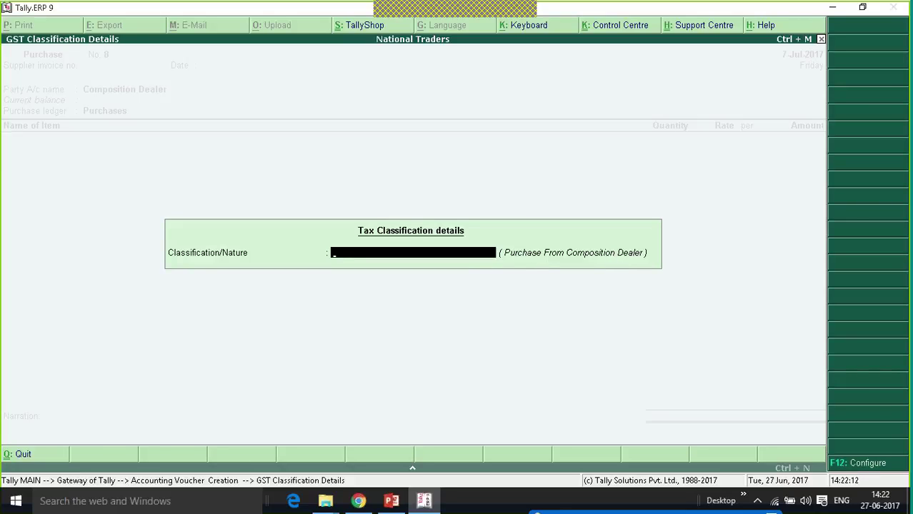
key("Return")
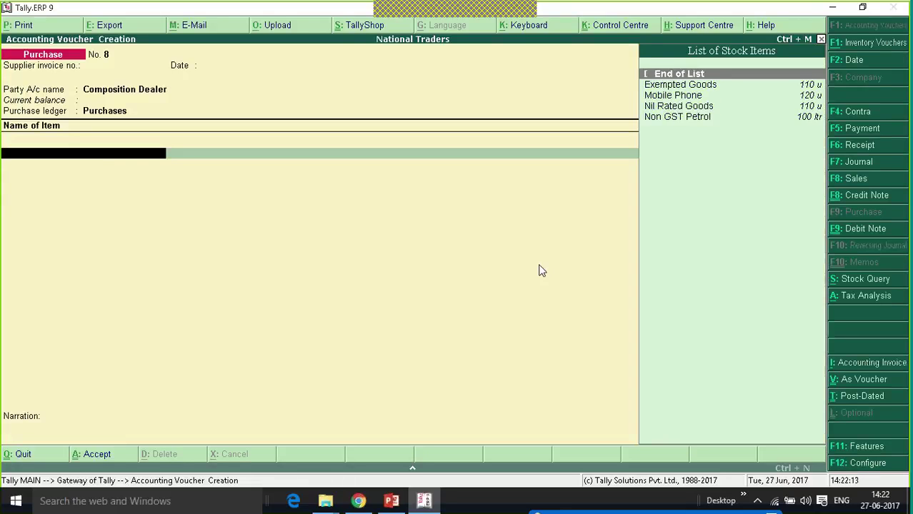
key("Down")
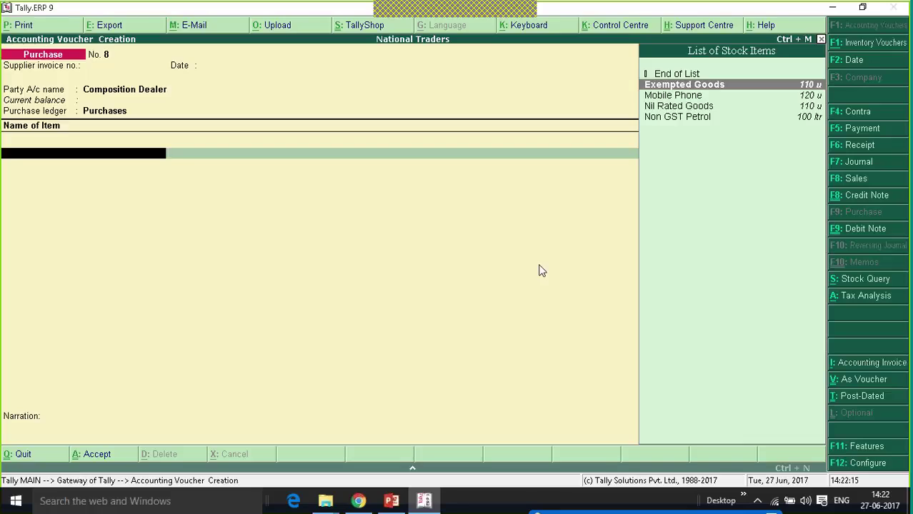
key("Down")
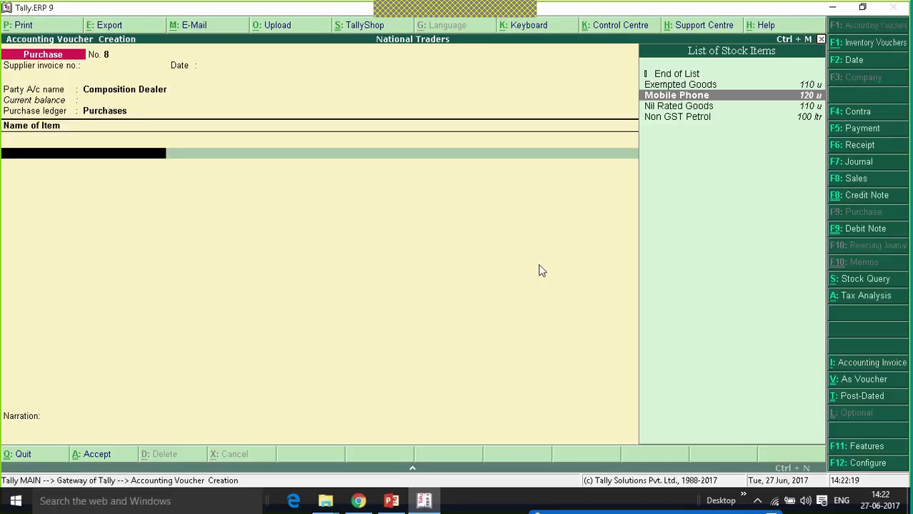
key("Return")
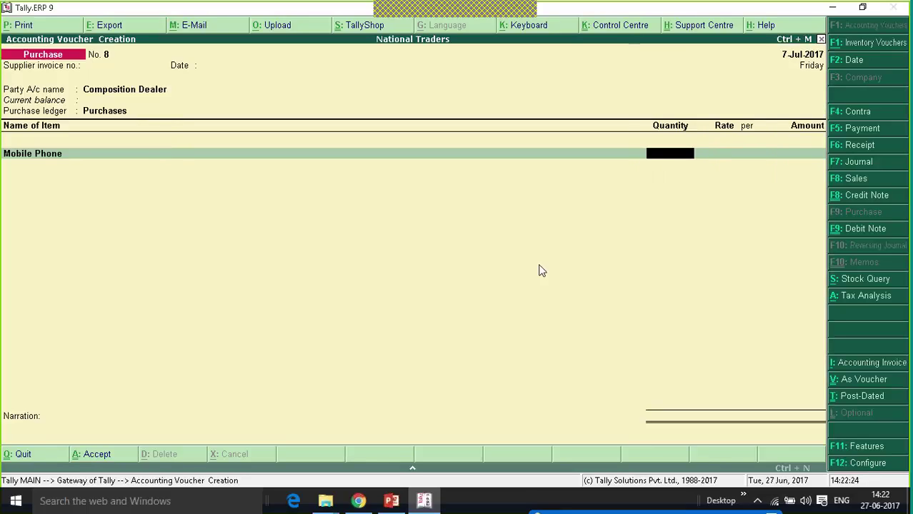
type("10")
key("Return")
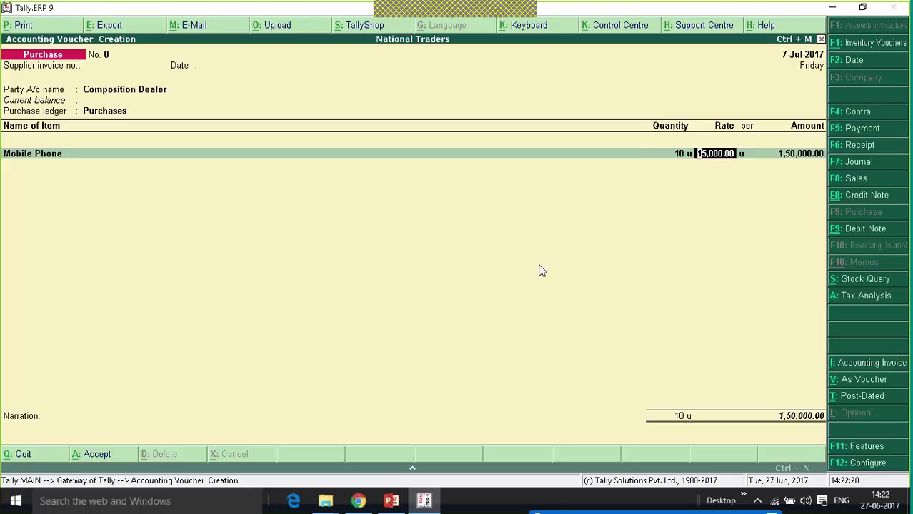
key("Return")
key("Return")
key("Return")
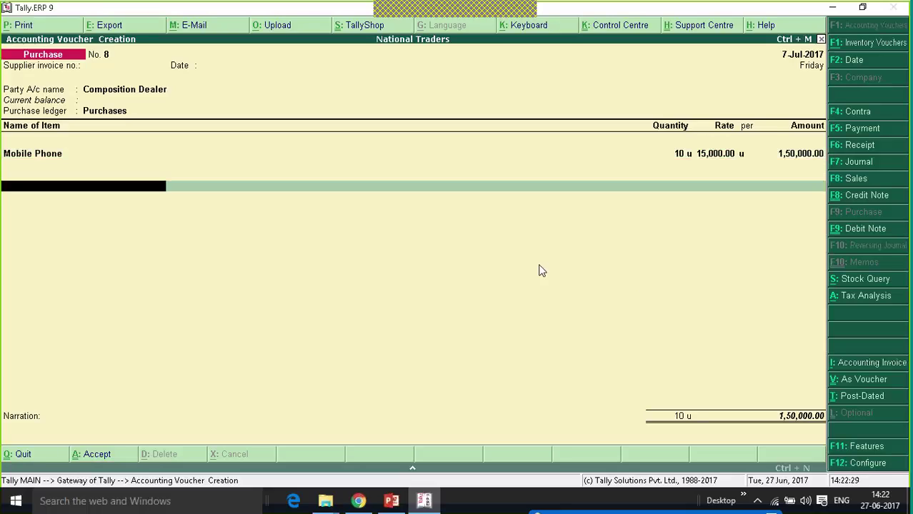
Try Central Tax, State Tax and Integrated Tax as a tax line, then back out.
key("space")
key("Down")
key("Down")
key("Return")
key("BackSpace")
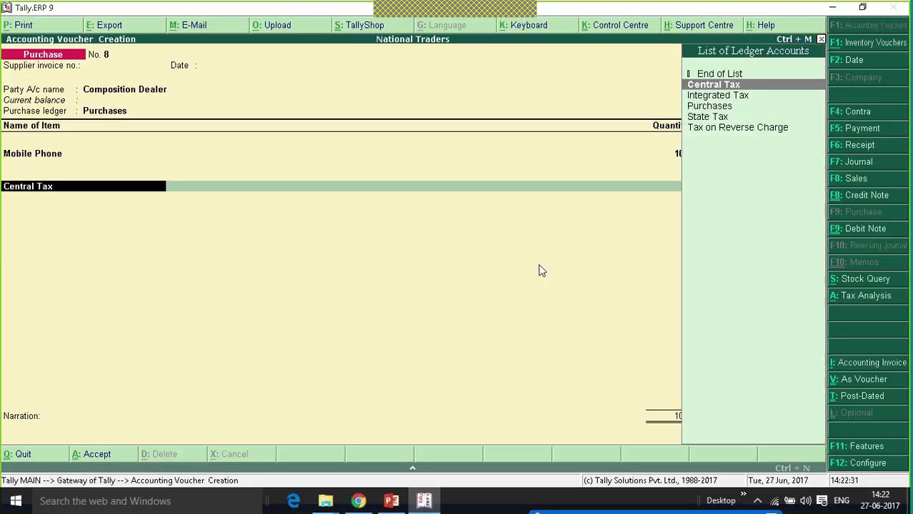
key("Down")
key("Down")
key("Down")
key("Down")
key("Up")
key("Return")
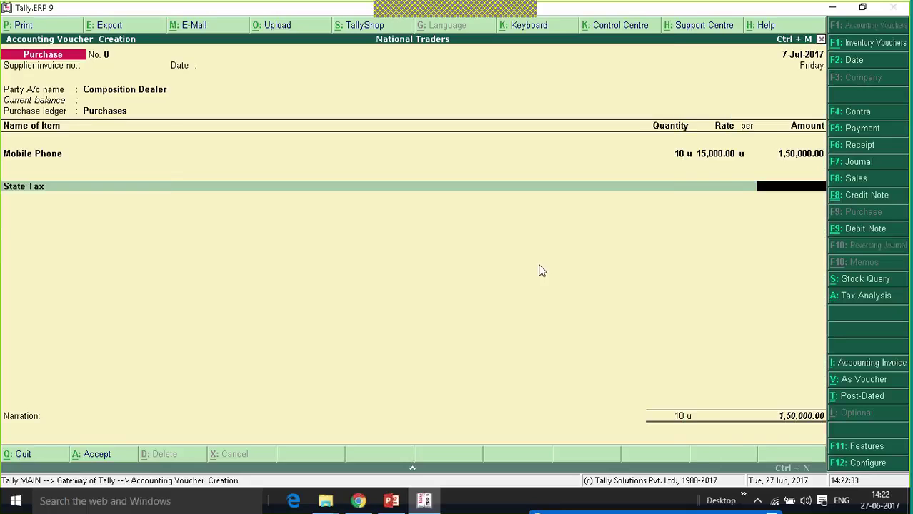
key("BackSpace")
key("Up")
key("Up")
key("Up")
key("Down")
key("Return")
key("BackSpace")
key("BackSpace")
Leave out tax ledgers, accept bill reference 8, and save the 1,50,000.00 voucher.
key("Return")
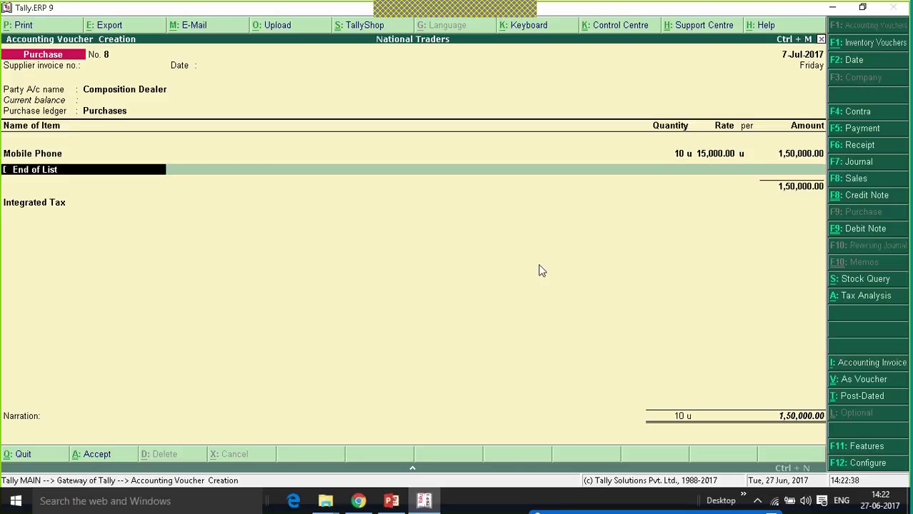
key("Return")
key("Up")
key("Up")
key("Return")
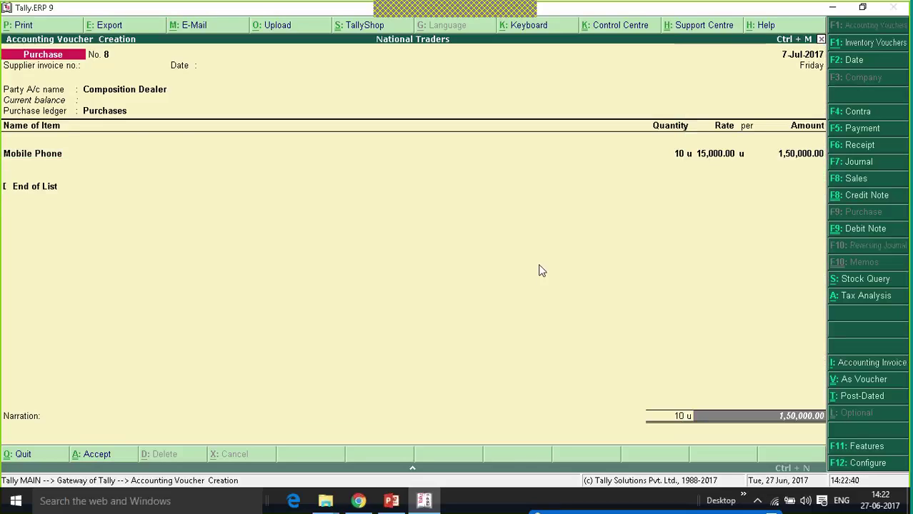
key("Return")
key("Return")
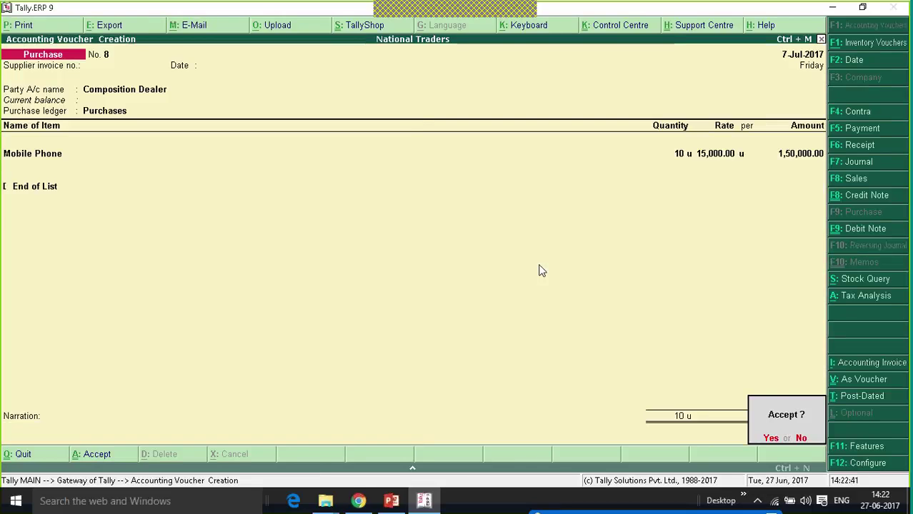
key("Return")
key("Escape")
key("Return")
key("Escape")
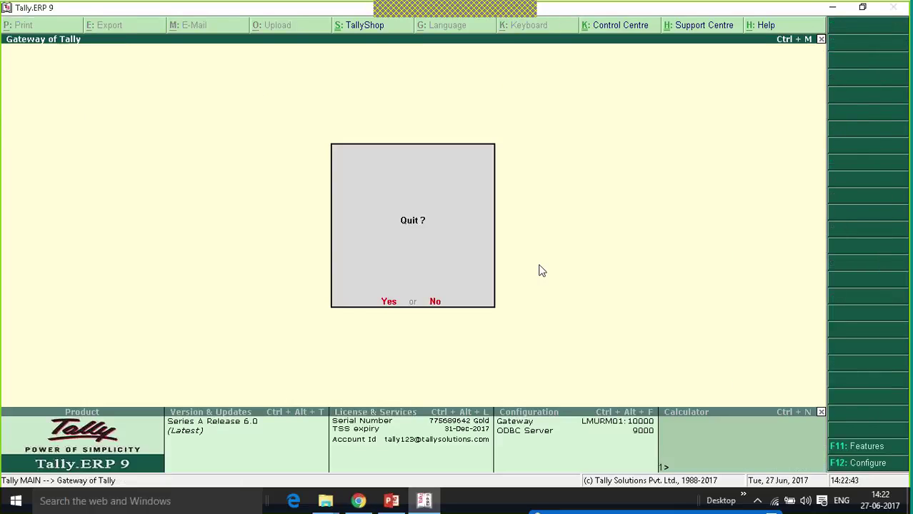
Return to Gateway and open the GSTR-2 Returns Summary for July 2017.
key("n")
key("d")
key("Up")
key("Down")
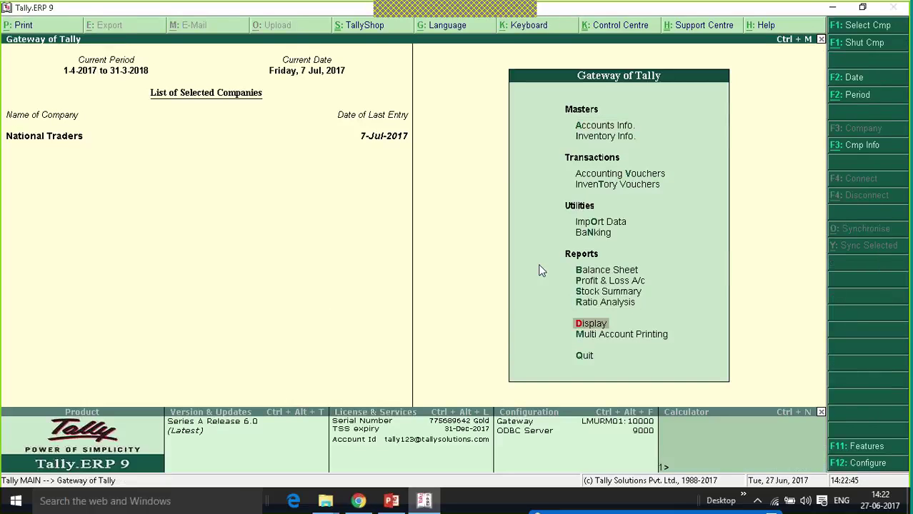
key("Return")
key("Up")
key("Up")
key("Up")
key("Up")
key("Up")
key("Up")
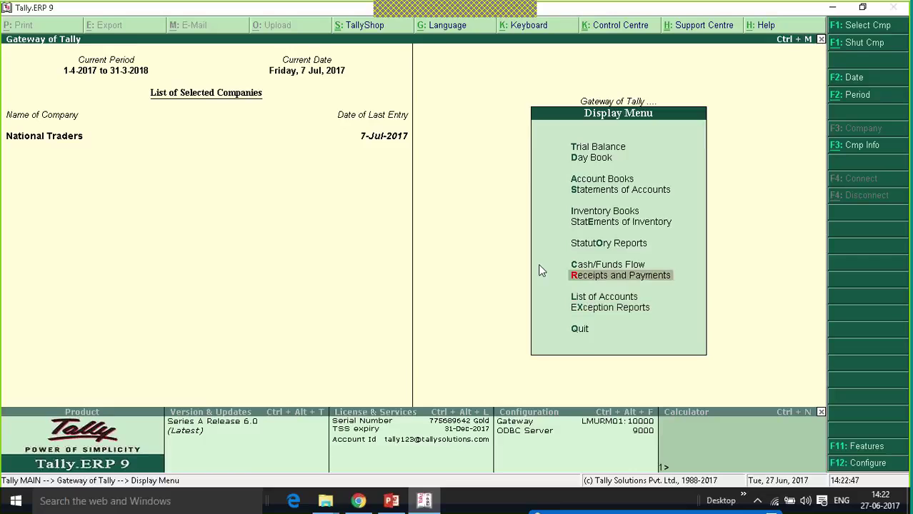
key("Return")
key("Down")
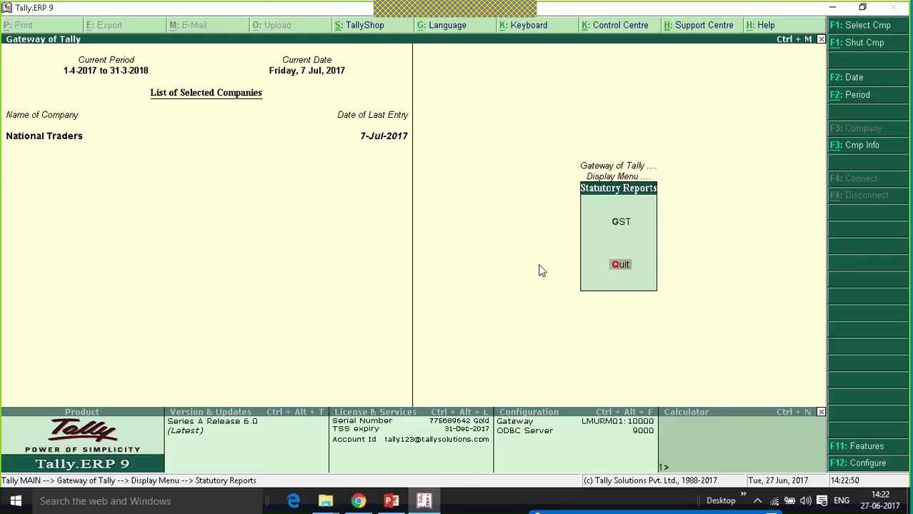
key("Up")
key("Return")
key("Down")
key("Return")
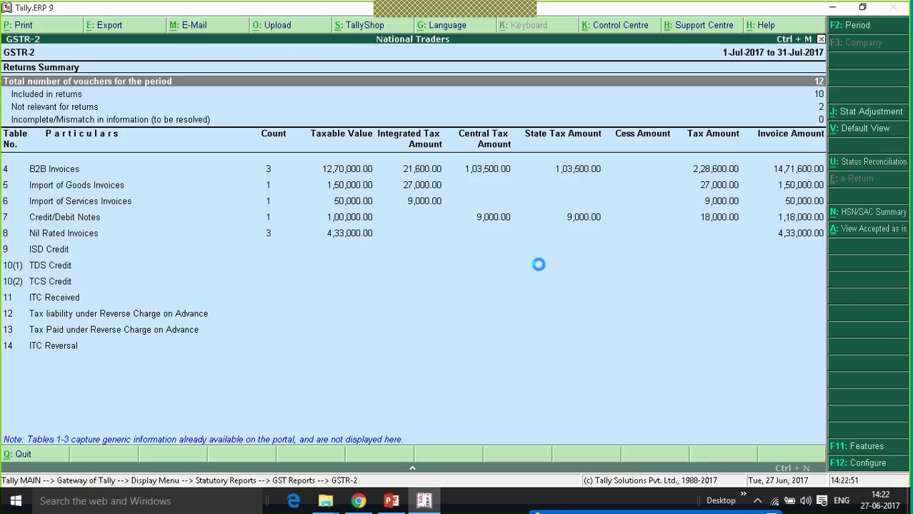
View Nil Rated Invoices totalling 4,33,000.00, then select the ISD Credit row.
key("Down")
key("Down")
key("Down")
key("Down")
key("Down")
key("Down")
key("Down")
key("Down")
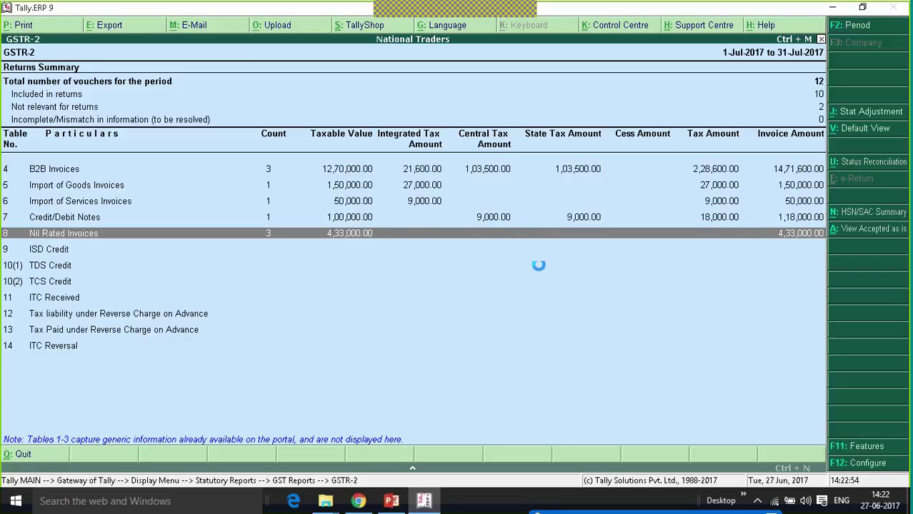
key("Return")
key("Down")
key("Down")
key("Down")
key("Down")
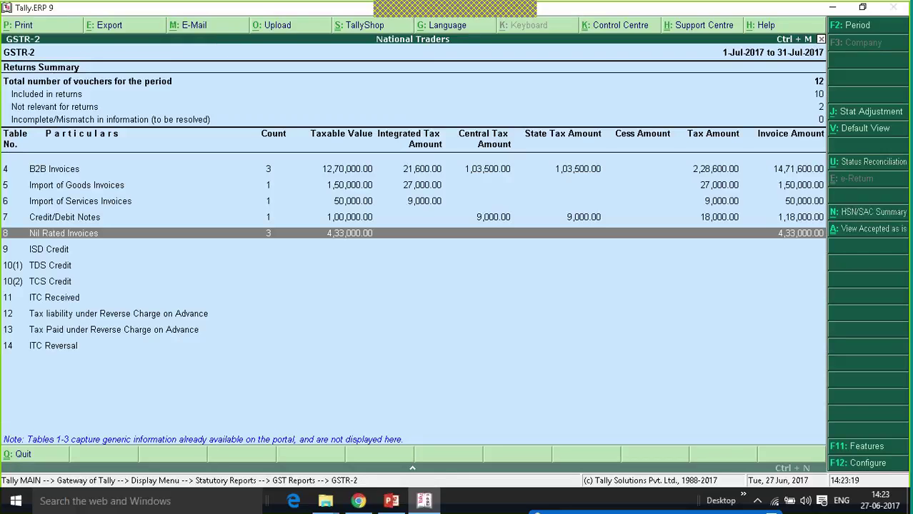
left_click(48, 249)
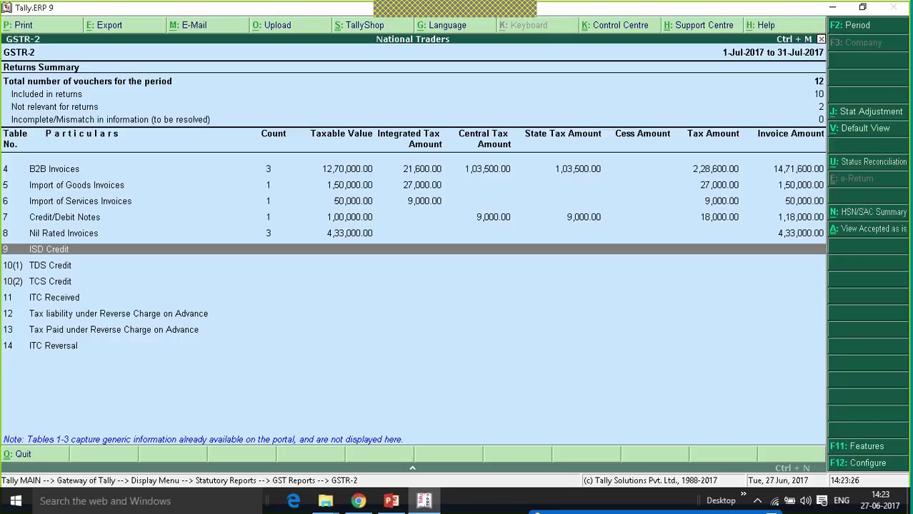
Start a stat adjustment journal for Increase of Input Tax Credit via ISD Transfer.
left_click(539, 270)
key("Up")
key("Down")
key("Up")
left_click(860, 114)
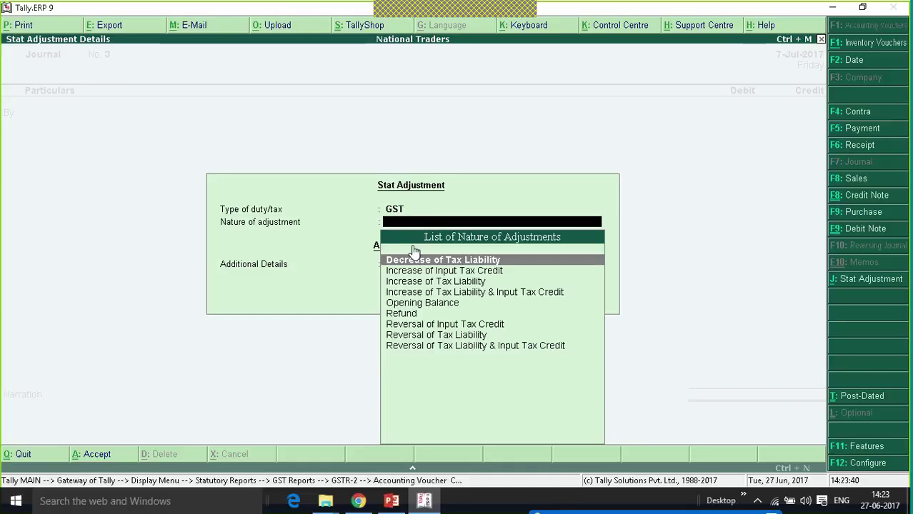
key("Down")
key("Return")
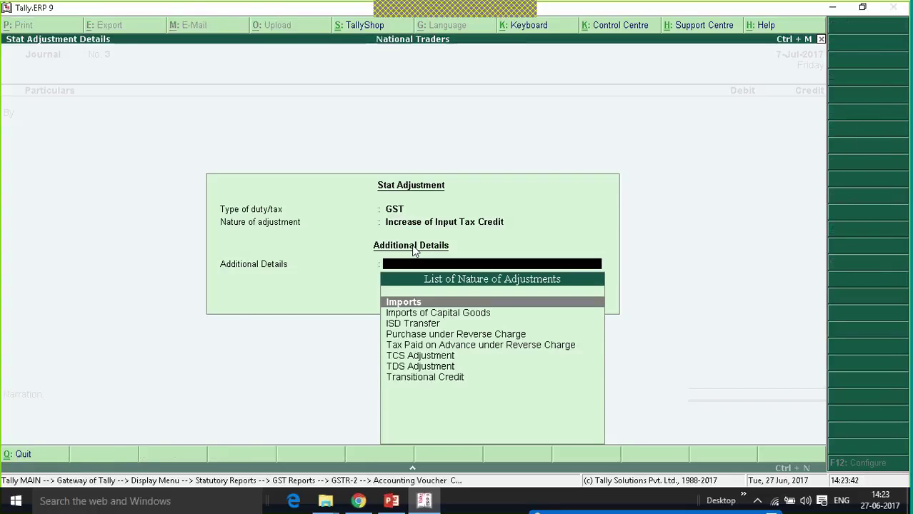
key("Down")
key("Down")
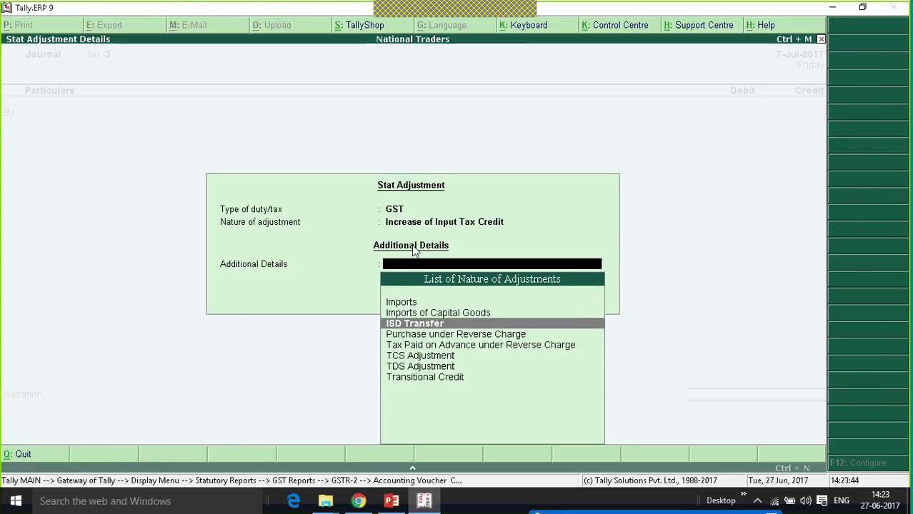
key("Return")
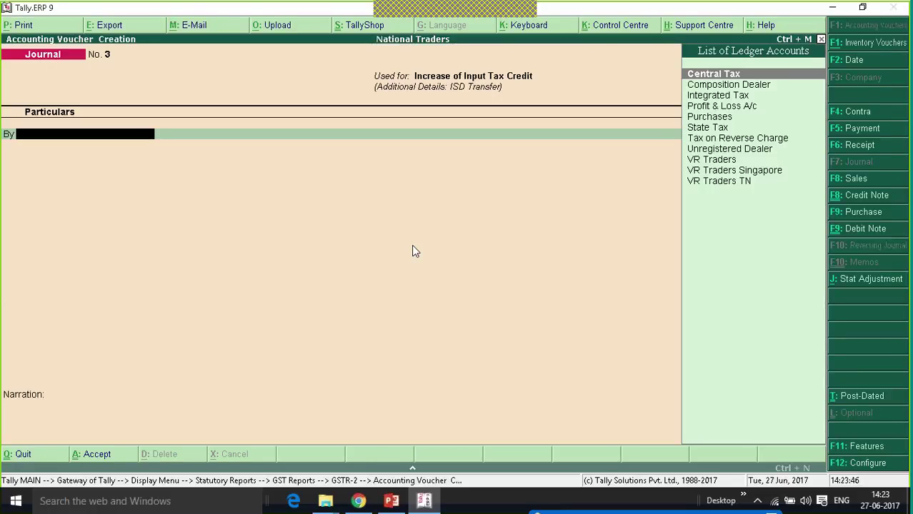
Debit the Integrated Tax ledger with 2,000.
key("Down")
key("Down")
key("Down")
key("Up")
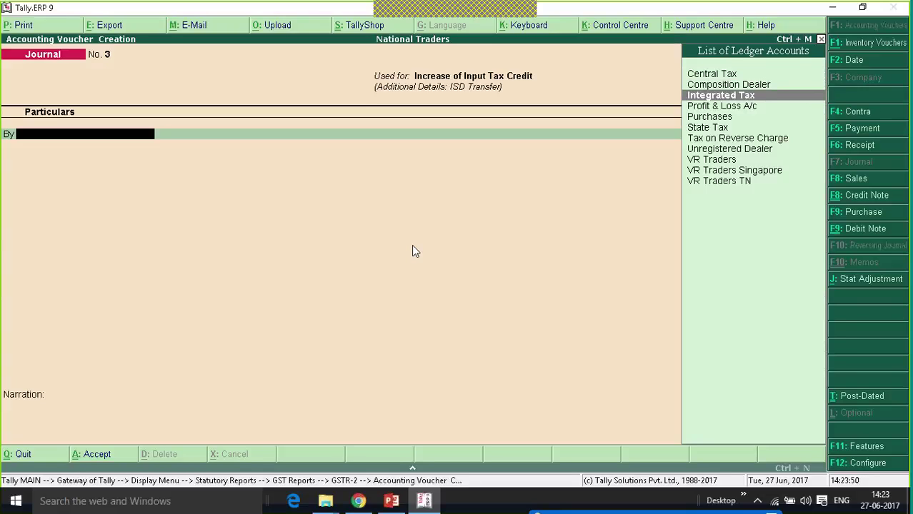
key("Return")
type("2000")
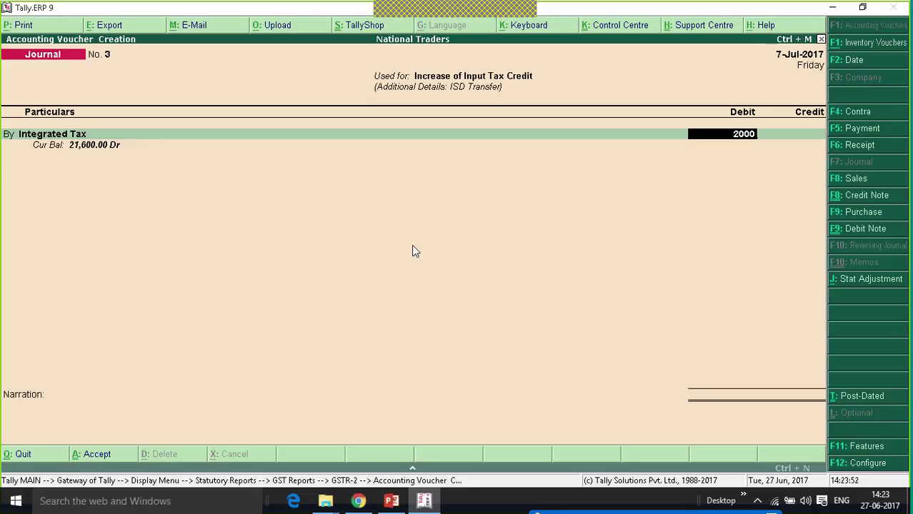
key("Return")
key("Return")
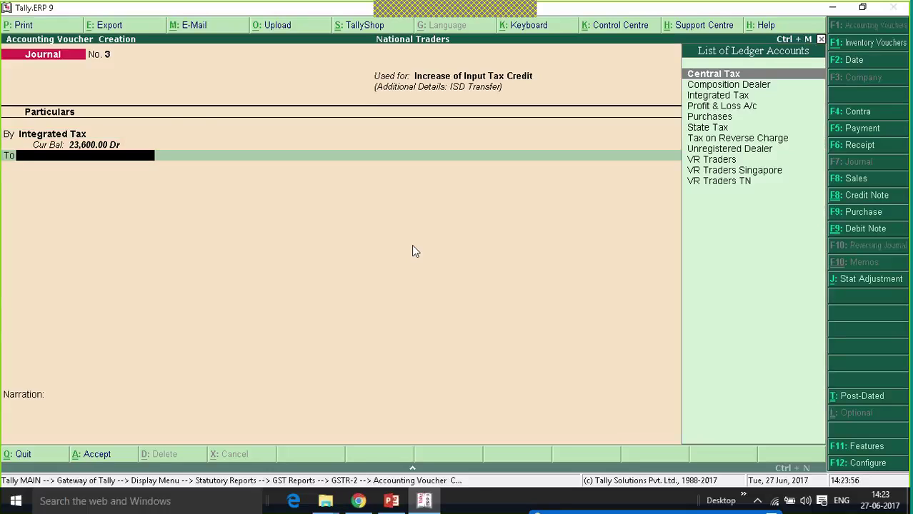
key("alt+c")
Create a Head Office ledger under Indirect Incomes as the journal's credit account.
type("Head")
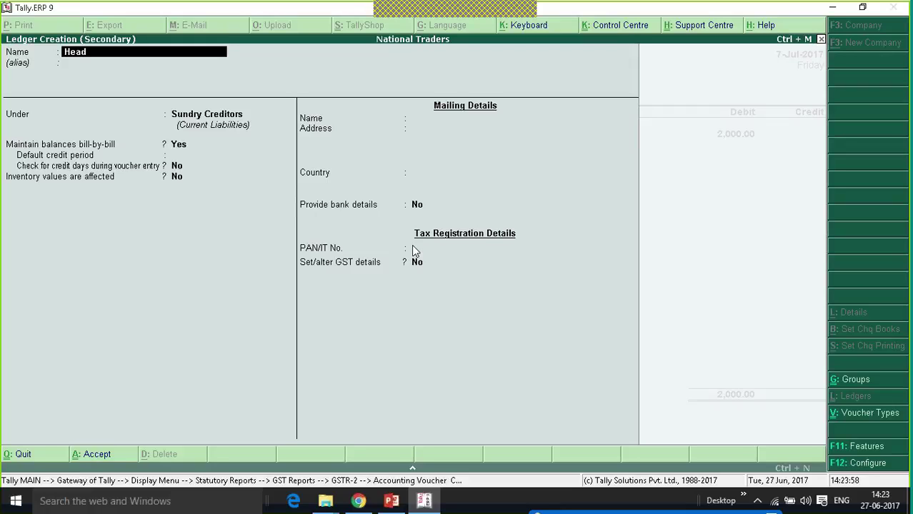
type(" Office")
key("Return")
key("Return")
type("Bra")
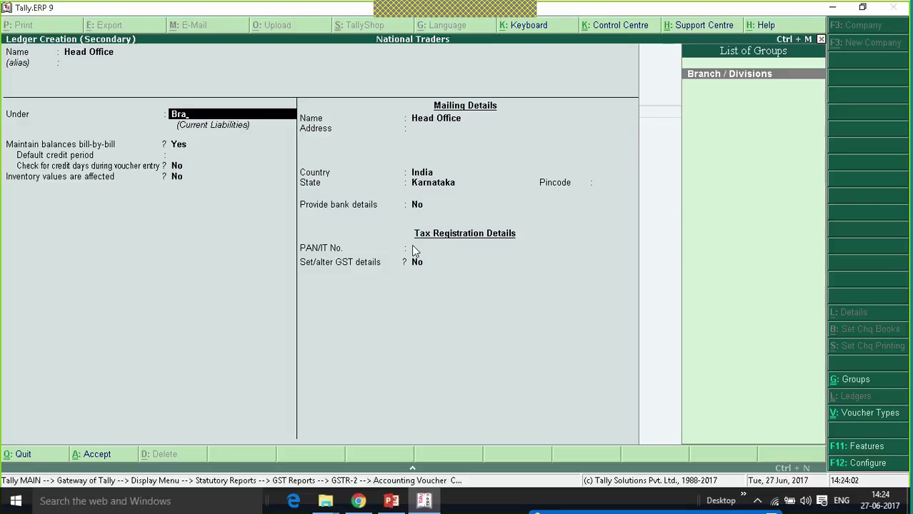
key("Return")
key("BackSpace")
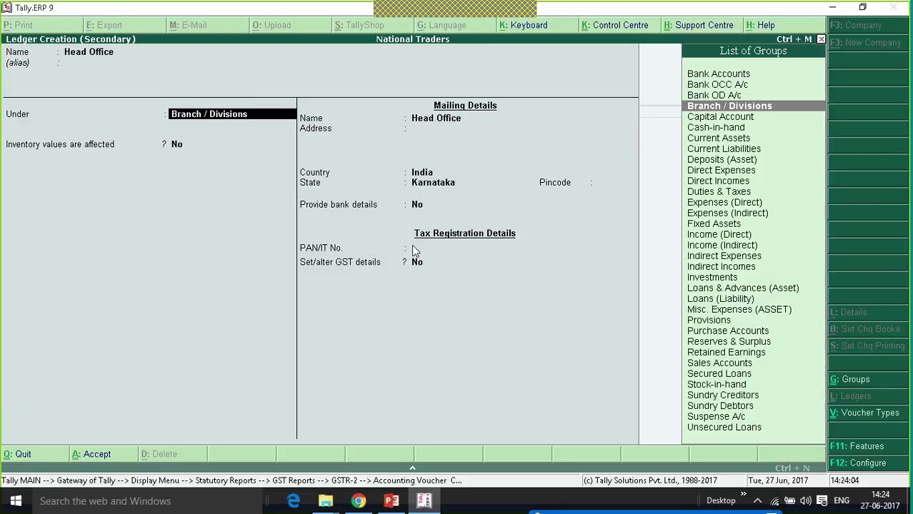
type("Ind")
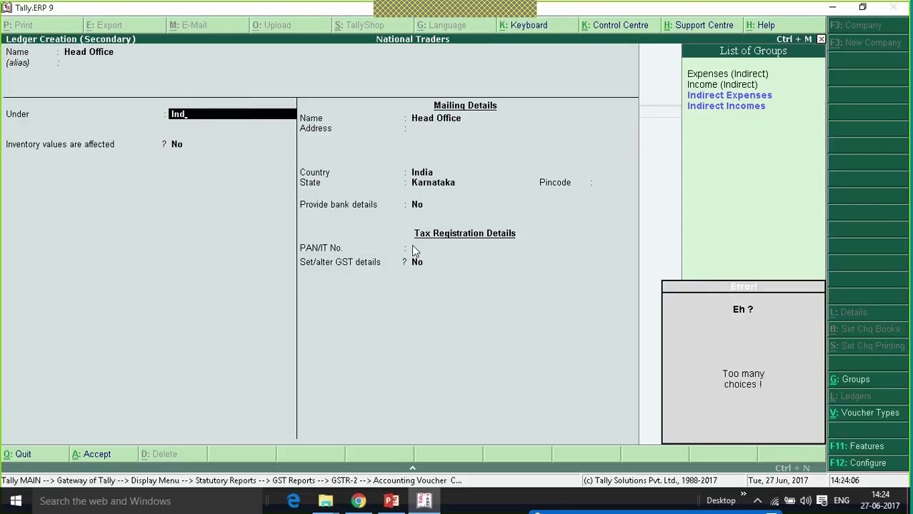
key("Up")
key("Down")
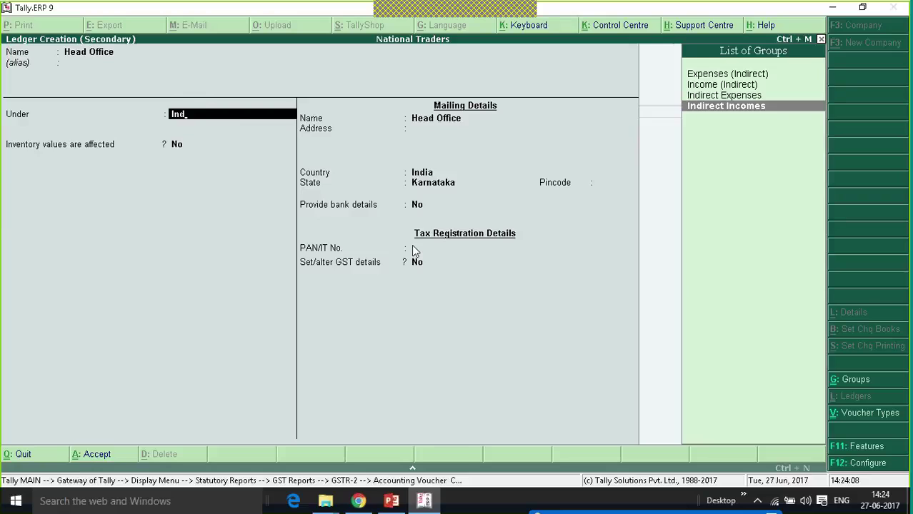
key("Return")
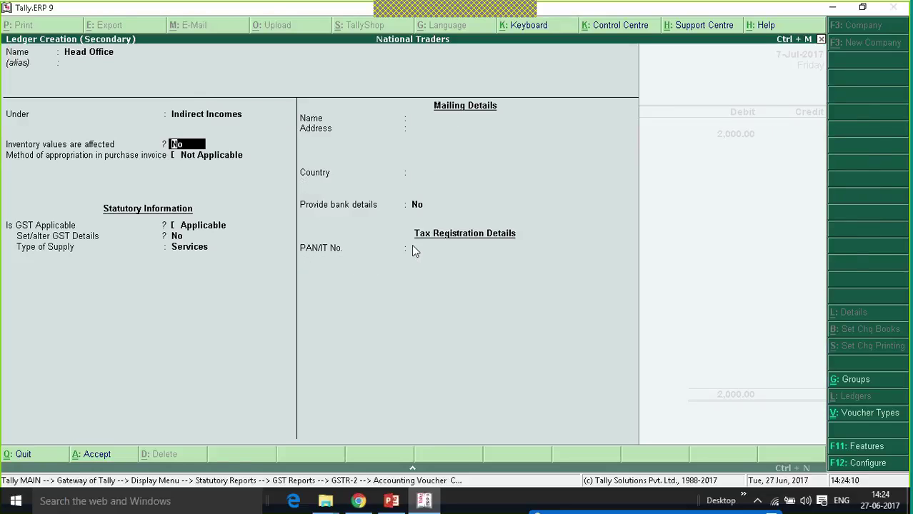
key("ctrl+a")
Save the ISD journal and check GSTR-2's ISD Credit row for 2,000.
key("Return")
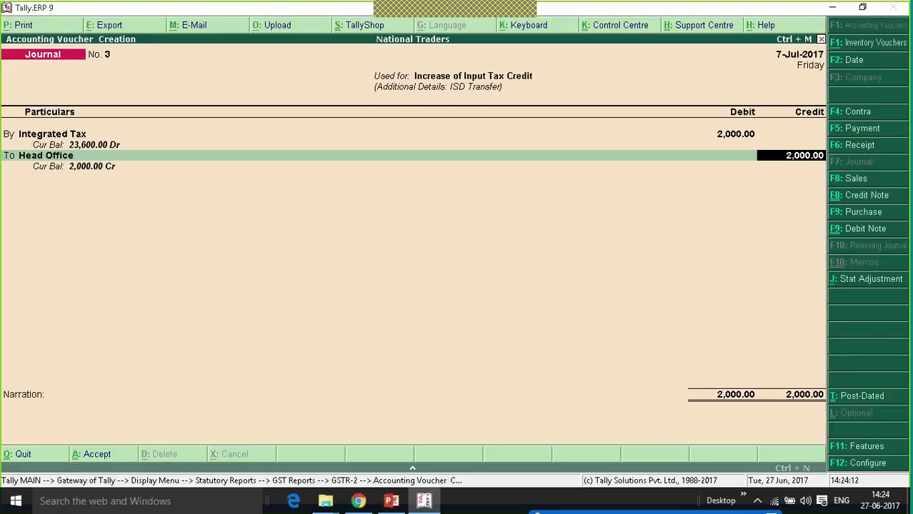
key("Return")
key("Return")
key("Return")
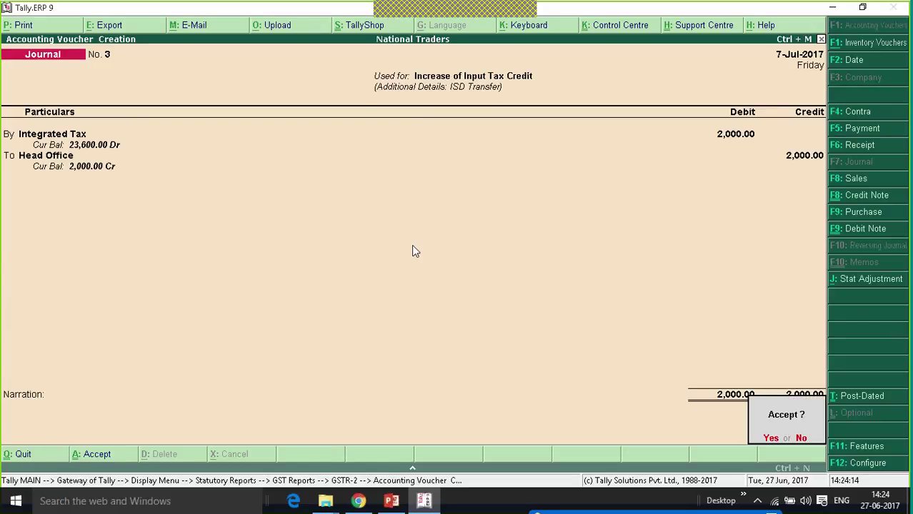
key("y")
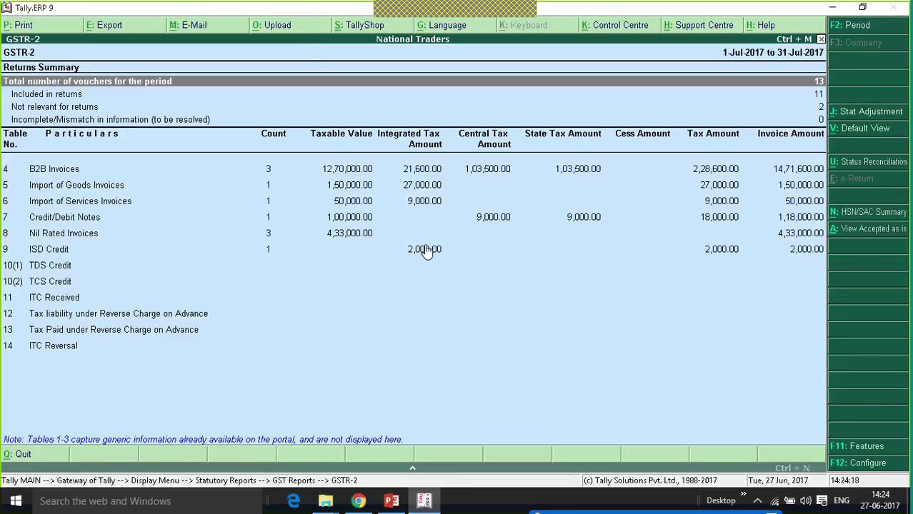
left_click(424, 255)
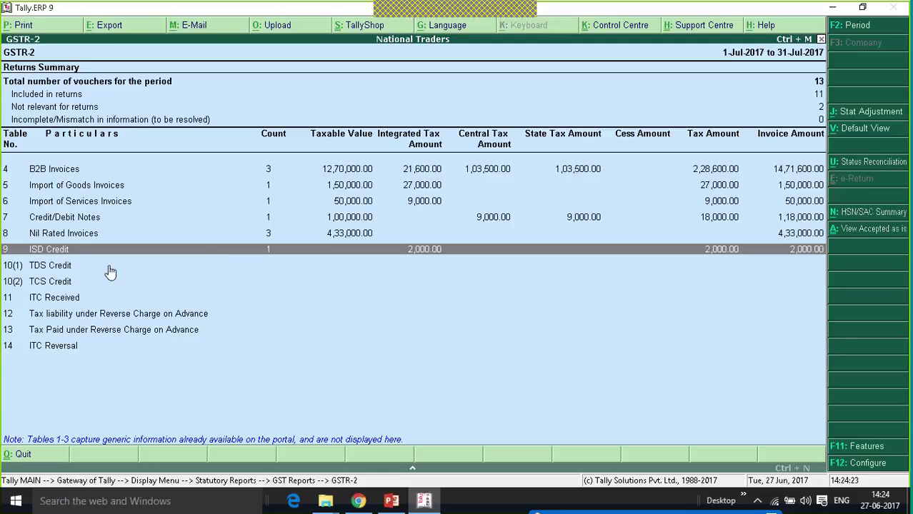
left_click(869, 112)
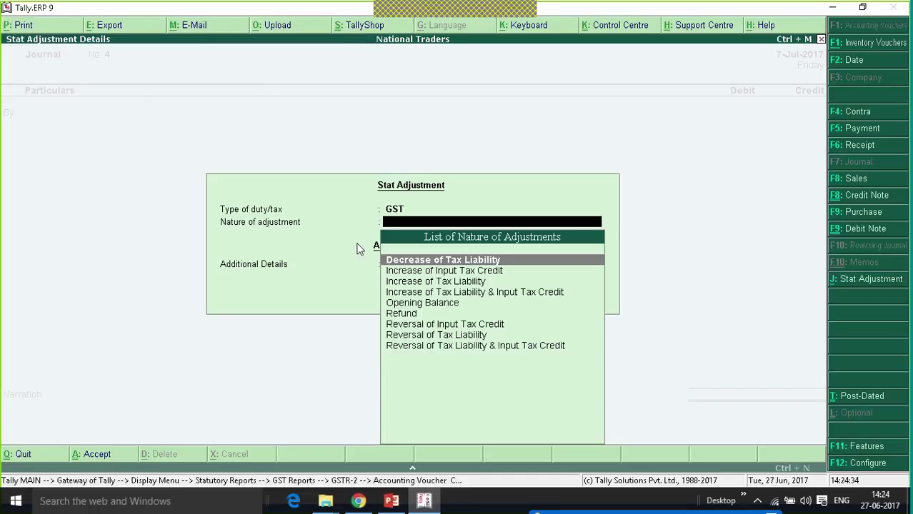
Set the adjustment to Increase of Input Tax Credit with TDS Adjustment as the detail.
key("Down")
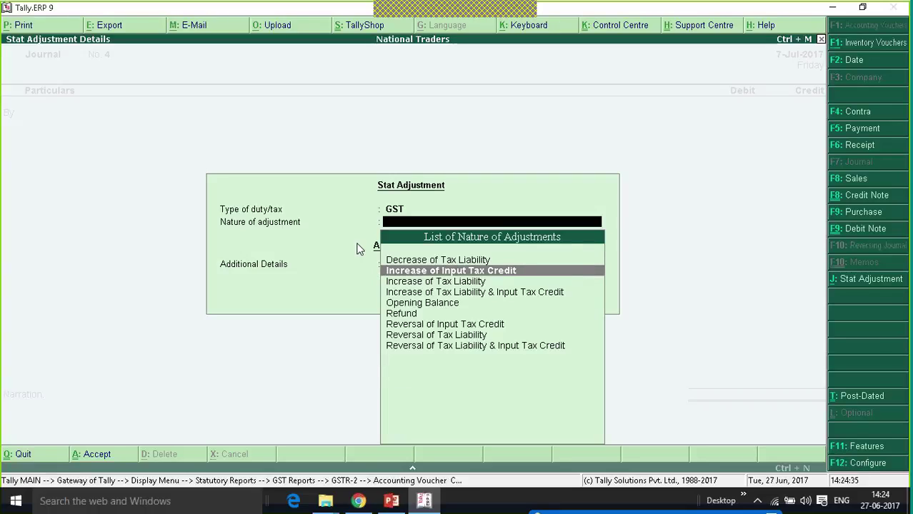
key("Return")
key("Down")
key("Down")
key("Down")
key("Down")
key("Down")
key("Down")
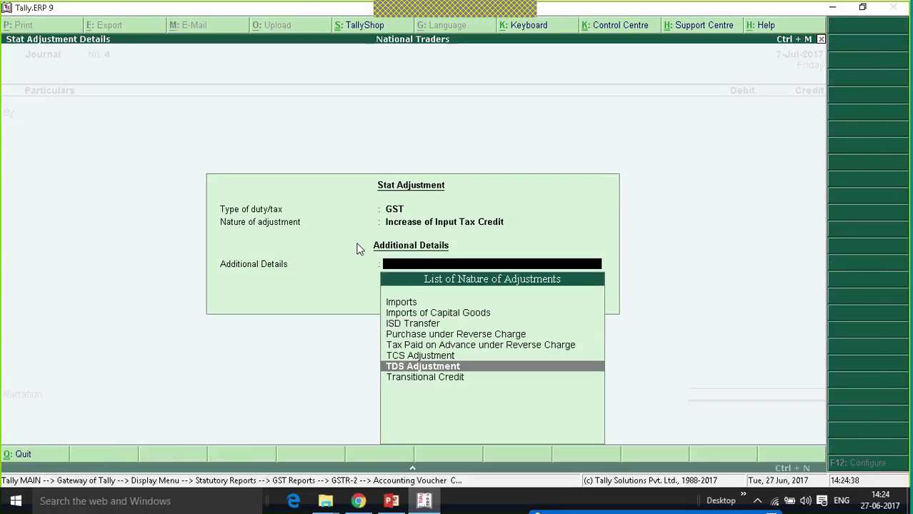
key("Return")
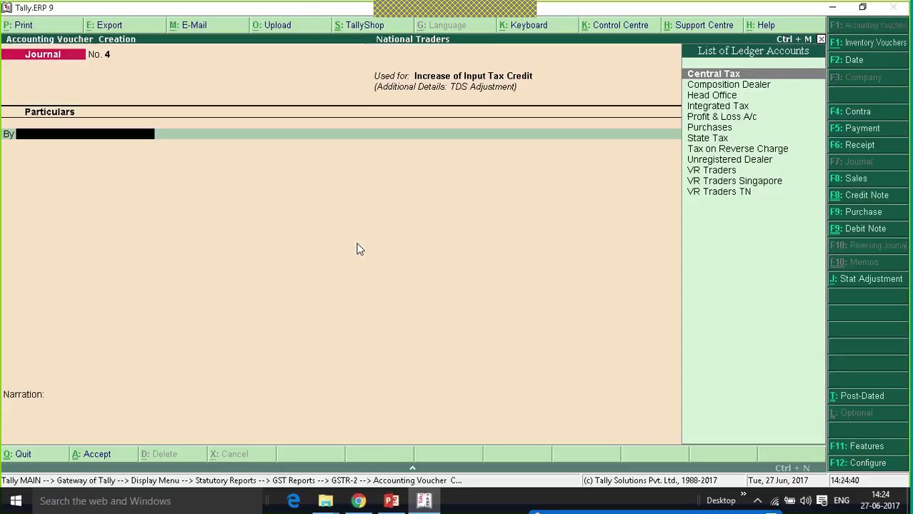
Debit the Integrated Tax ledger with 1,000.
key("Down")
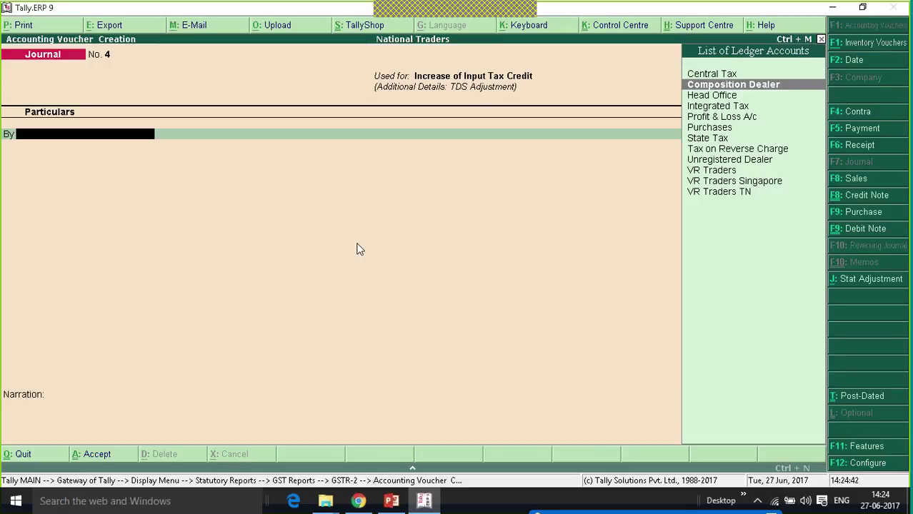
key("Down")
key("Down")
key("Down")
key("Down")
key("Down")
key("Up")
key("Up")
key("Up")
key("Up")
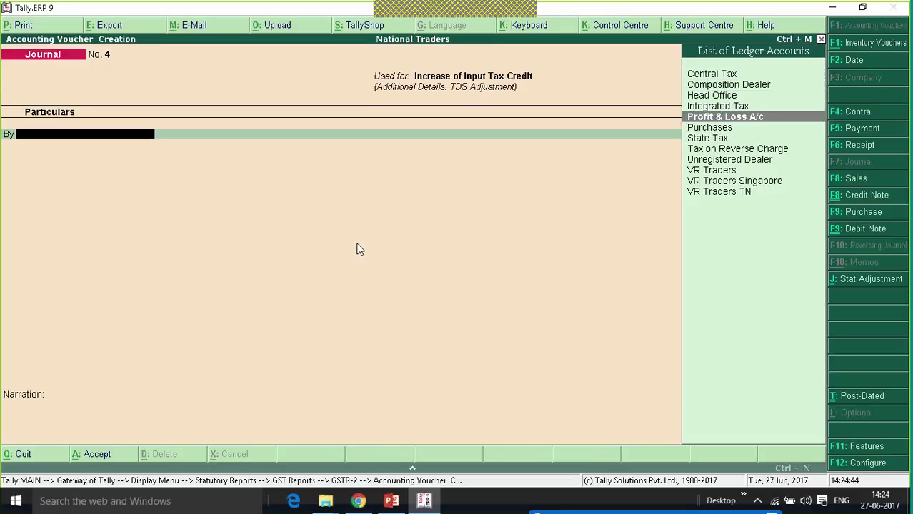
key("Down")
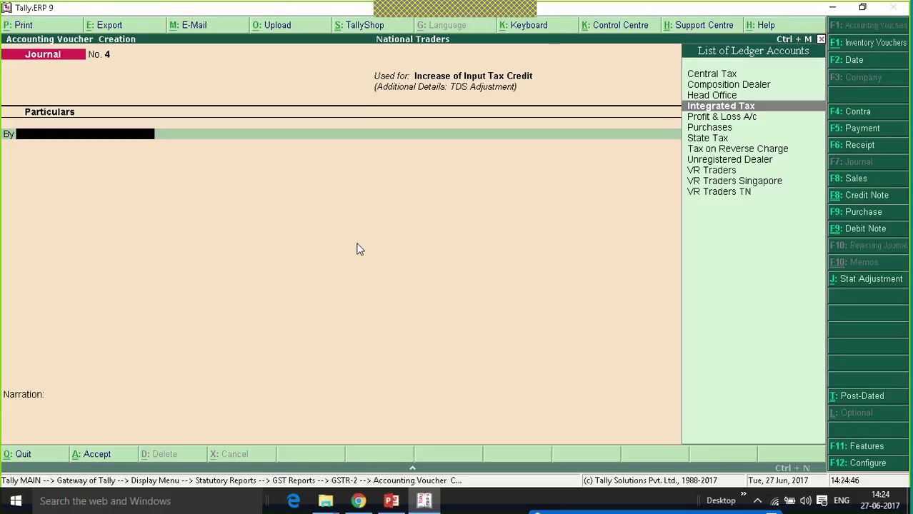
key("Return")
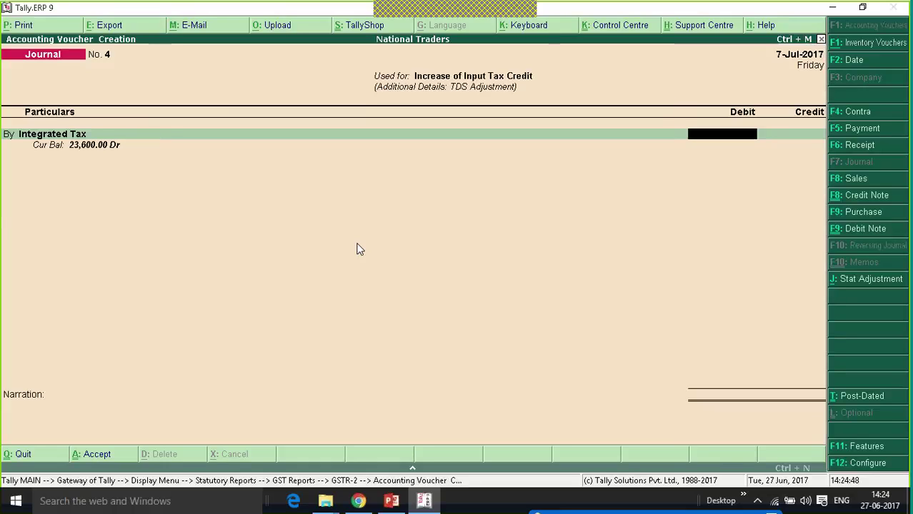
type("1000")
key("Return")
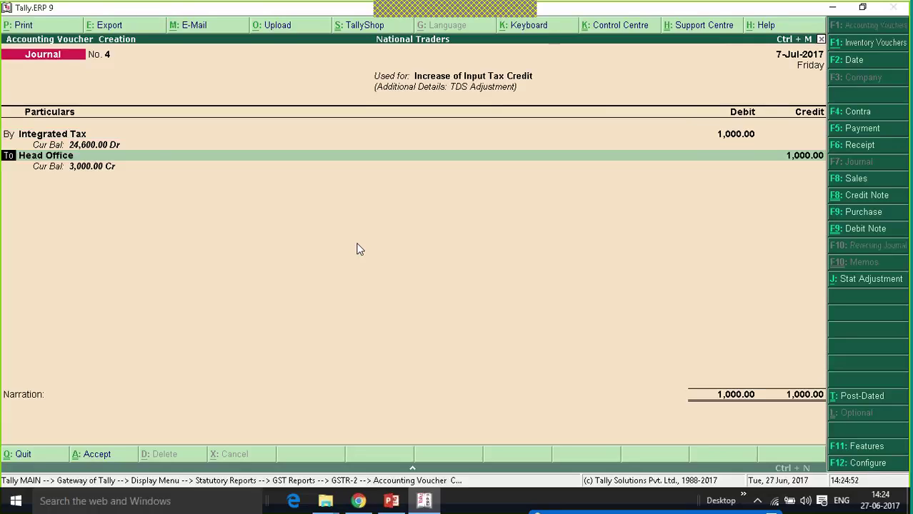
key("Return")
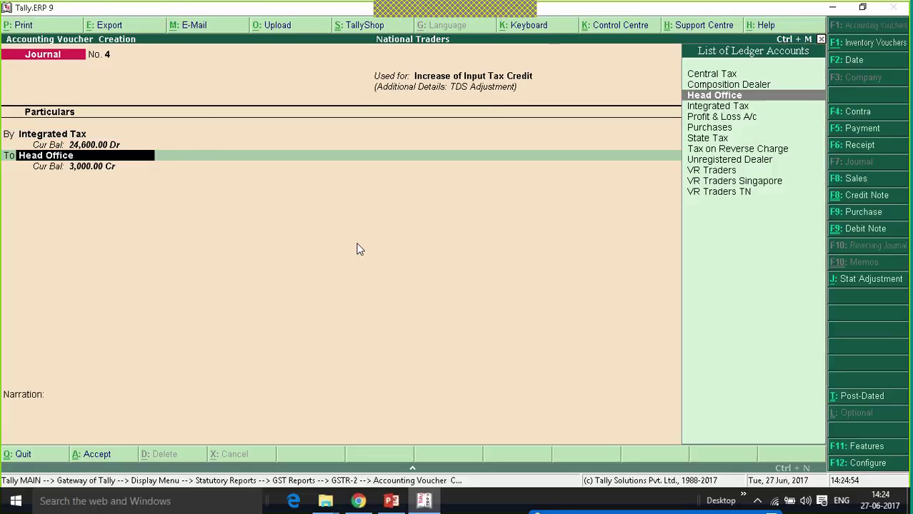
Credit a new TDS Expense ledger under Indirect Expenses and save journal No. 4.
key("alt+c")
type("TDS")
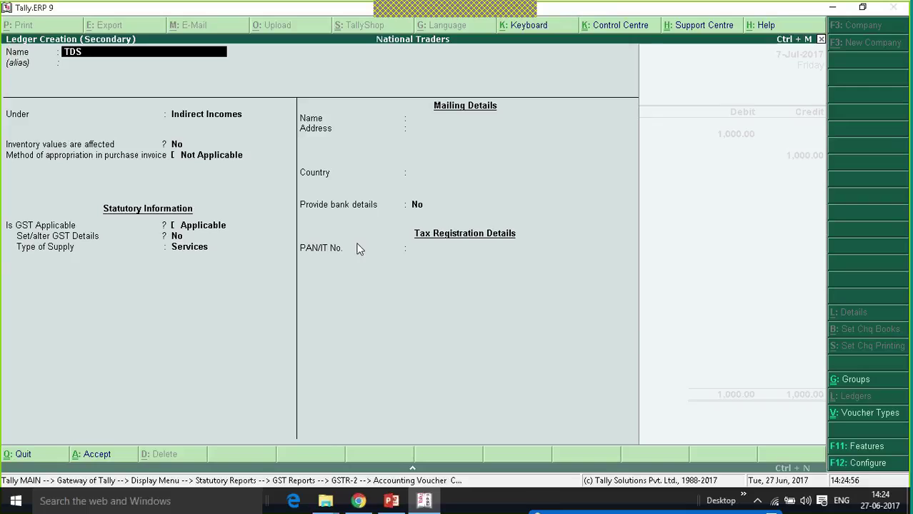
type(" Expense")
key("Return")
type("Ex")
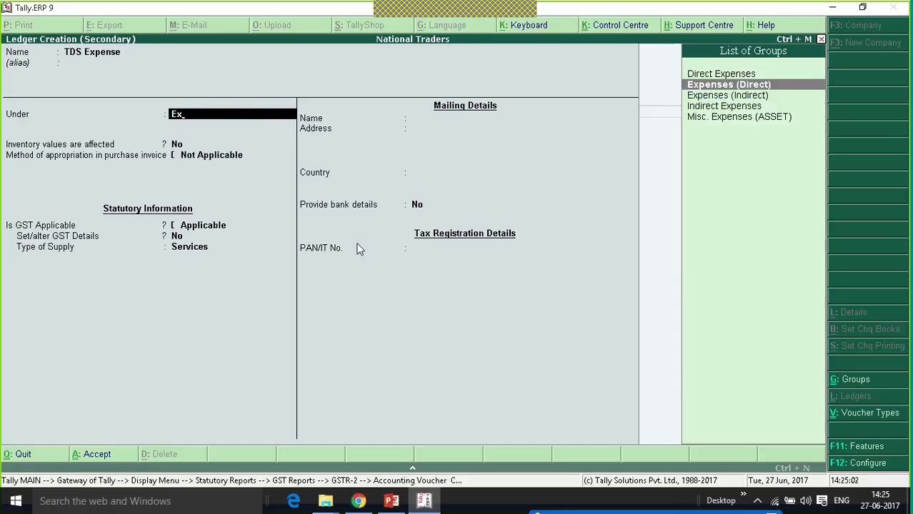
key("Down")
key("Return")
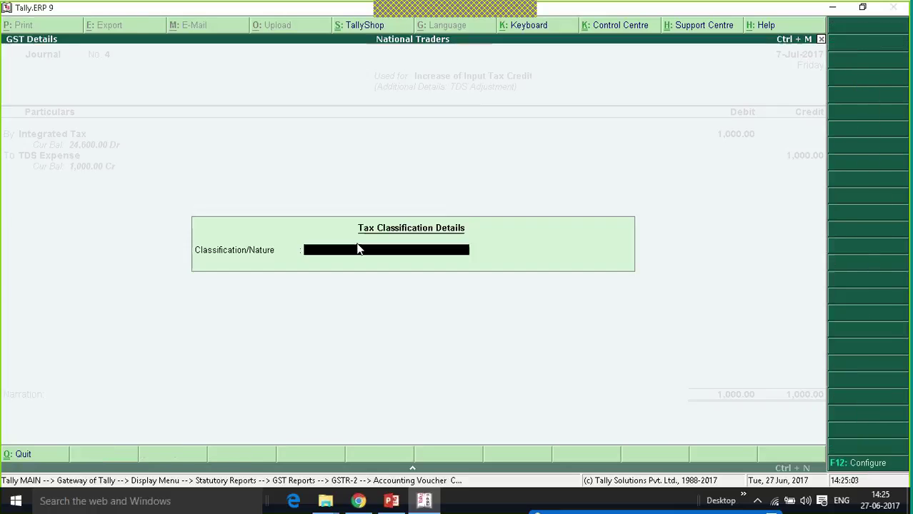
key("Return")
key("Return")
key("Return")
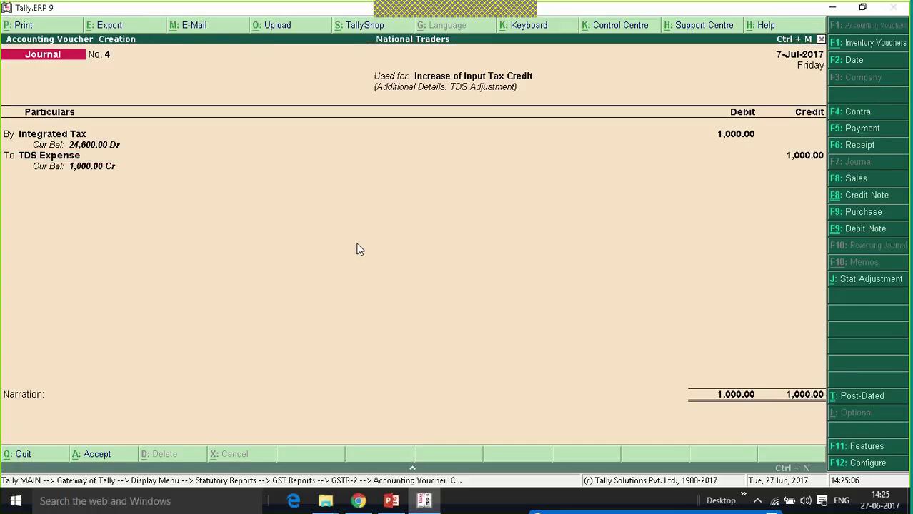
key("ctrl+a")
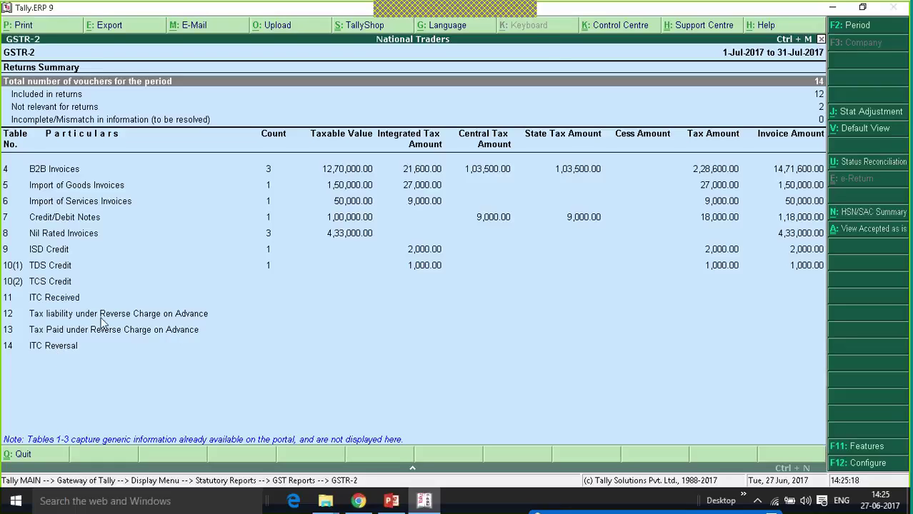
left_click(149, 316)
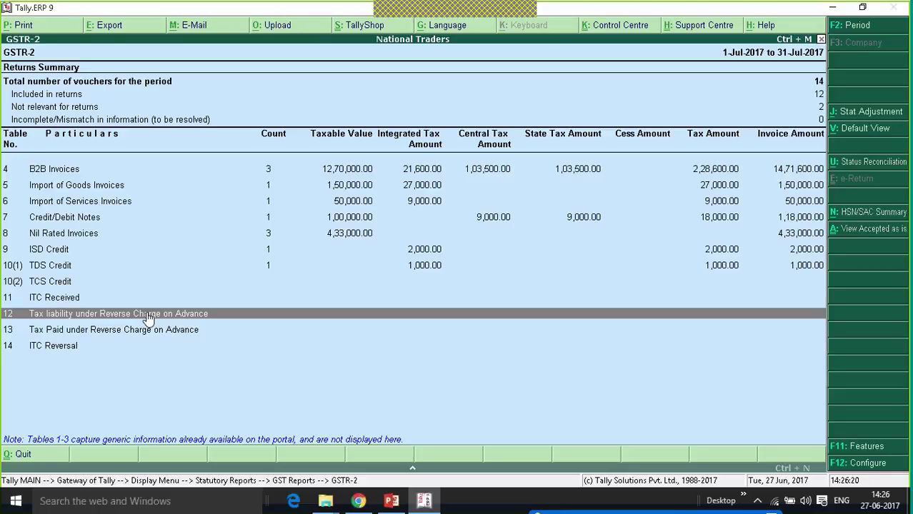
Go from GSTR-2 back to Gateway of Tally and start a new Payment voucher dated 7-Jul-2017.
key("Escape")
key("Escape")
key("Escape")
key("Escape")
key("Escape")
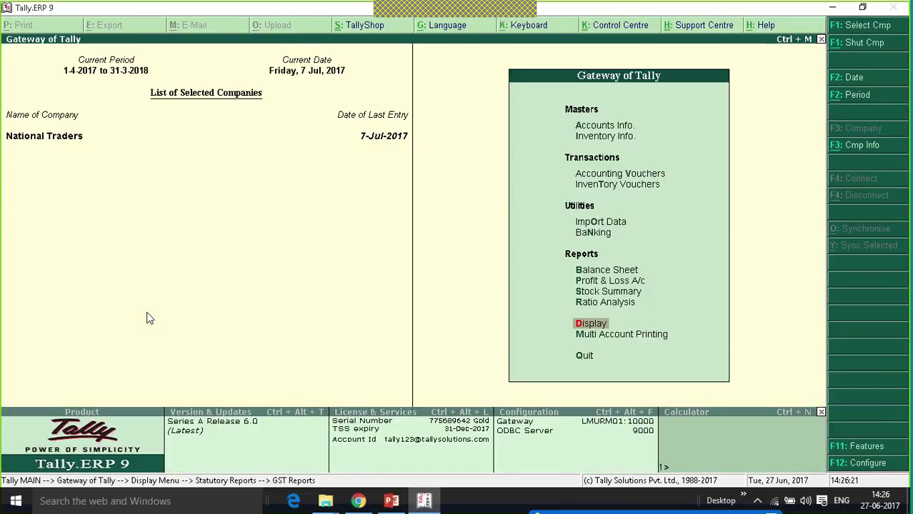
key("n")
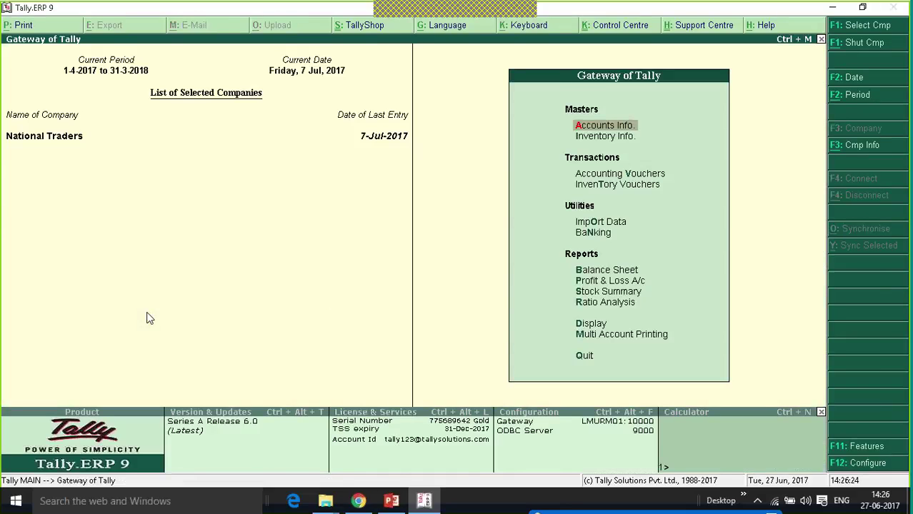
key("Down")
key("Down")
key("Return")
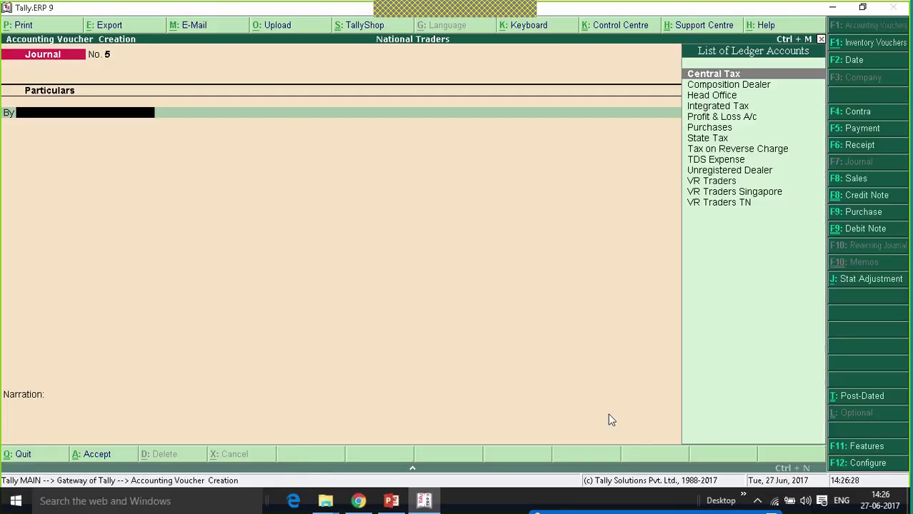
left_click(859, 130)
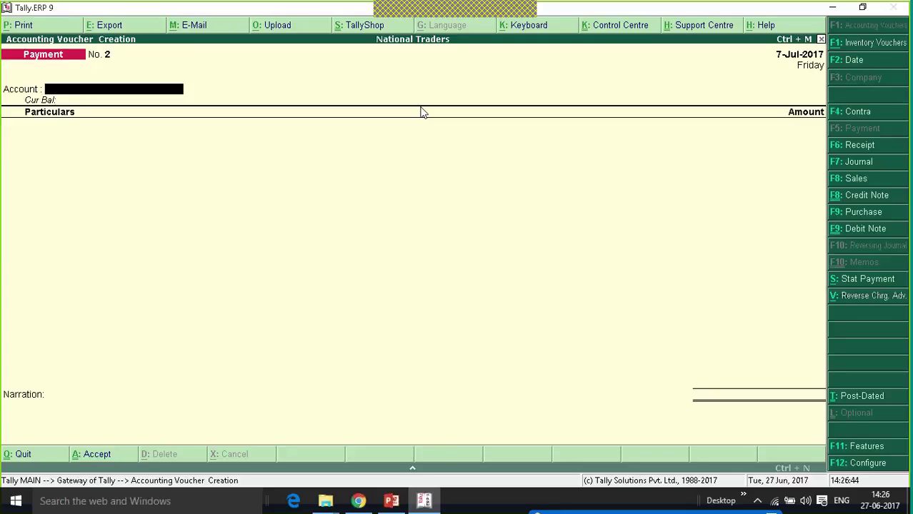
Mark Payment No. 2 as a reverse-charge advance from Kotak Bank to Unregistered Dealer.
left_click(877, 297)
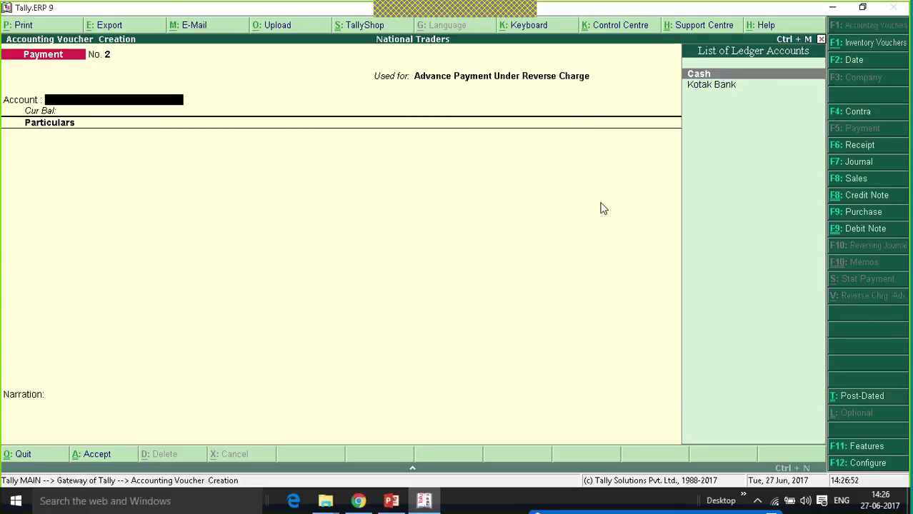
key("Down")
key("Return")
key("Down")
key("Down")
key("Down")
key("Down")
key("Down")
key("Down")
key("Down")
key("Down")
key("Down")
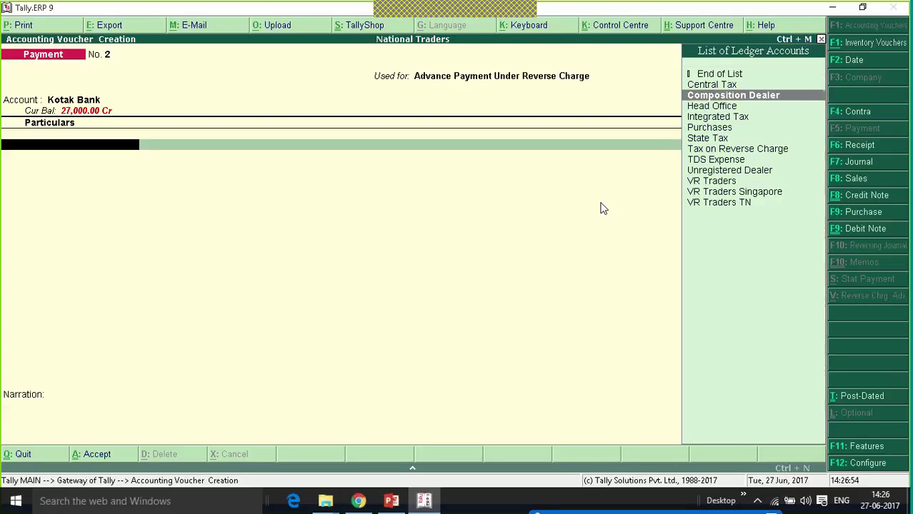
key("Return")
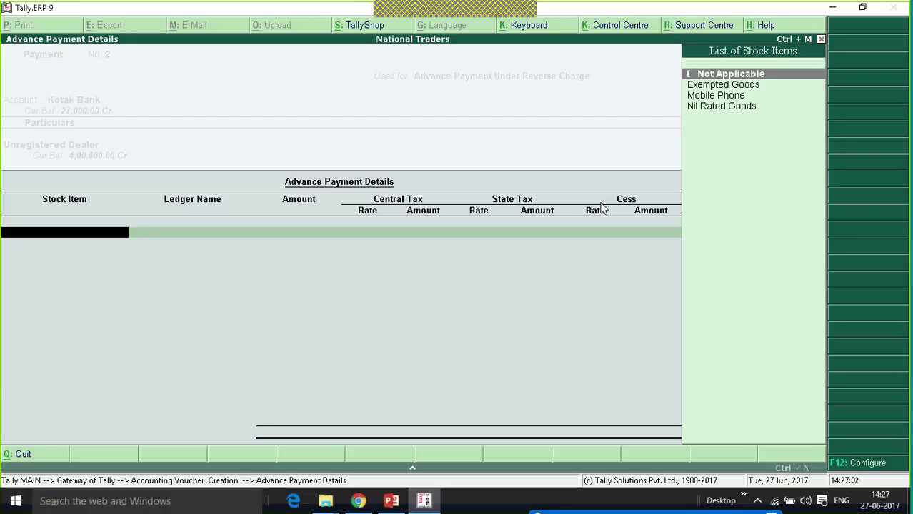
Enter Not Applicable, Purchases and 1,00,000 in the Advance Payment Details.
key("Return")
key("Down")
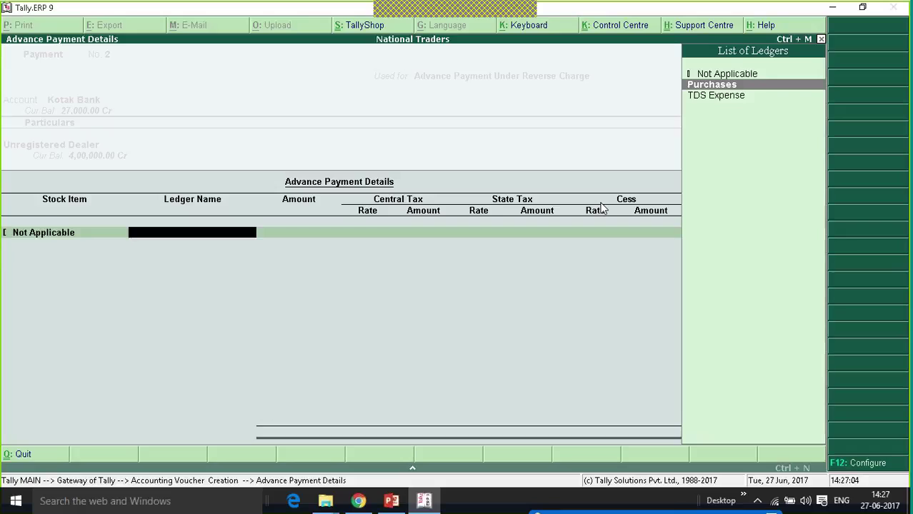
key("Return")
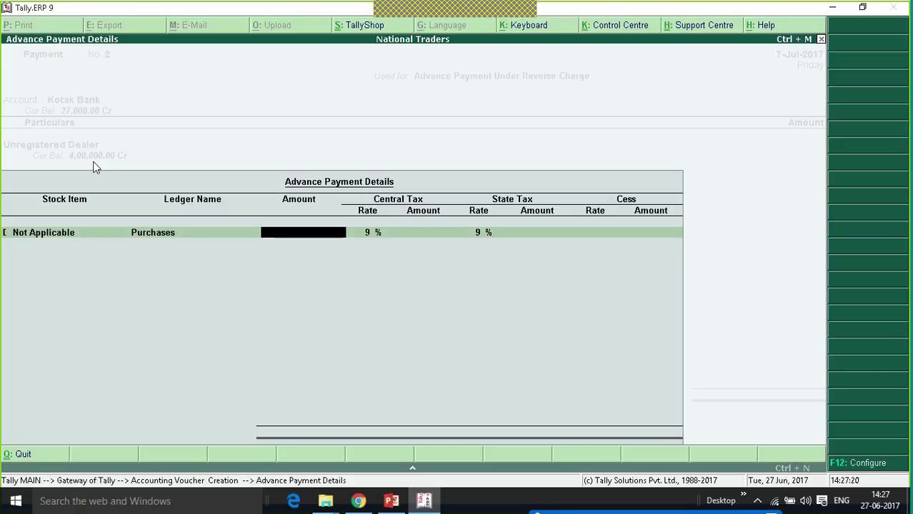
type("1,00,00")
type("0")
key("Return")
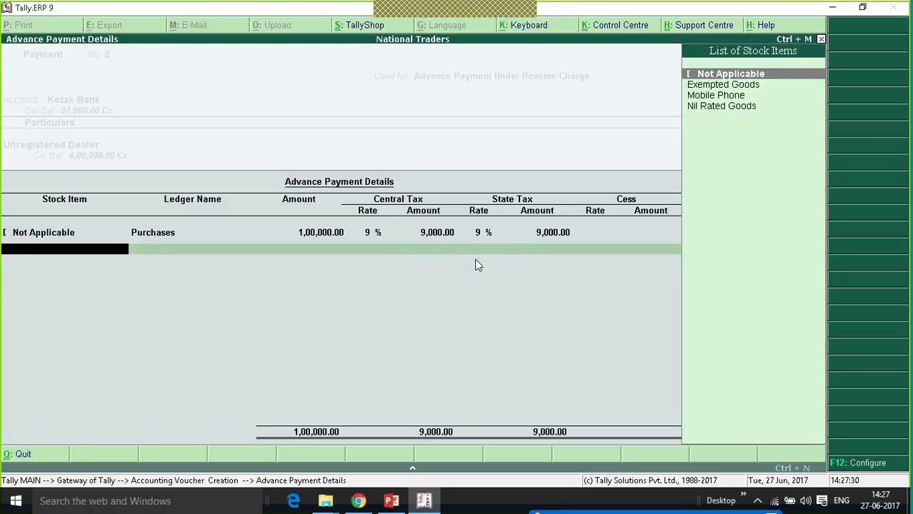
key("Return")
key("Return")
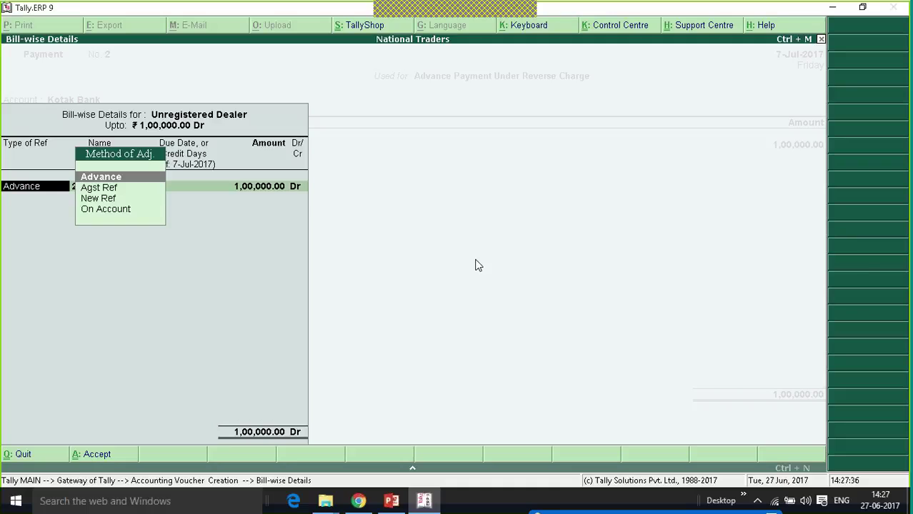
Keep Advance as the bill reference, recheck the advance details and save Payment No. 2.
key("Return")
key("Return")
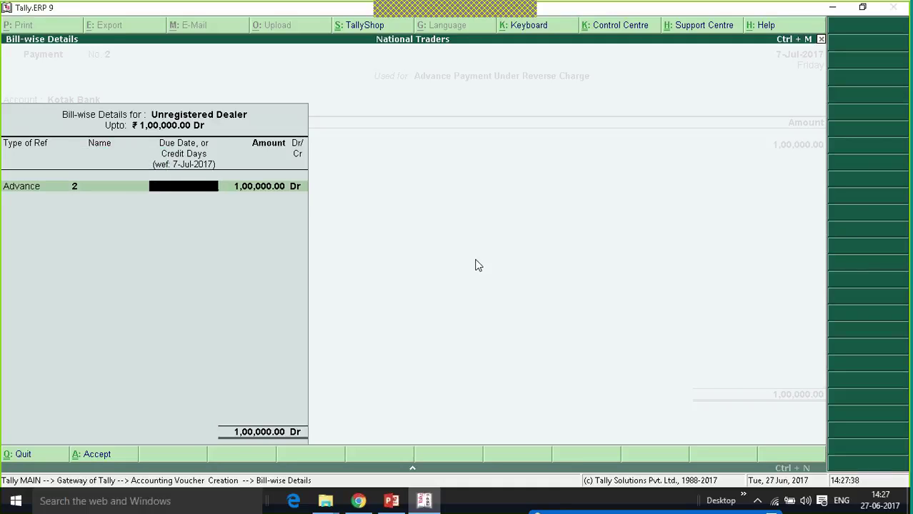
key("Return")
key("Return")
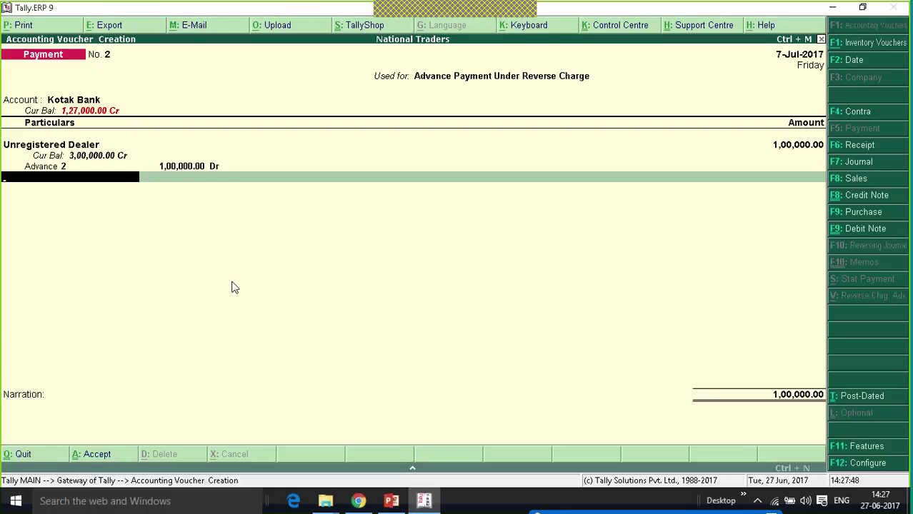
key("BackSpace")
key("BackSpace")
key("Return")
key("Return")
key("Return")
key("Return")
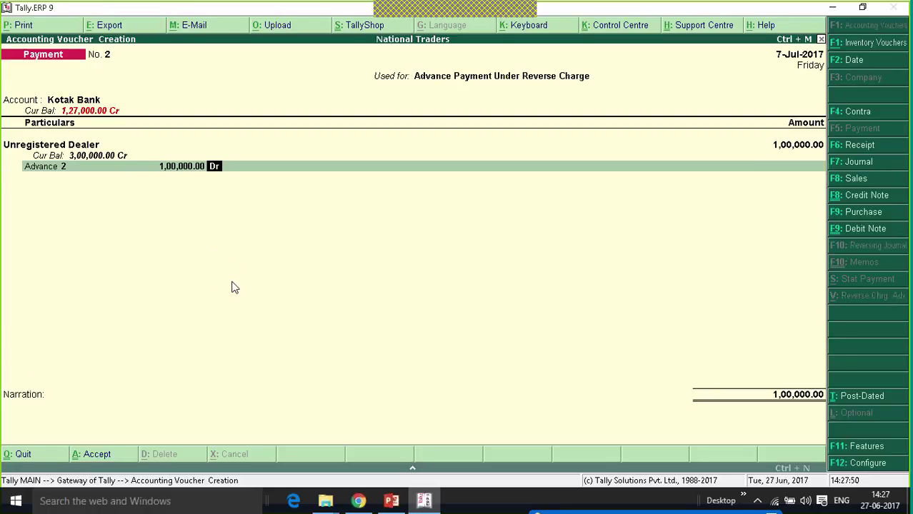
key("BackSpace")
key("BackSpace")
key("BackSpace")
key("BackSpace")
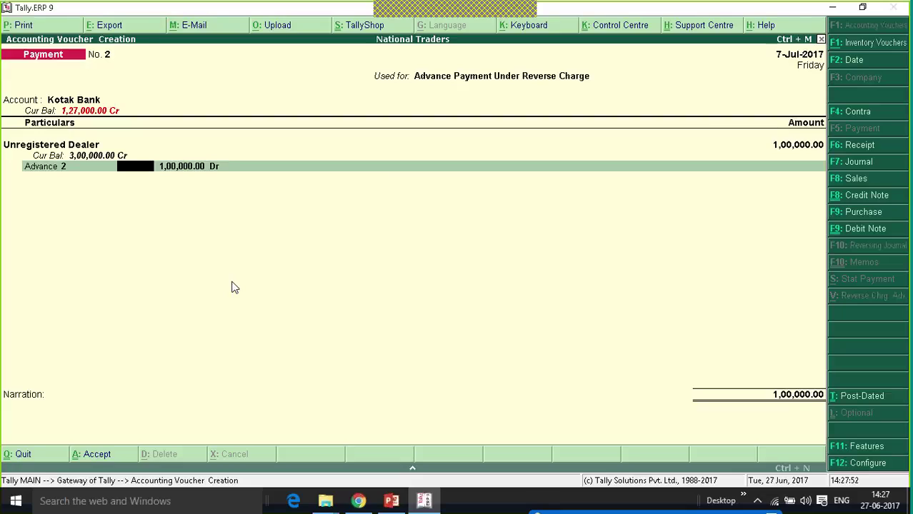
key("Return")
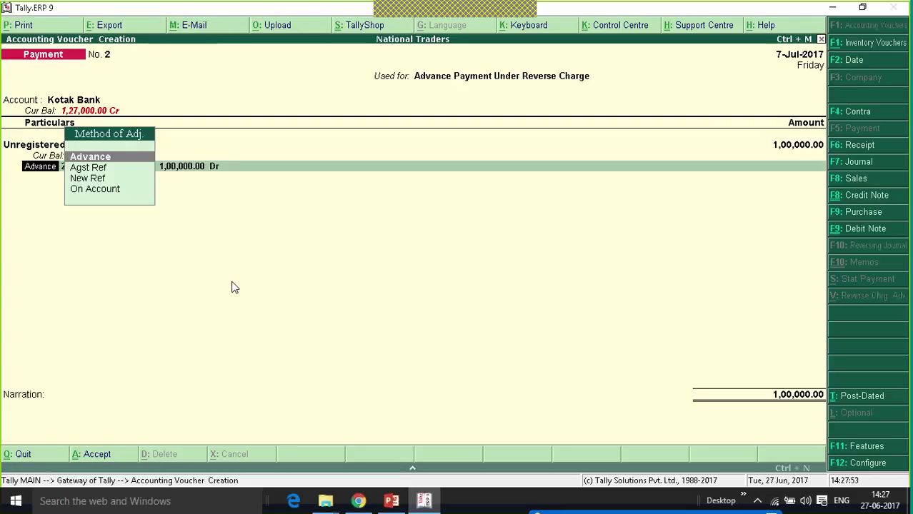
key("Return")
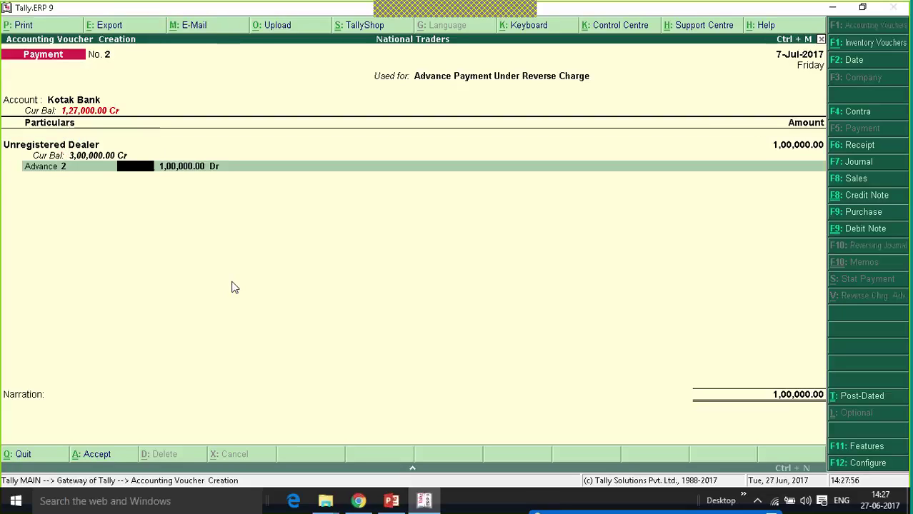
key("BackSpace")
key("BackSpace")
key("BackSpace")
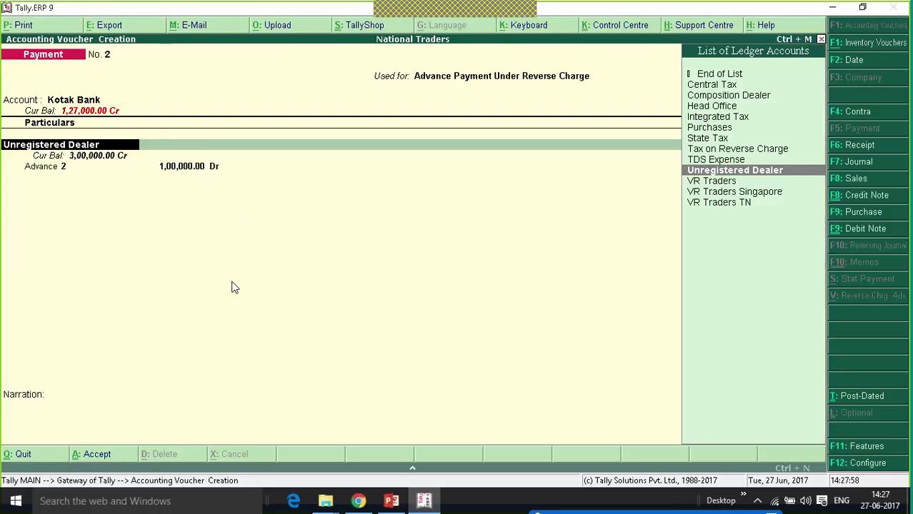
key("Return")
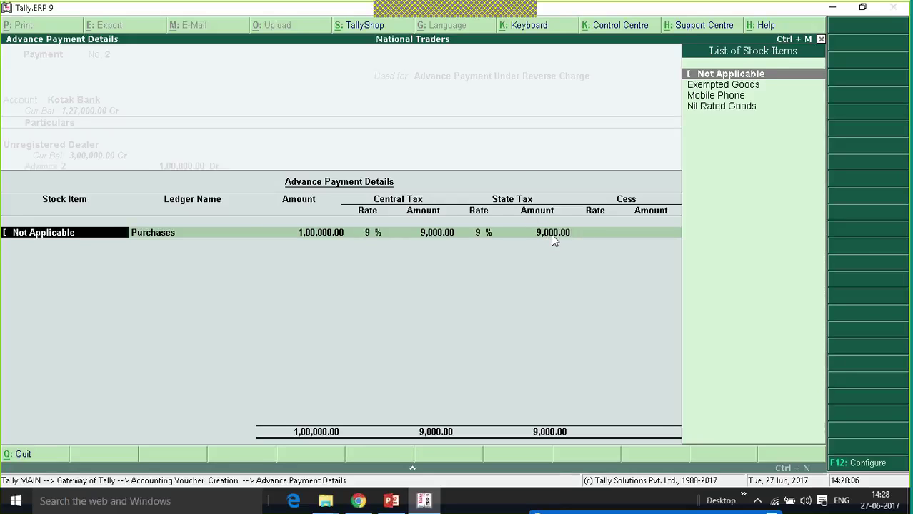
key("Return")
key("Return")
key("Return")
key("Return")
key("Return")
key("Return")
key("Return")
key("Return")
key("Return")
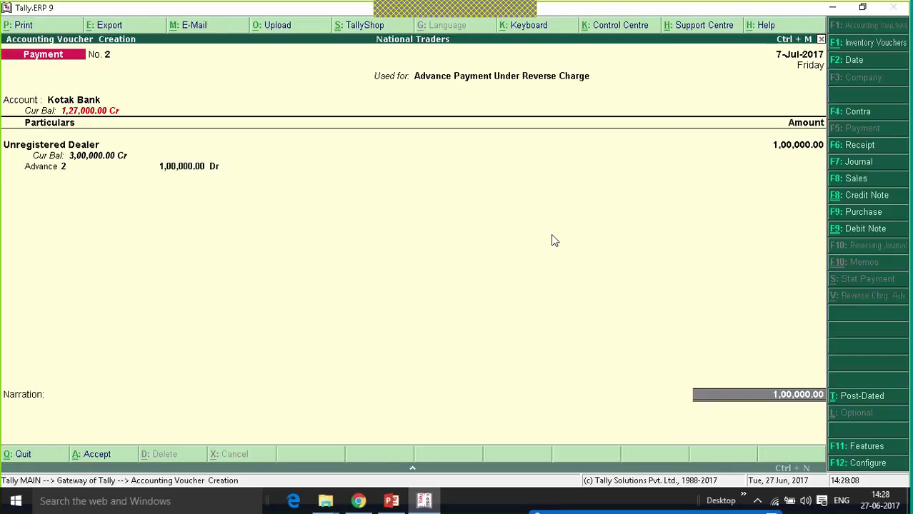
key("Return")
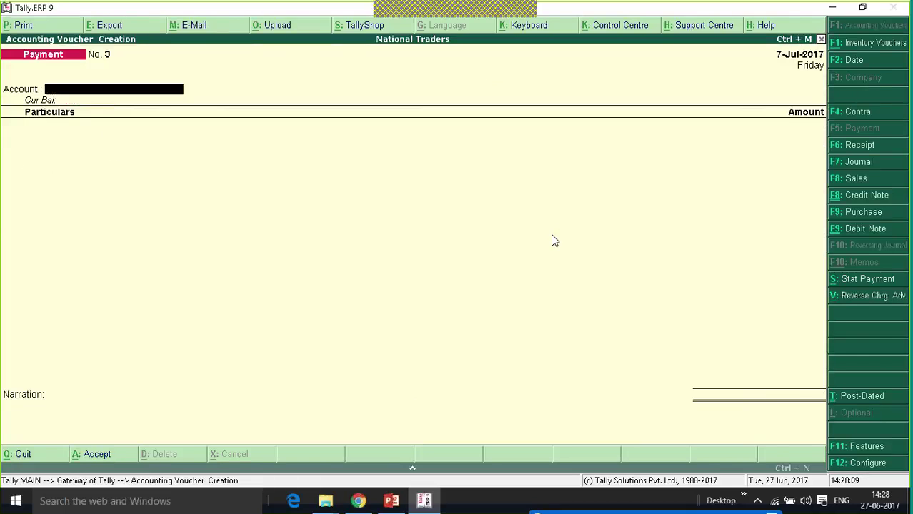
Open GSTR-2 via Display > Statutory Reports > GST Reports and check the reverse-charge advance row.
key("Escape")
key("Return")
key("Up")
key("Up")
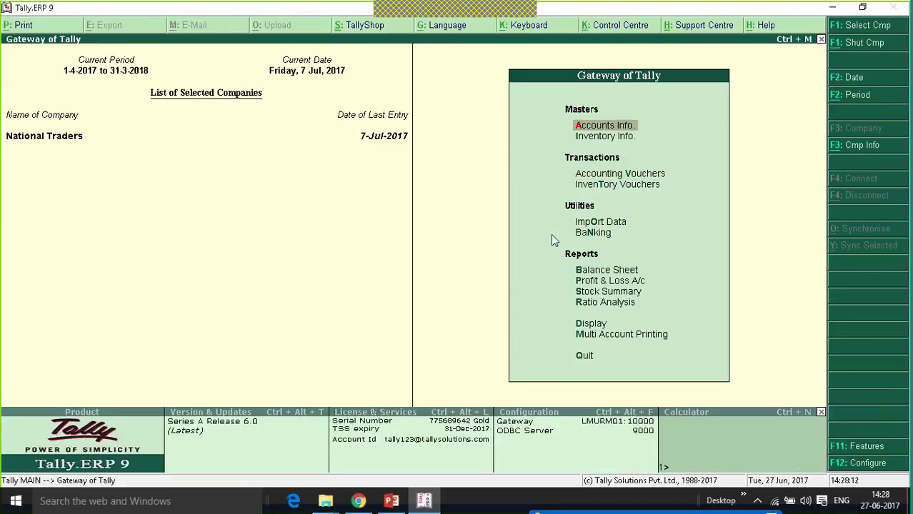
key("Up")
key("Up")
key("Up")
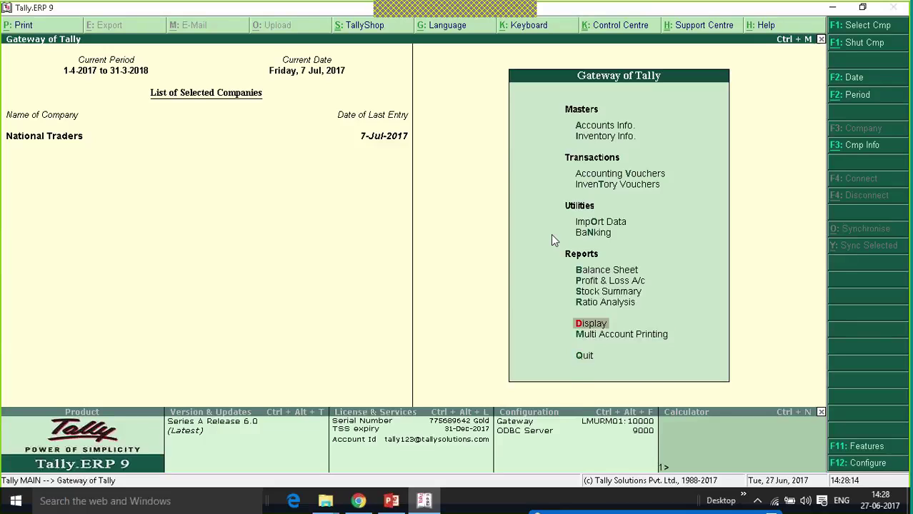
key("Return")
key("Up")
key("Up")
key("Up")
key("Up")
key("Up")
key("Up")
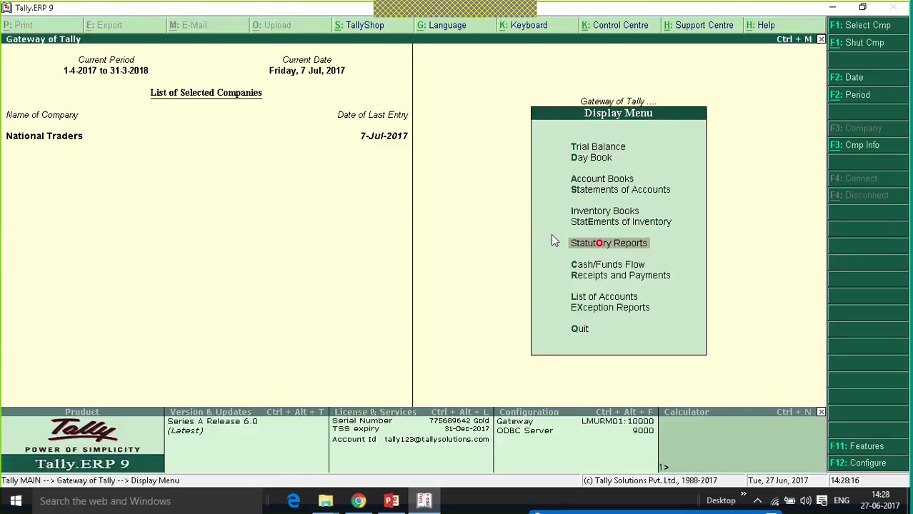
key("Return")
key("Down")
key("Up")
key("Return")
key("Up")
key("Up")
key("Up")
key("Up")
key("Up")
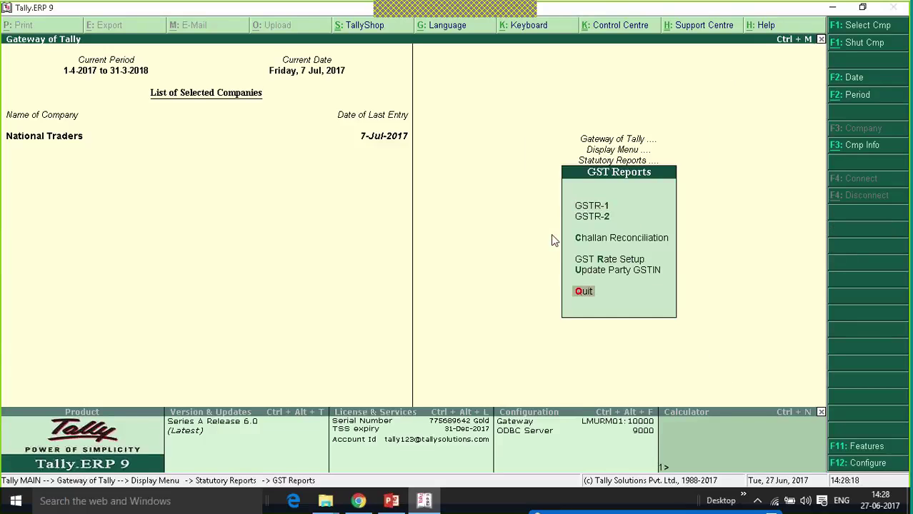
key("Return")
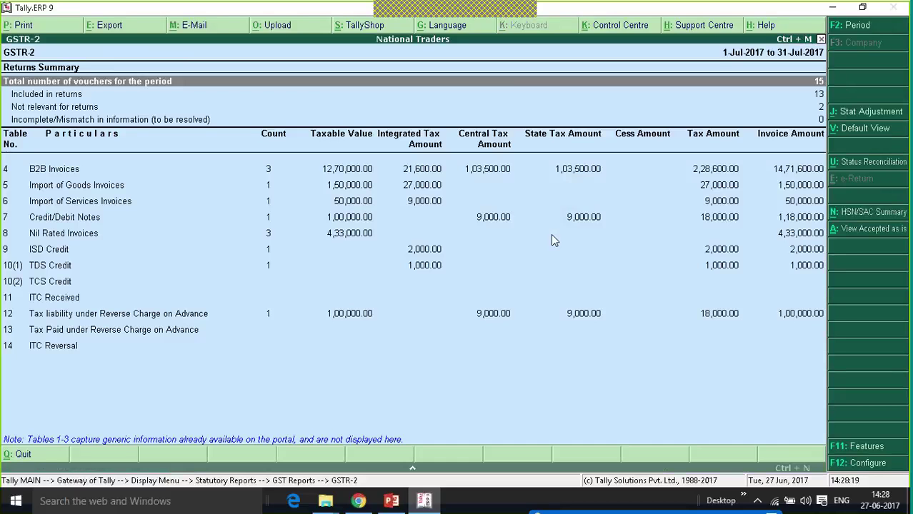
key("Down")
key("Down")
key("Down")
key("Down")
key("Down")
key("Down")
key("Down")
key("Down")
key("Down")
key("Down")
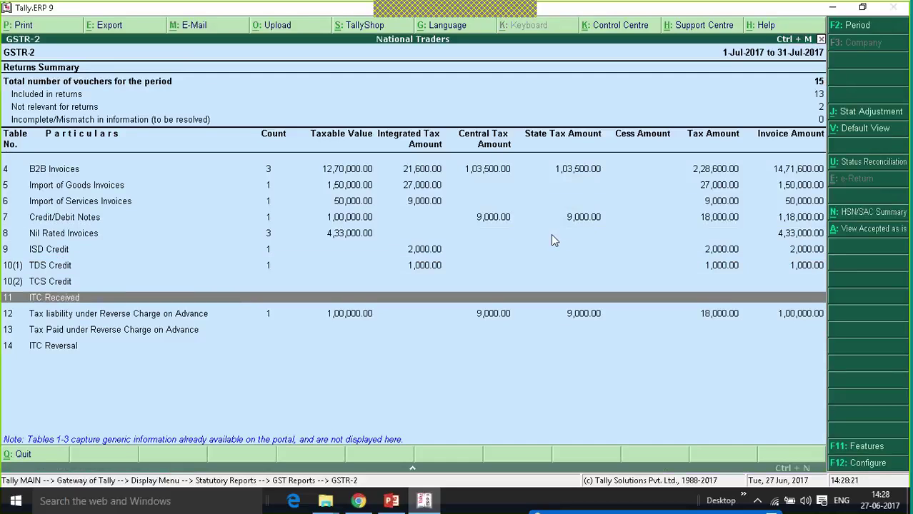
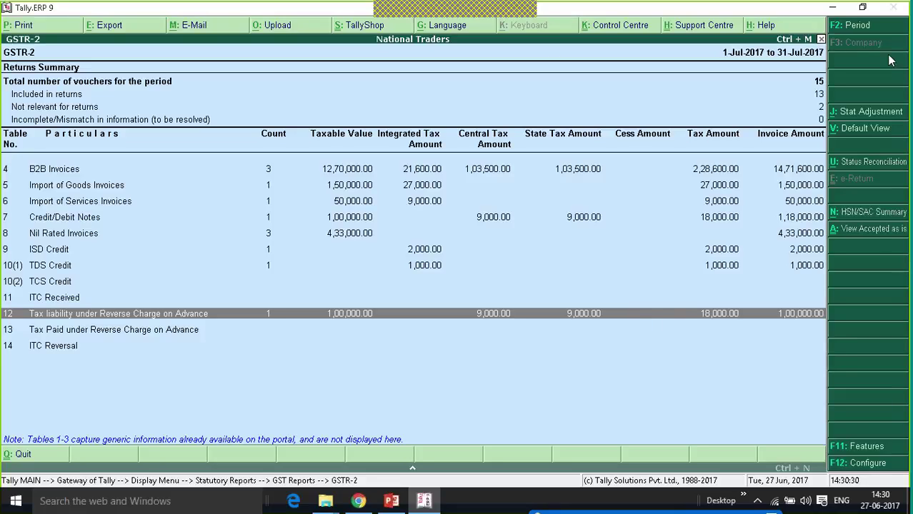
From GSTR-2, start a GST Stat Adjustment for a new journal voucher.
left_click(883, 114)
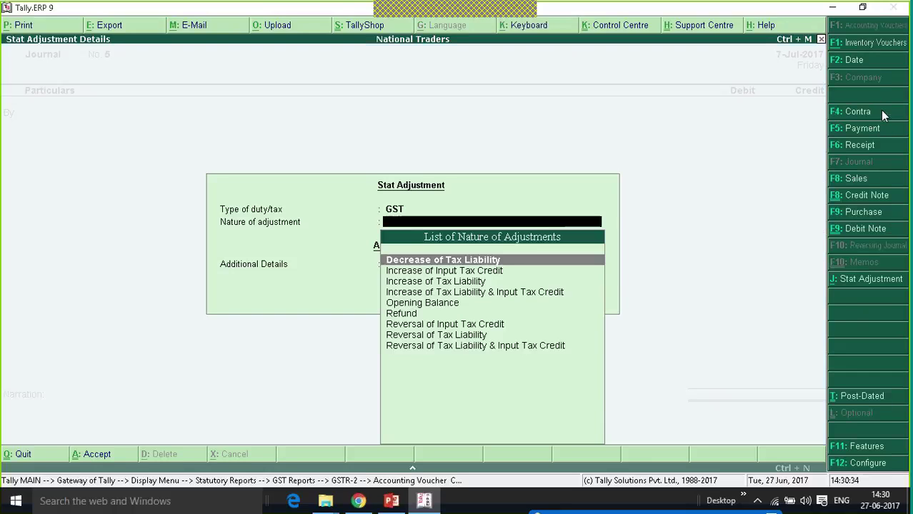
Choose Increase of Tax Liability with Advances Paid under Reverse Charge as the adjustment.
key("Down")
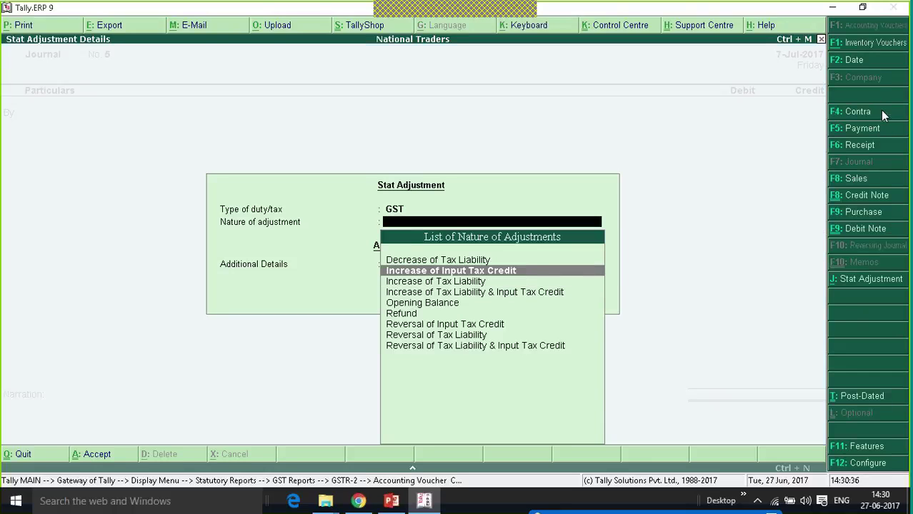
key("Down")
key("Return")
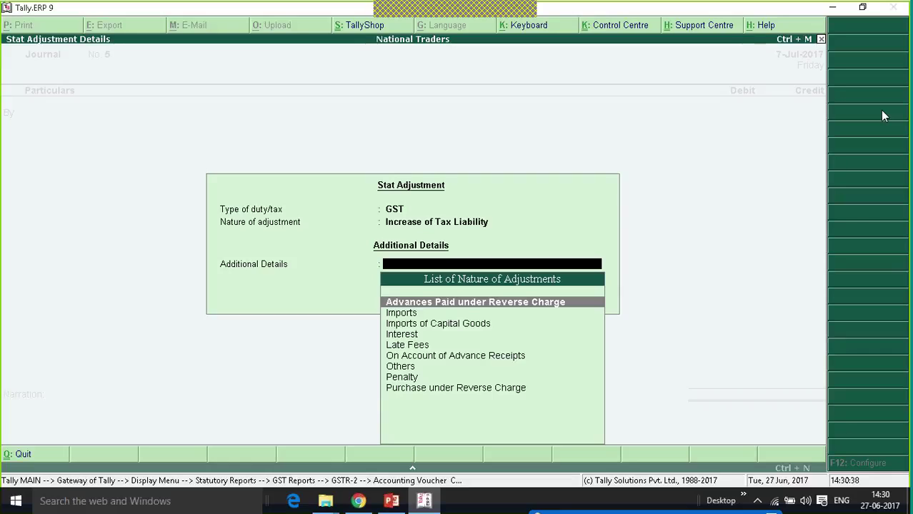
left_click(509, 303)
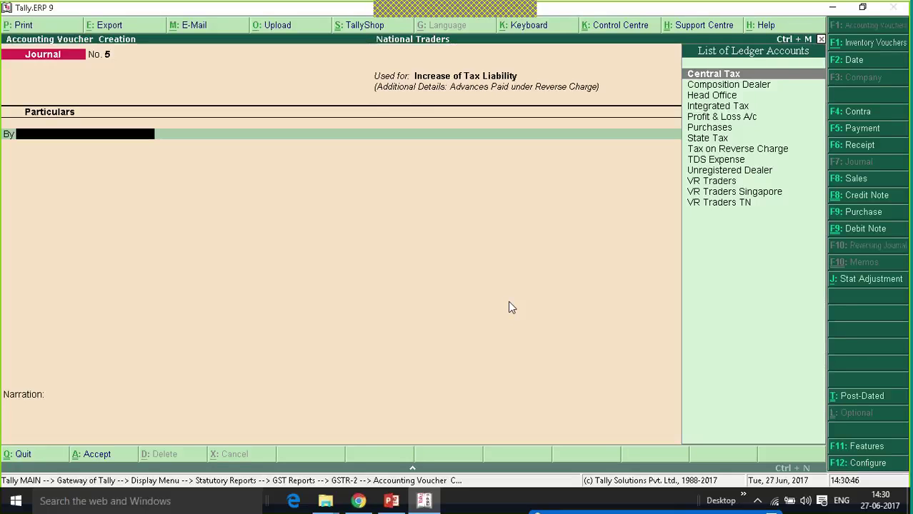
Debit Tax on Reverse Charge with 18,000.
type("Tax")
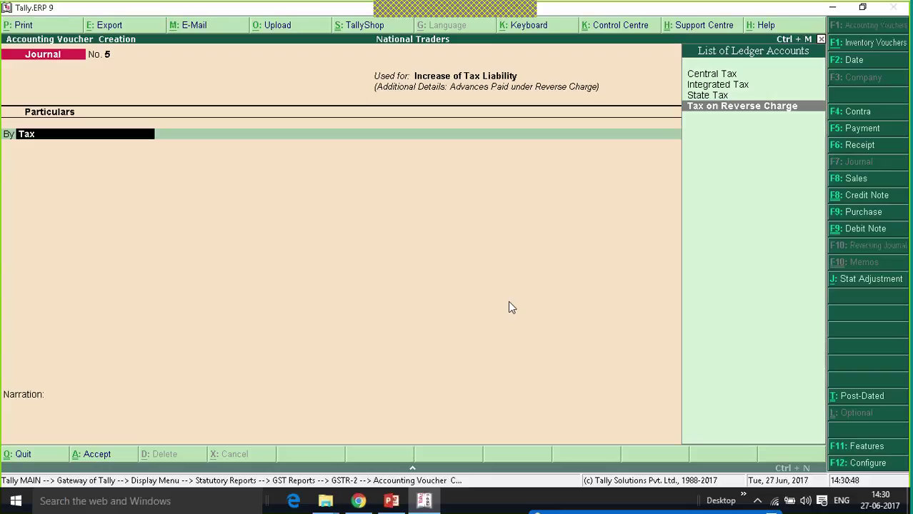
key("Return")
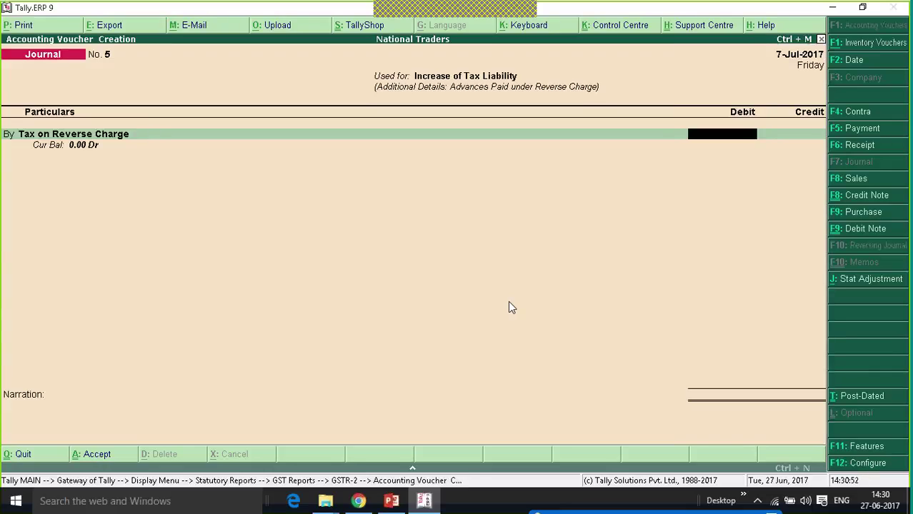
type("18000")
key("Return")
Credit Central Tax and State Tax 9,000 each and save journal No. 5.
key("Return")
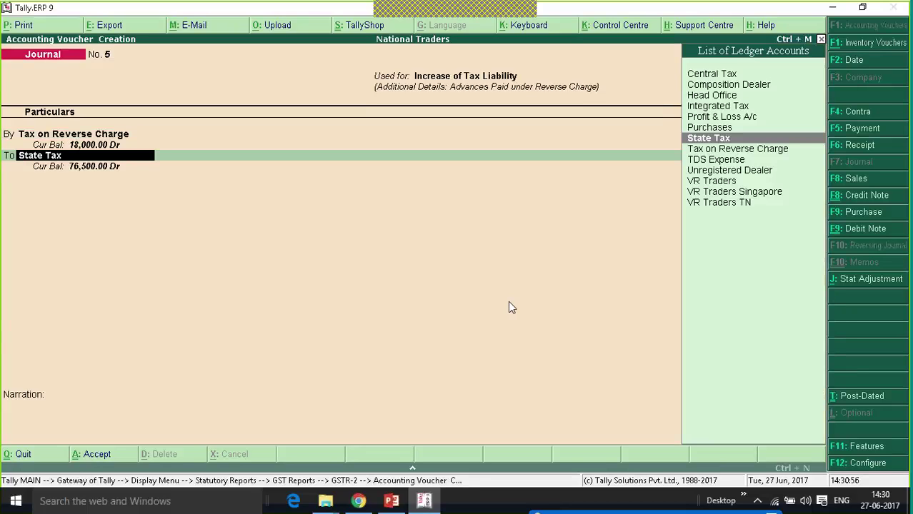
type("Ce")
key("Return")
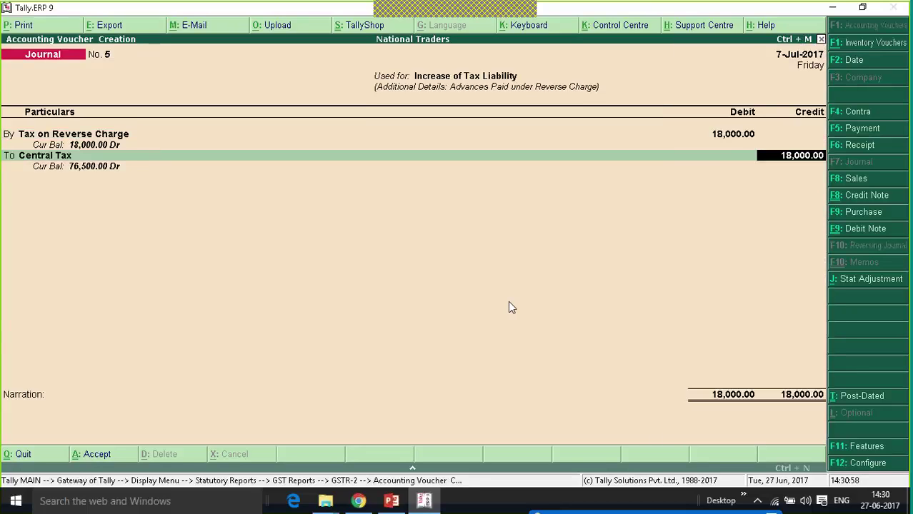
type("9000")
key("Return")
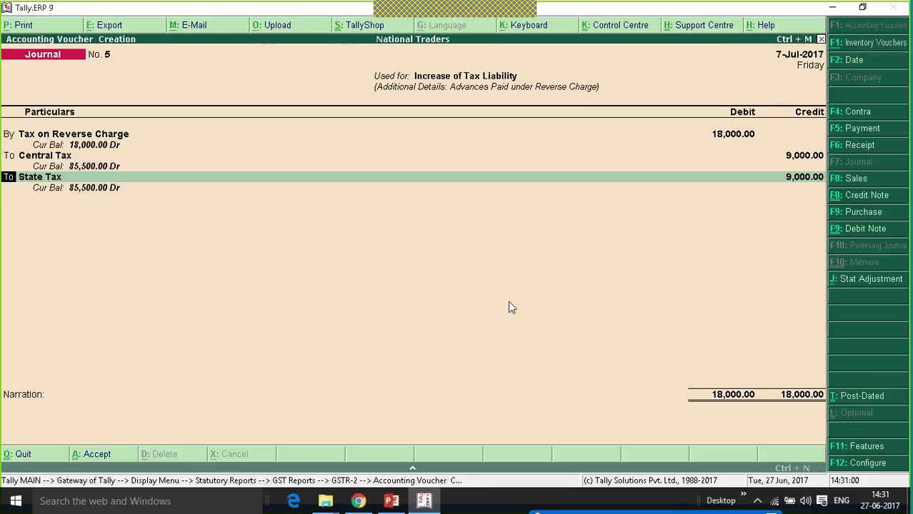
key("Return")
key("Return")
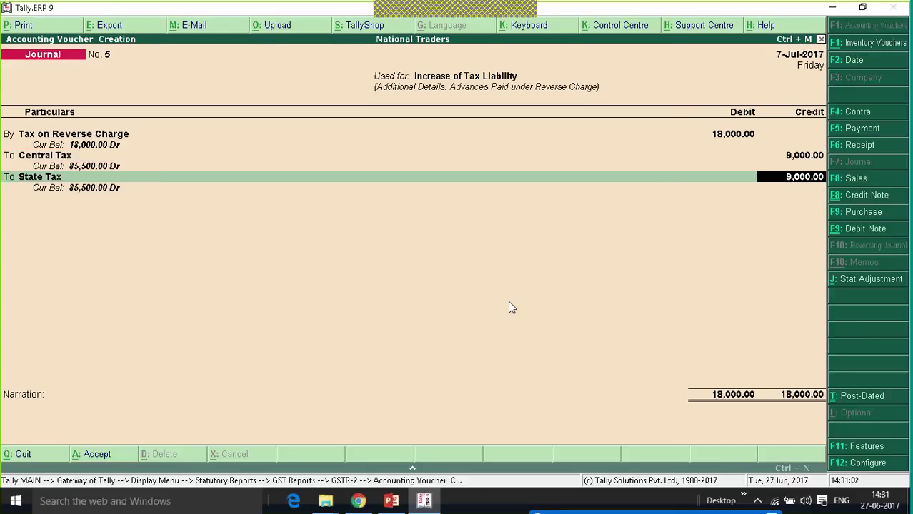
key("Return")
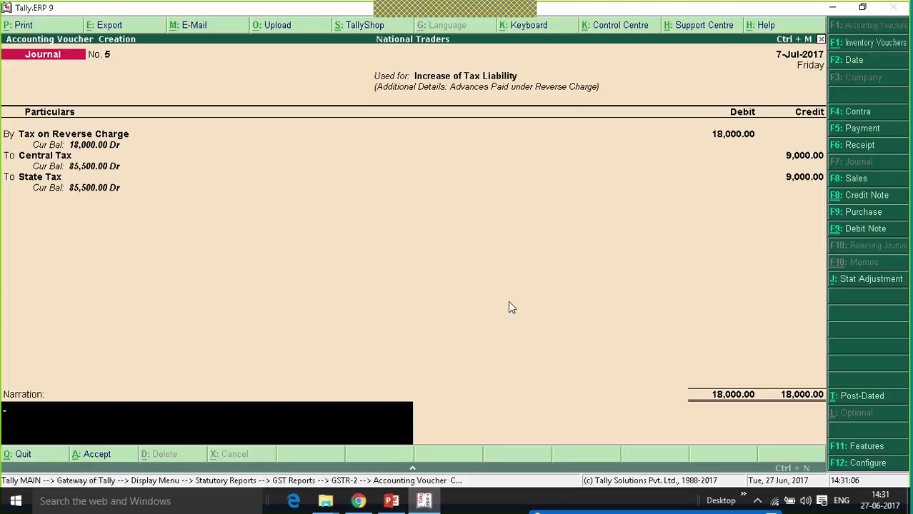
key("Return")
key("Return")
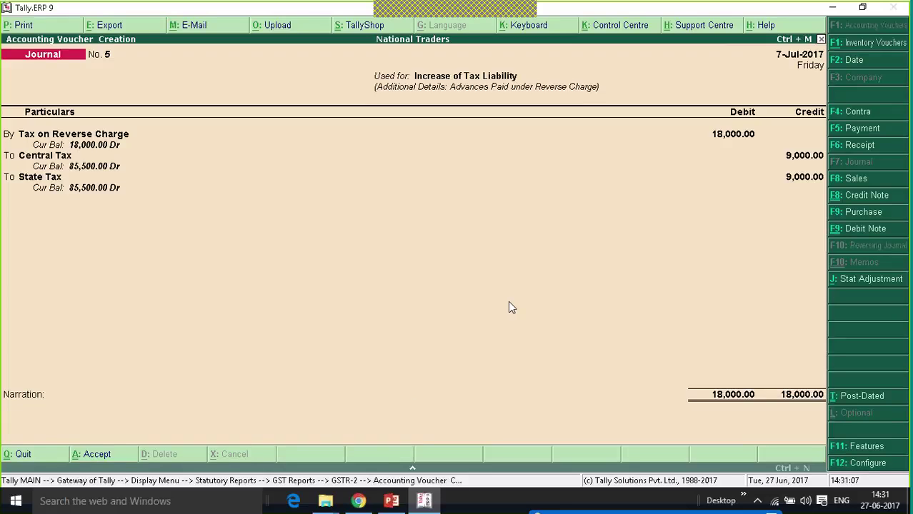
key("Down")
key("Down")
key("Down")
key("Down")
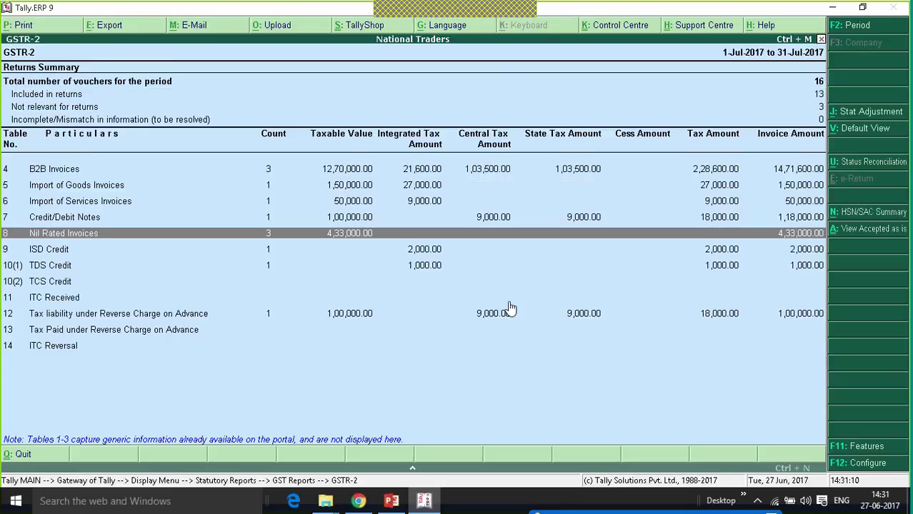
key("Down")
key("Down")
key("Down")
key("Down")
key("Down")
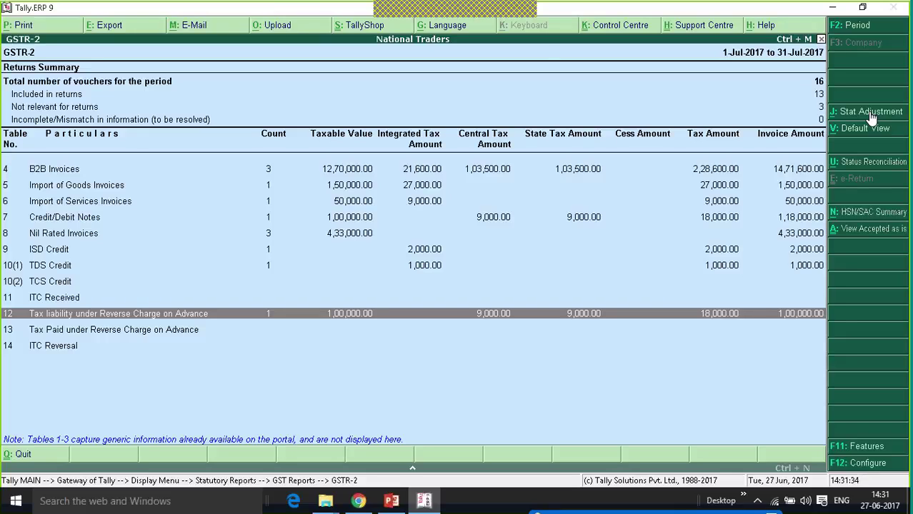
Return to the Gateway of Tally and start a new Payment voucher.
key("Escape")
key("Escape")
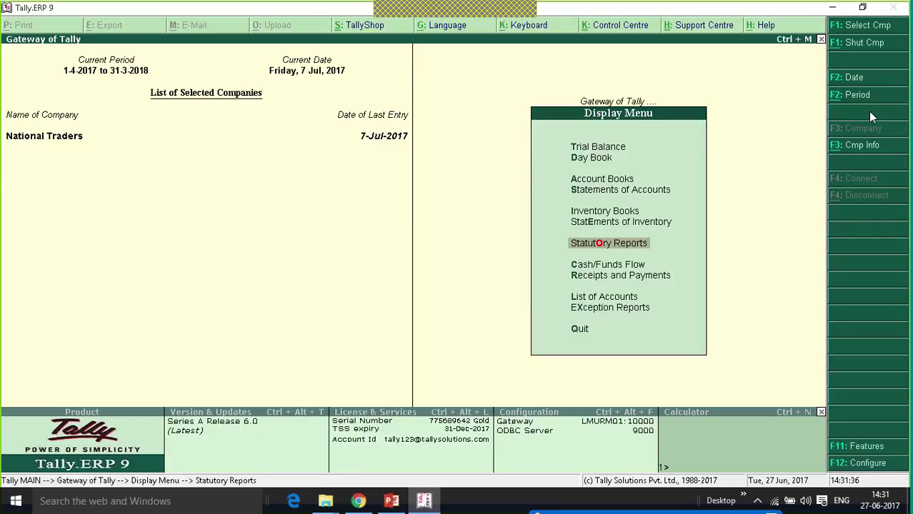
key("Escape")
key("Escape")
key("n")
key("Up")
key("Up")
key("Up")
key("Up")
key("Up")
key("Up")
key("Up")
key("Up")
key("Up")
key("Up")
key("Up")
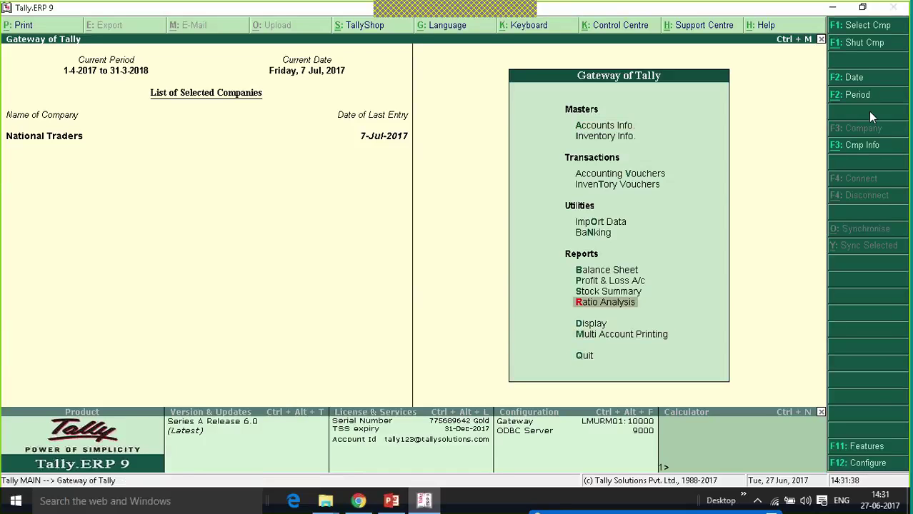
key("Return")
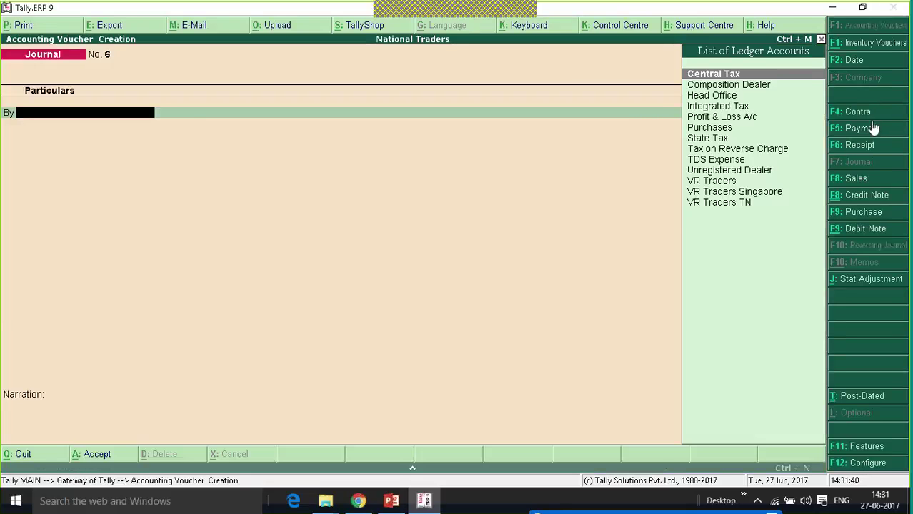
left_click(862, 133)
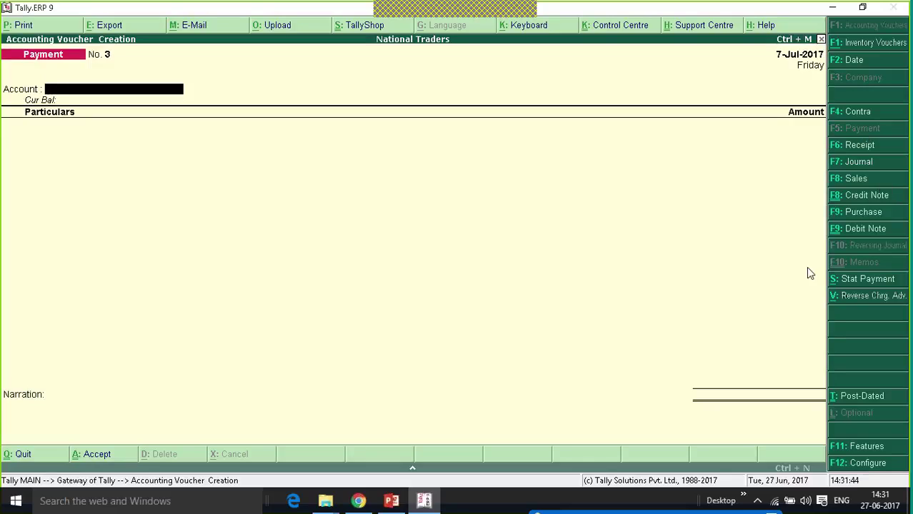
Make it a GST statutory payment of Recipient Liability for July 2017.
left_click(882, 285)
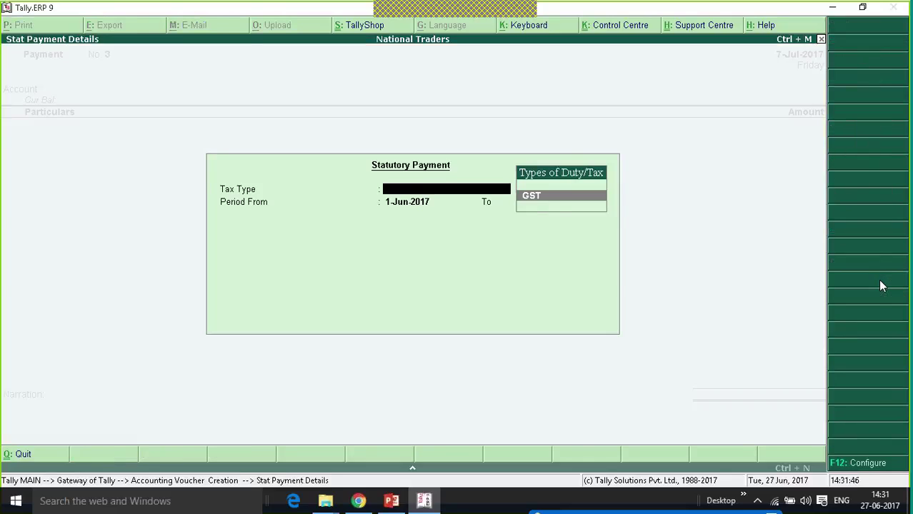
key("Return")
type("jul")
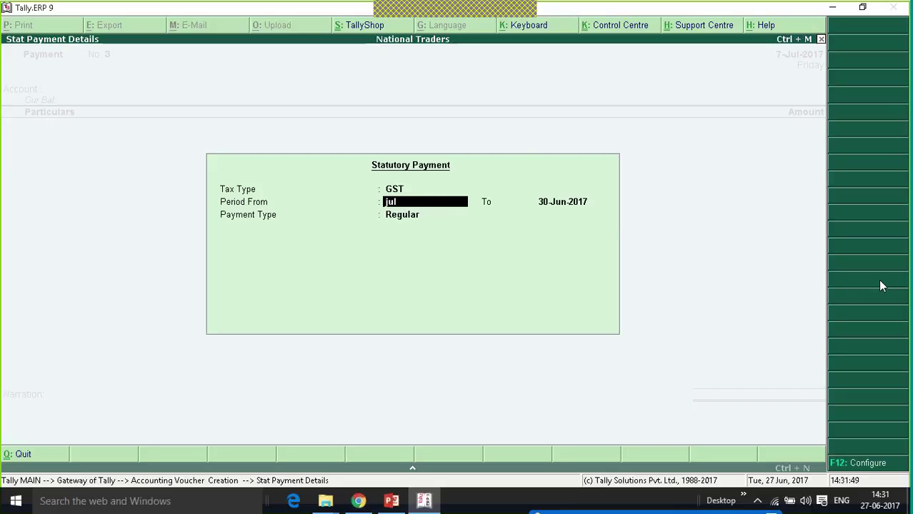
key("Return")
type("jul")
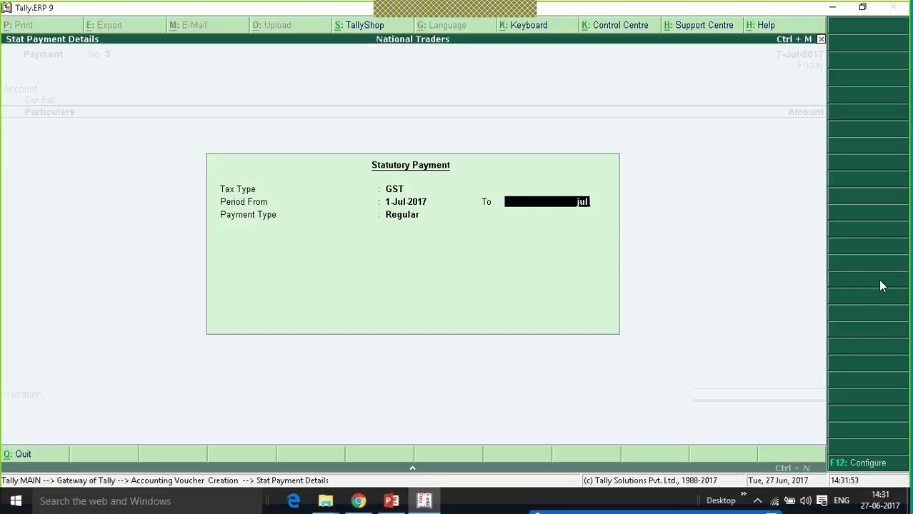
key("Return")
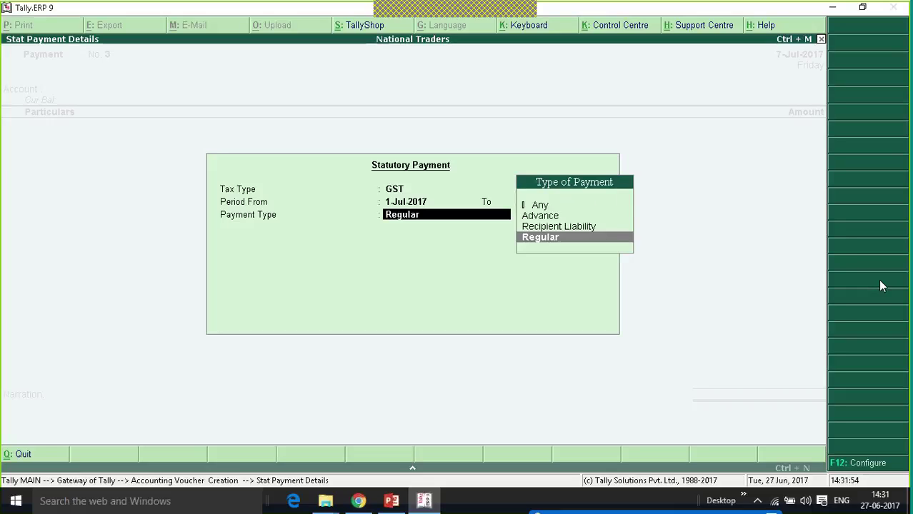
key("Up")
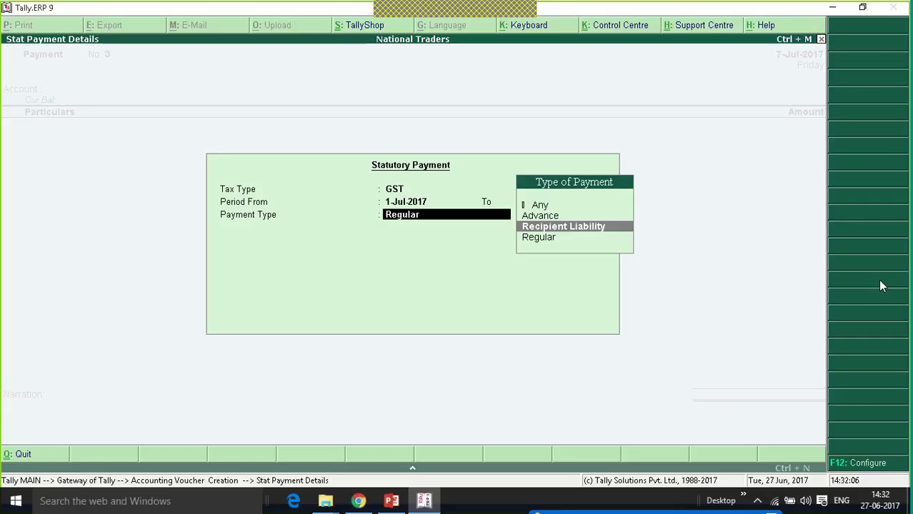
key("Return")
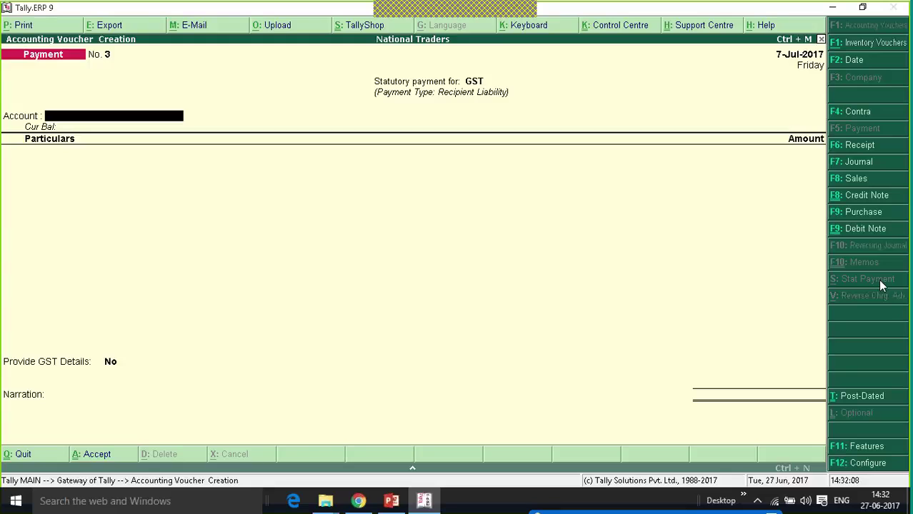
Pay from Kotak Bank: Central Tax 9,000 and State Tax 9,000, totalling 18,000.
key("Down")
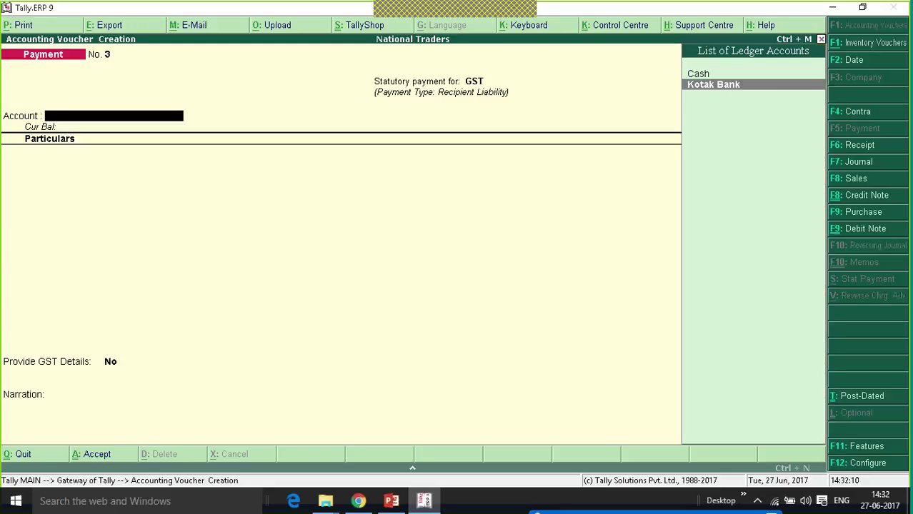
key("Return")
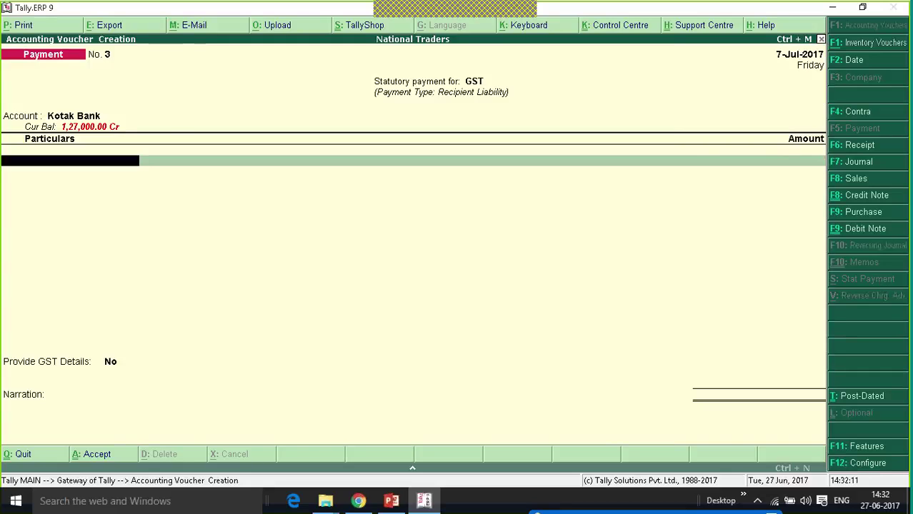
key("Return")
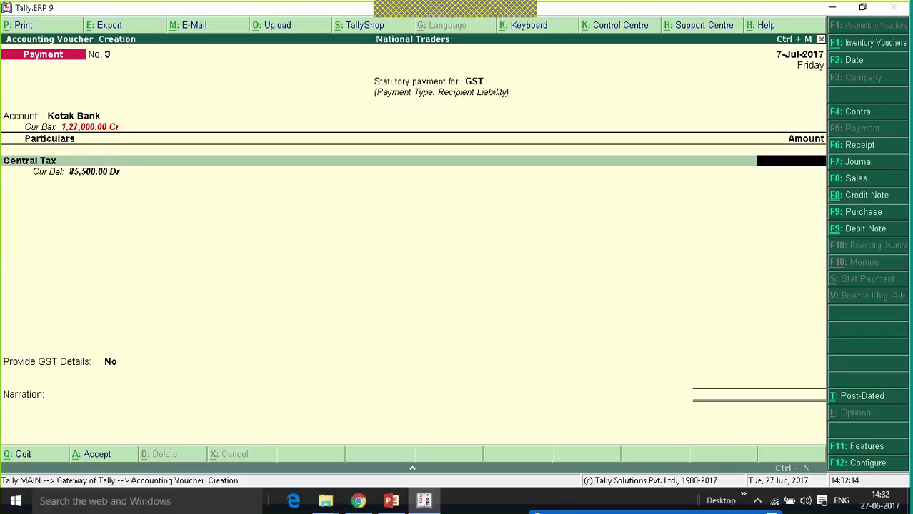
type("9000")
key("Return")
type("St")
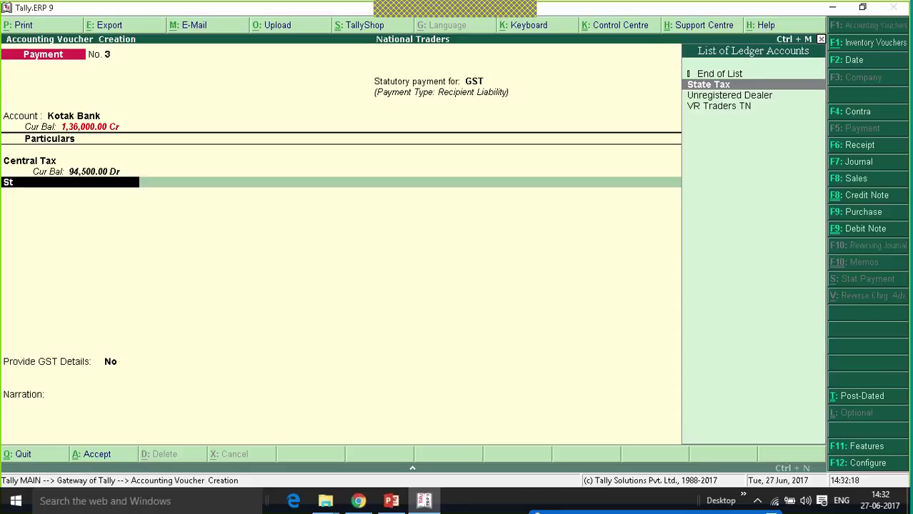
key("Return")
type("9000")
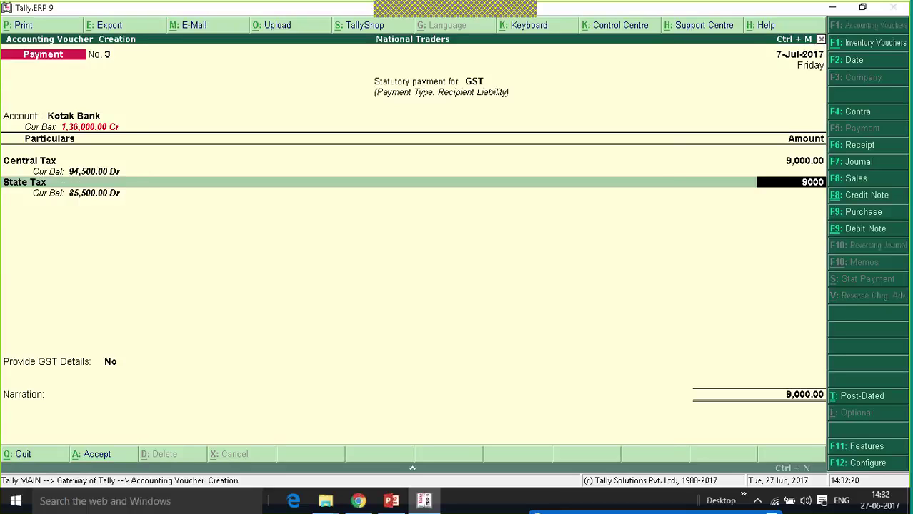
key("Return")
key("Return")
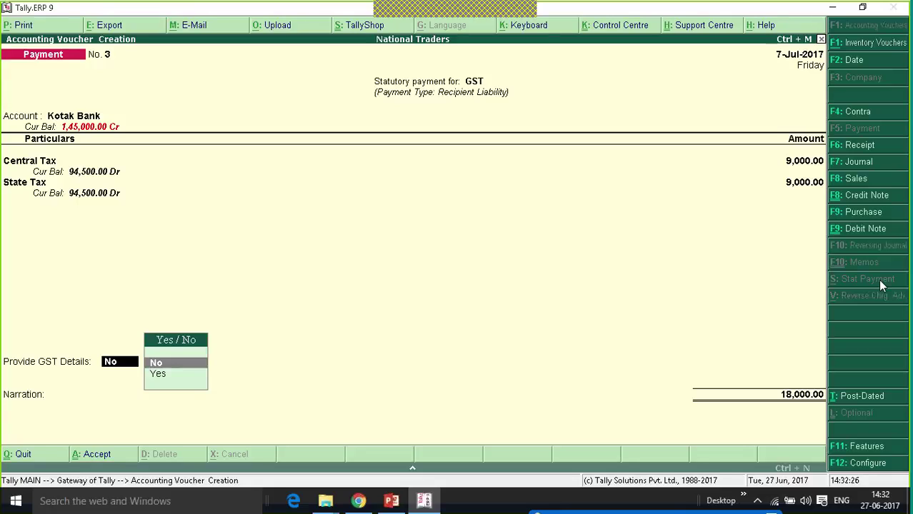
Set Provide GST Details to Yes, accept bank details and save payment No. 3 for 18,000.
key("Down")
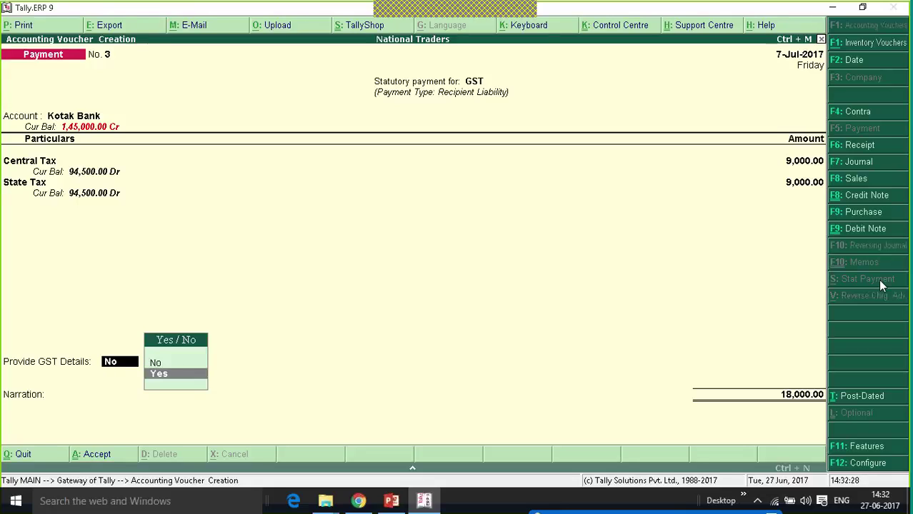
key("Return")
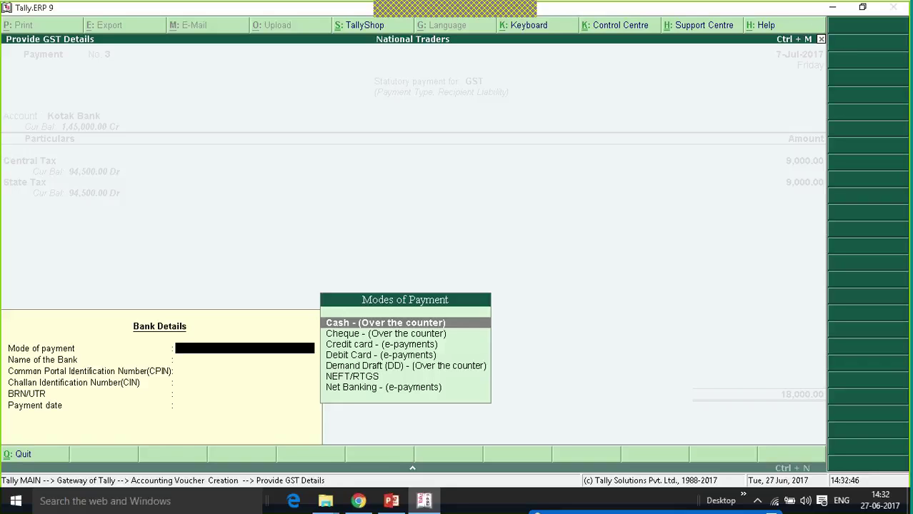
key("ctrl+a")
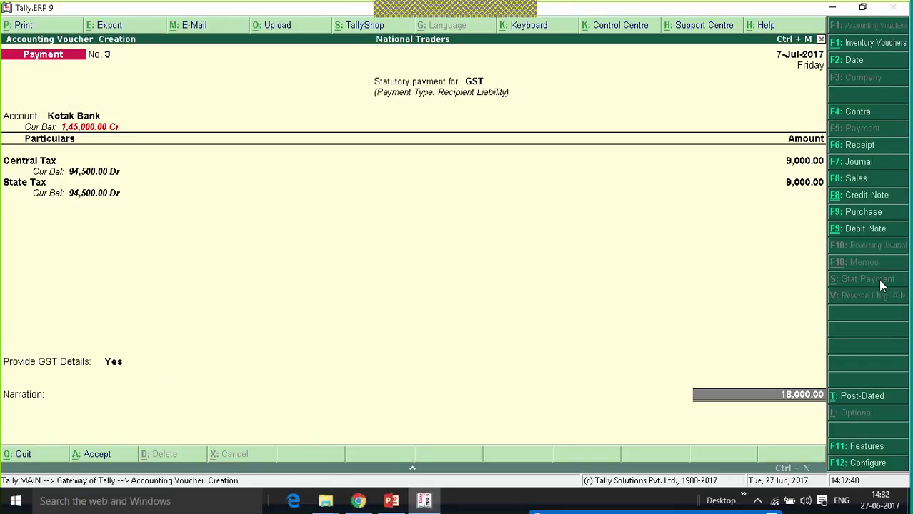
key("Return")
key("Return")
key("Return")
key("Return")
key("Return")
key("Return")
key("Return")
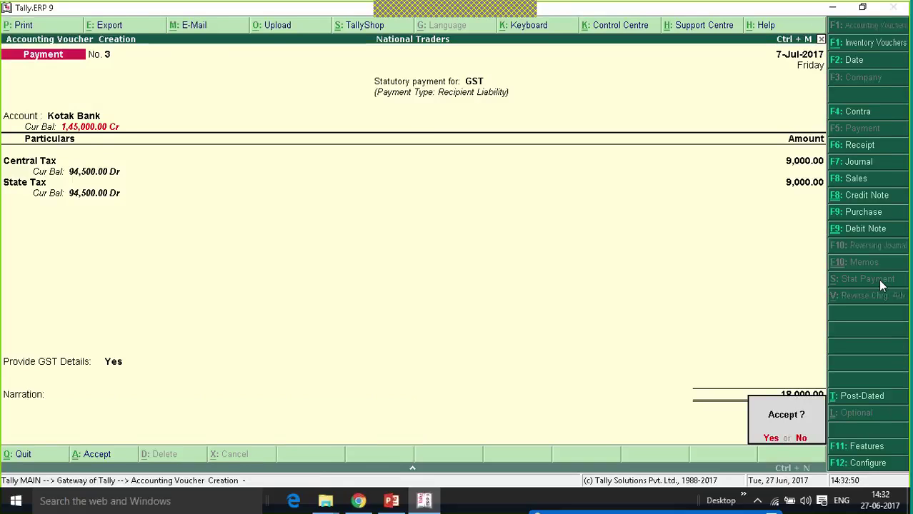
key("y")
key("Escape")
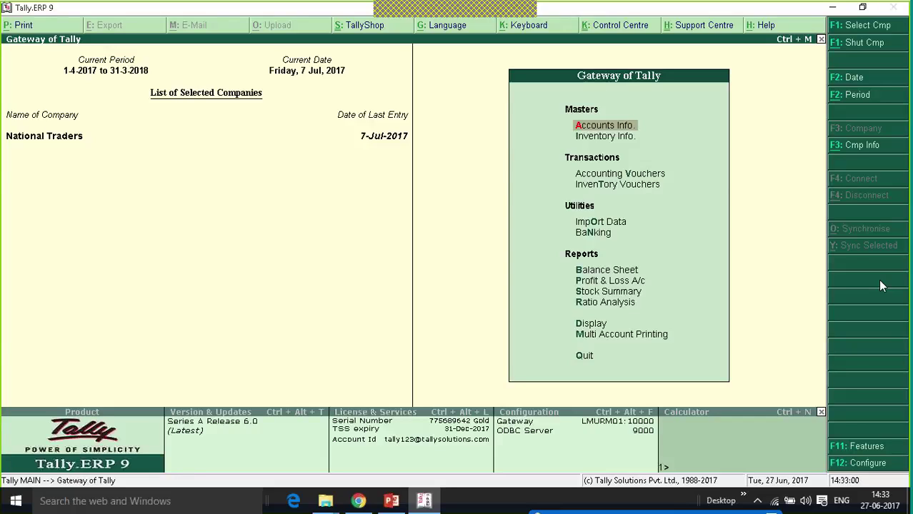
key("d")
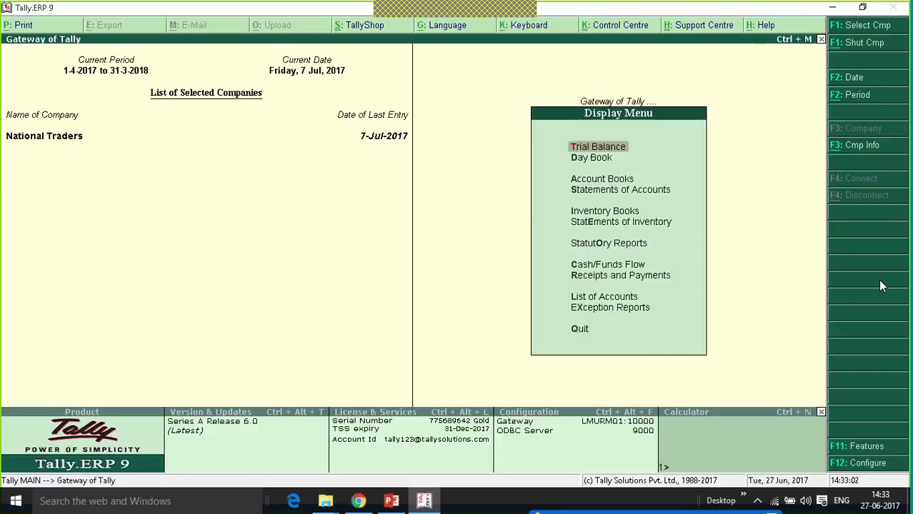
key("u")
key("g")
key("Down")
key("Return")
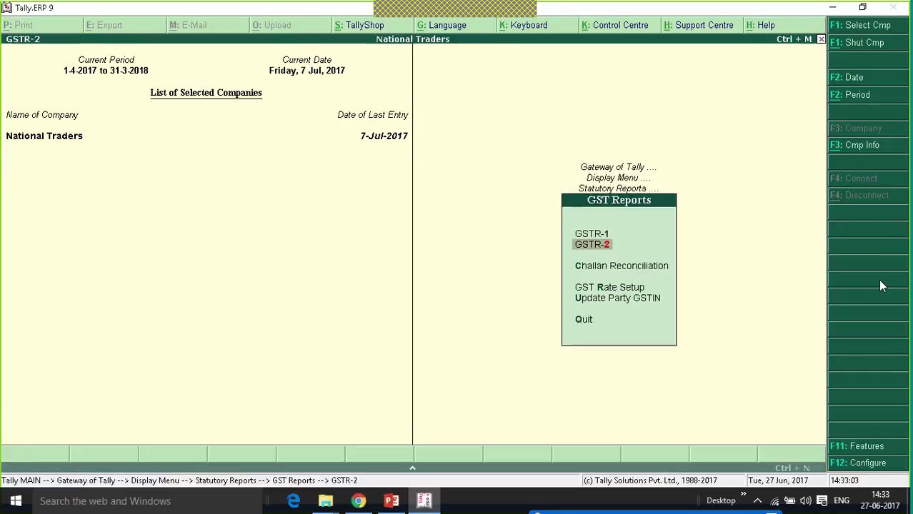
key("Down")
key("Down")
key("Down")
key("Down")
key("Down")
key("Down")
key("Down")
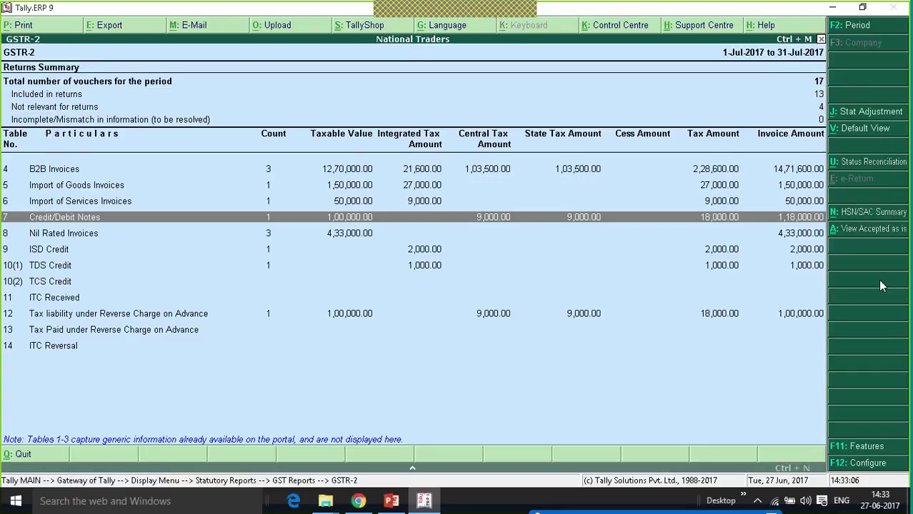
key("Down")
key("Down")
key("Down")
key("Down")
key("Down")
key("Down")
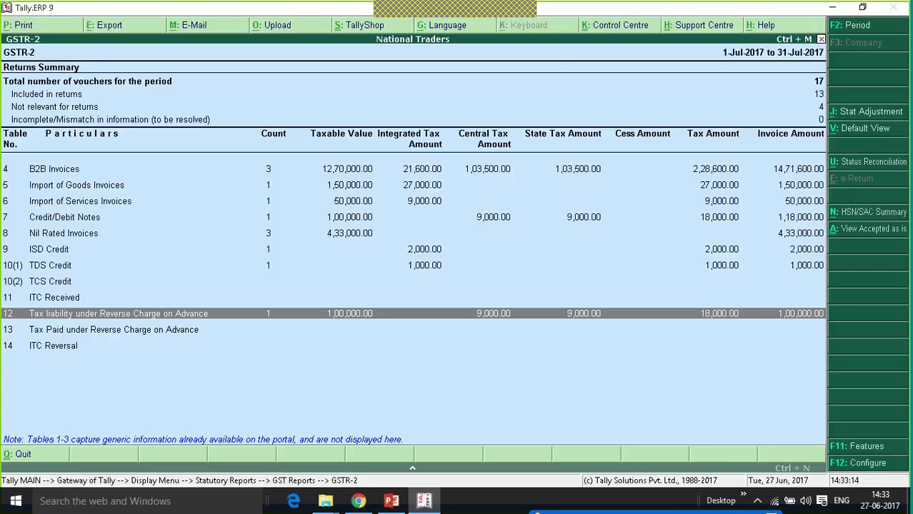
key("Escape")
key("Escape")
key("Escape")
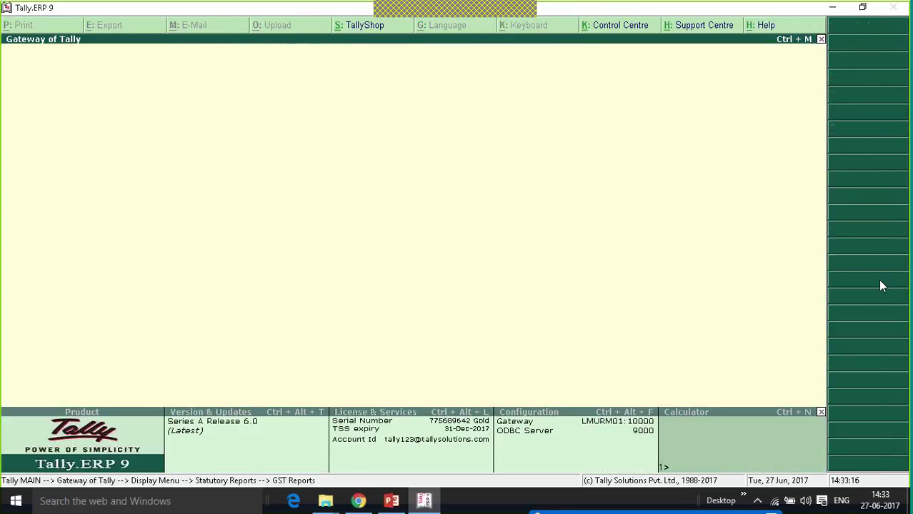
Start a Purchase voucher dated 5-Aug-2017.
key("v")
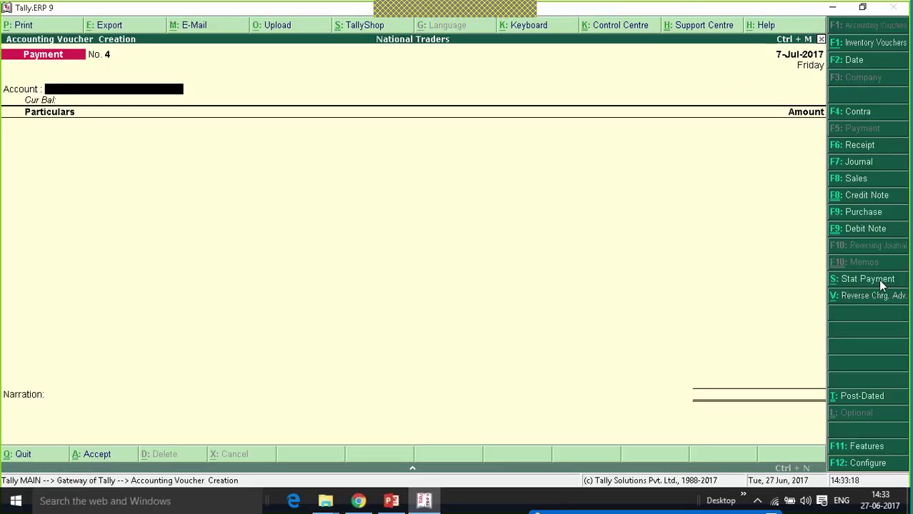
key("F9")
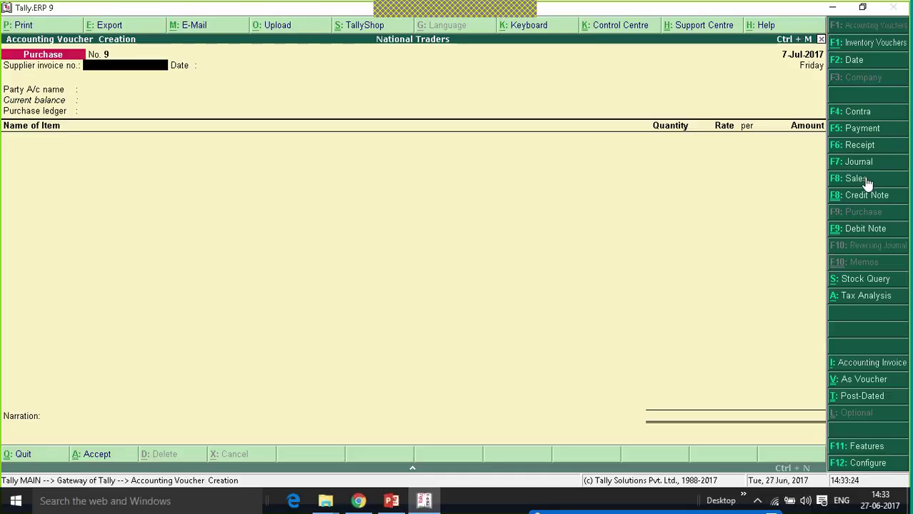
key("F2")
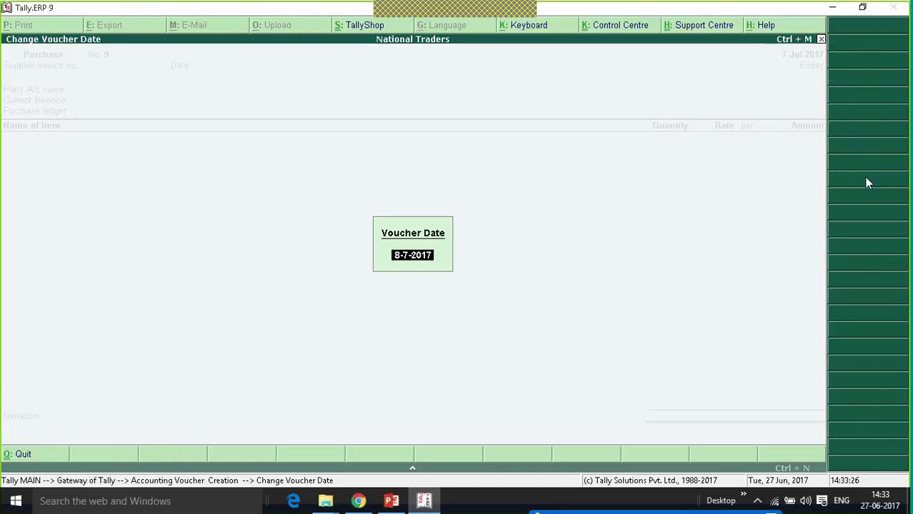
type("5.8")
key("Return")
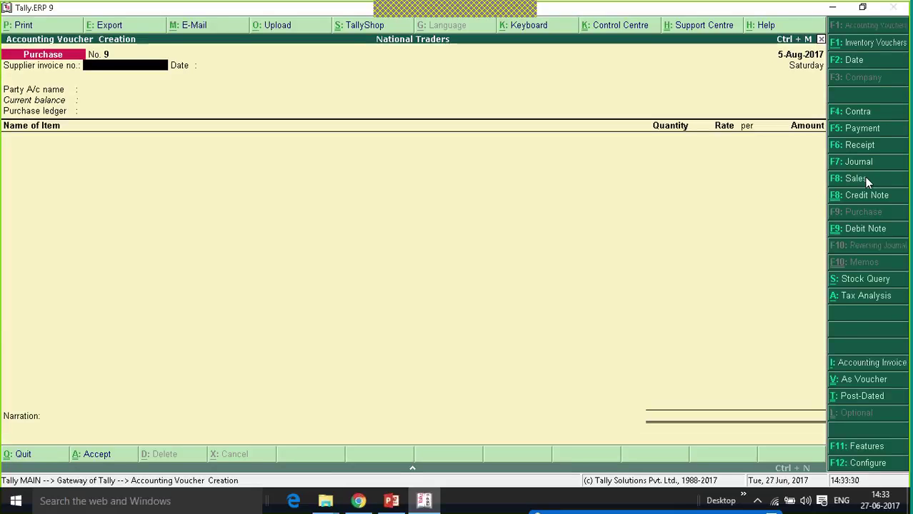
Bill Unregistered Dealer to Purchases for 10 Mobile Phones at 10,000 each.
key("Return")
key("Return")
key("Down")
key("Down")
key("Down")
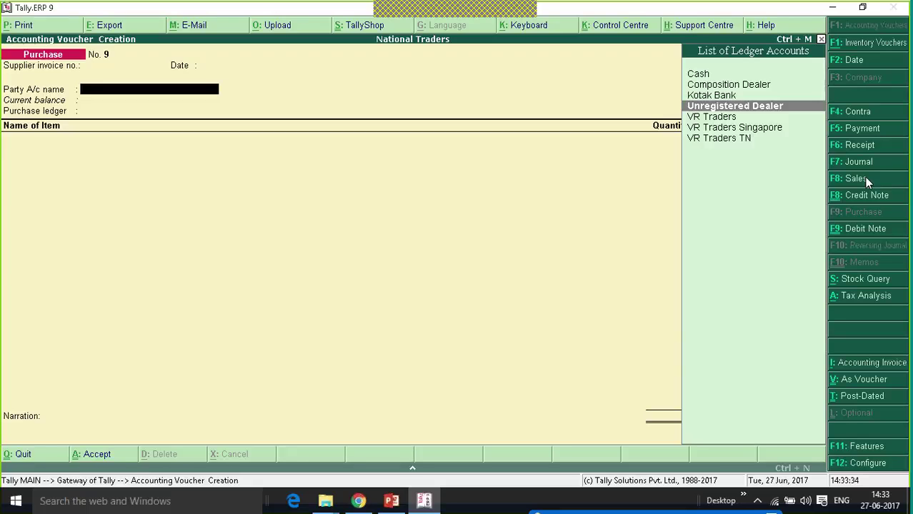
key("Return")
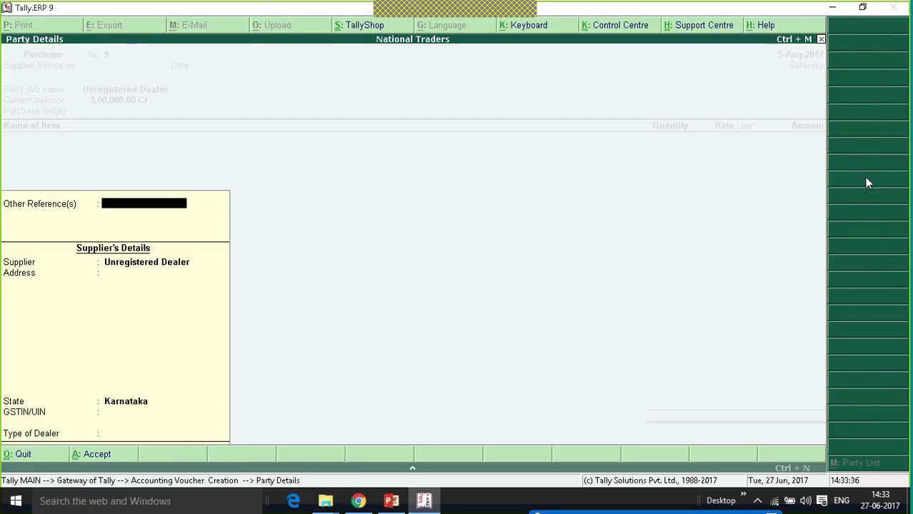
key("Return")
key("Return")
key("Return")
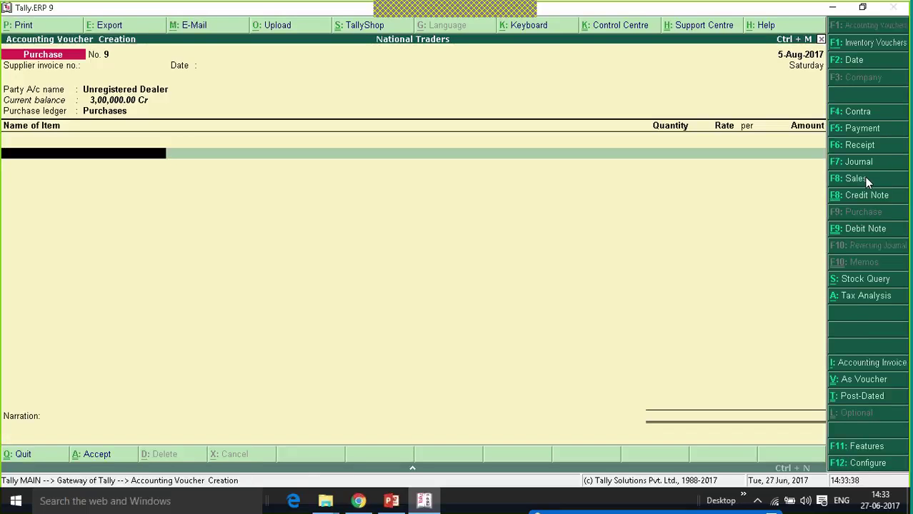
key("Down")
key("Down")
key("Return")
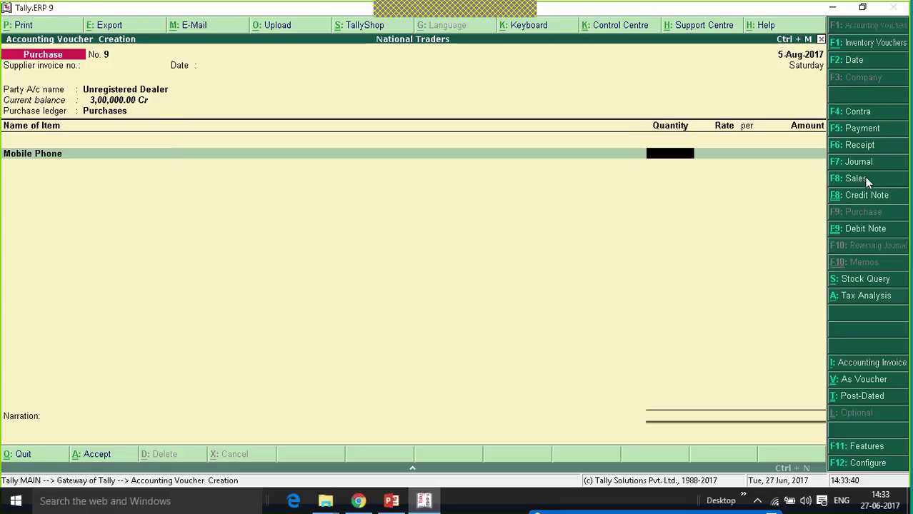
type("10")
key("Return")
type("10000")
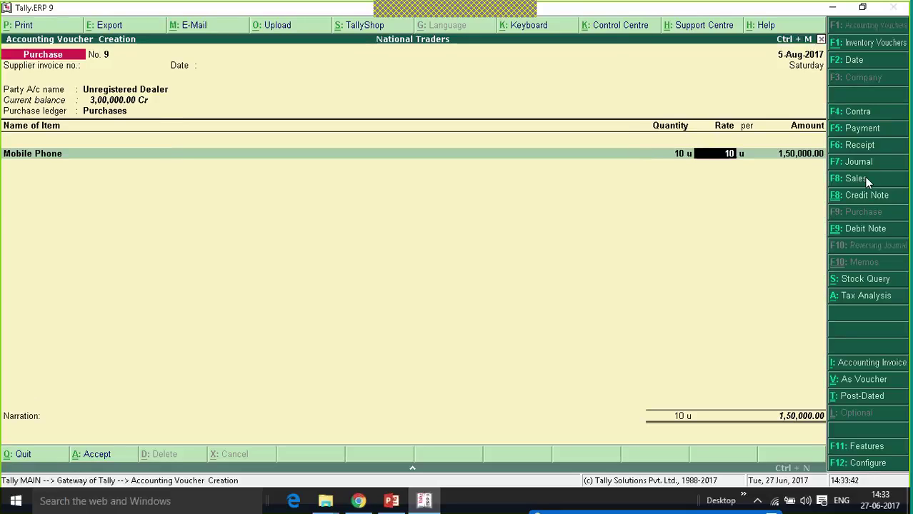
key("Return")
key("Return")
key("Return")
key("Return")
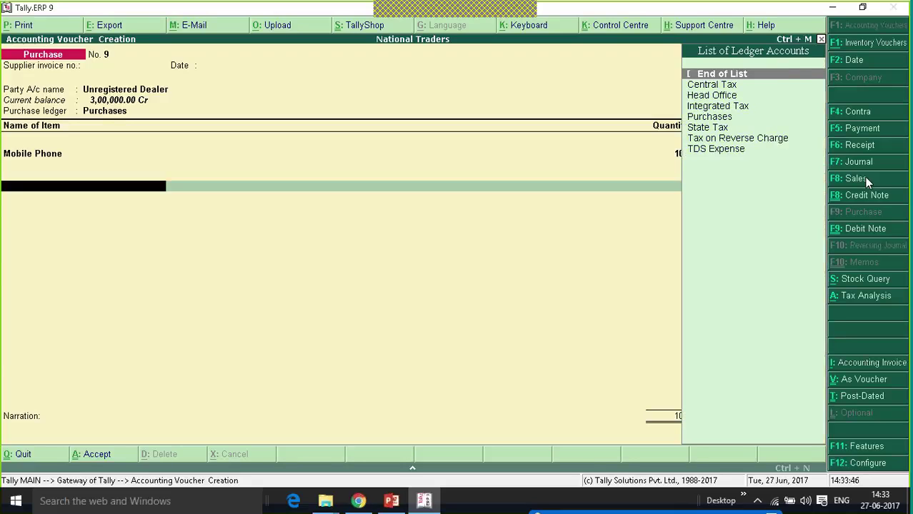
Adjust purchase No. 9 against pending bill 2 for 1,00,000 Cr and save it.
key("Return")
key("Return")
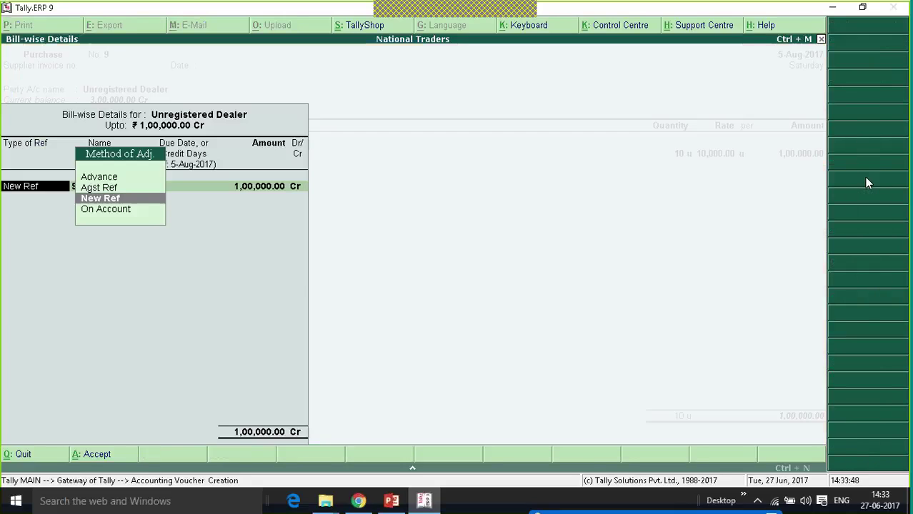
key("Up")
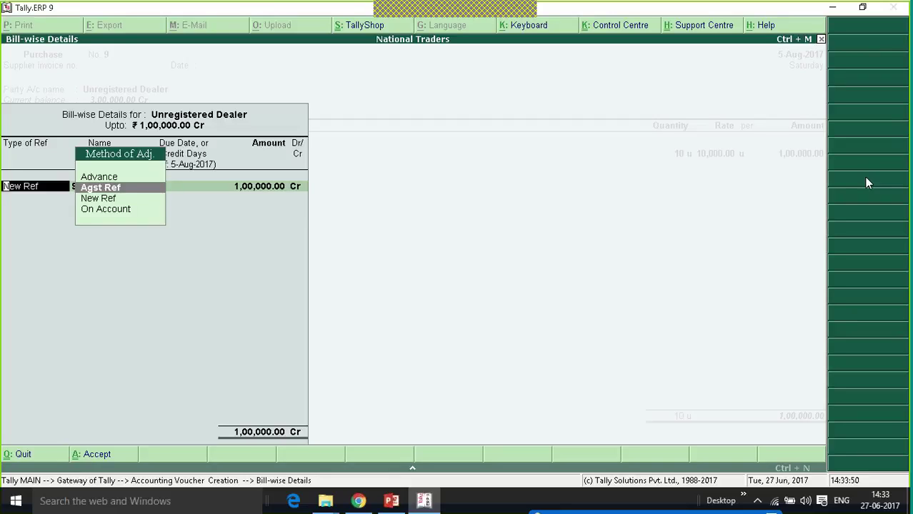
key("Return")
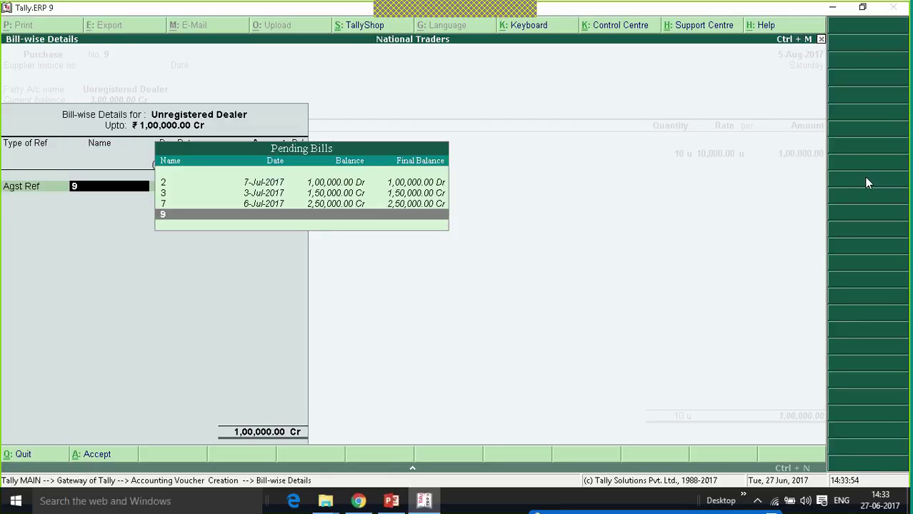
key("Up")
key("Up")
key("Up")
key("Return")
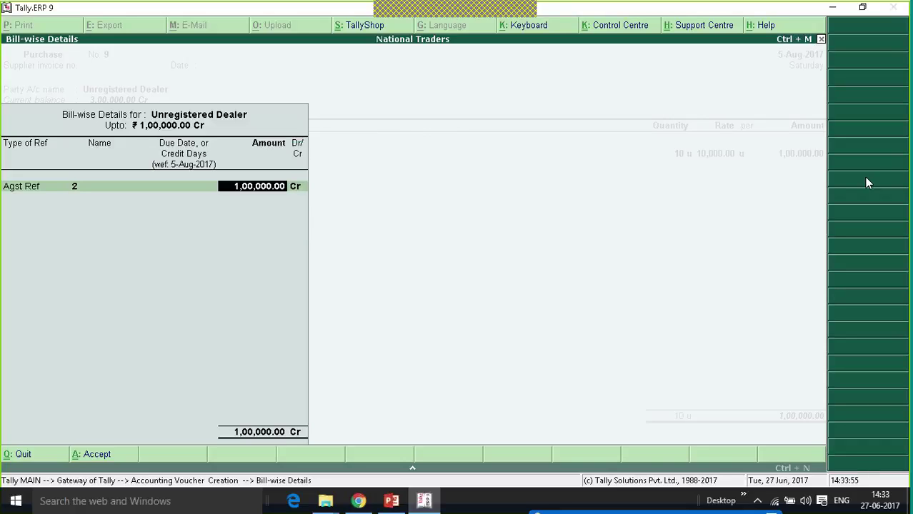
key("Return")
key("Return")
key("Return")
key("Return")
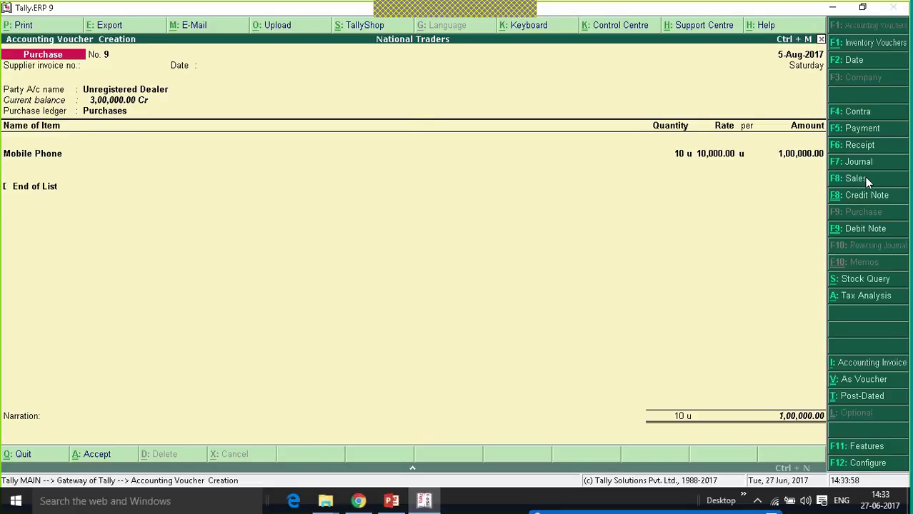
key("Escape")
key("Escape")
key("Escape")
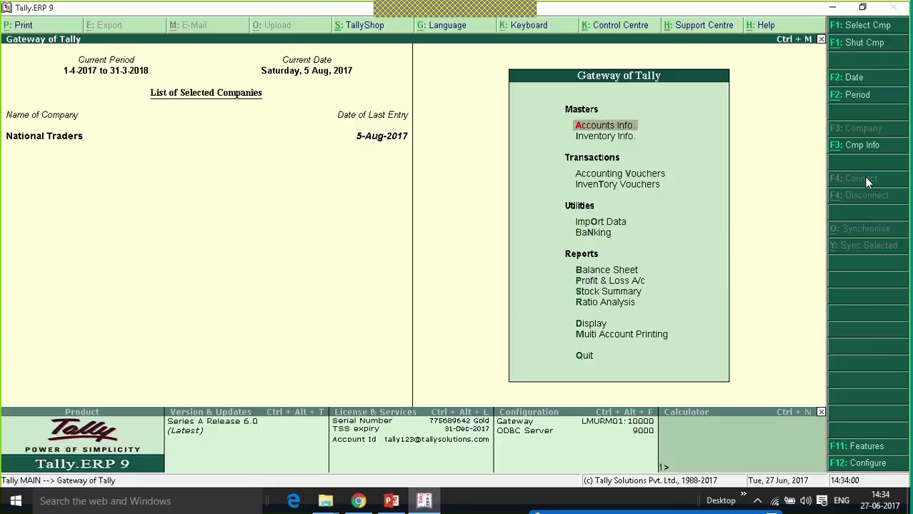
Open GSTR-2 for August 2017 and review the B2B and reverse-charge advance rows.
key("Up")
key("Up")
key("Up")
key("Return")
key("Up")
key("Up")
key("Up")
key("Up")
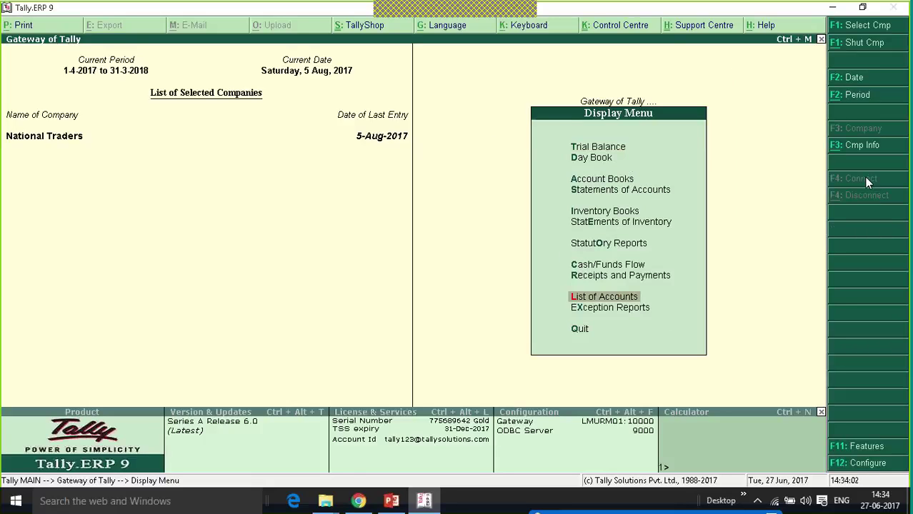
key("Return")
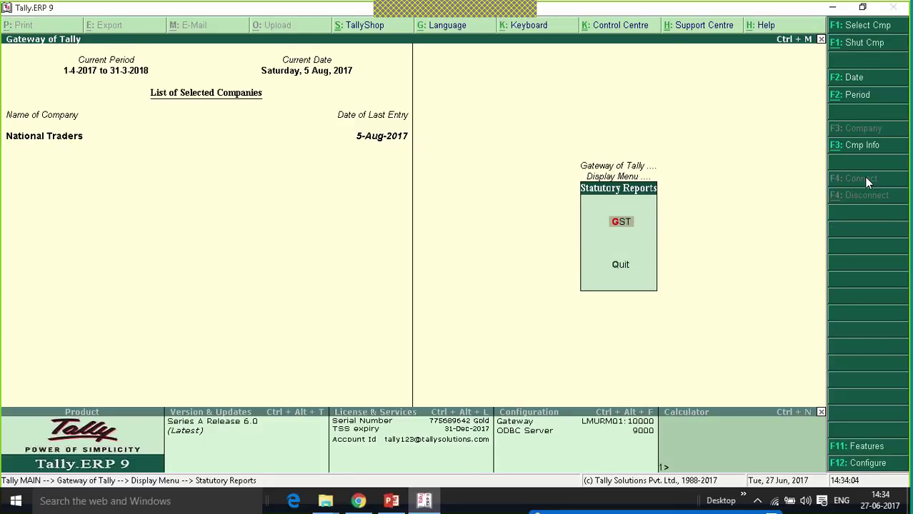
key("Return")
key("Down")
key("Return")
key("Down")
key("Down")
key("Down")
key("Down")
key("Down")
key("Down")
key("Down")
key("Down")
key("Down")
key("Down")
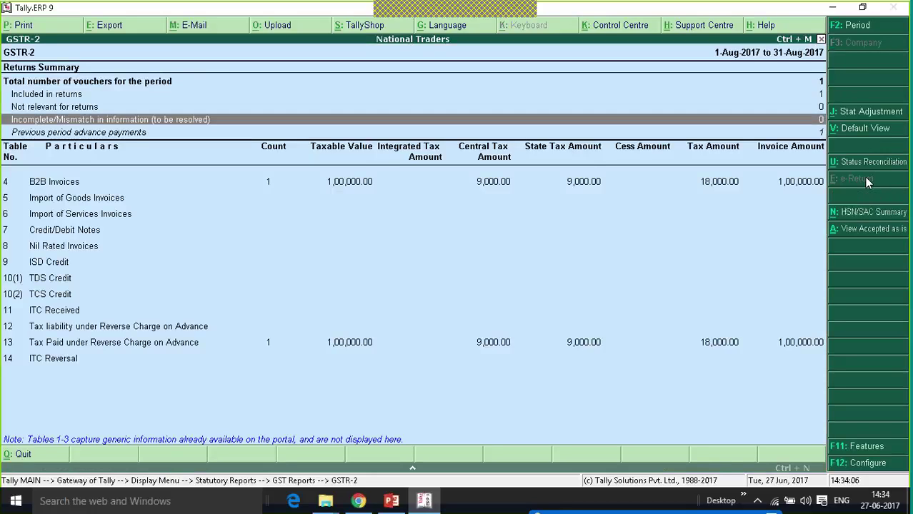
key("Down")
key("Down")
key("Down")
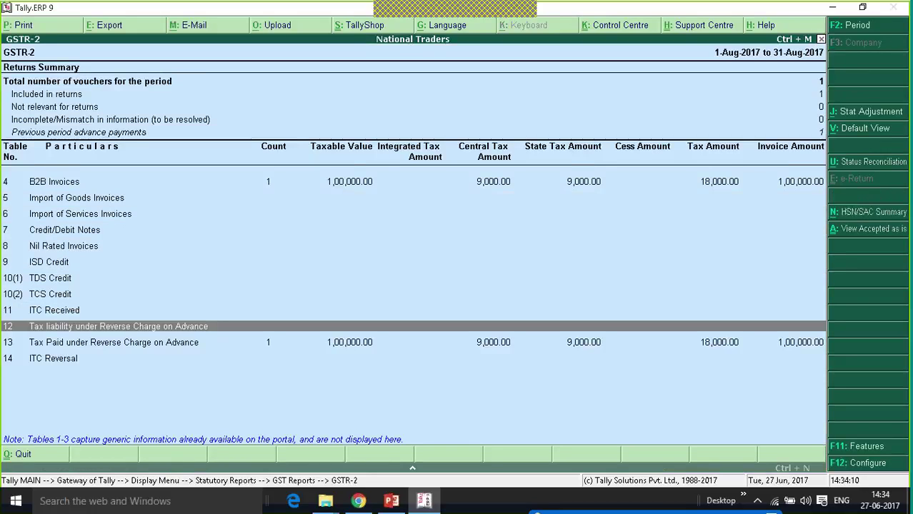
key("Down")
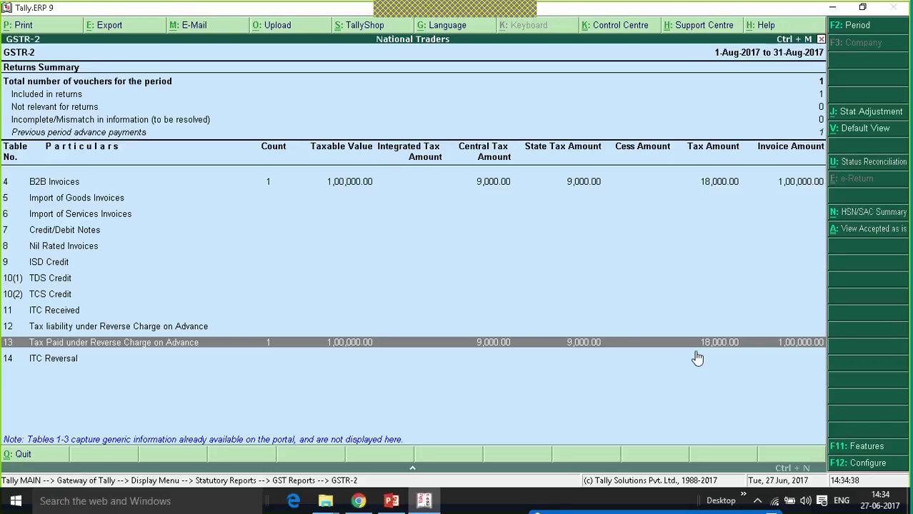
key("Up")
key("Up")
key("Up")
key("Up")
key("Up")
key("Up")
key("Up")
key("Up")
key("Up")
key("Up")
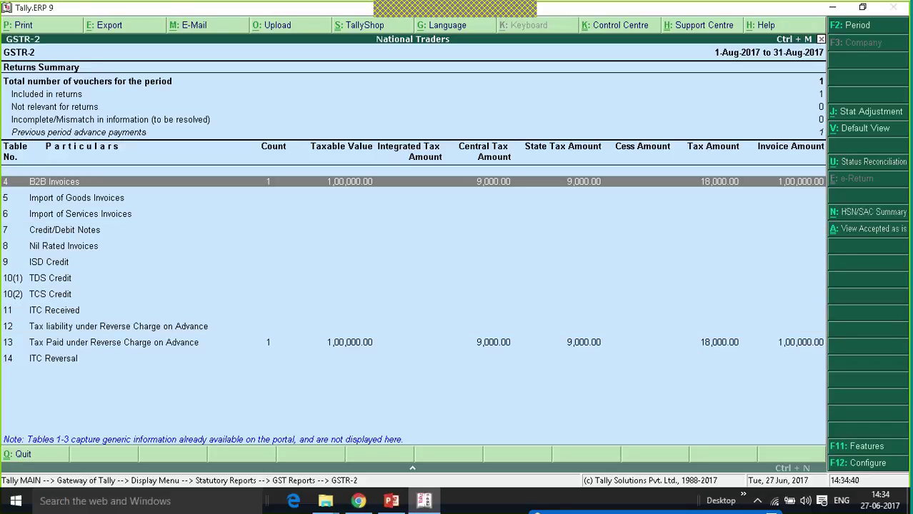
Back out of GSTR-2 to the Gateway of Tally and highlight Accounting Vouchers.
key("Escape")
key("Escape")
key("Escape")
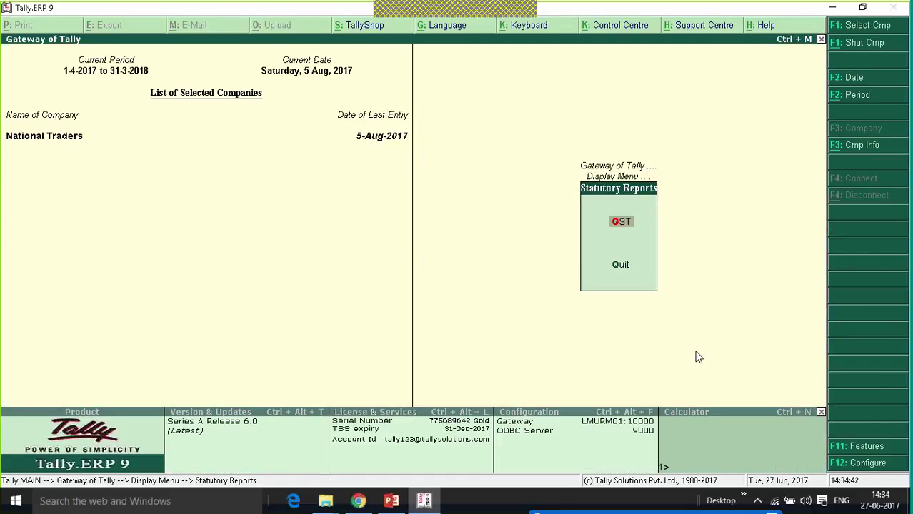
key("Escape")
key("Down")
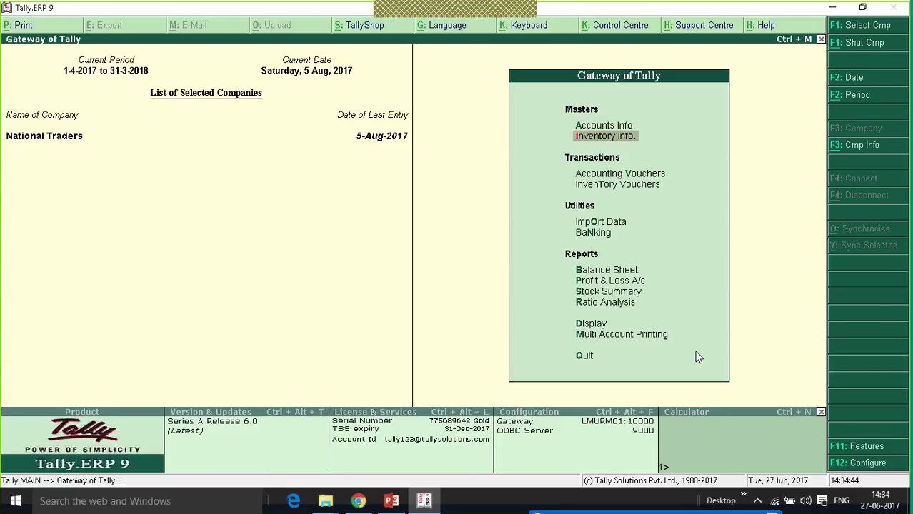
key("Down")
key("Down")
key("Up")
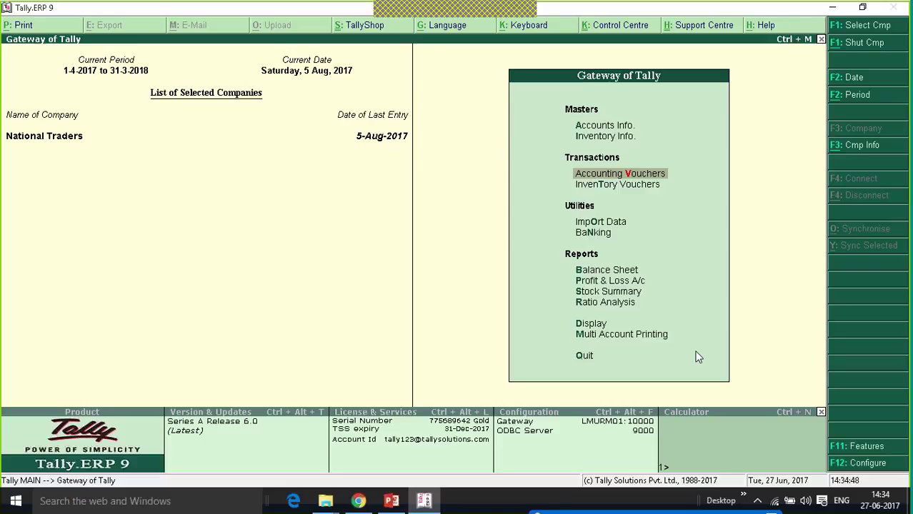
Start Journal No. 6 as a GST Increase of Input Tax Credit for Tax Paid on Advance under Reverse Charge.
key("Return")
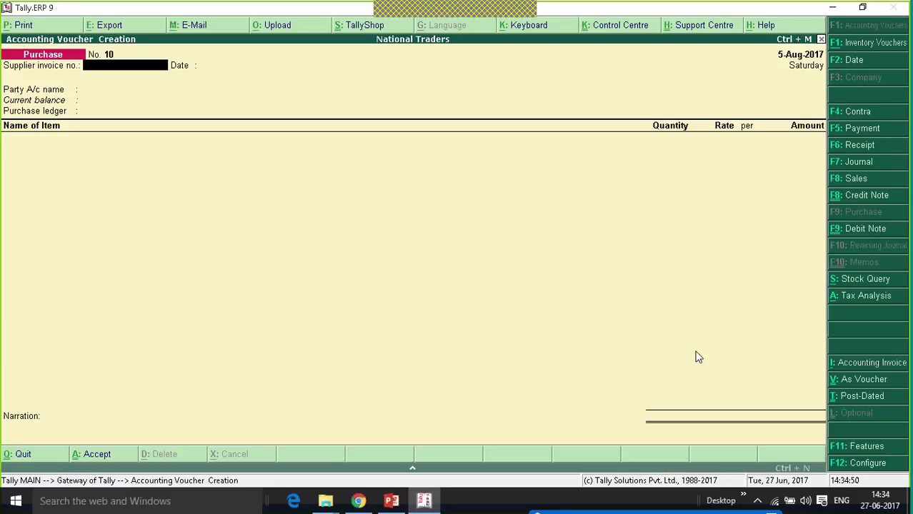
left_click(858, 164)
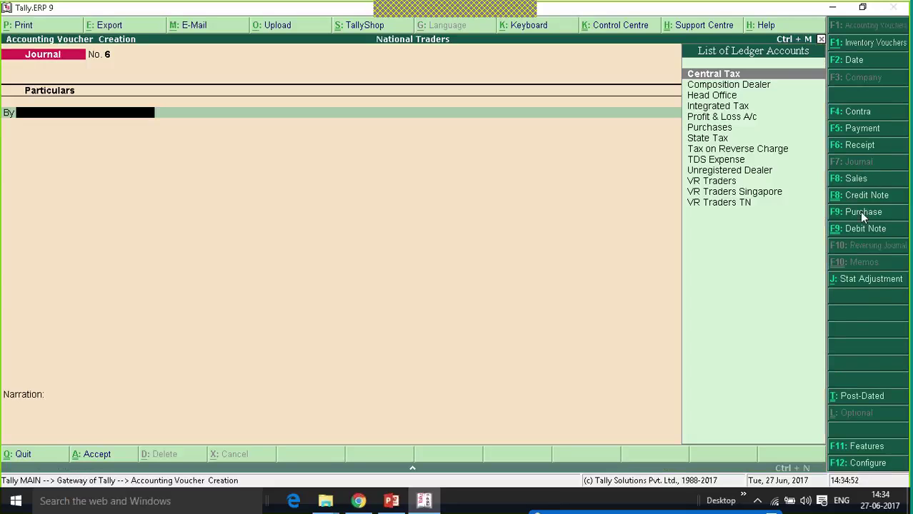
left_click(880, 284)
key("Return")
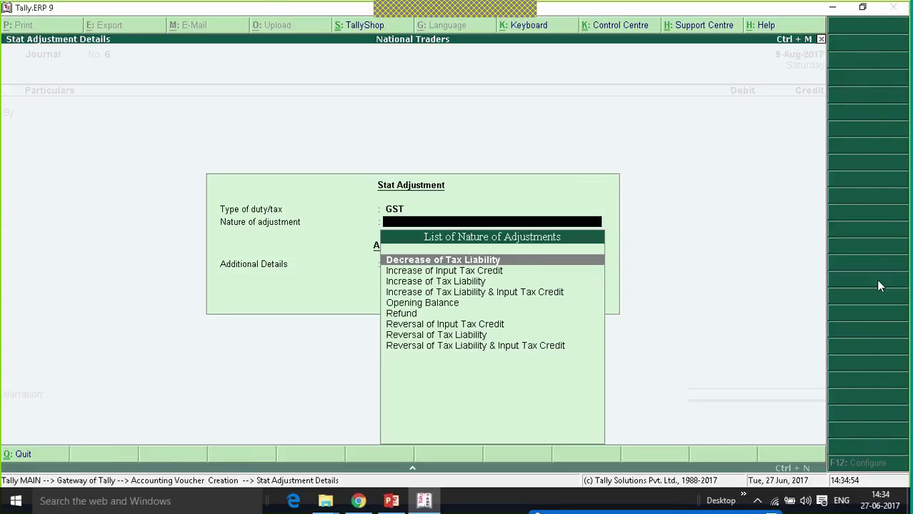
key("Down")
key("Return")
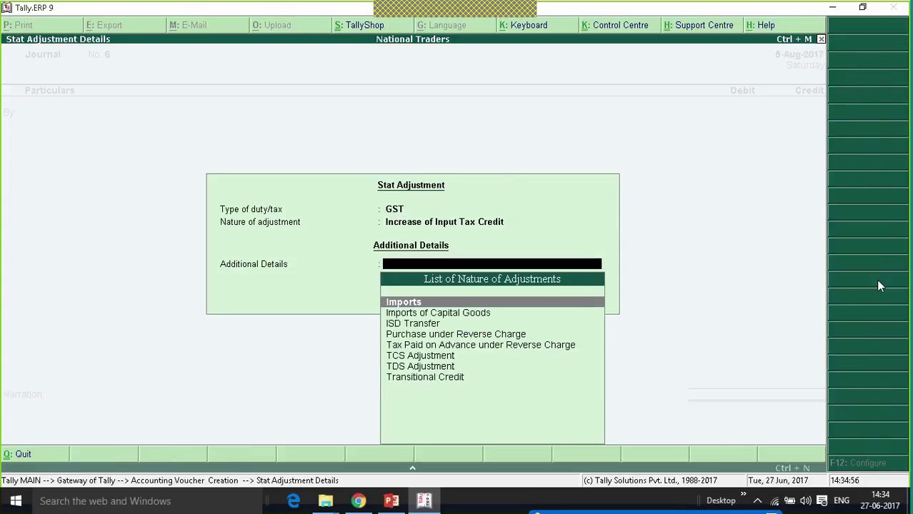
key("Down")
key("Down")
key("Down")
key("Down")
key("Down")
key("Down")
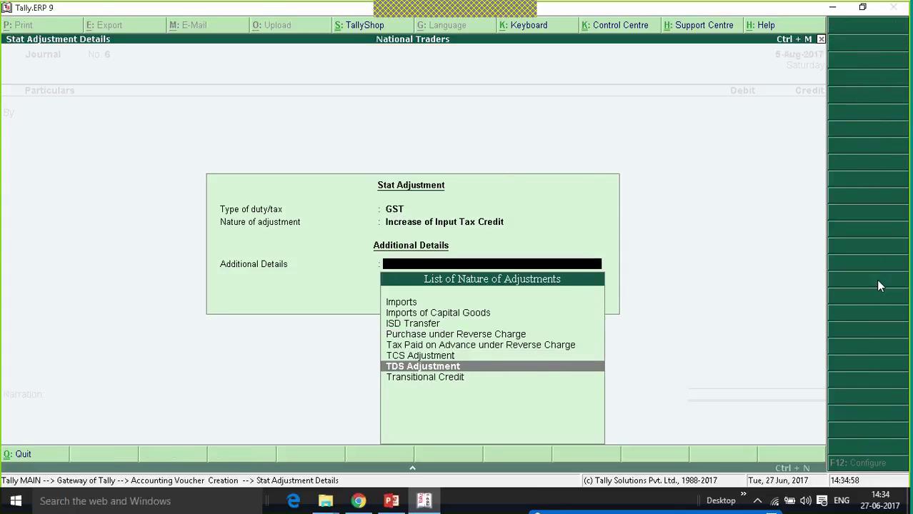
key("Up")
key("Up")
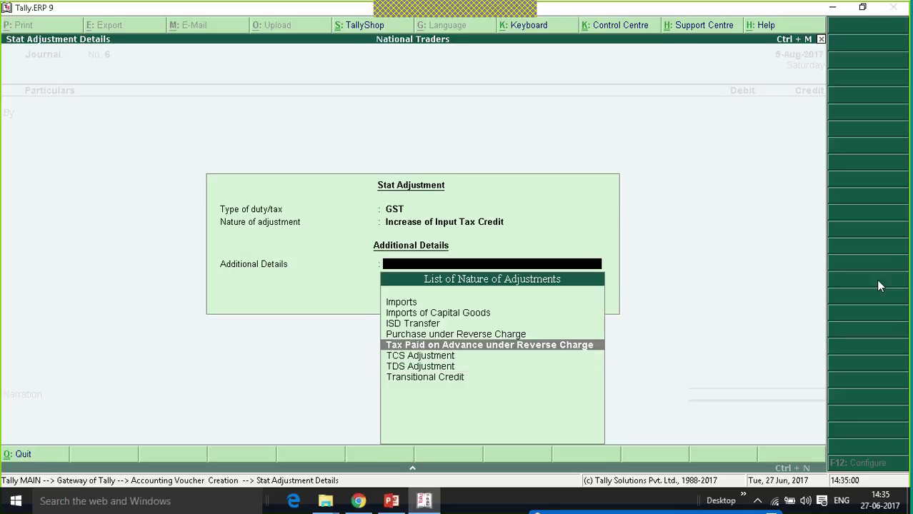
key("Return")
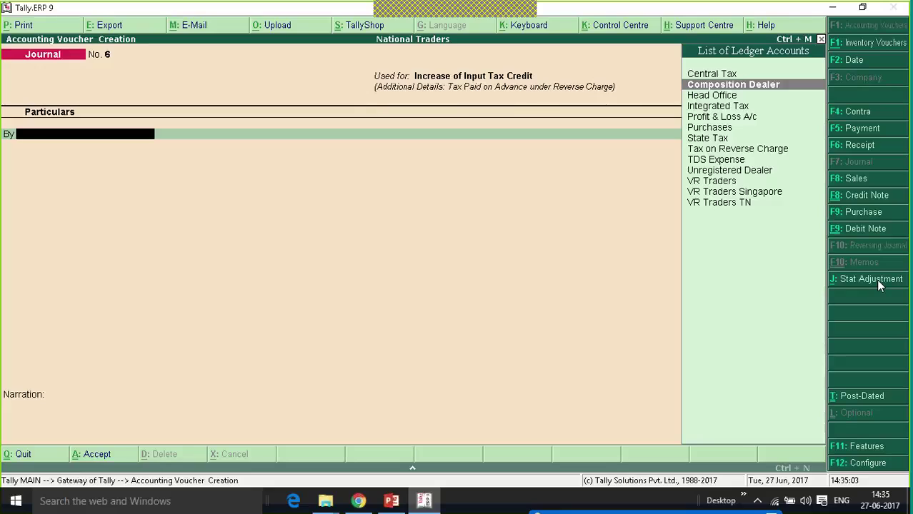
Debit Central Tax and State Tax 9,000 each against Tax on Reverse Charge 18,000, then save Journal No. 6.
key("Return")
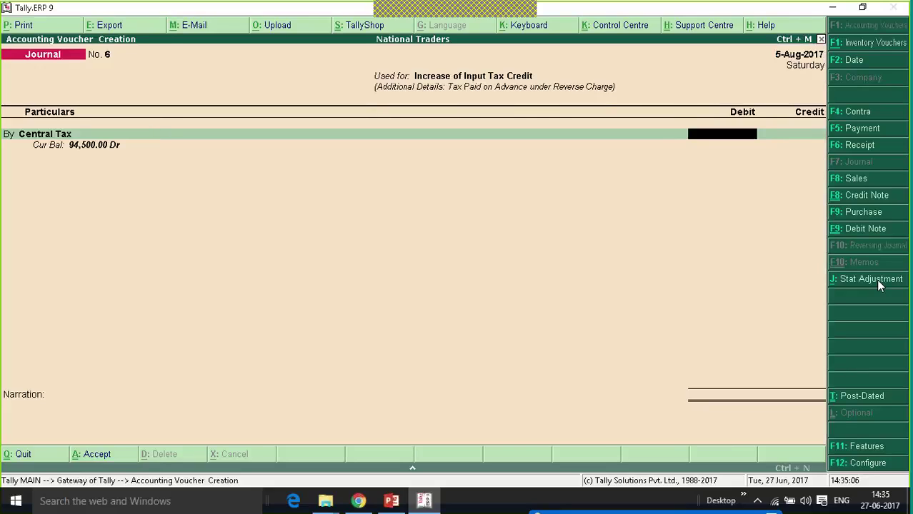
type("9000")
key("Return")
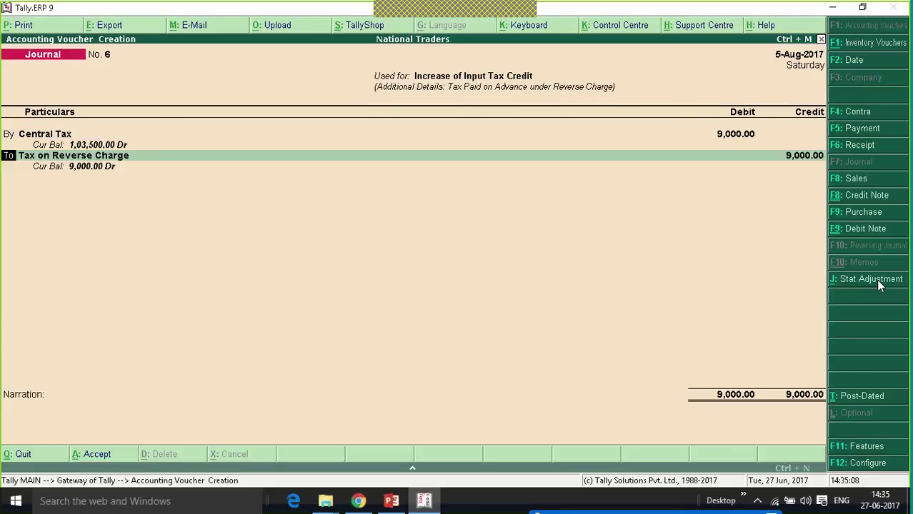
key("b")
key("Return")
type("Sta")
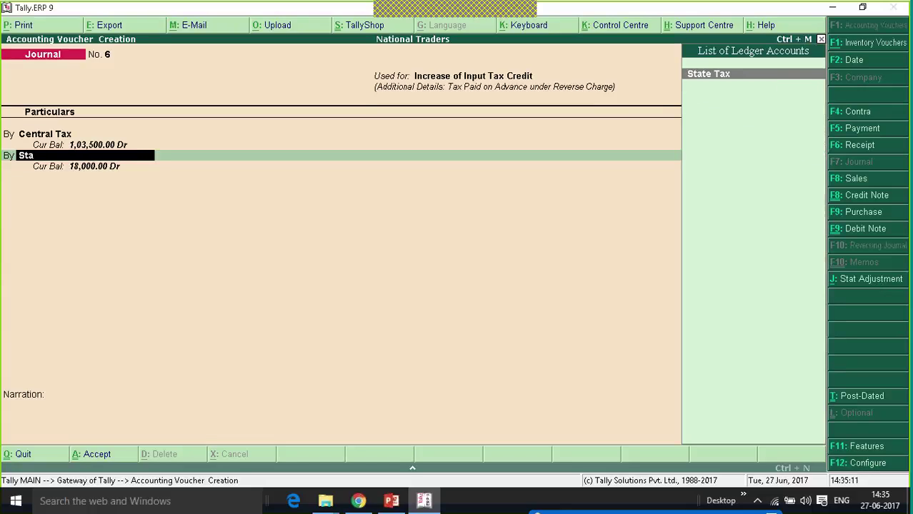
key("Return")
type("9,")
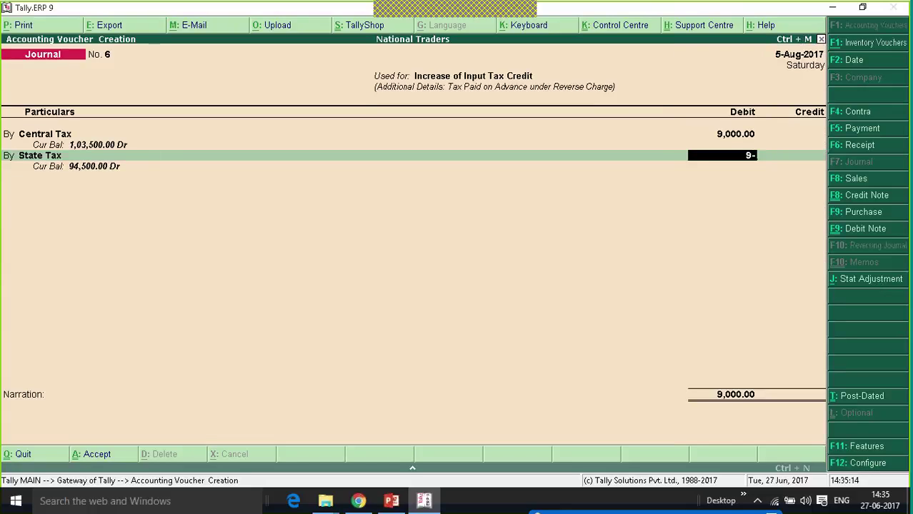
type("000")
key("Return")
key("Return")
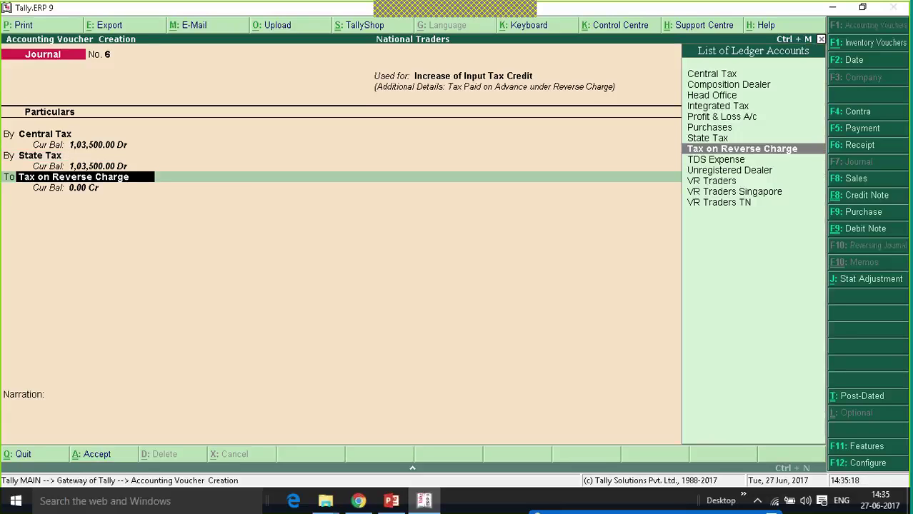
key("Return")
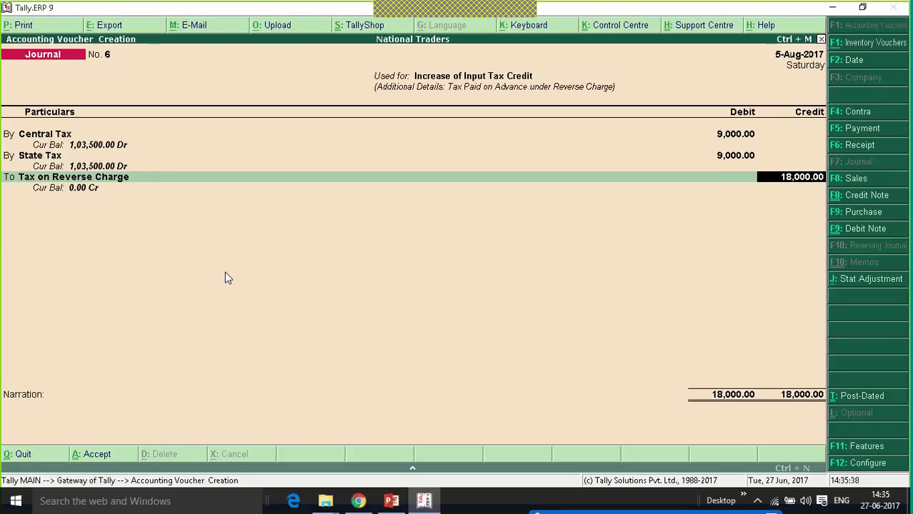
key("Return")
key("Return")
key("Return")
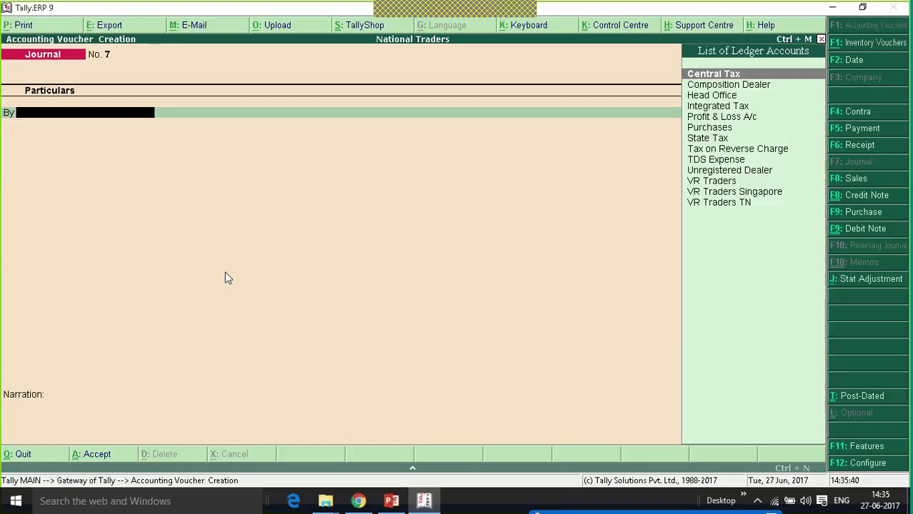
Quit the blank voucher and open the August 2017 GSTR-2 summary via Display > Statutory Reports > GST.
key("Escape")
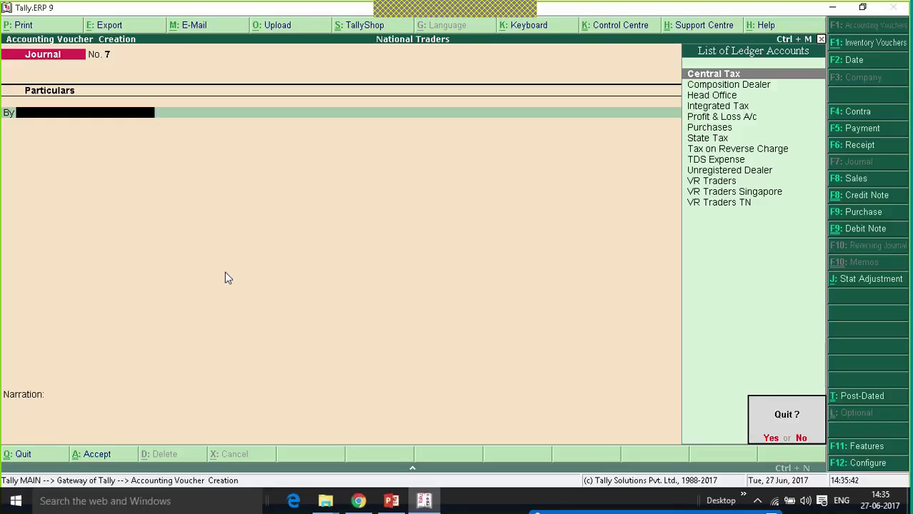
key("Return")
key("Up")
key("Up")
key("Up")
key("Up")
key("Up")
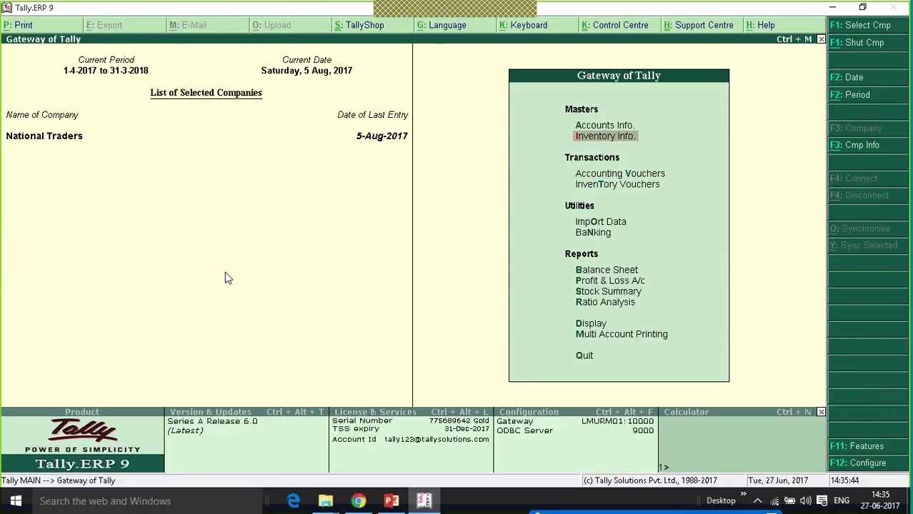
key("Return")
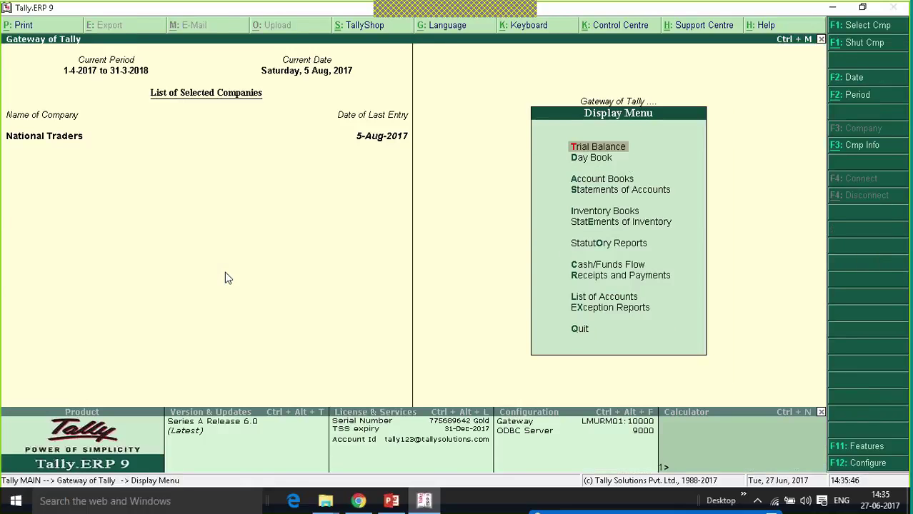
key("Up")
key("Up")
key("Up")
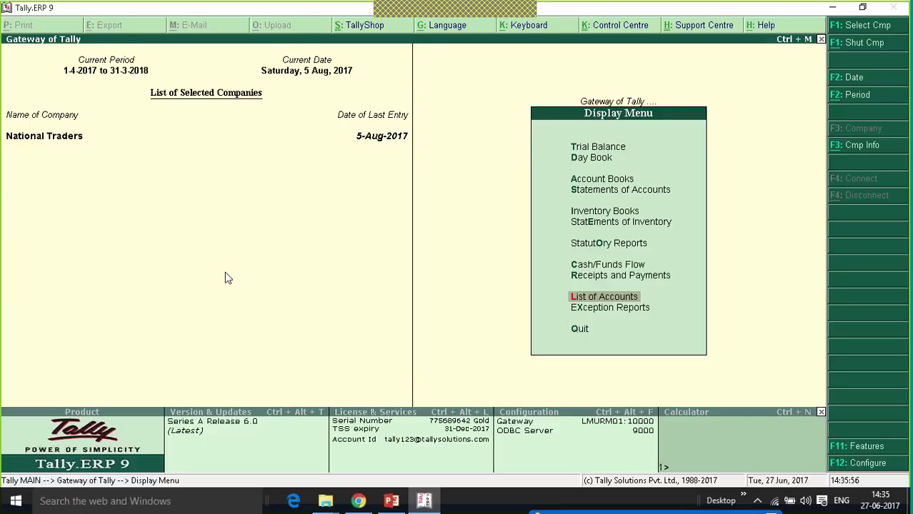
key("Up")
key("Up")
key("Up")
key("Up")
key("Down")
key("Return")
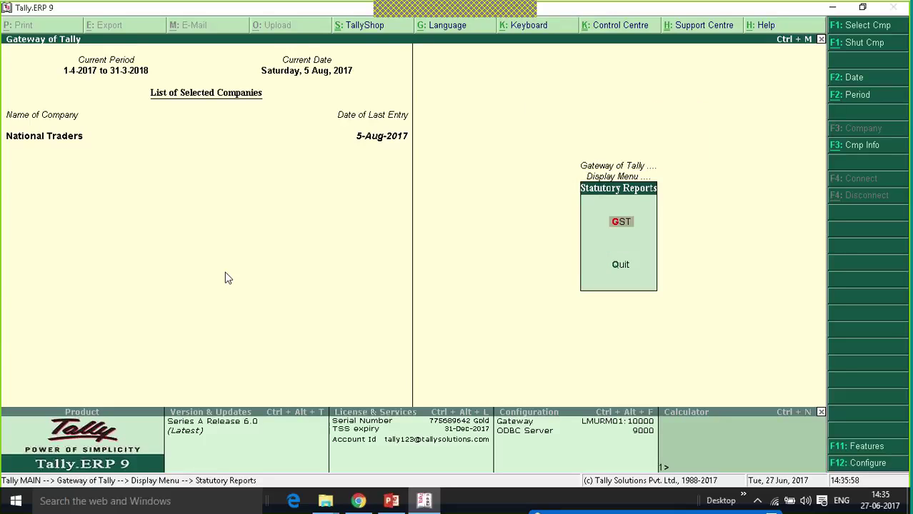
key("Return")
key("Up")
key("Up")
key("Up")
key("Up")
key("Up")
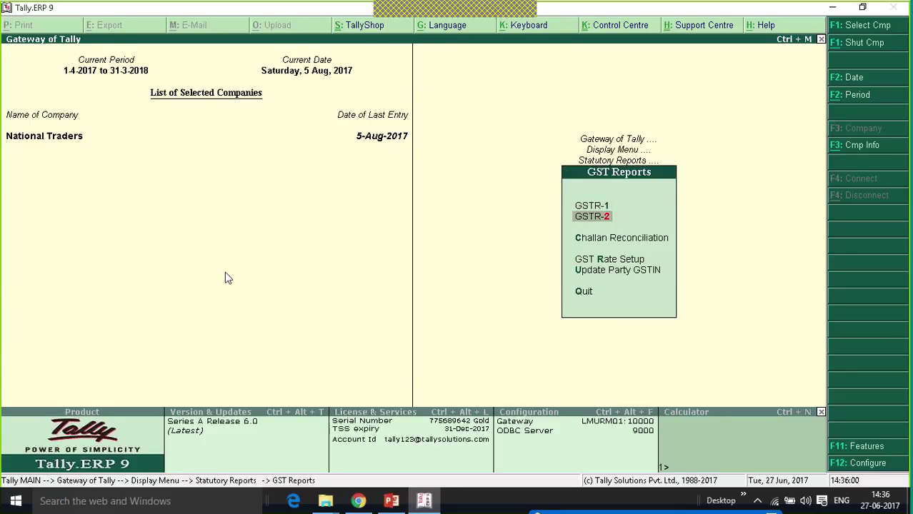
key("Return")
key("Down")
key("Down")
key("Down")
key("Down")
key("Down")
key("Down")
key("Down")
key("Down")
key("Down")
key("Down")
key("Down")
key("Down")
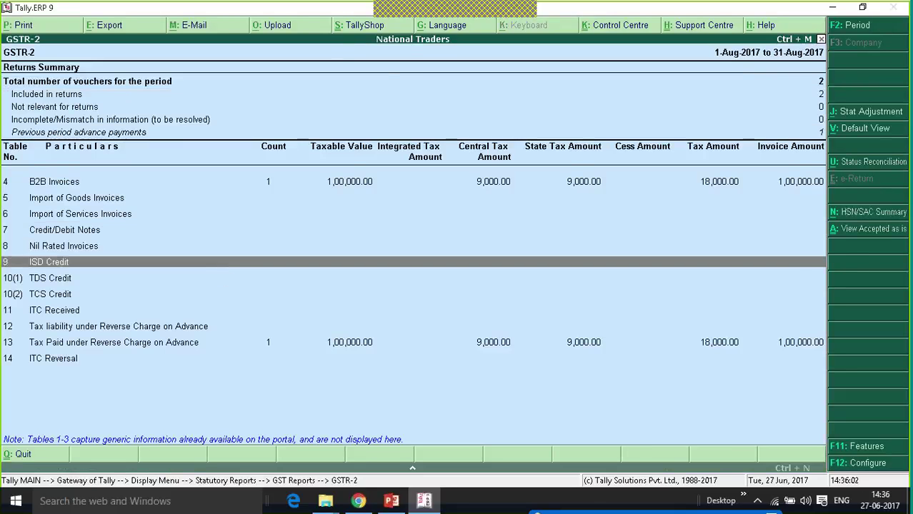
key("Up")
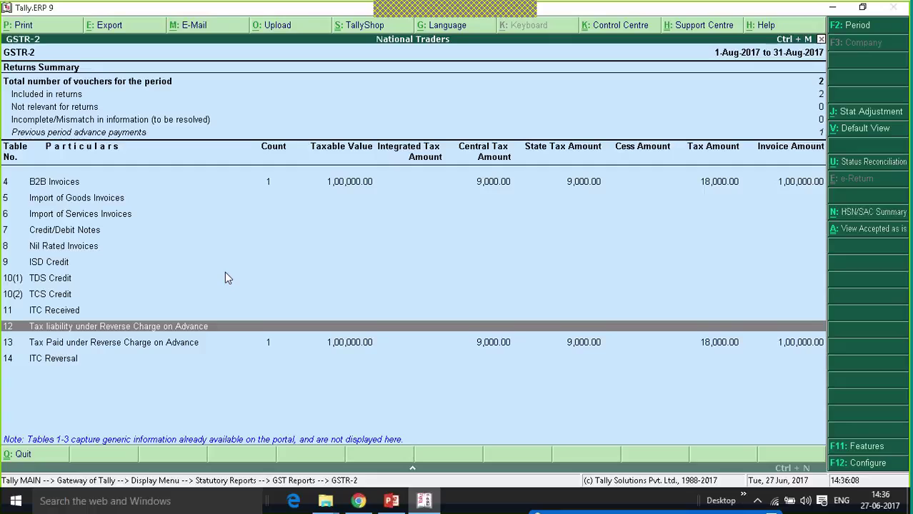
key("Down")
key("Down")
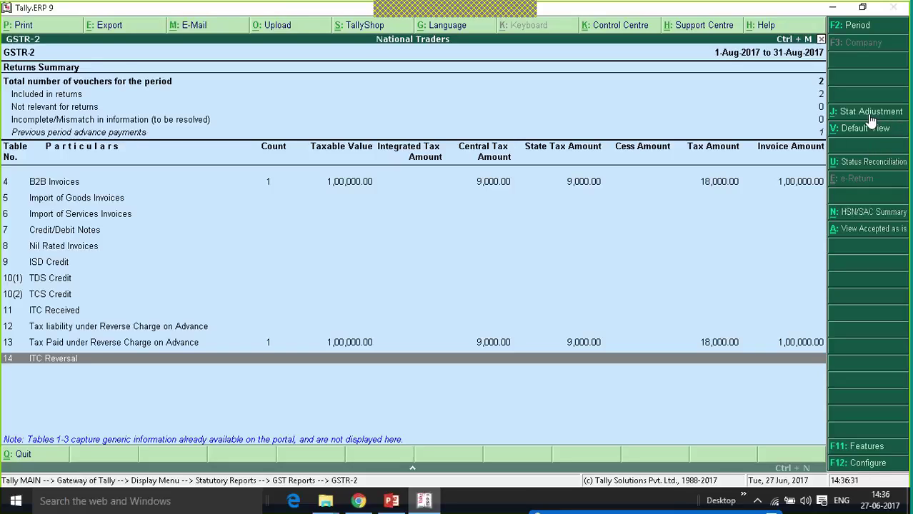
Start a Stat Adjustment journal with Reversal of Input Tax Credit as the nature of adjustment.
left_click(862, 113)
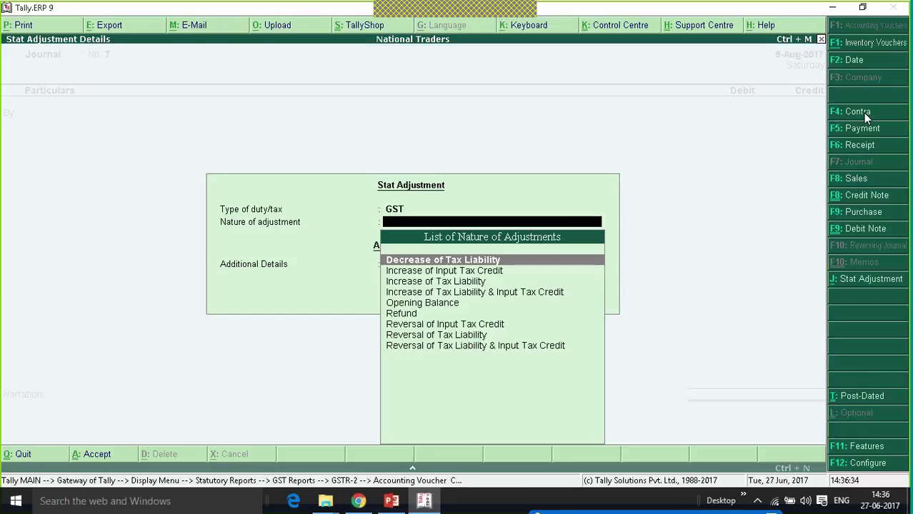
key("Down")
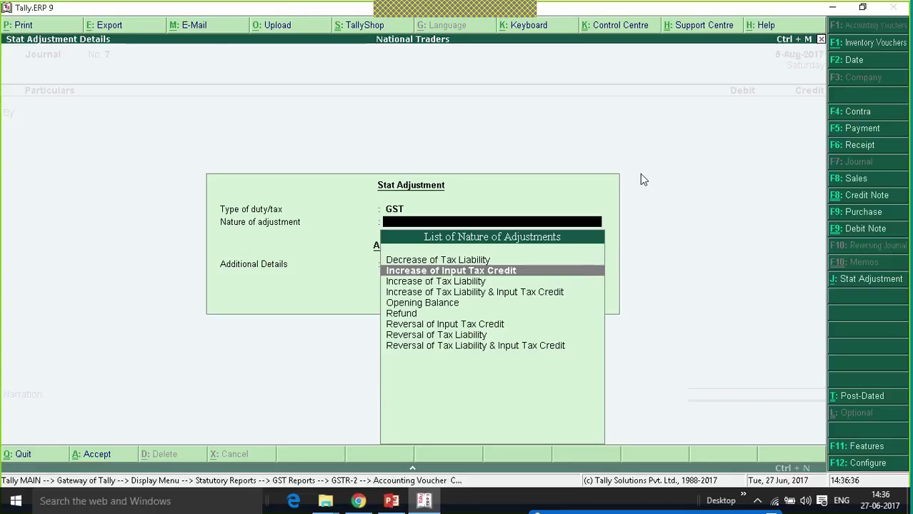
key("Down")
key("Down")
key("Down")
key("Down")
key("Down")
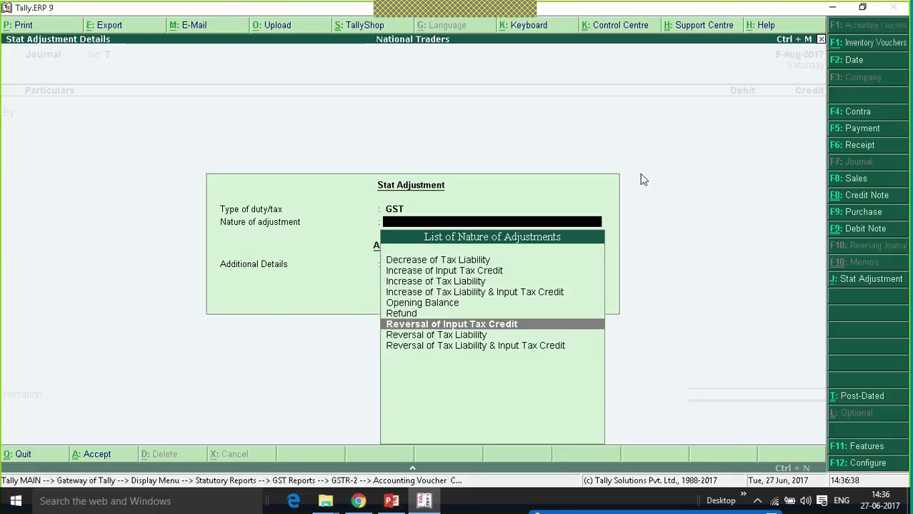
key("Return")
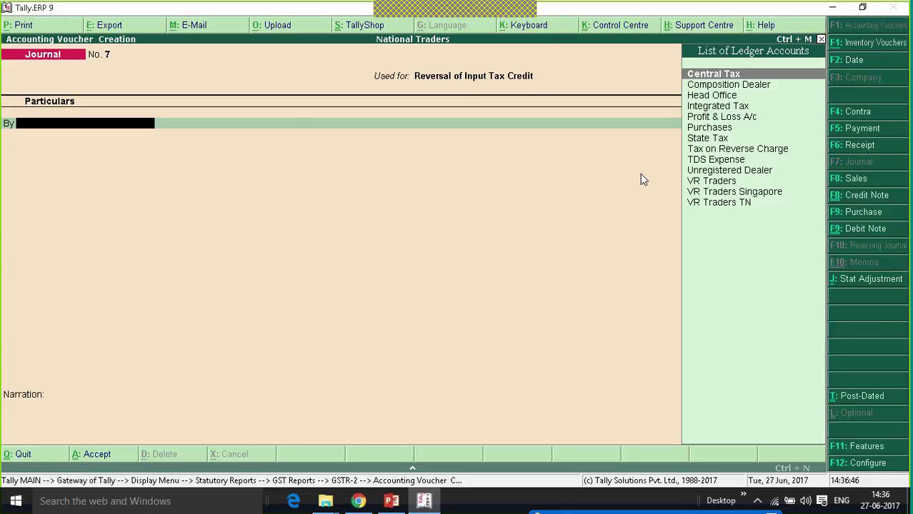
Create an 'Expenses' ledger under Indirect Expenses for the debit line.
key("alt+c")
type("Expenses")
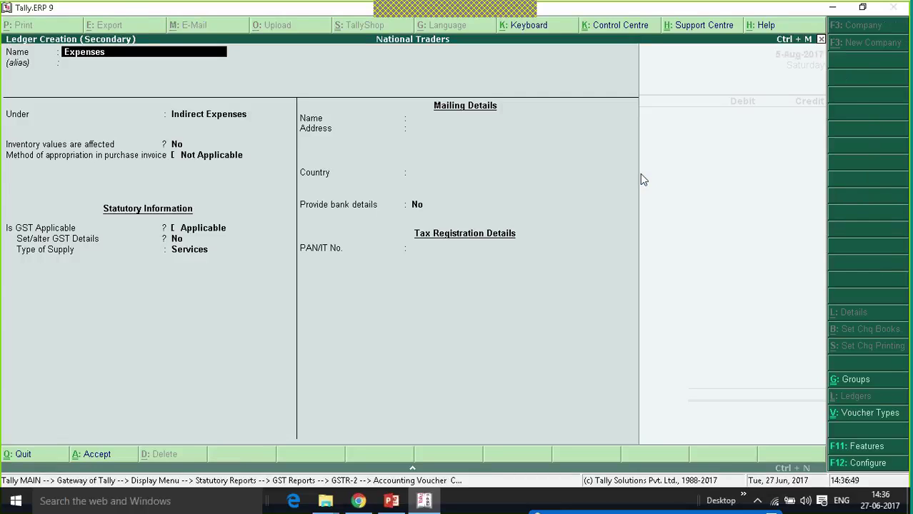
key("Return")
key("Return")
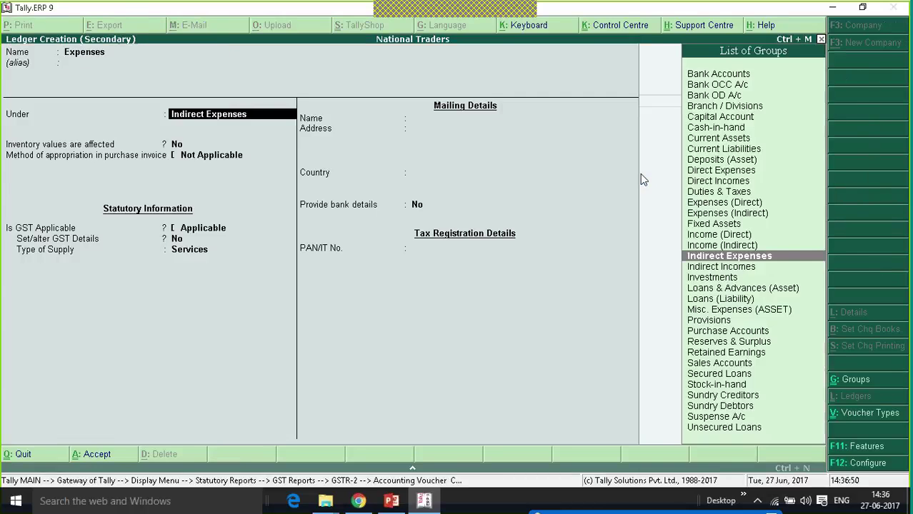
key("Return")
key("ctrl+a")
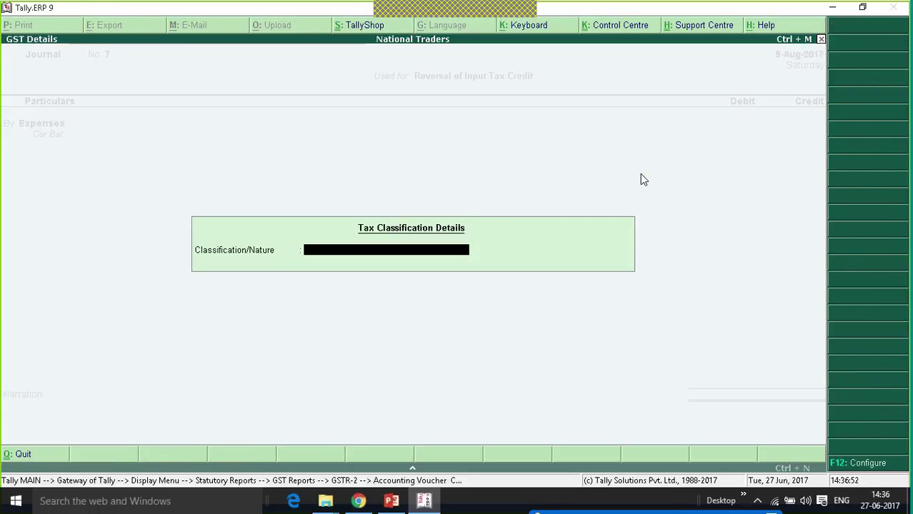
key("Return")
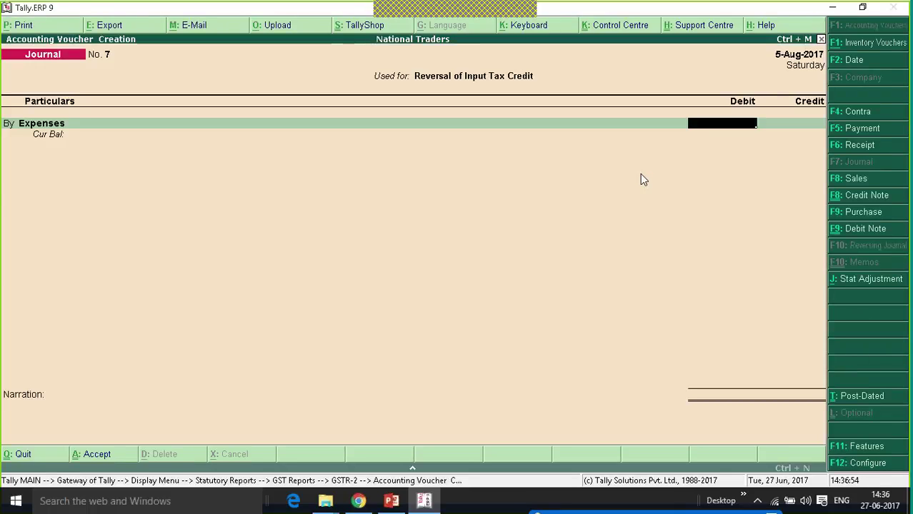
Debit Expenses 9,000, credit Central Tax and State Tax 4,500 each, and save Journal No. 7.
type("1")
type("0")
key("BackSpace")
key("BackSpace")
type("9000")
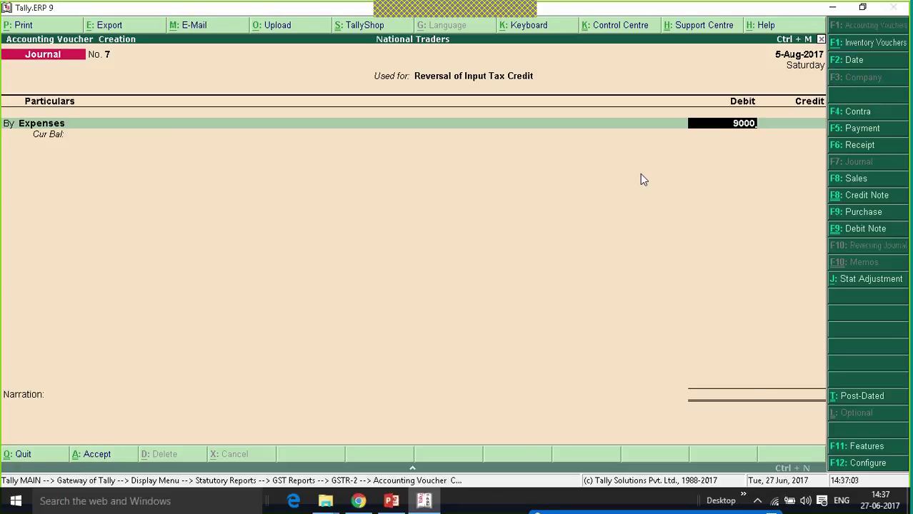
key("Return")
key("Return")
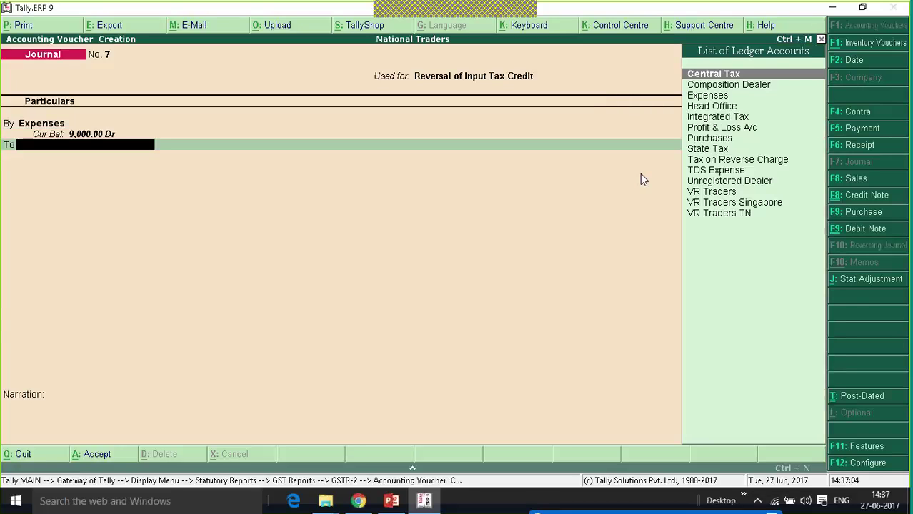
type("Cent")
key("Return")
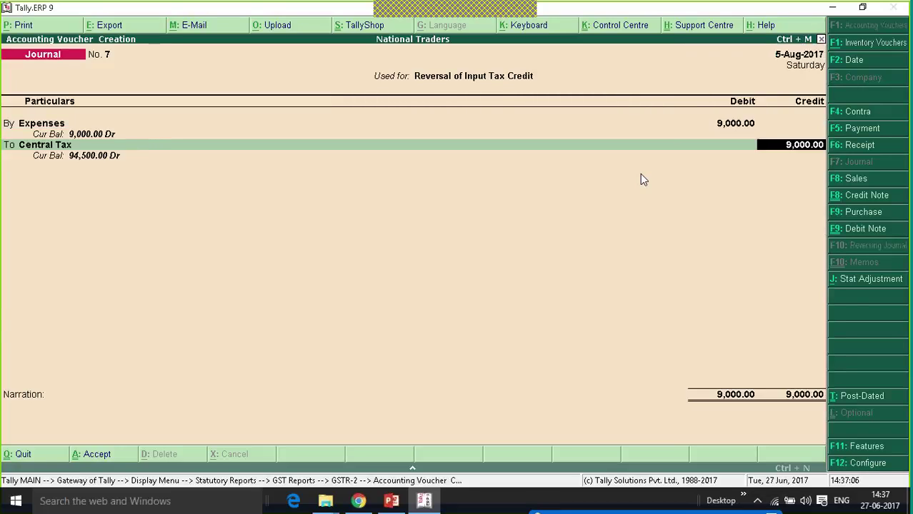
type("4500")
key("Return")
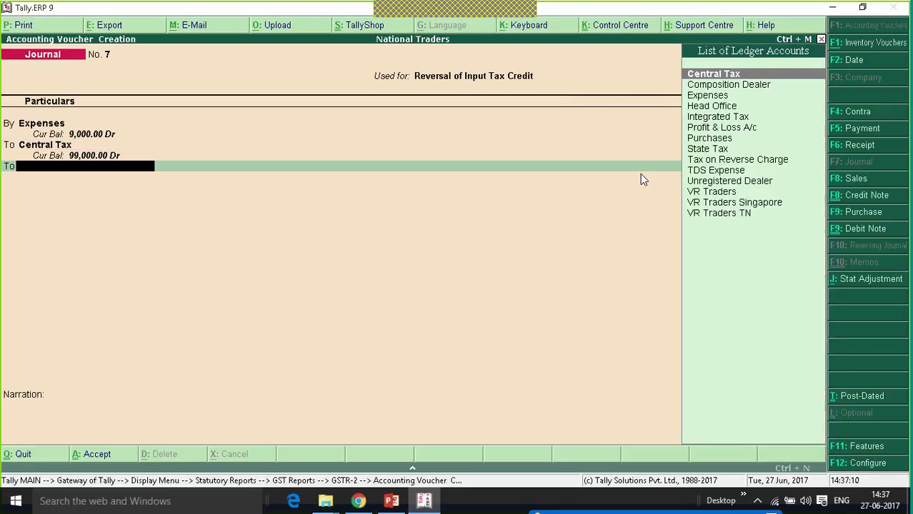
type("st")
key("Return")
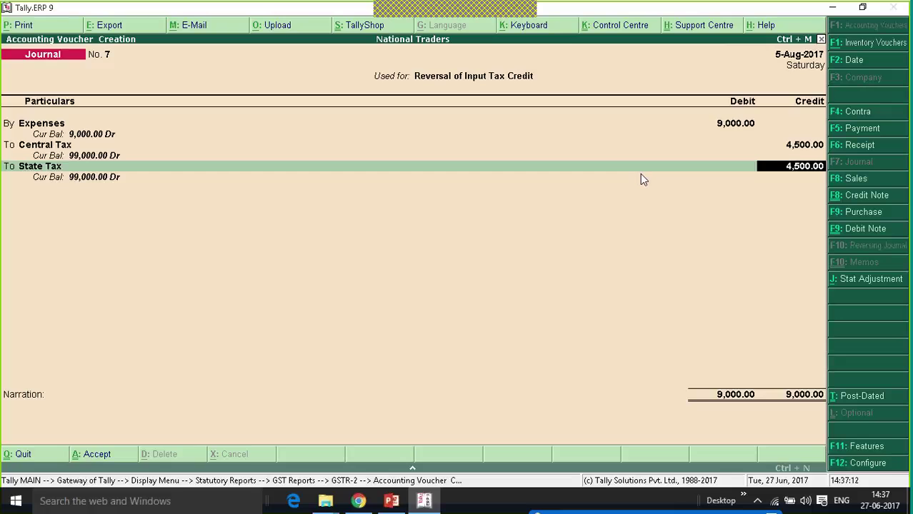
key("Return")
key("Return")
key("Return")
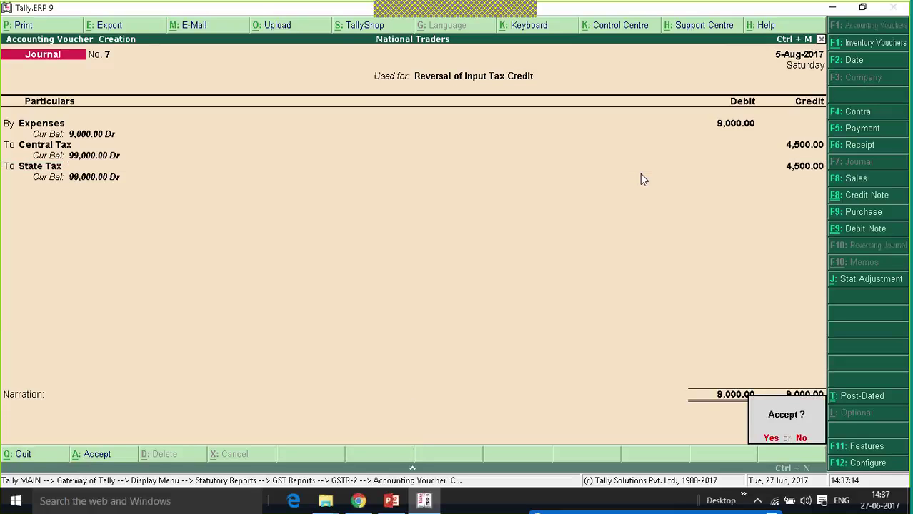
key("Return")
key("Down")
key("Down")
key("Down")
key("Down")
key("Down")
key("Down")
key("Down")
key("Down")
key("Down")
key("Down")
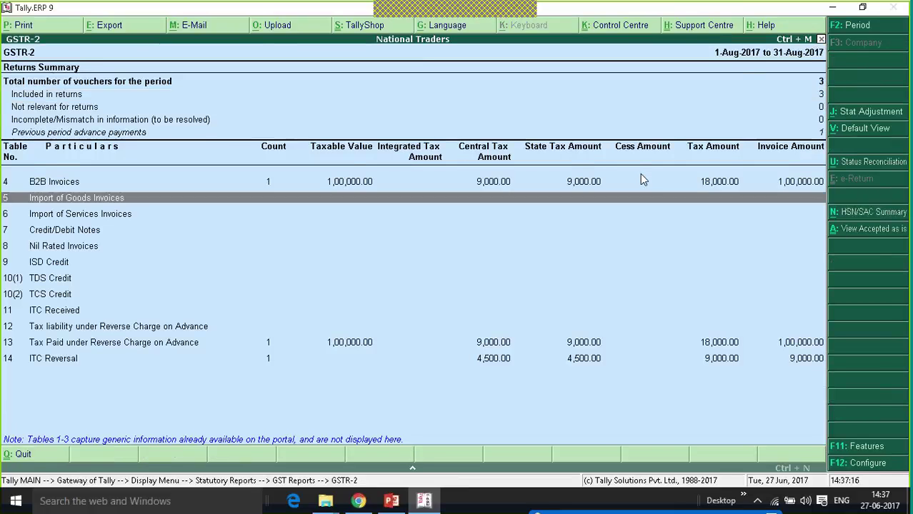
Check the ITC Reversal row, then exit GSTR-2 back to the Gateway of Tally.
key("Down")
key("Down")
key("Down")
key("Down")
key("Down")
key("Down")
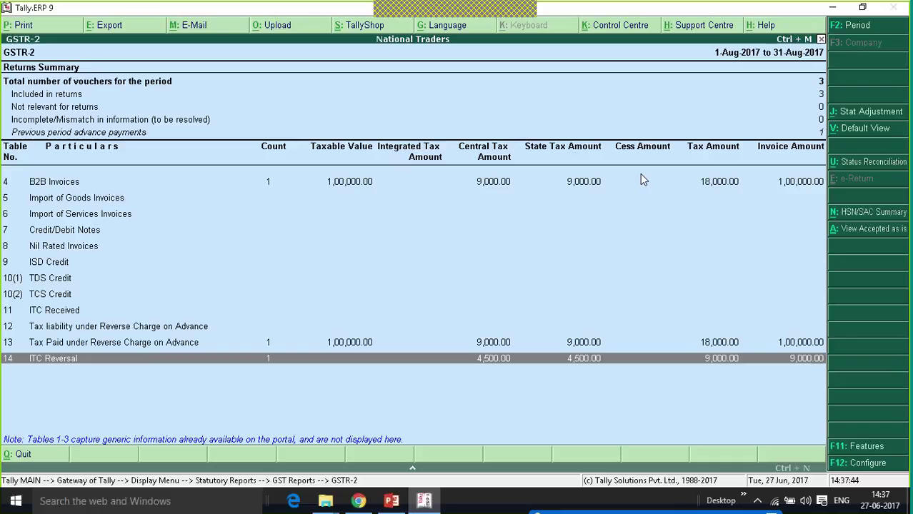
key("Escape")
key("Escape")
key("Escape")
key("Escape")
key("Escape")
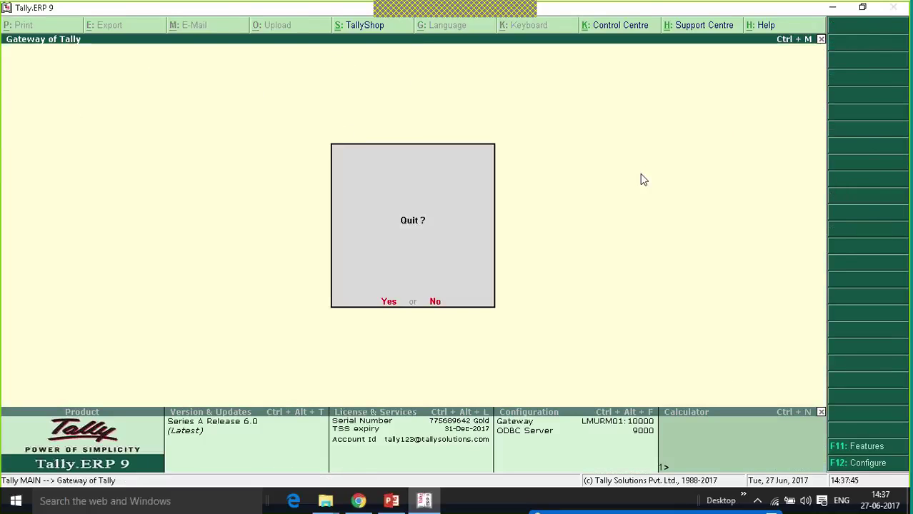
Decline quitting Tally and open GSTR-1 via Display > Statutory Reports > GST Reports.
key("n")
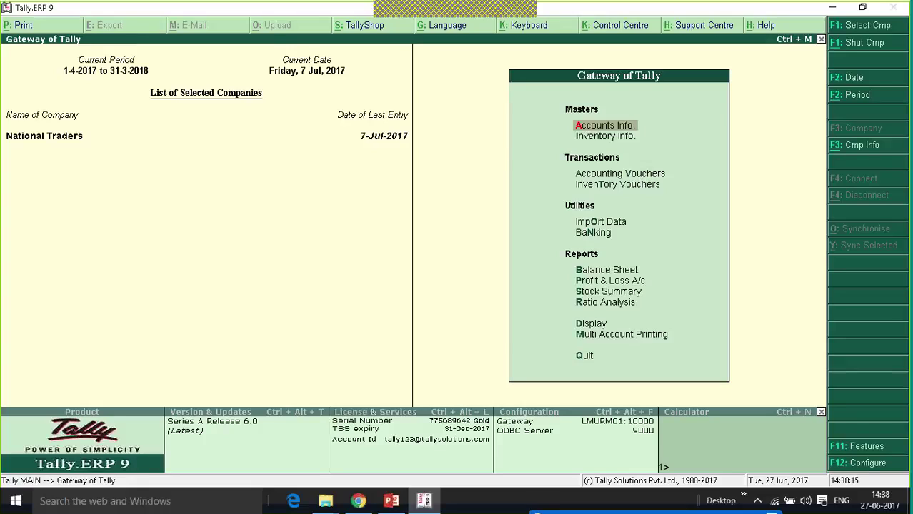
key("Up")
key("Up")
key("Up")
key("Return")
key("Up")
key("Up")
key("Up")
key("Up")
key("Up")
key("Up")
key("Up")
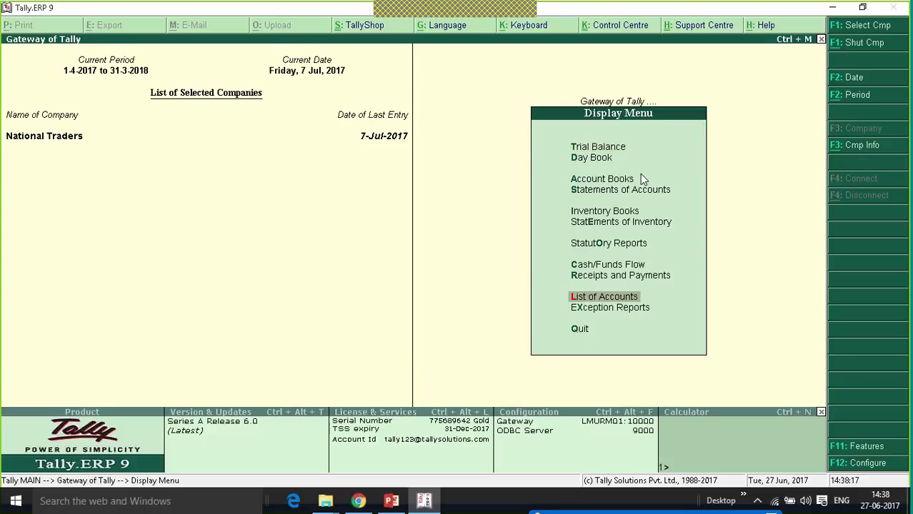
key("Down")
key("Return")
key("Return")
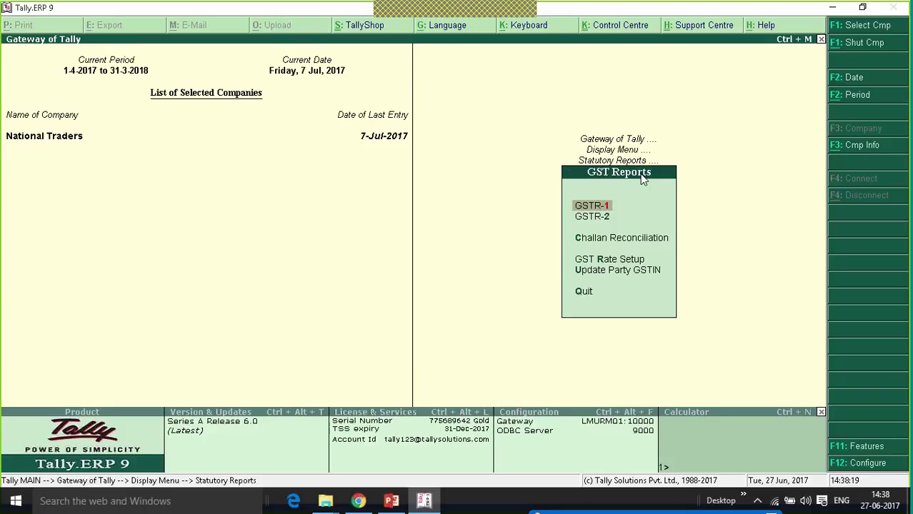
key("Return")
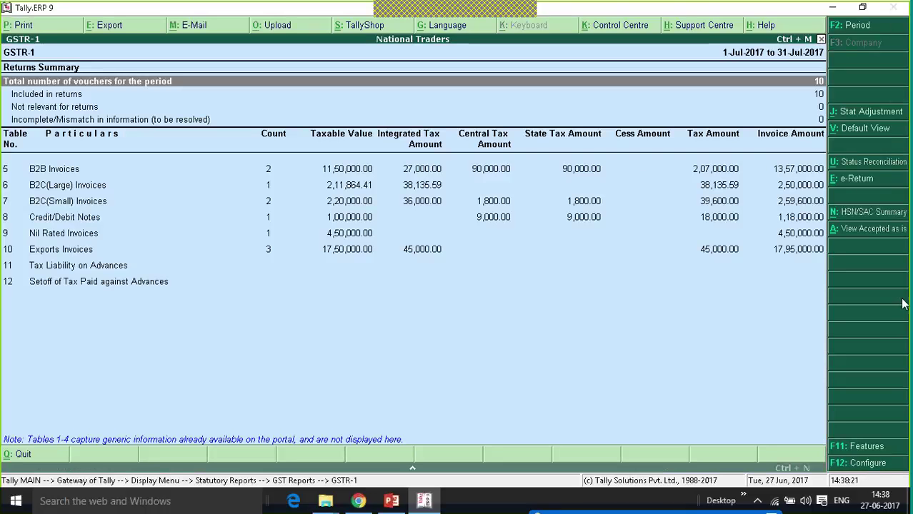
Open GSTR-1 Status Reconciliation and select the B2B Invoices count of 2.
left_click(871, 164)
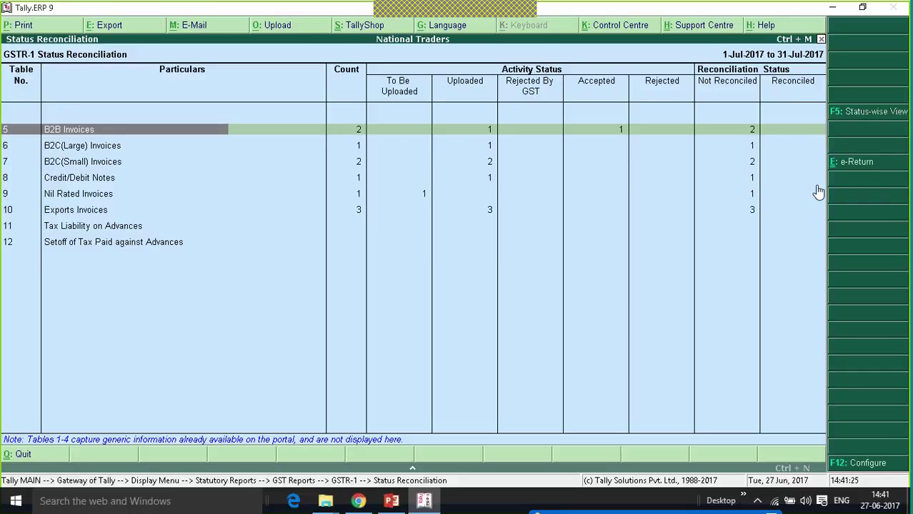
left_click(359, 133)
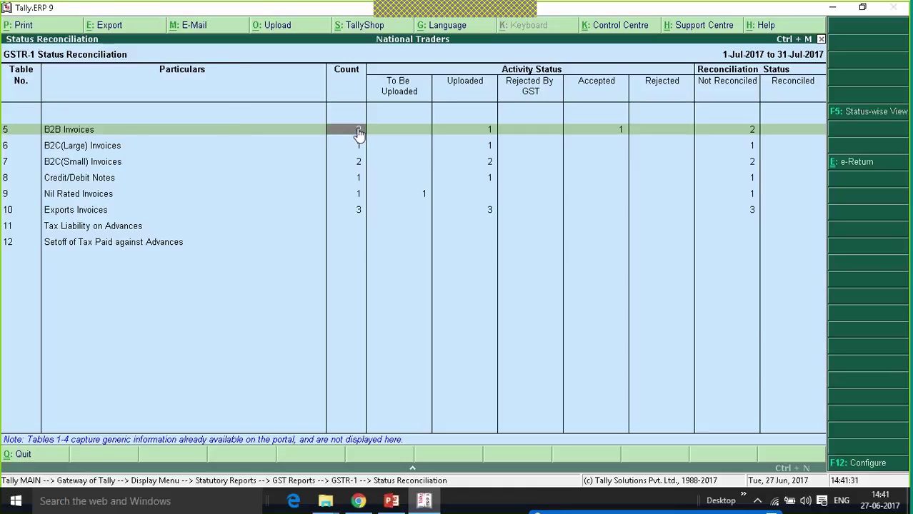
left_click(359, 133)
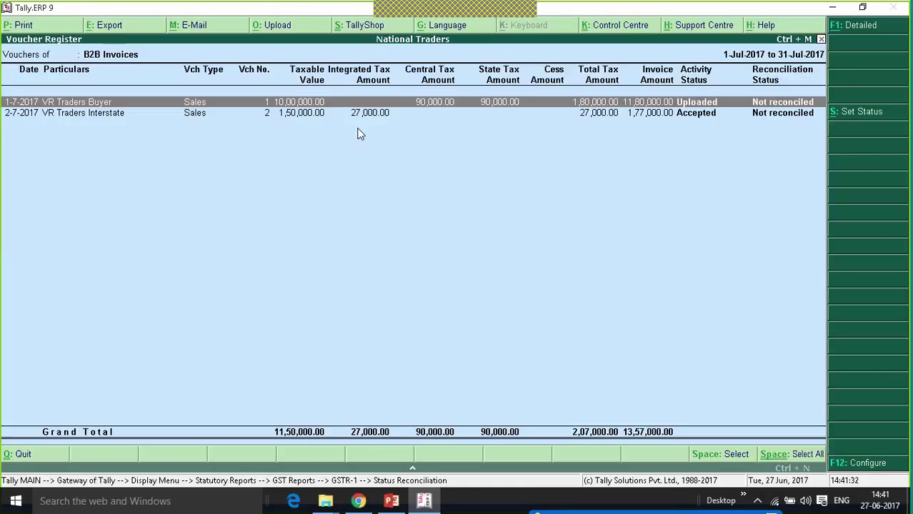
left_click(857, 113)
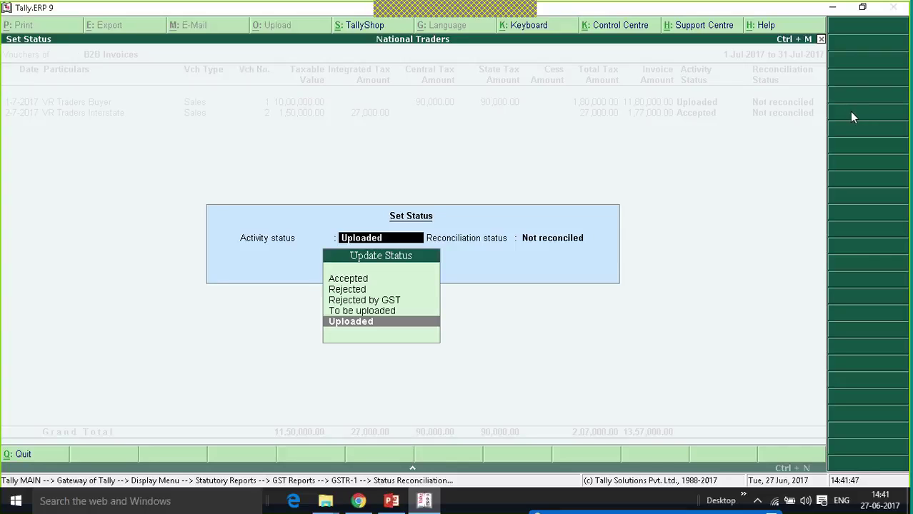
key("Return")
key("Down")
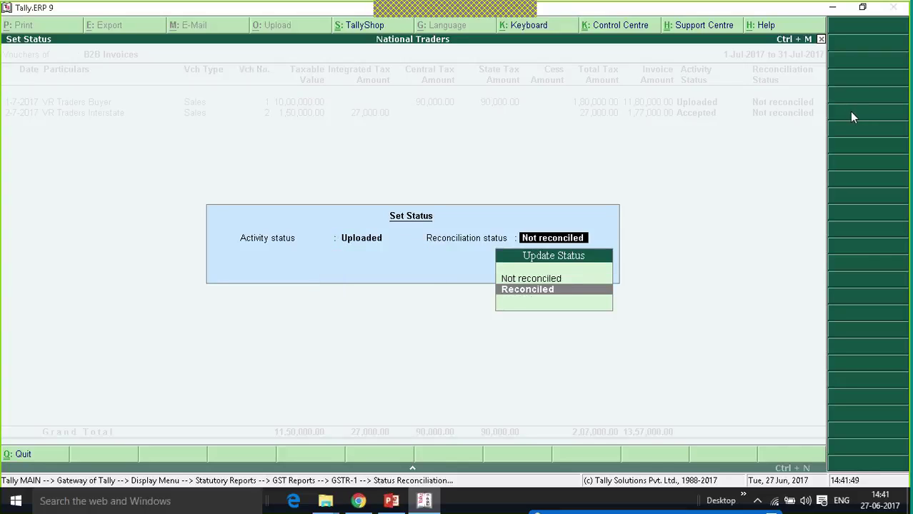
key("Return")
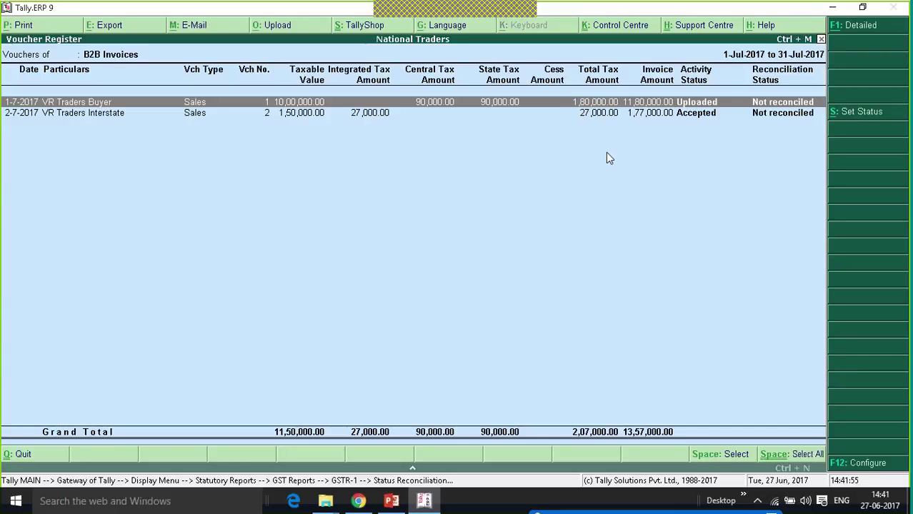
left_click(784, 455)
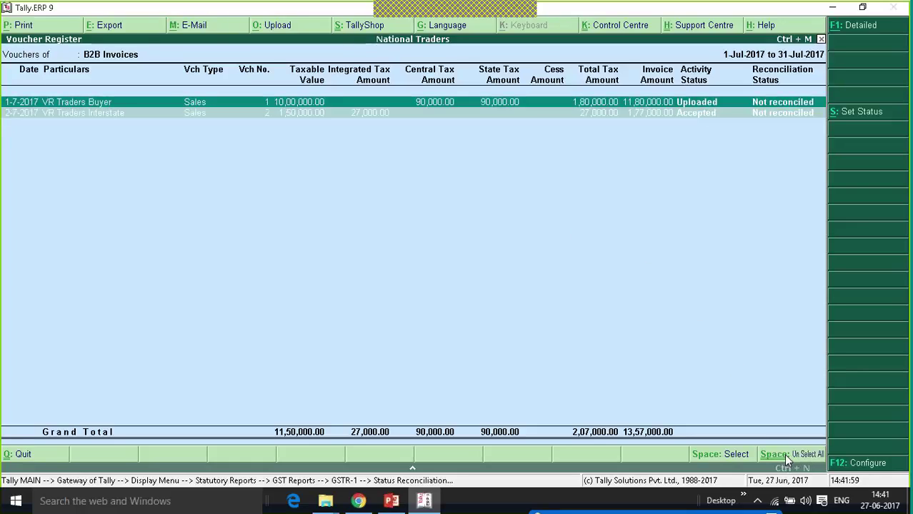
left_click(865, 115)
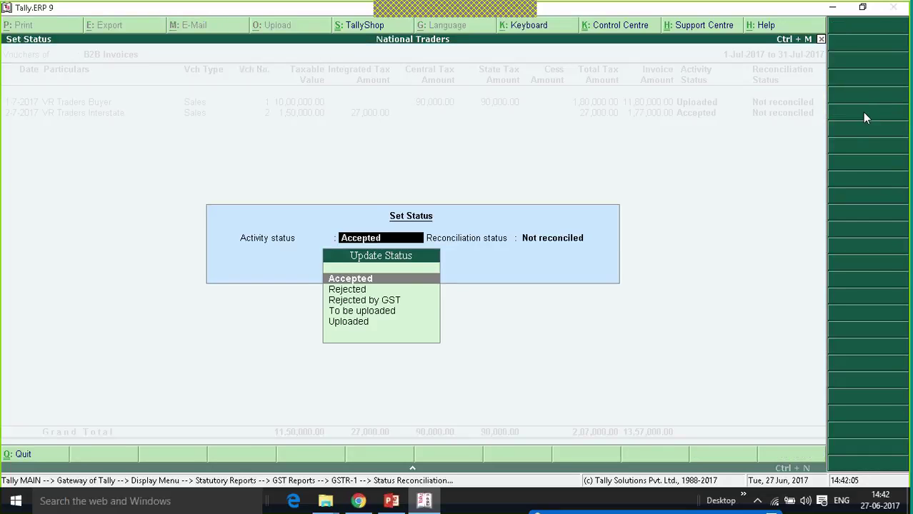
key("BackSpace")
key("Escape")
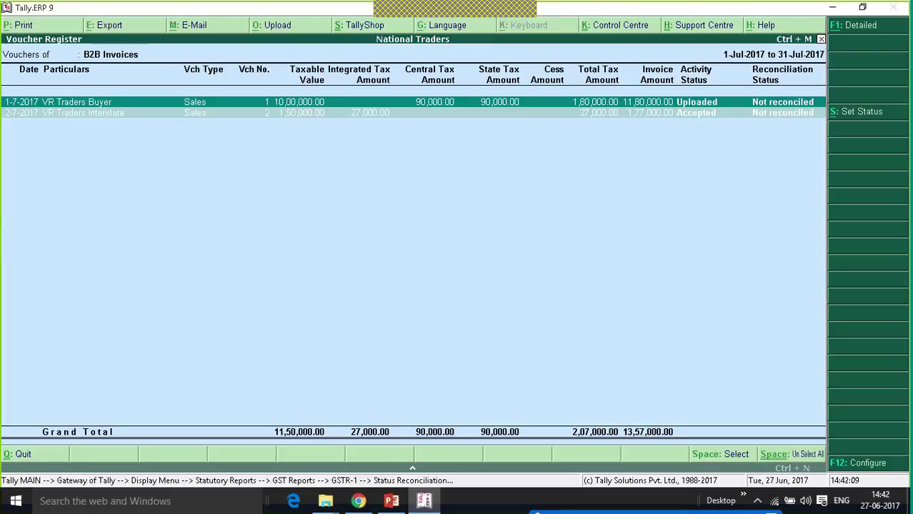
key("Escape")
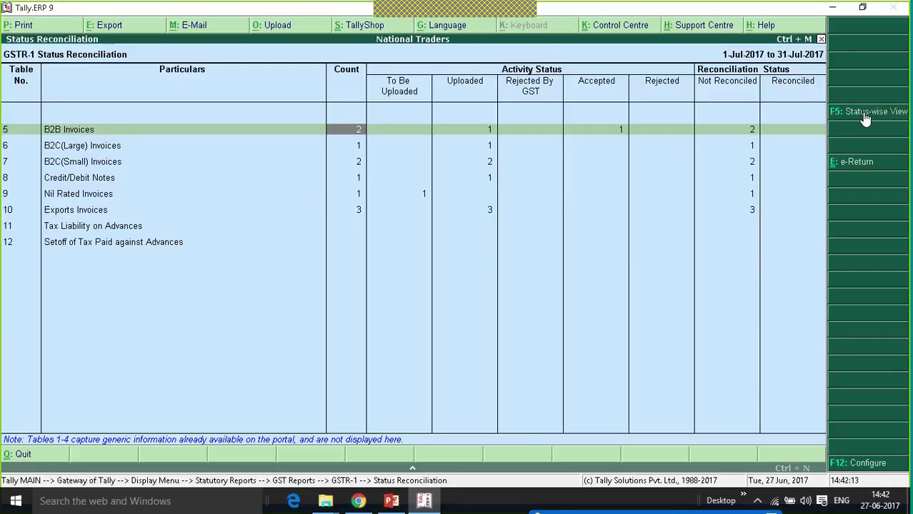
Start the GSTR-1 e-Return export from the Status Reconciliation screen.
left_click(855, 164)
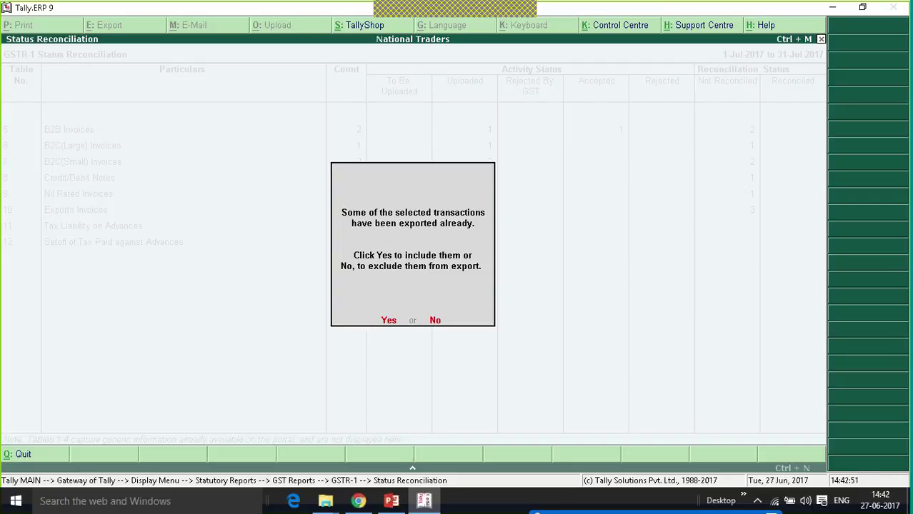
Include already-exported transactions and export GSTR-1 for 1-7-2017 to 31-7-2017 to Excel.
key("y")
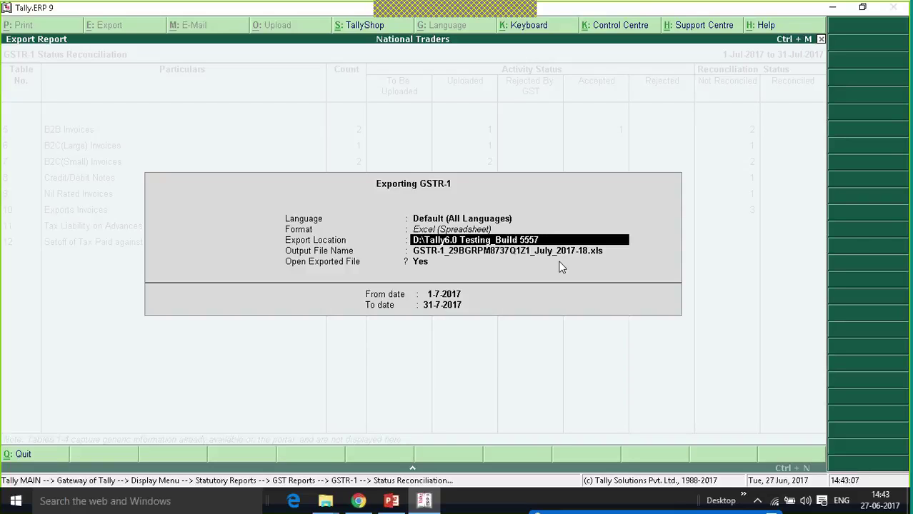
key("Return")
key("Return")
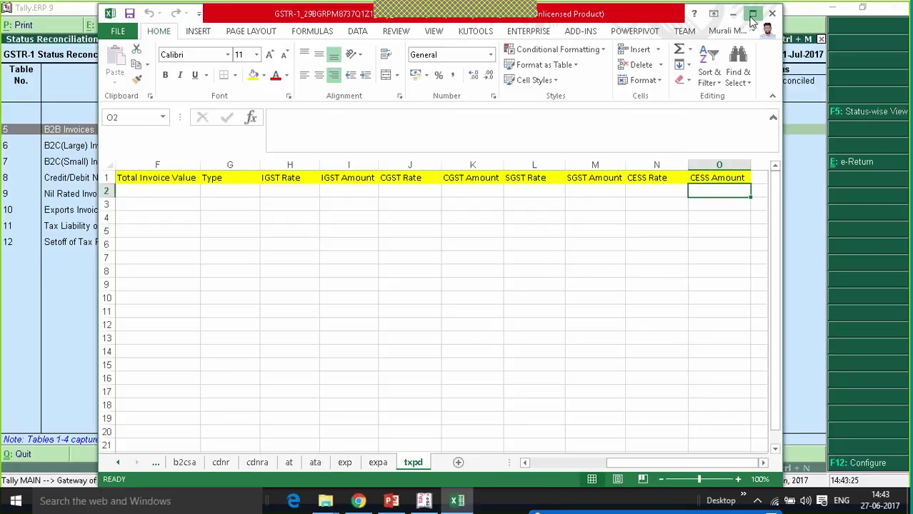
Maximize the exported workbook and scroll back to column A and the first sheet tabs.
left_click(752, 13)
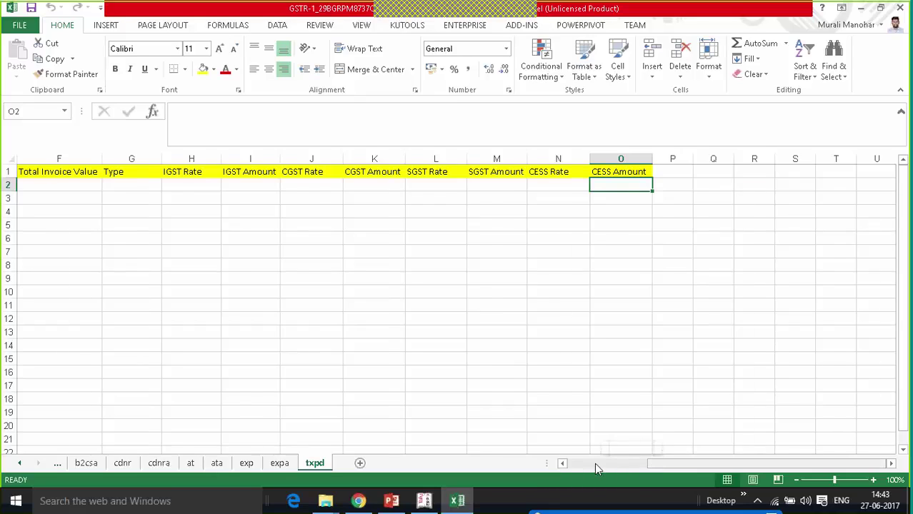
left_click(594, 463)
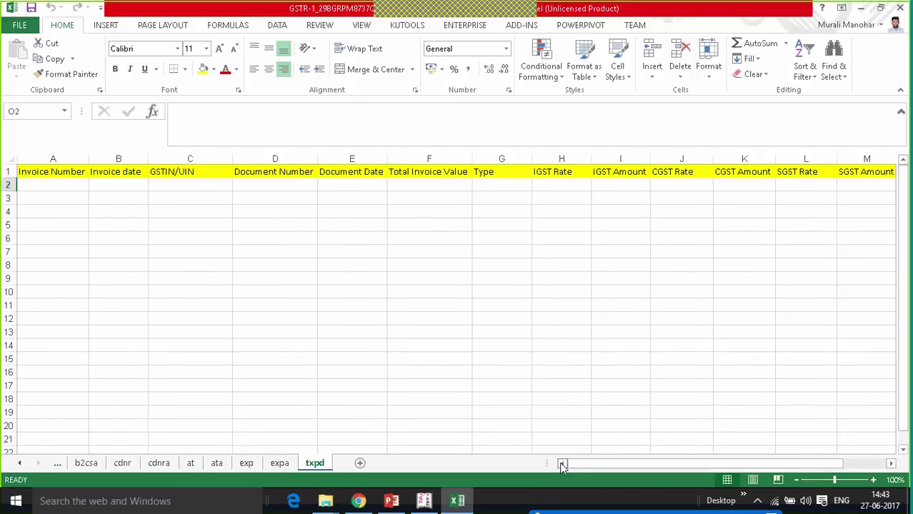
left_click(19, 463)
left_click(20, 464)
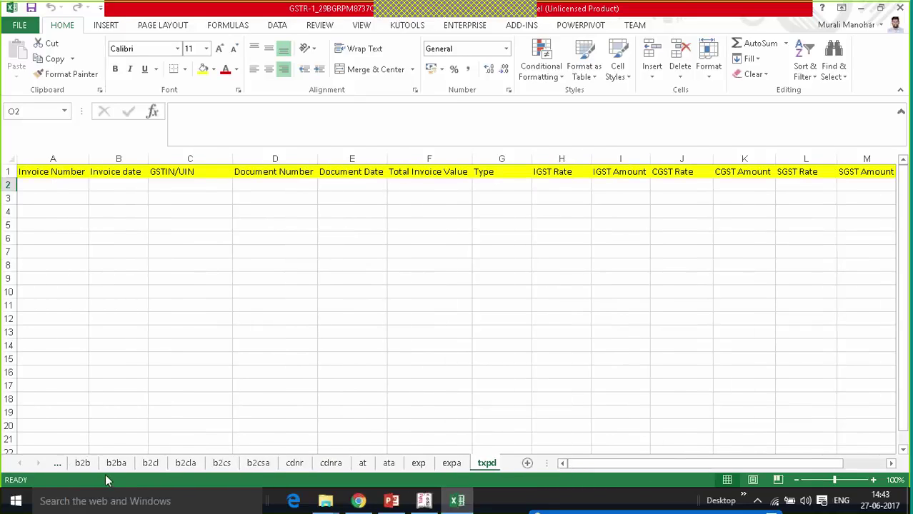
Review the two B2B invoices on the b2b sheet, then close Excel.
left_click(83, 464)
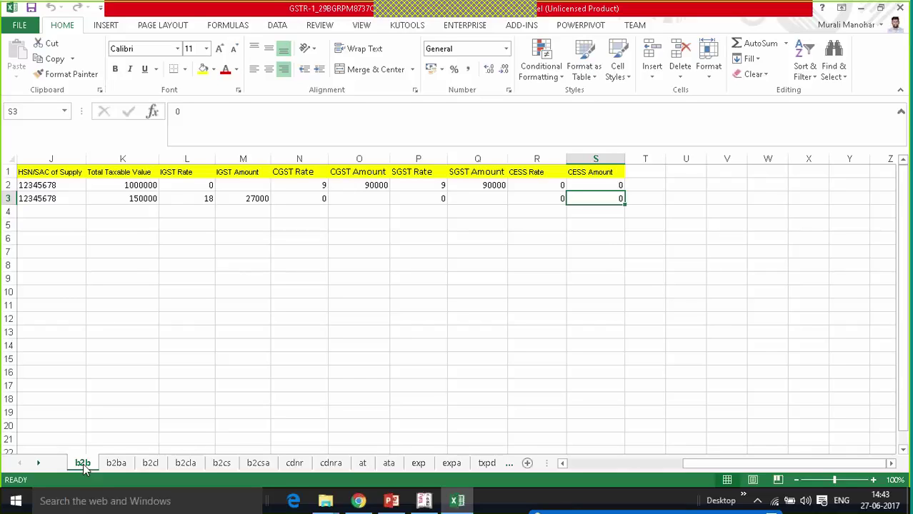
left_click(899, 8)
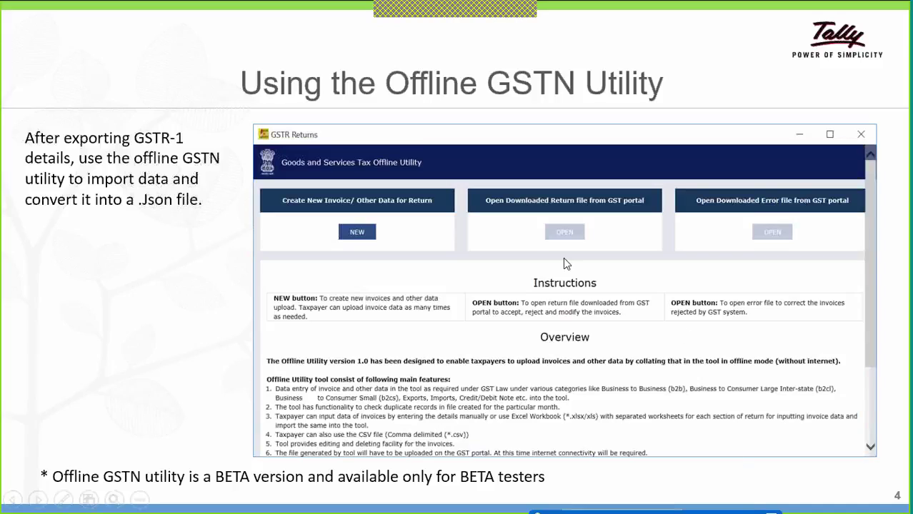
Advance the slideshow through the new-return-file slide to the File Returns form slide for GSTR1, June 2017-18.
left_click(358, 240)
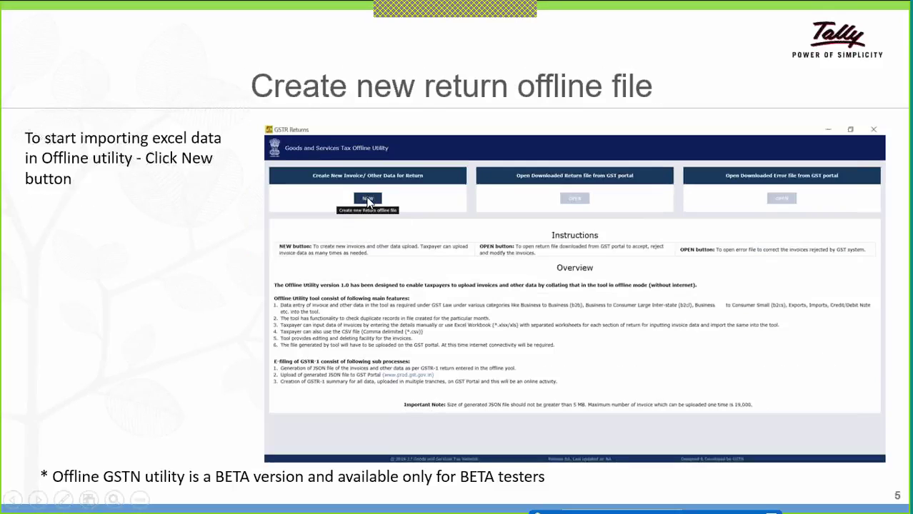
left_click(367, 203)
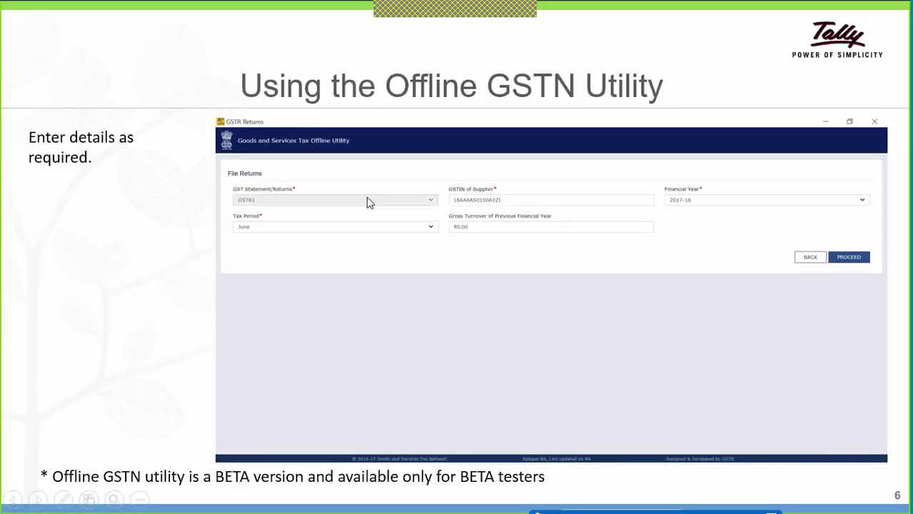